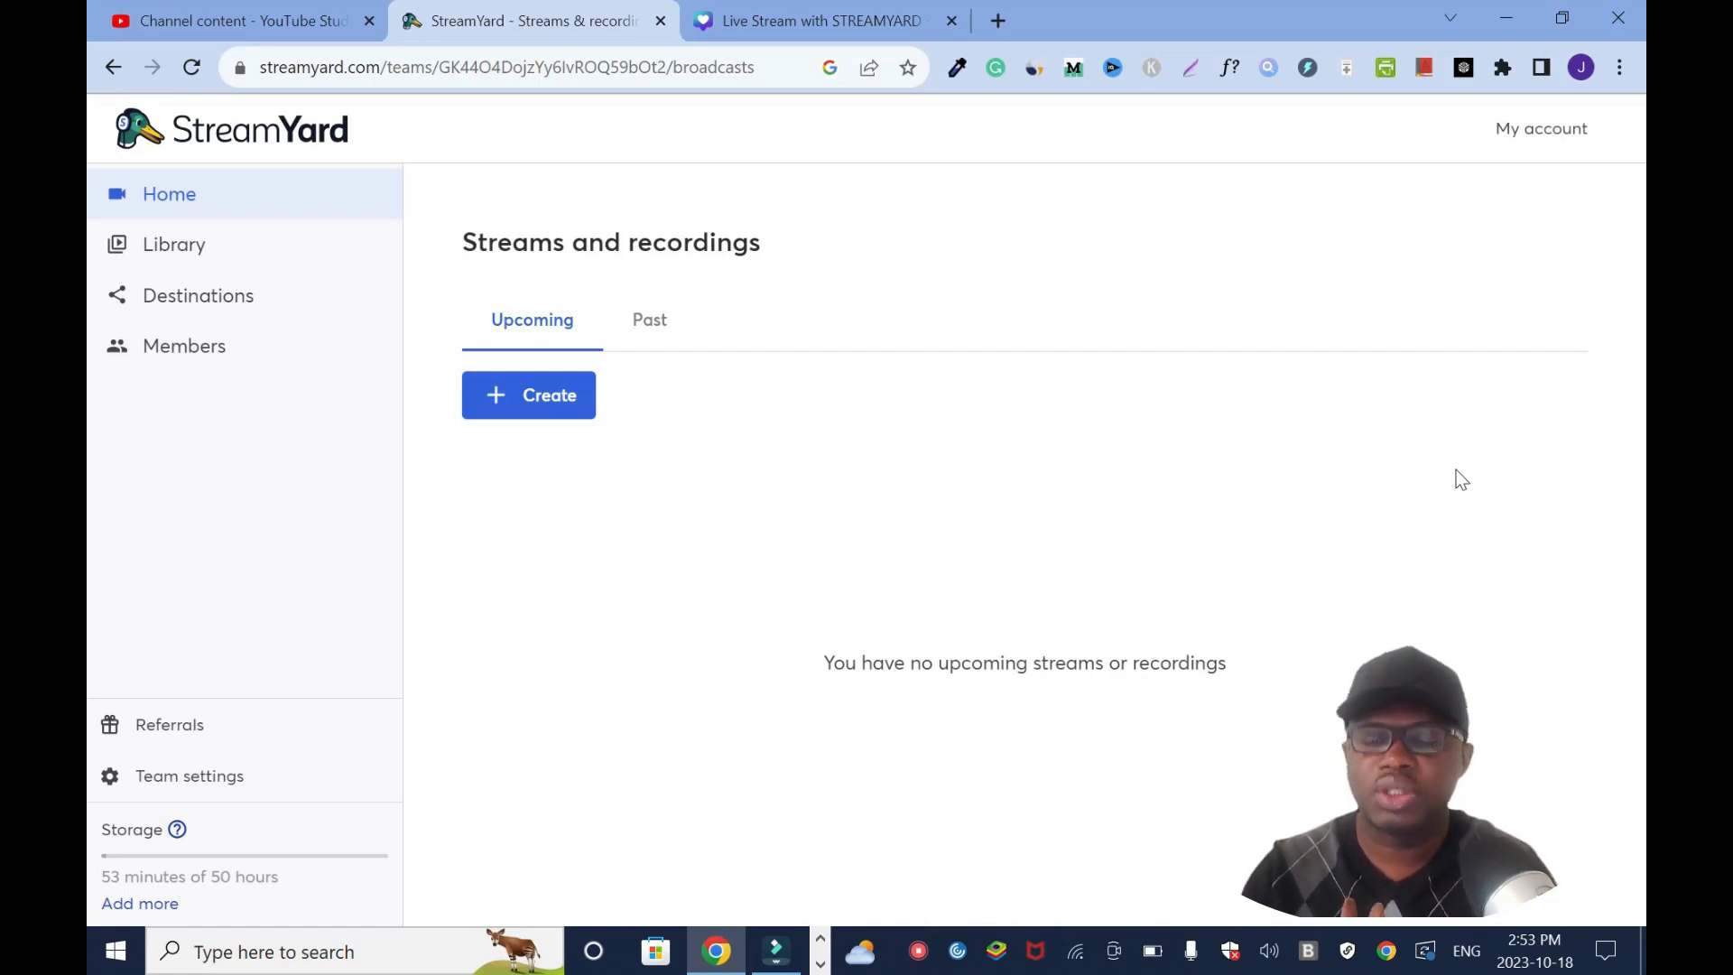
# Step: Check the channel's video list in YouTube Studio and the platforms StreamYard offers when adding a streaming destination
pyautogui.hotkey('ctrl', 'shift', 'Tab')
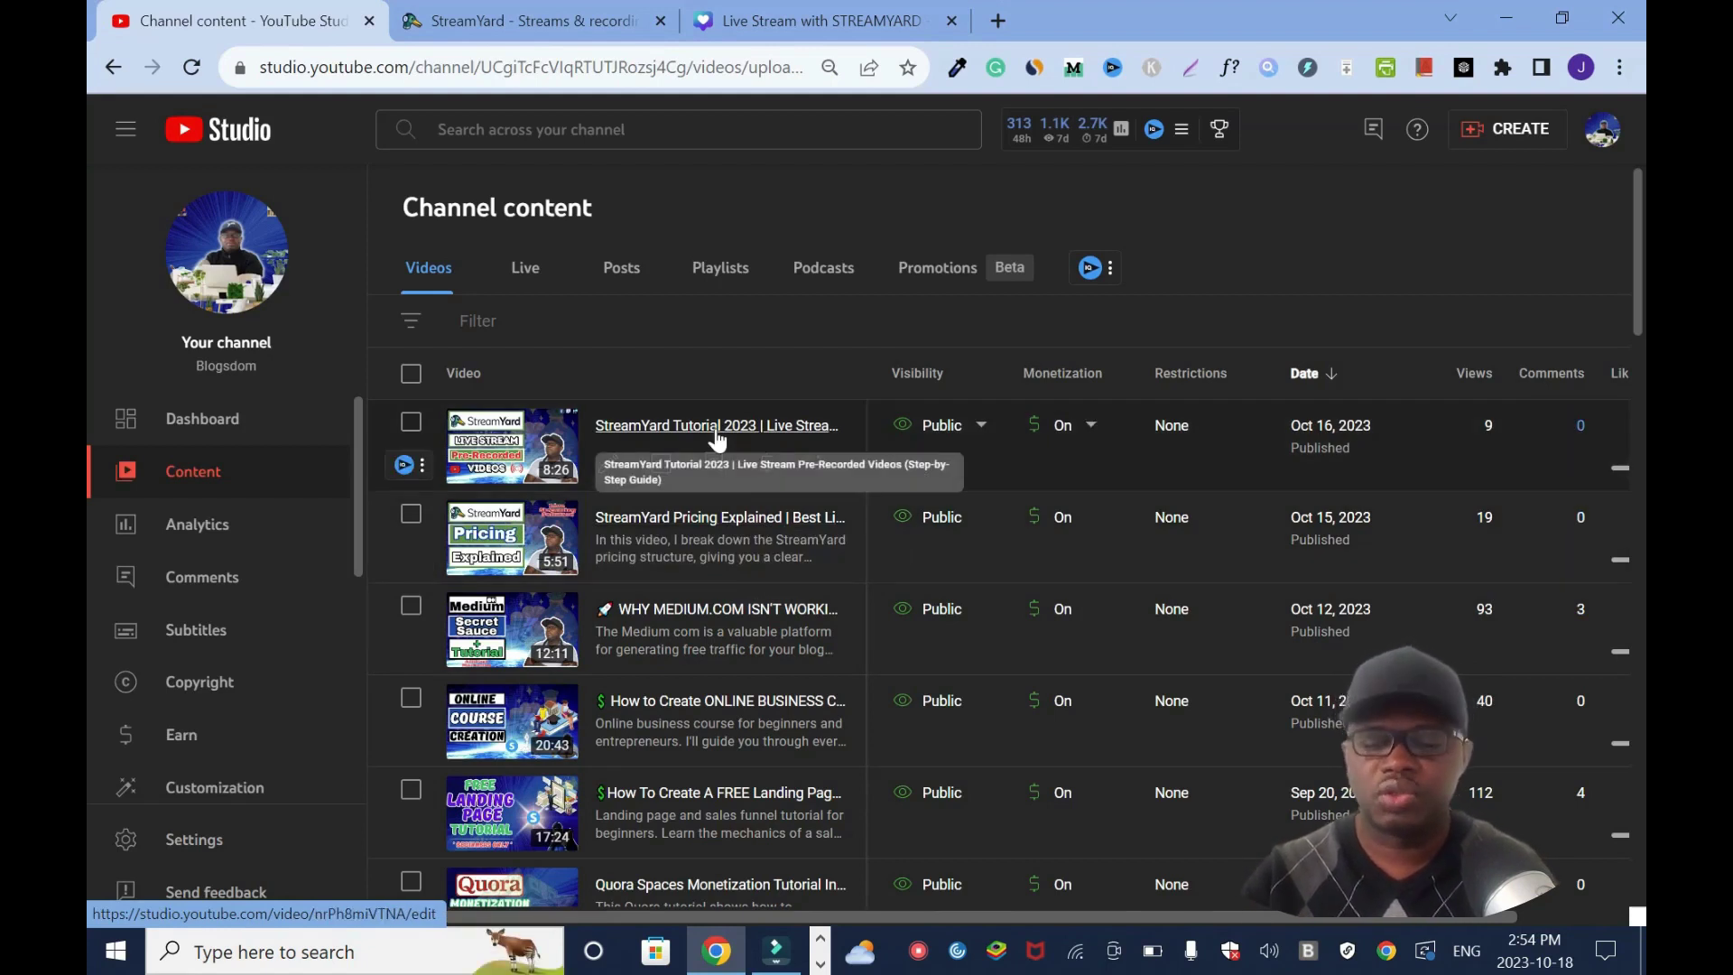
pyautogui.click(561, 7)
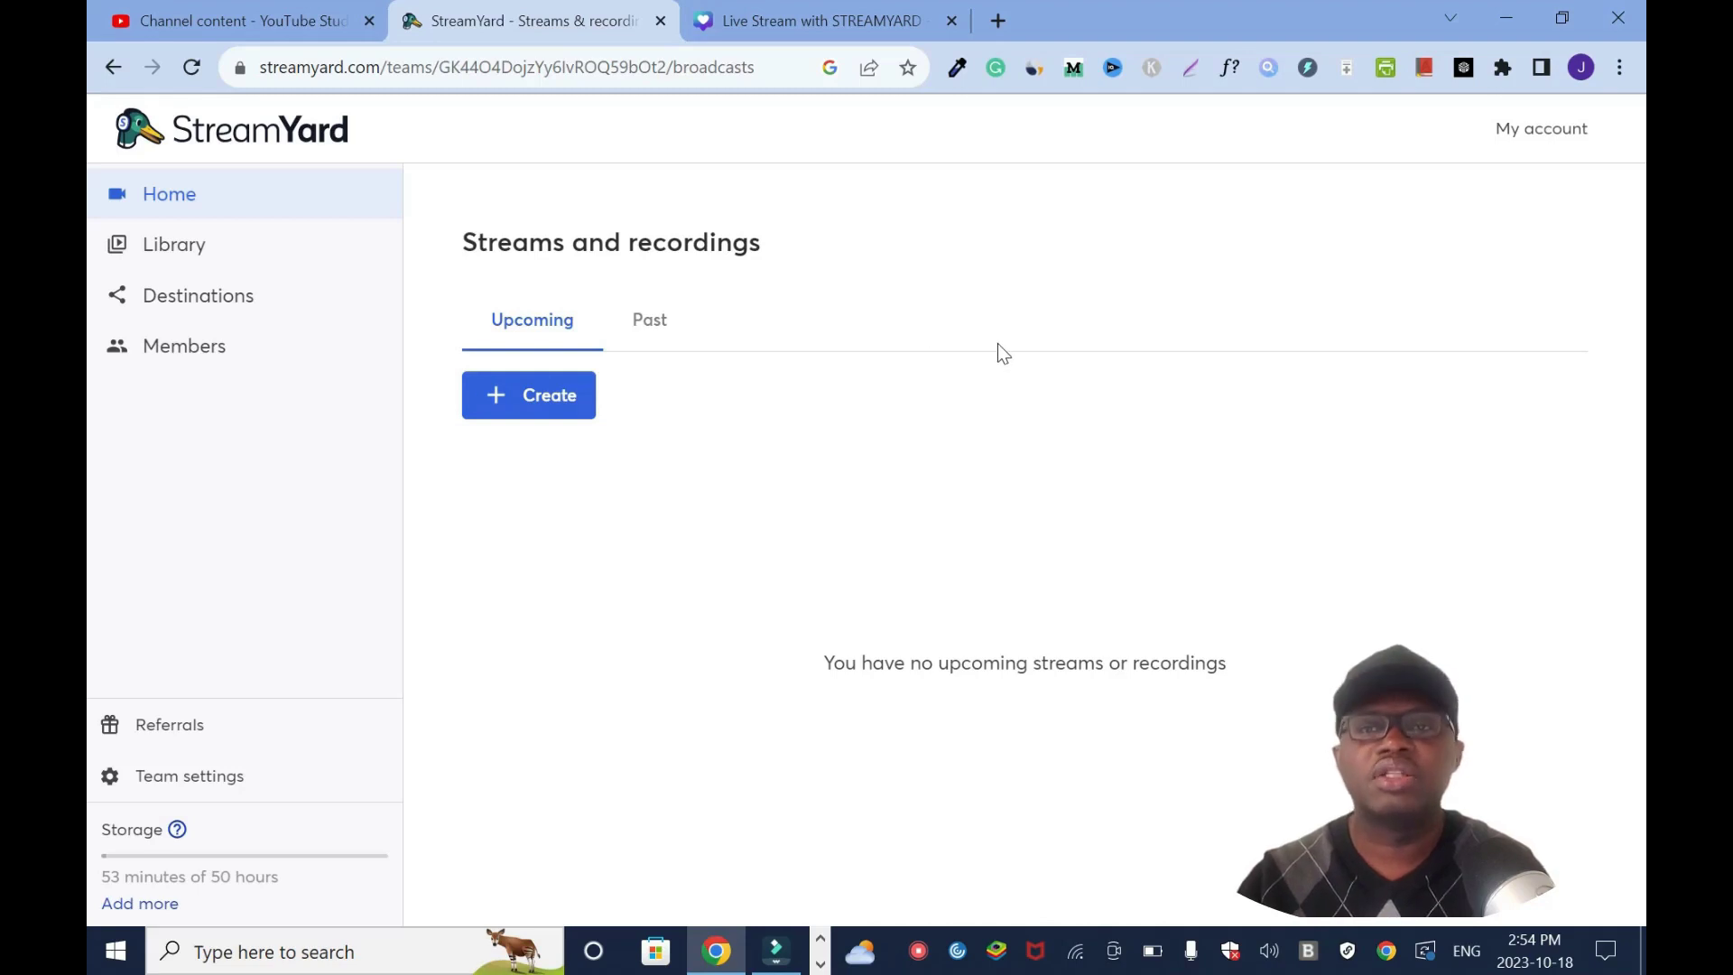
pyautogui.click(262, 297)
pyautogui.click(1072, 253)
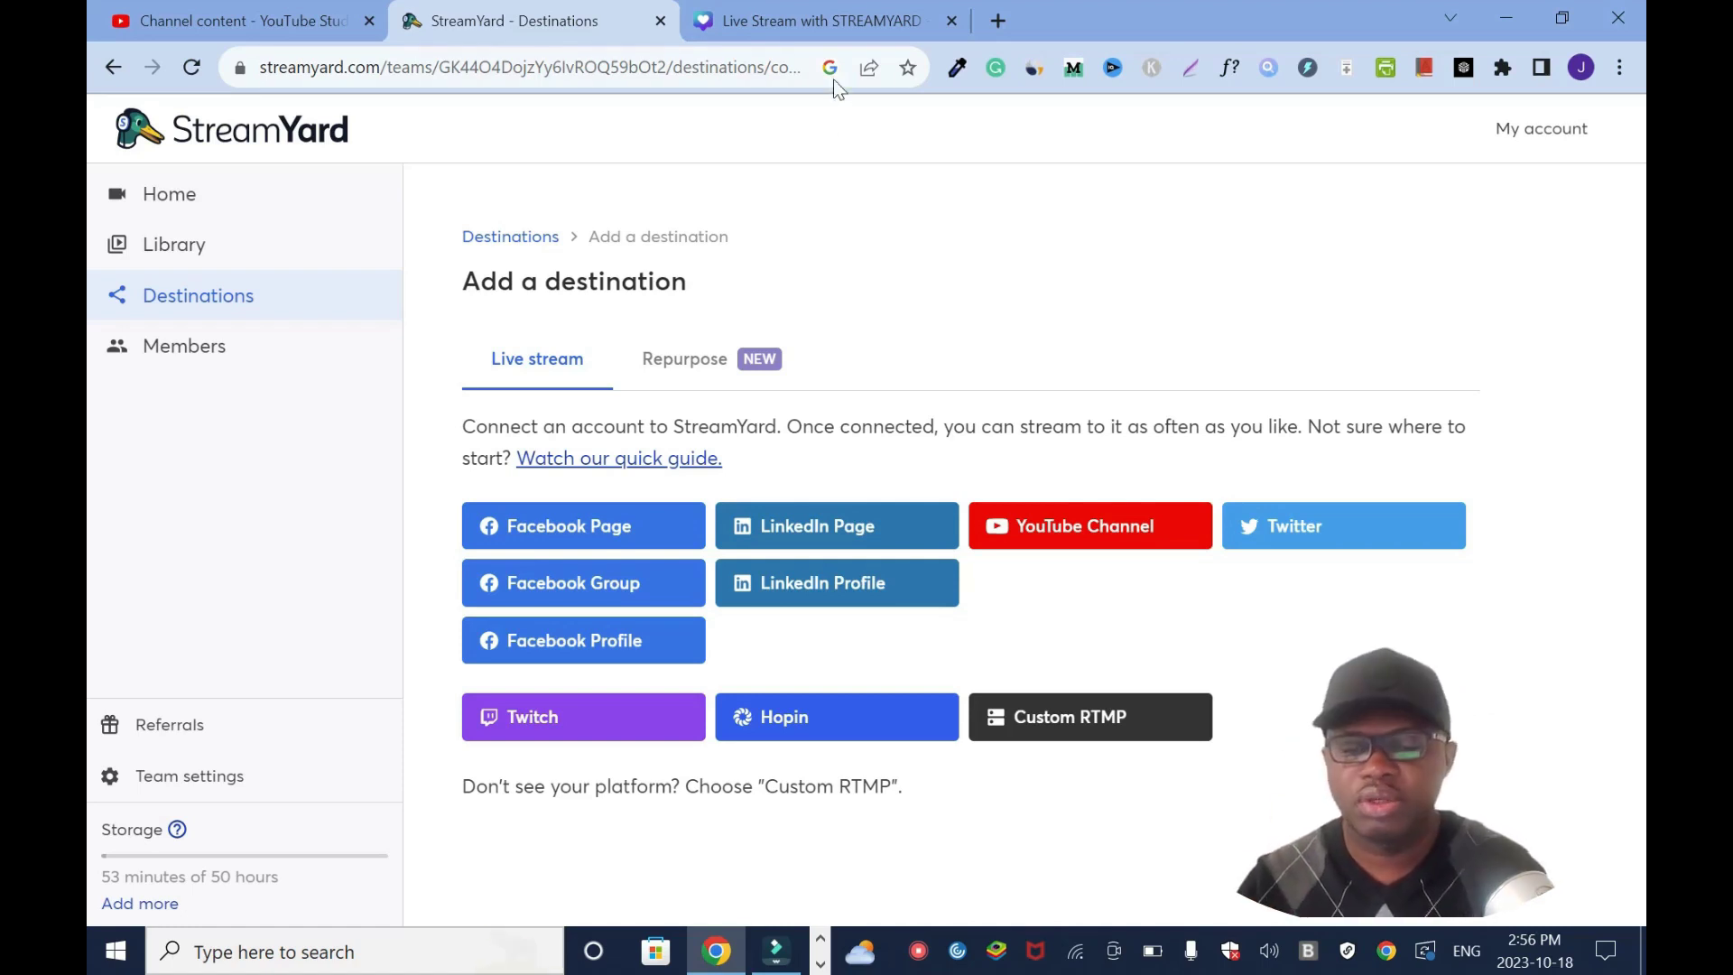
# Step: Start creating a live stream with Studio as its source and the first YouTube channel as its destination
pyautogui.click(224, 205)
pyautogui.click(553, 398)
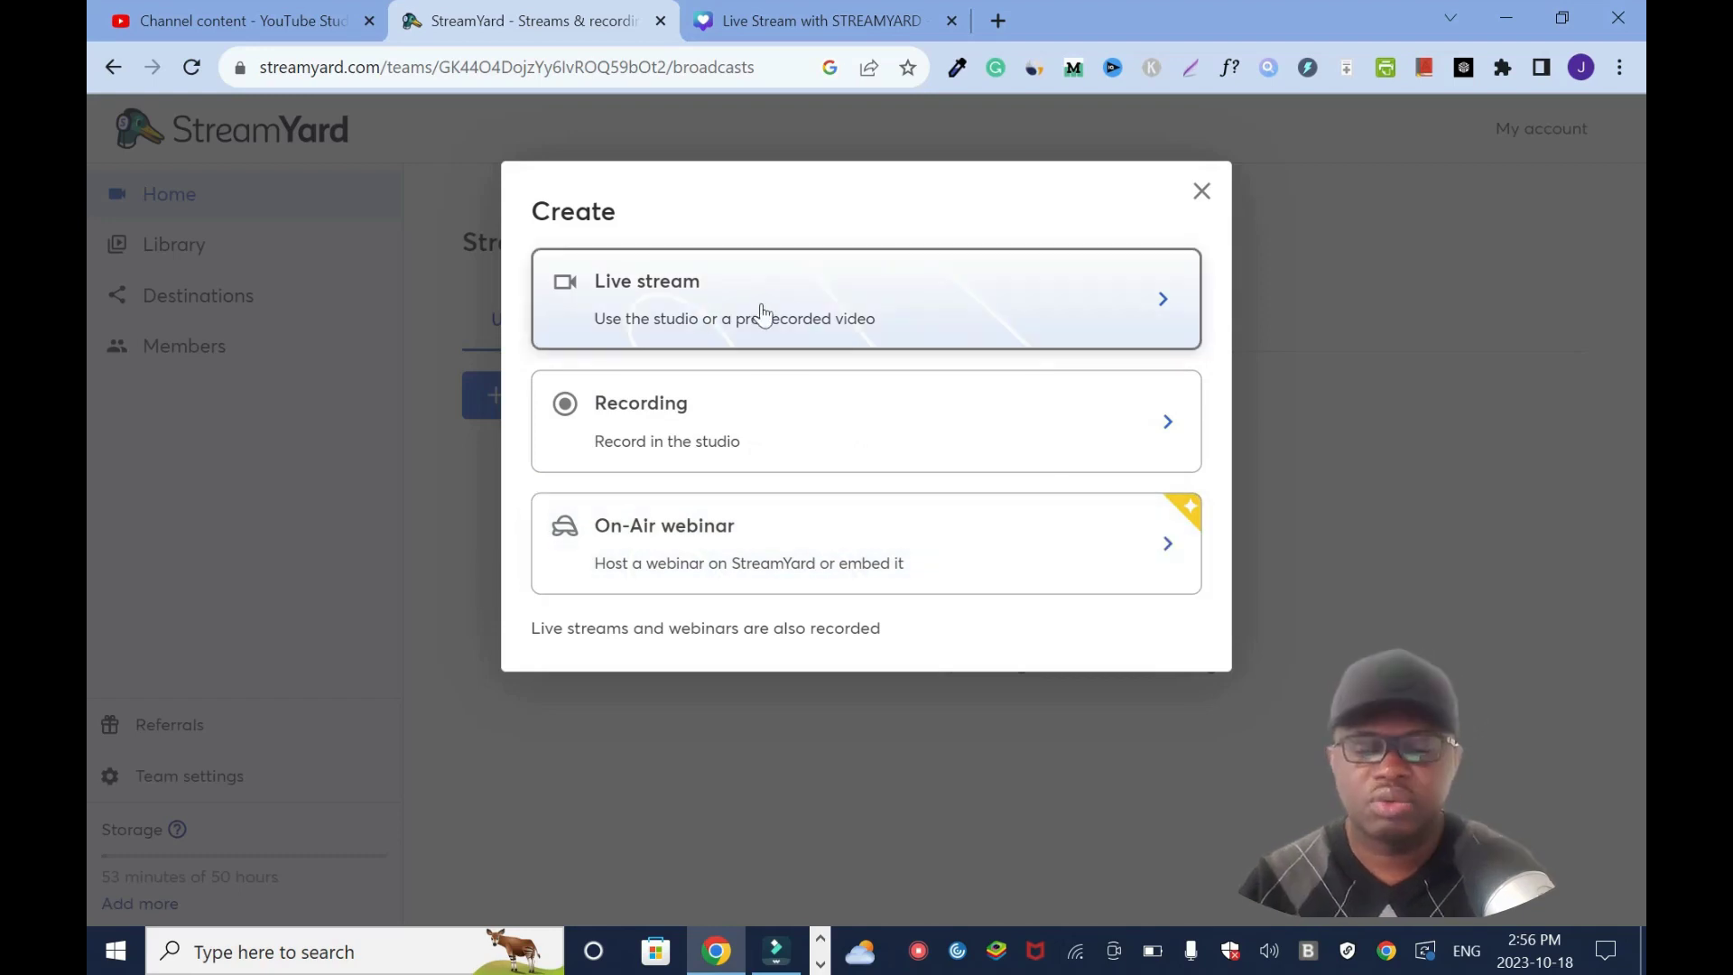
pyautogui.click(1160, 304)
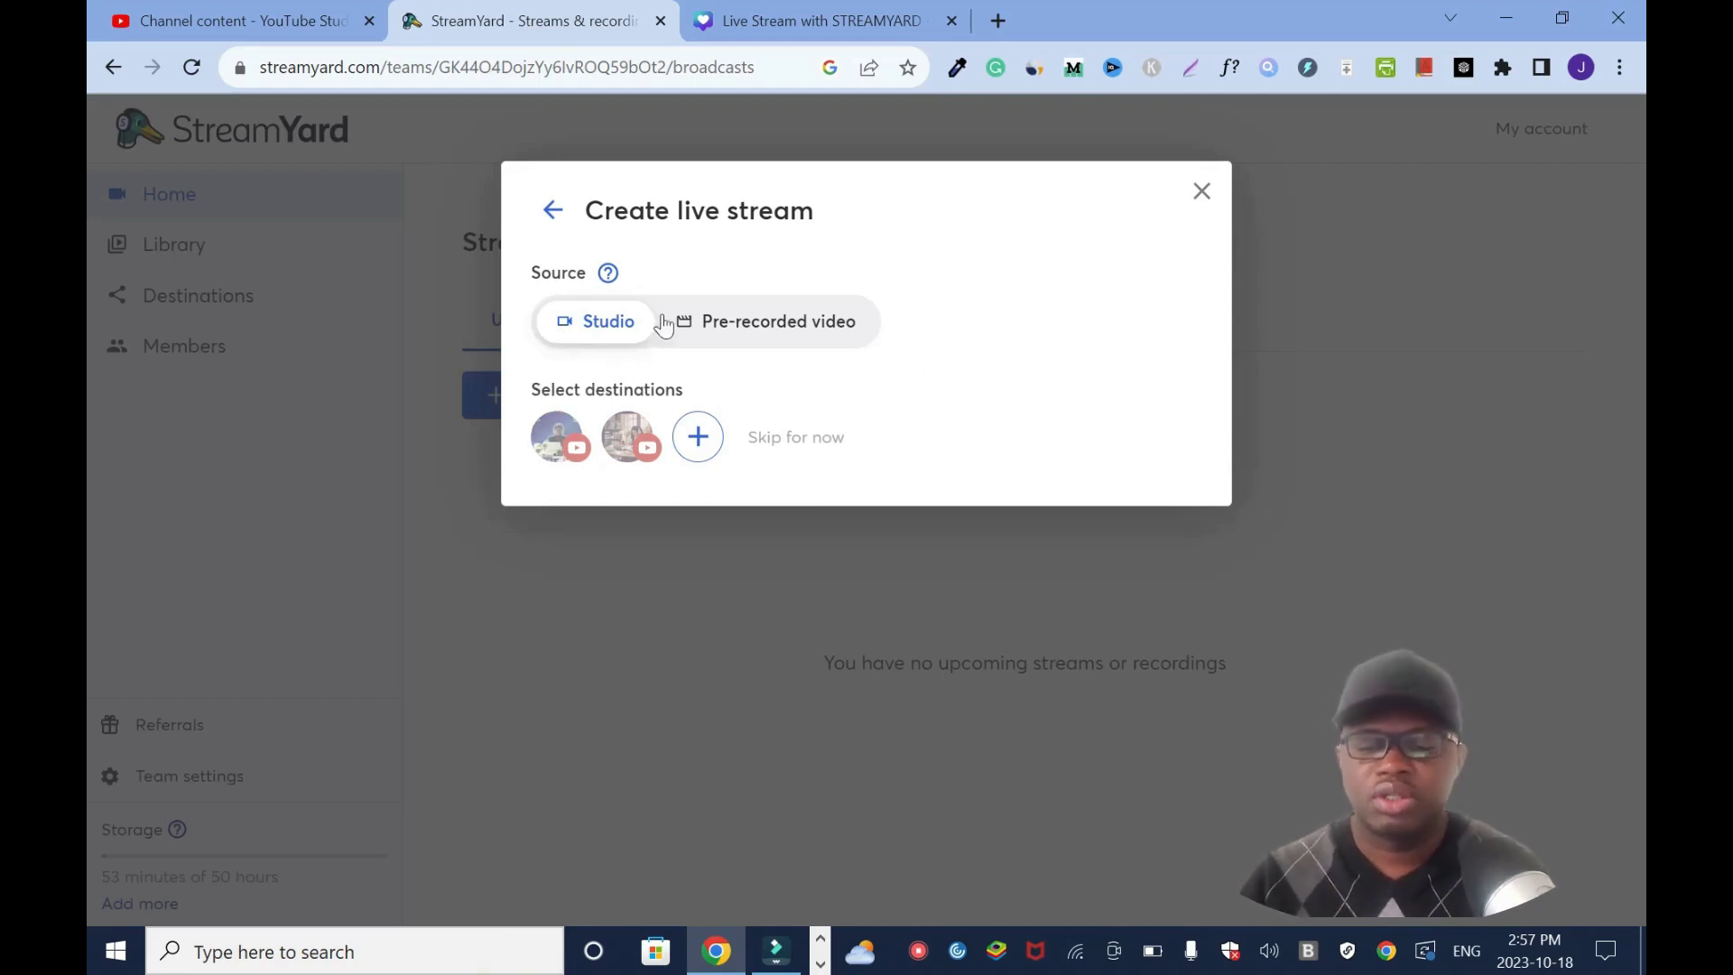
pyautogui.click(552, 442)
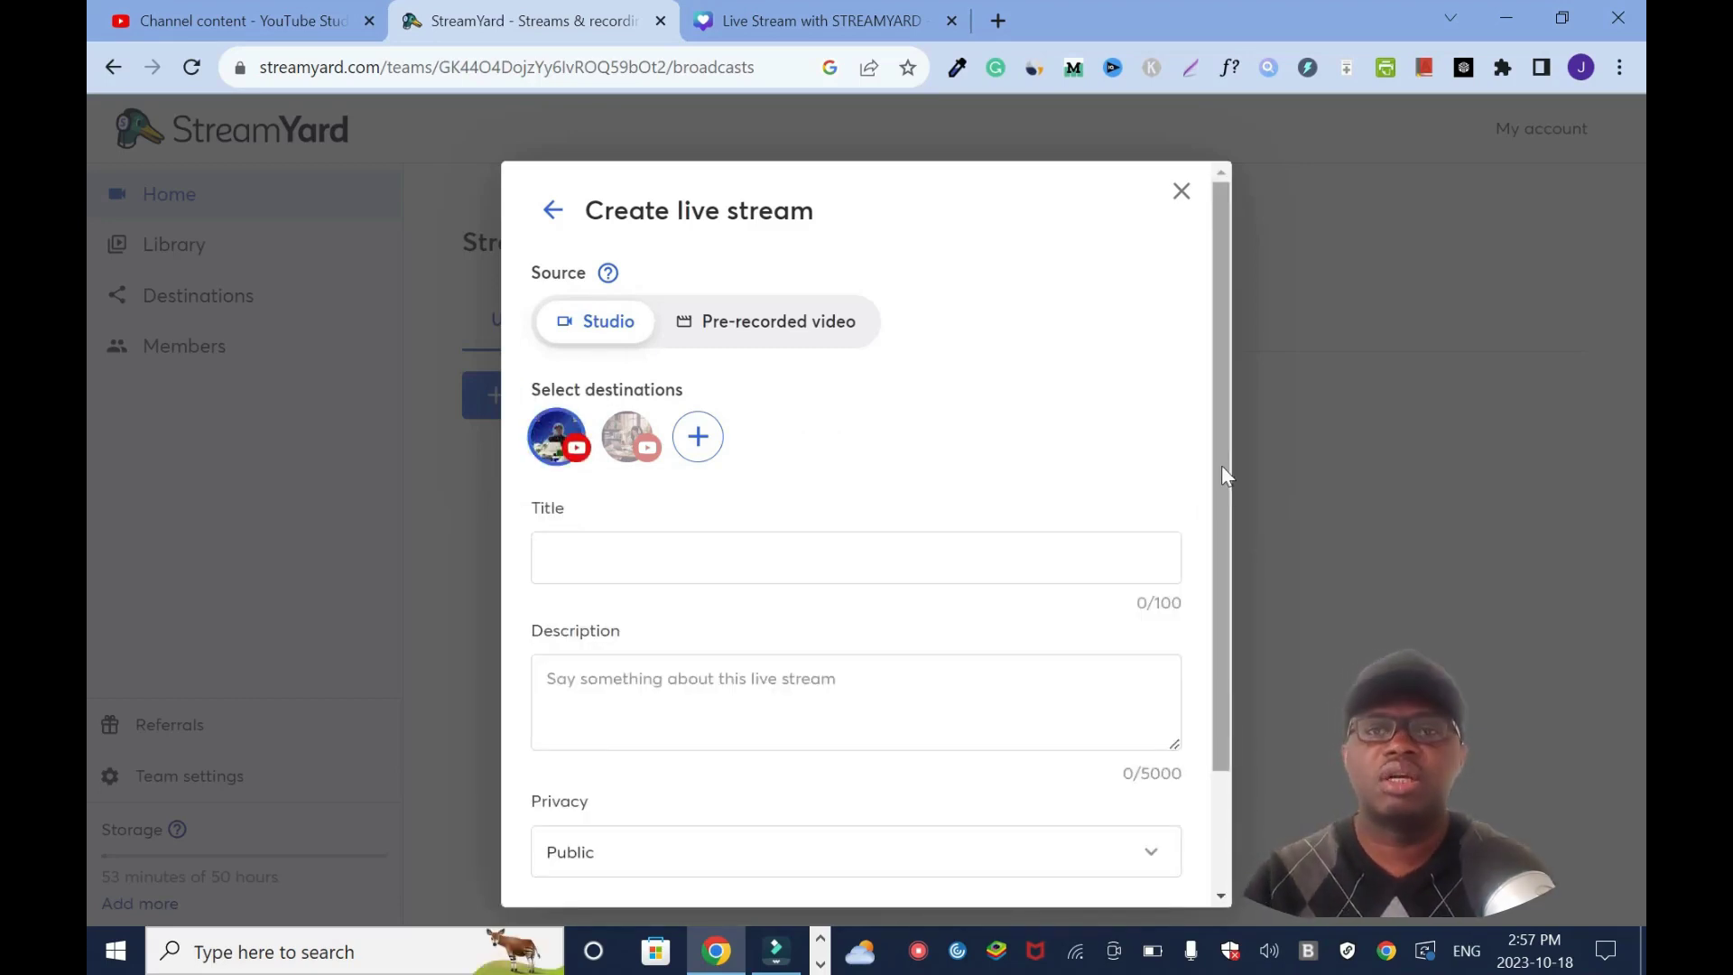
# Step: Title the live stream "How to Go Live on YouTube with StreamYard Software"
pyautogui.click(650, 570)
pyautogui.write('How to')
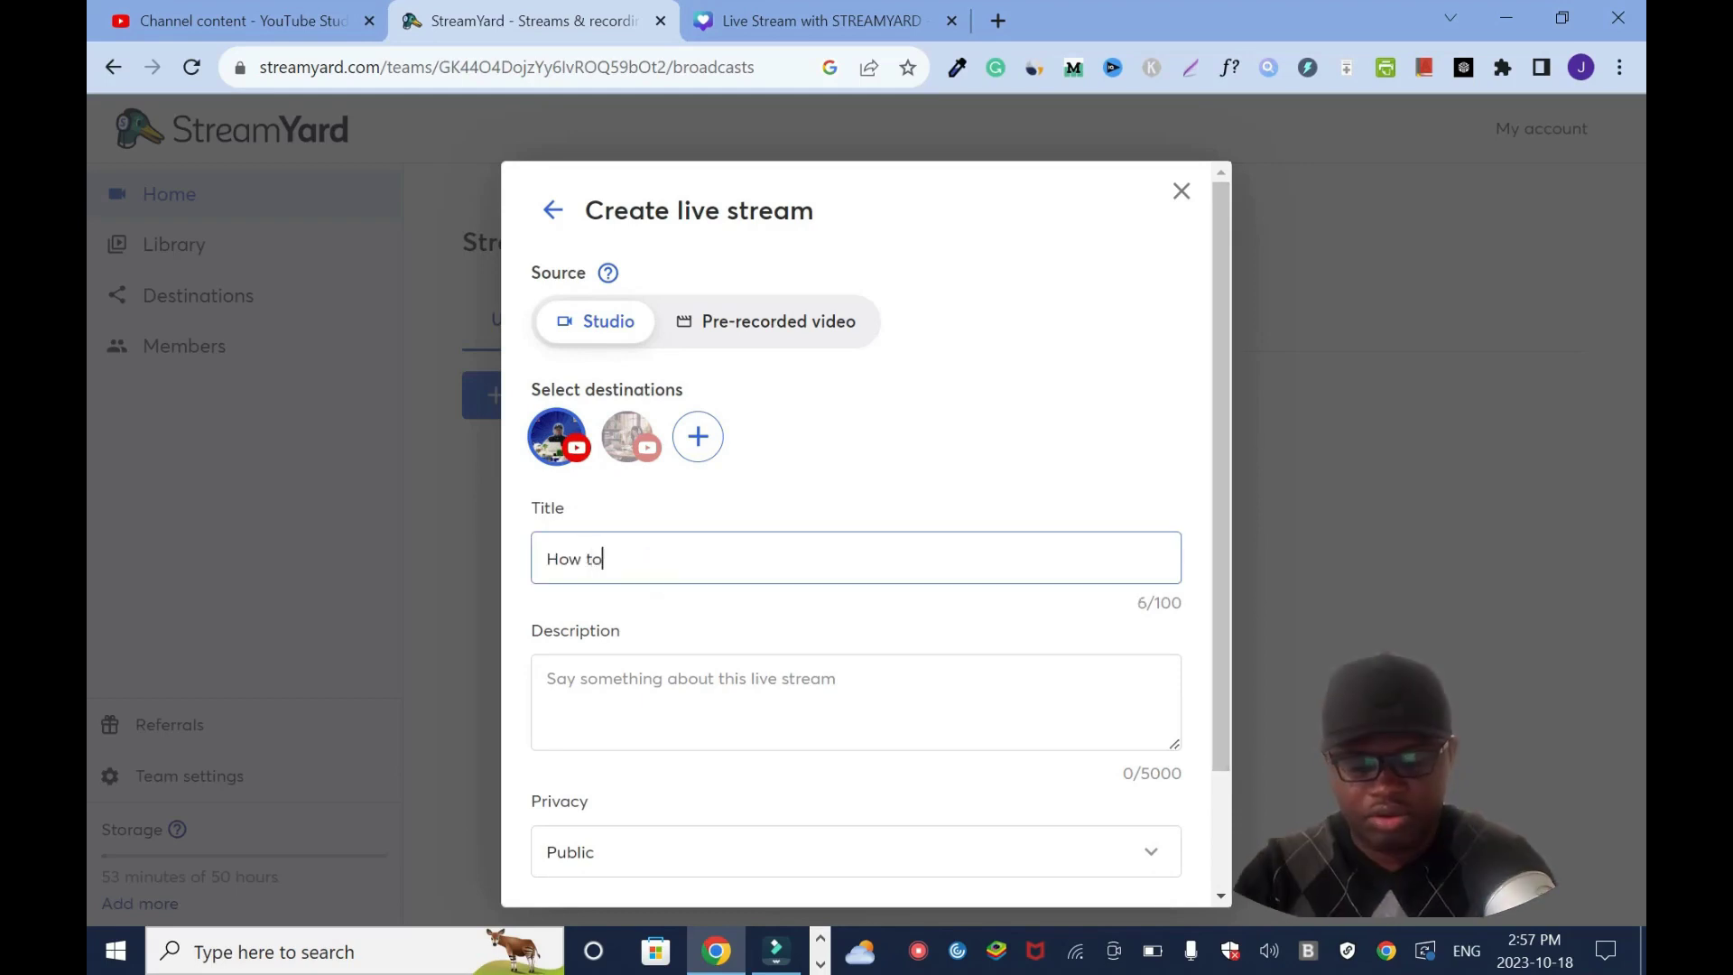
pyautogui.write(' Go Live on YouTube with StreamYard Software')
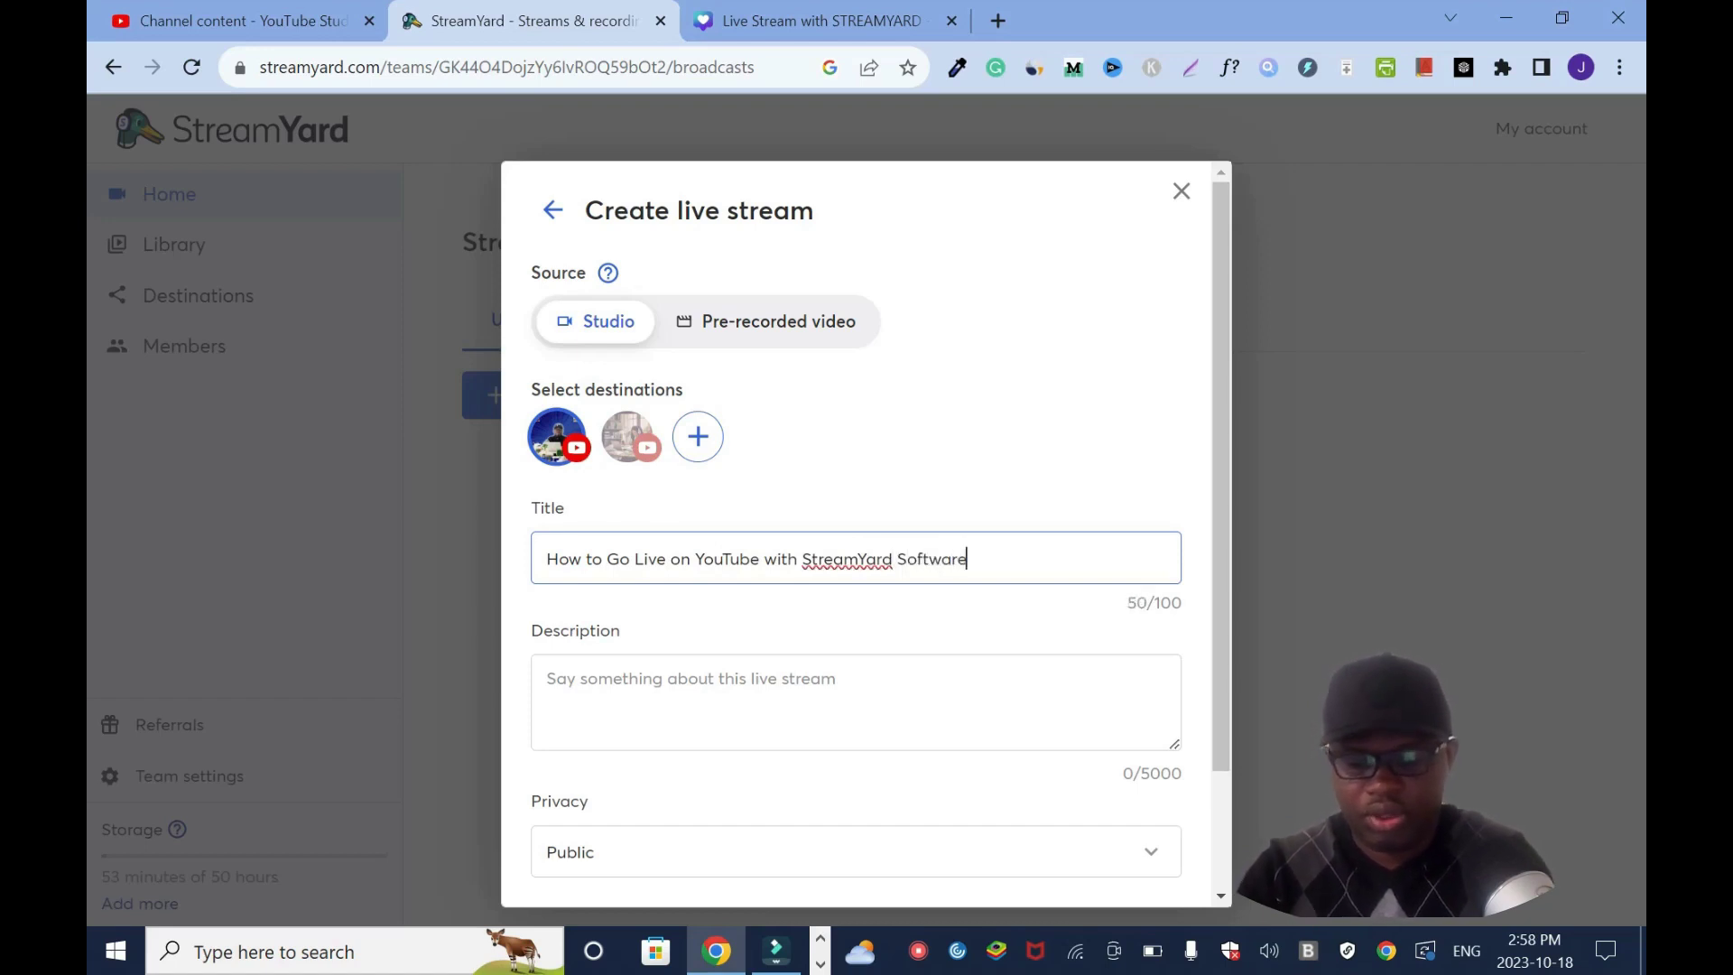
pyautogui.click(875, 555)
# Step: Copy the stream's title into its description
pyautogui.moveTo(1220, 499); pyautogui.dragTo(1229, 618)
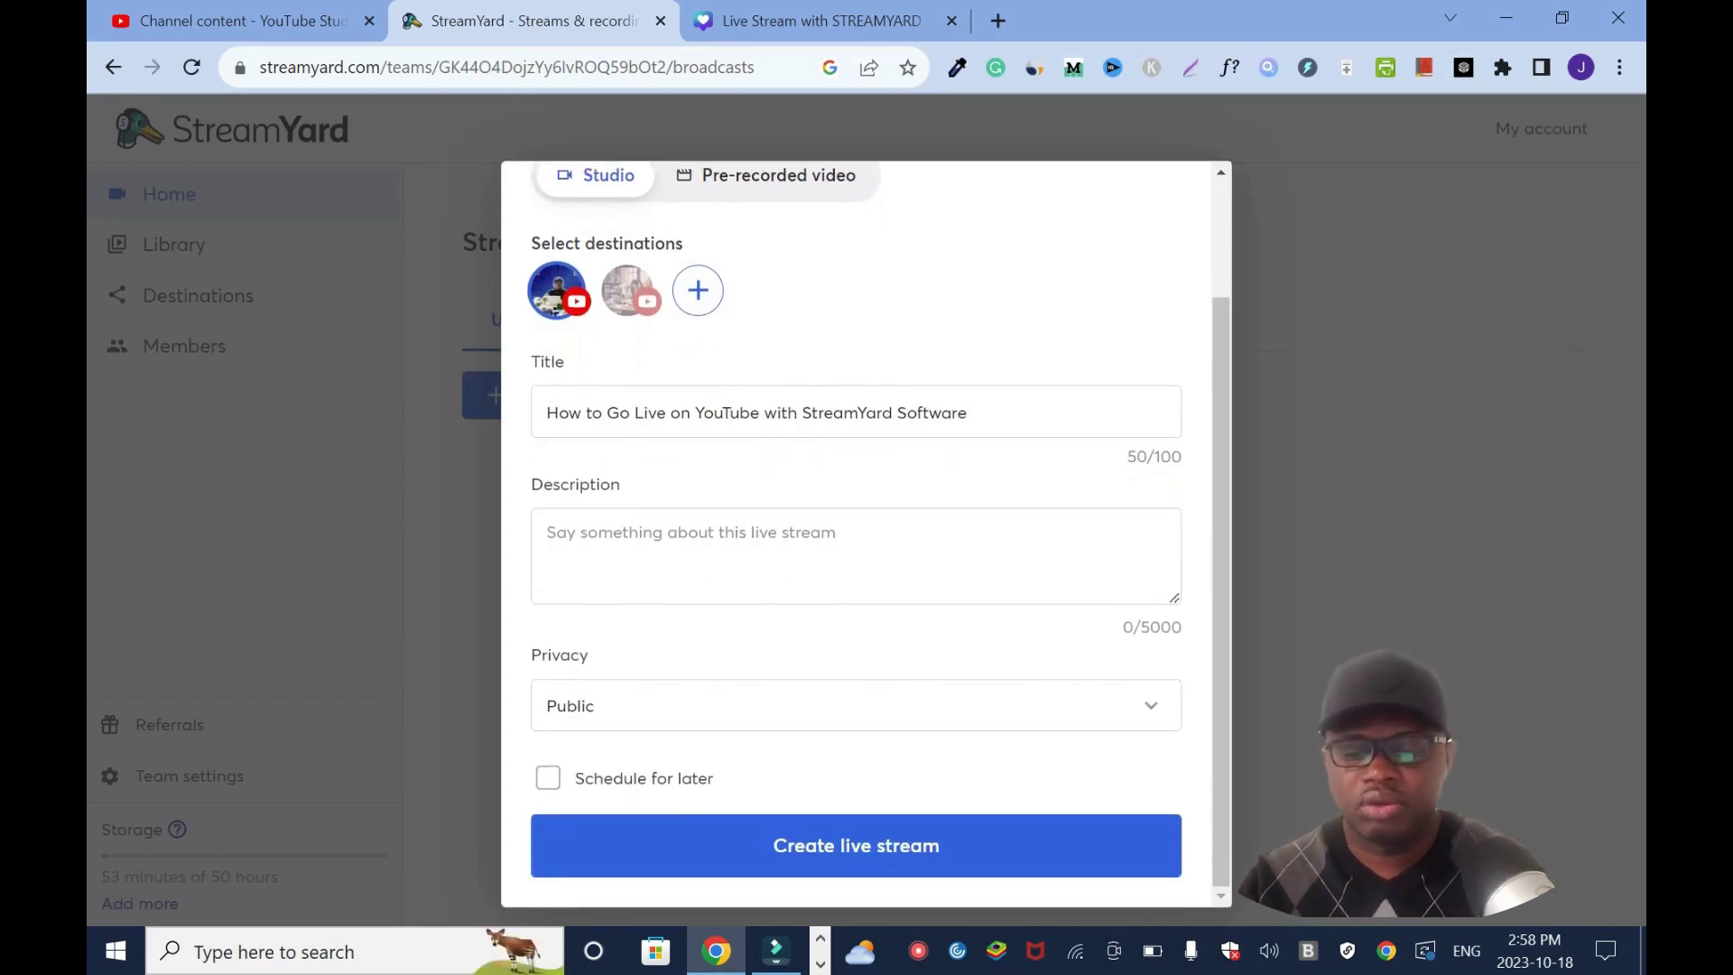
pyautogui.tripleClick(756, 412)
pyautogui.hotkey('ctrl', 'c')
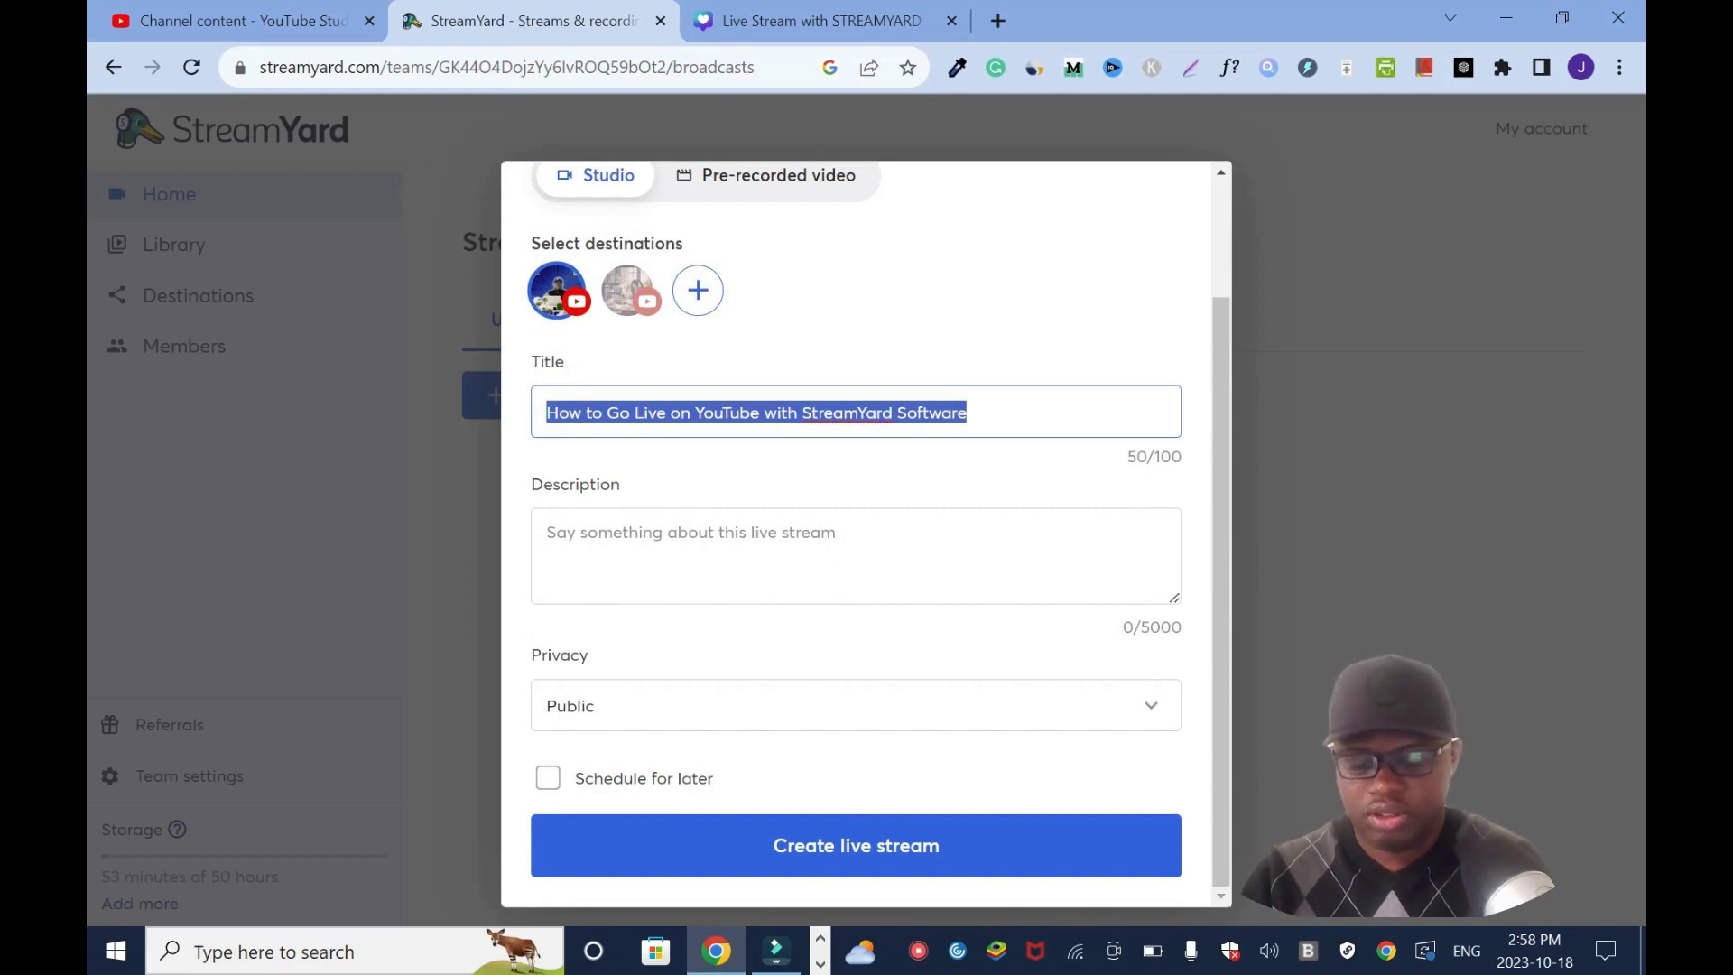
pyautogui.click(793, 534)
pyautogui.hotkey('ctrl', 'v')
pyautogui.click(1218, 471)
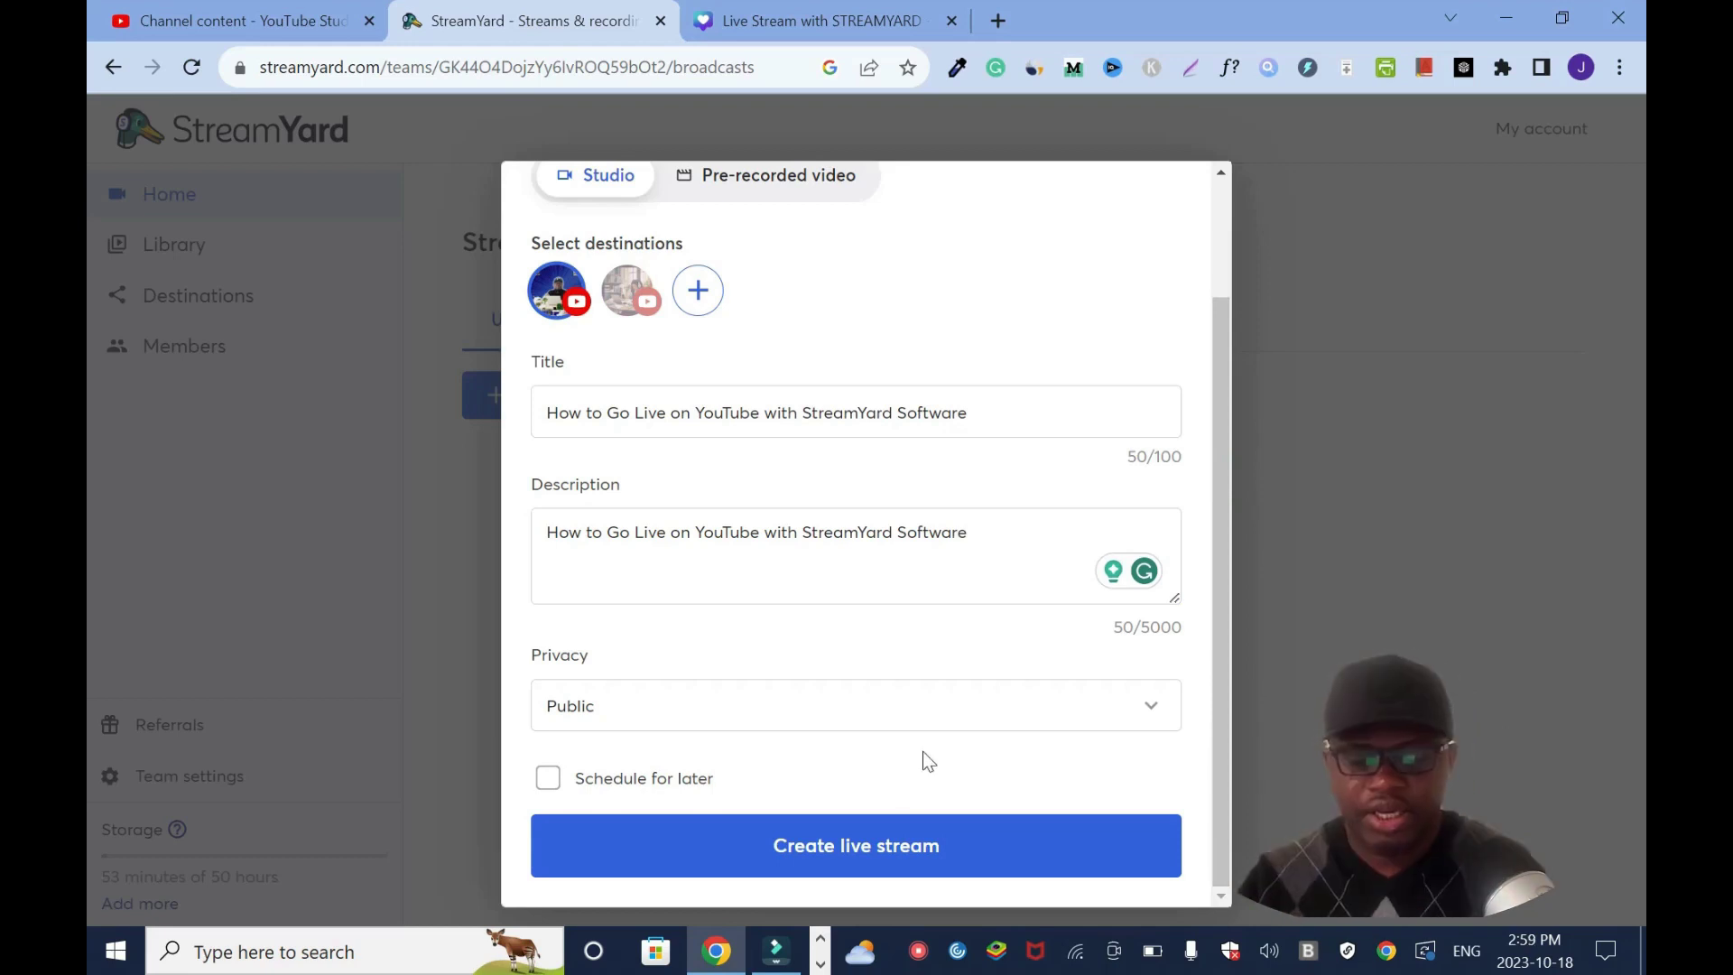
# Step: Check the privacy choices, keep the stream Public, and enable scheduling it for later
pyautogui.click(1146, 706)
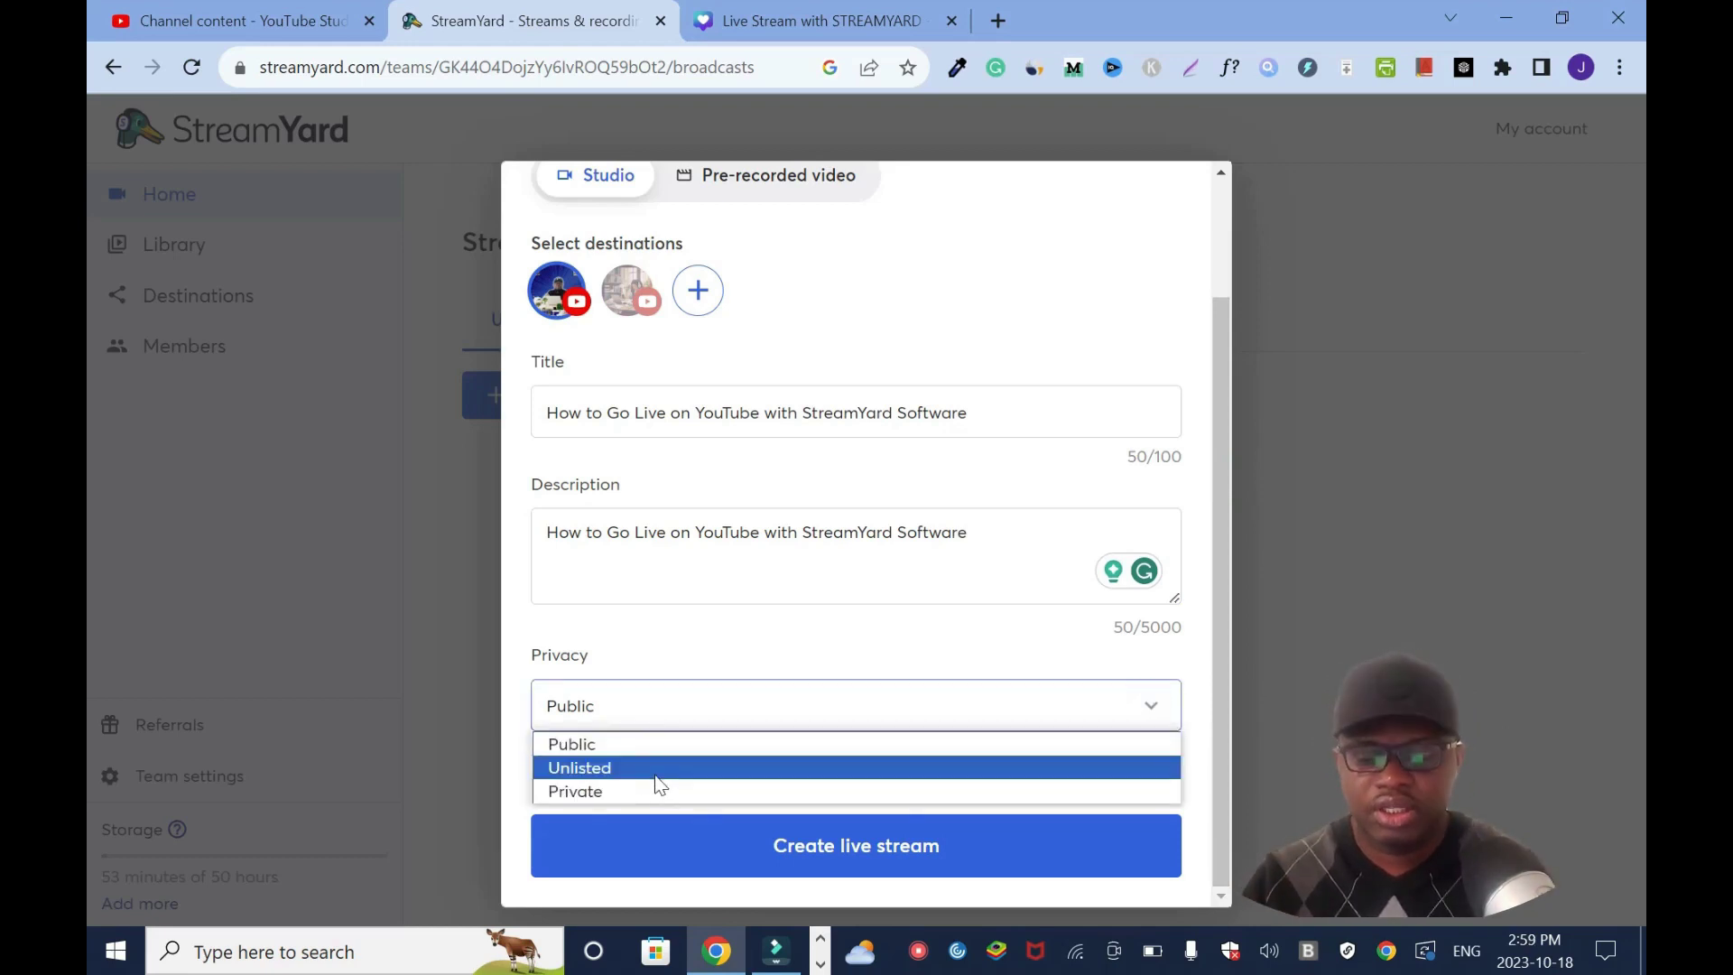
pyautogui.click(939, 650)
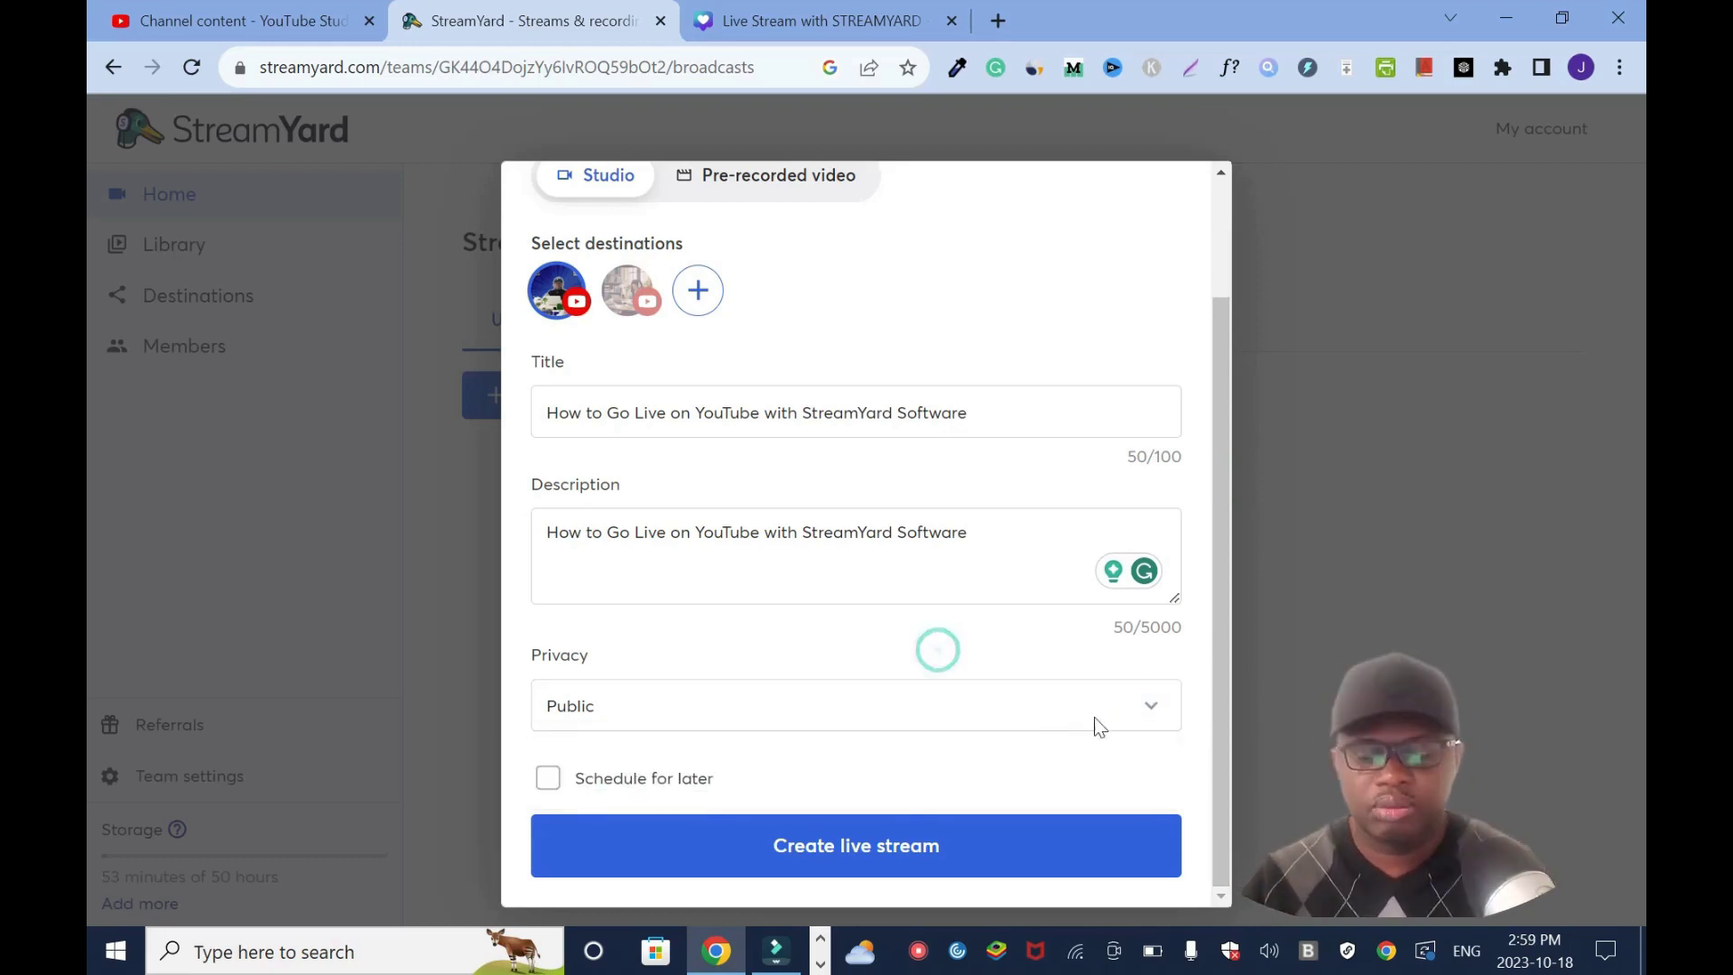
pyautogui.click(549, 779)
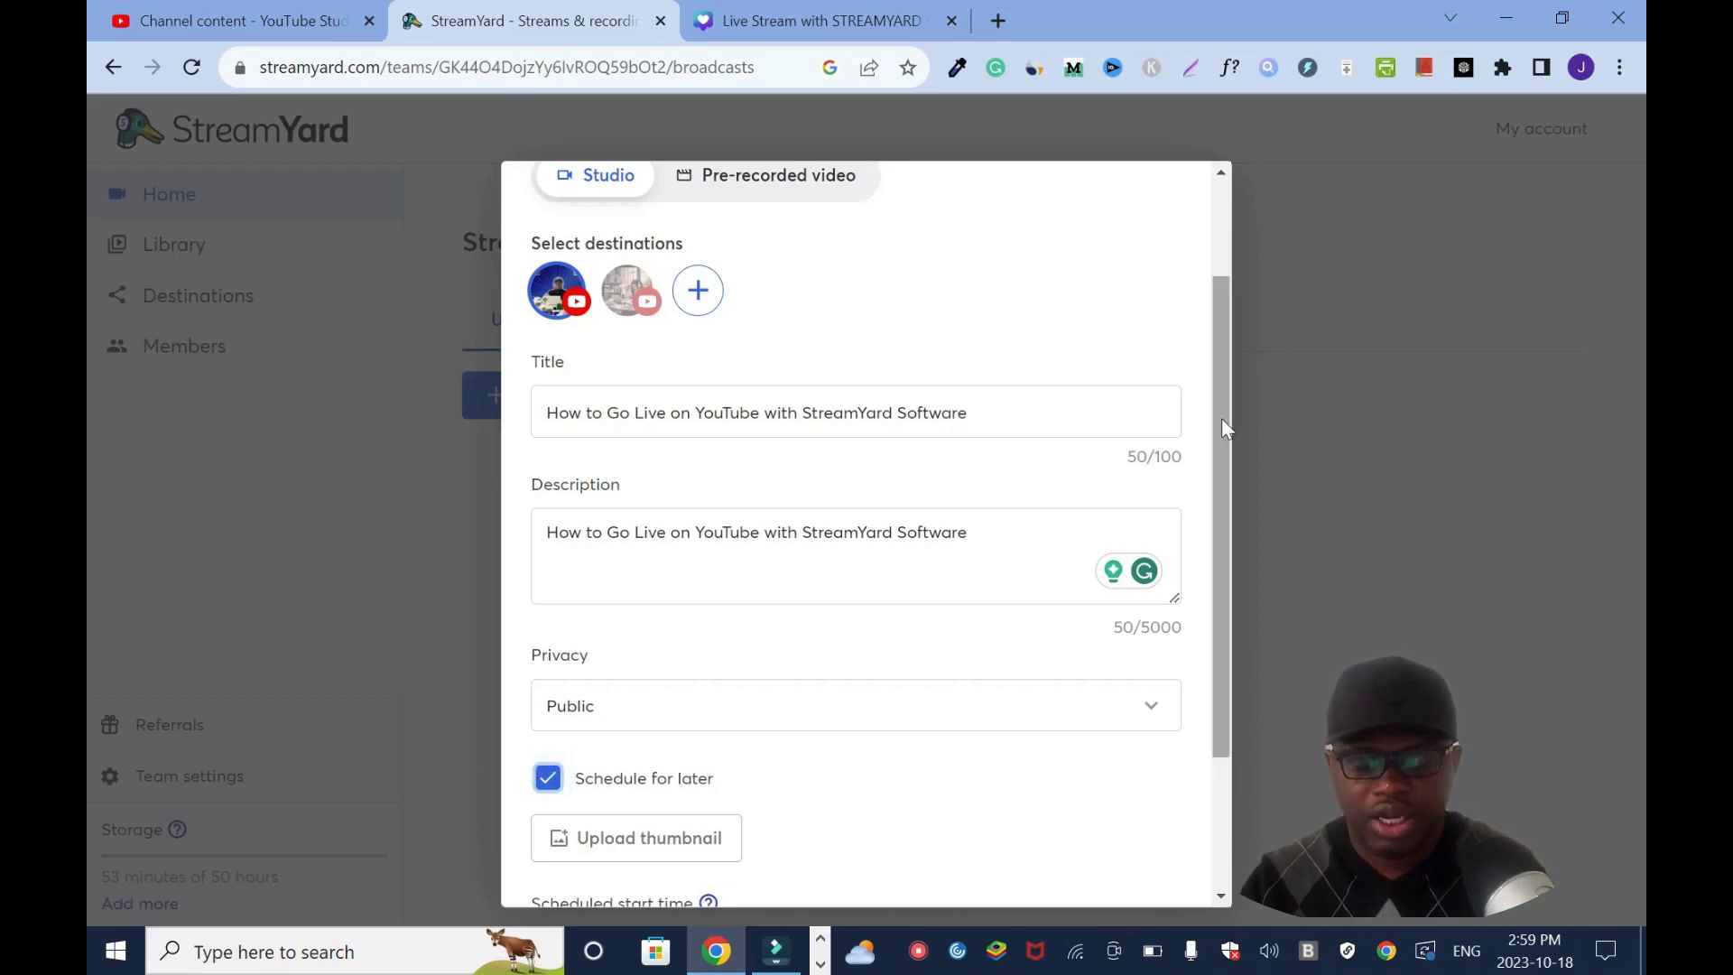
pyautogui.moveTo(1221, 419); pyautogui.dragTo(1204, 581)
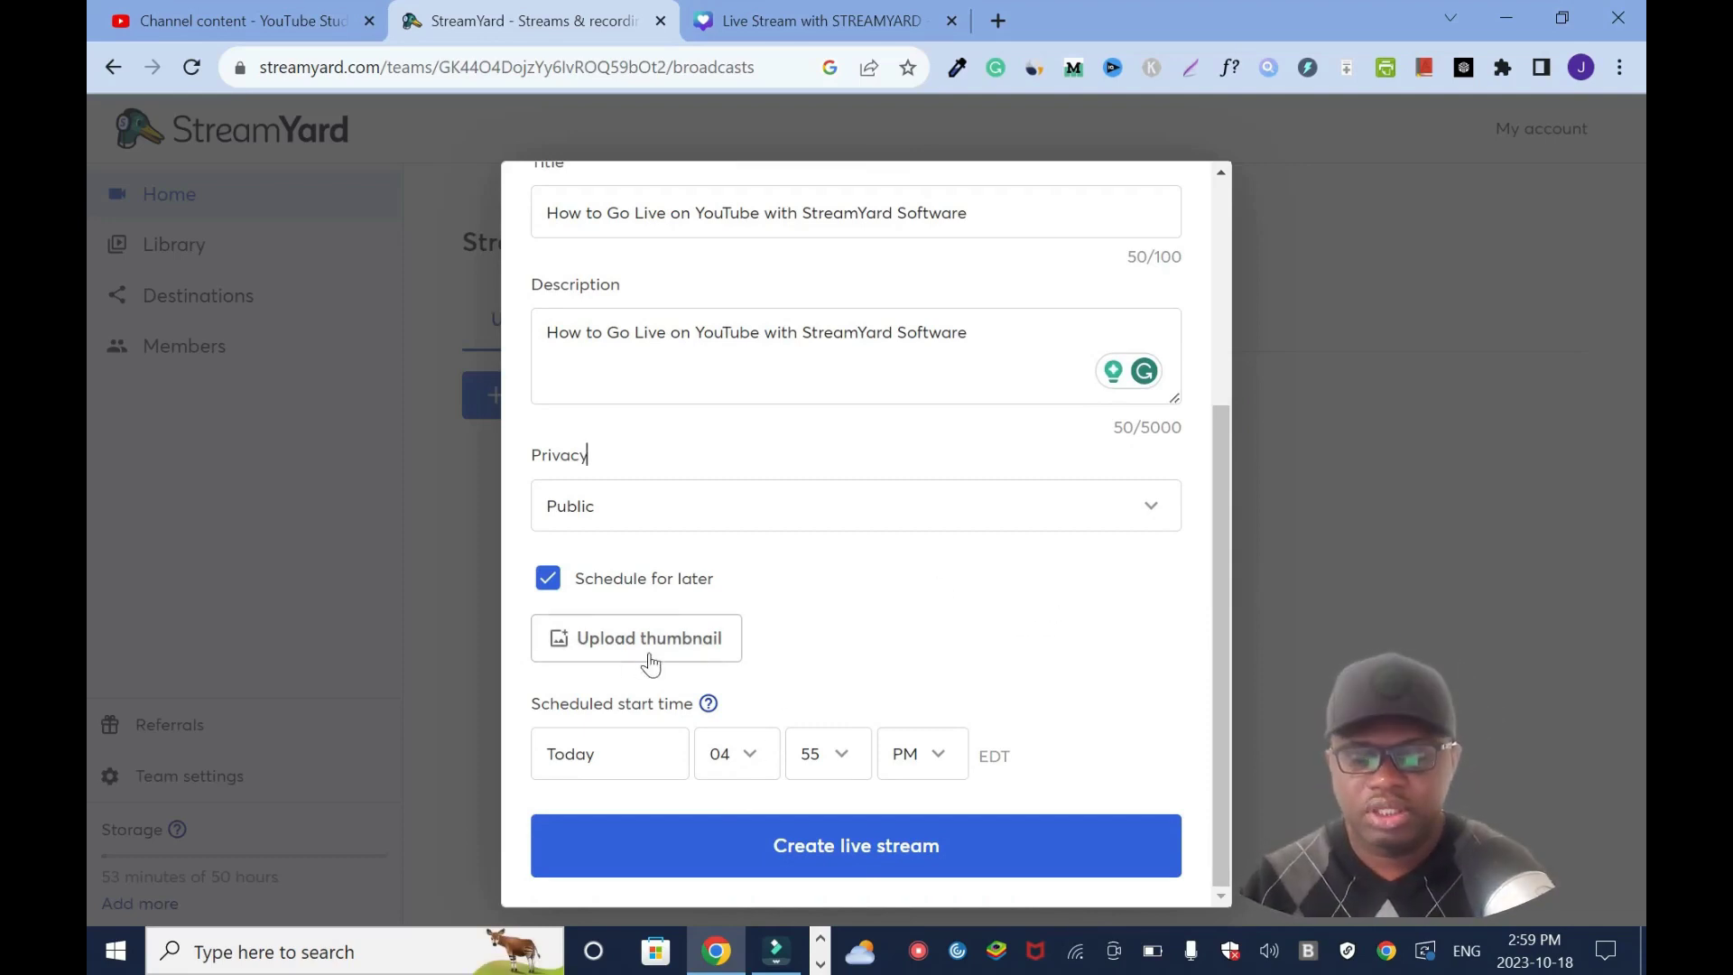
# Step: Switch to Canva and download the "Live Stream with STREAMYARD" design as a 1,280 × 720 px PNG
pyautogui.hotkey('ctrl', 'Tab')
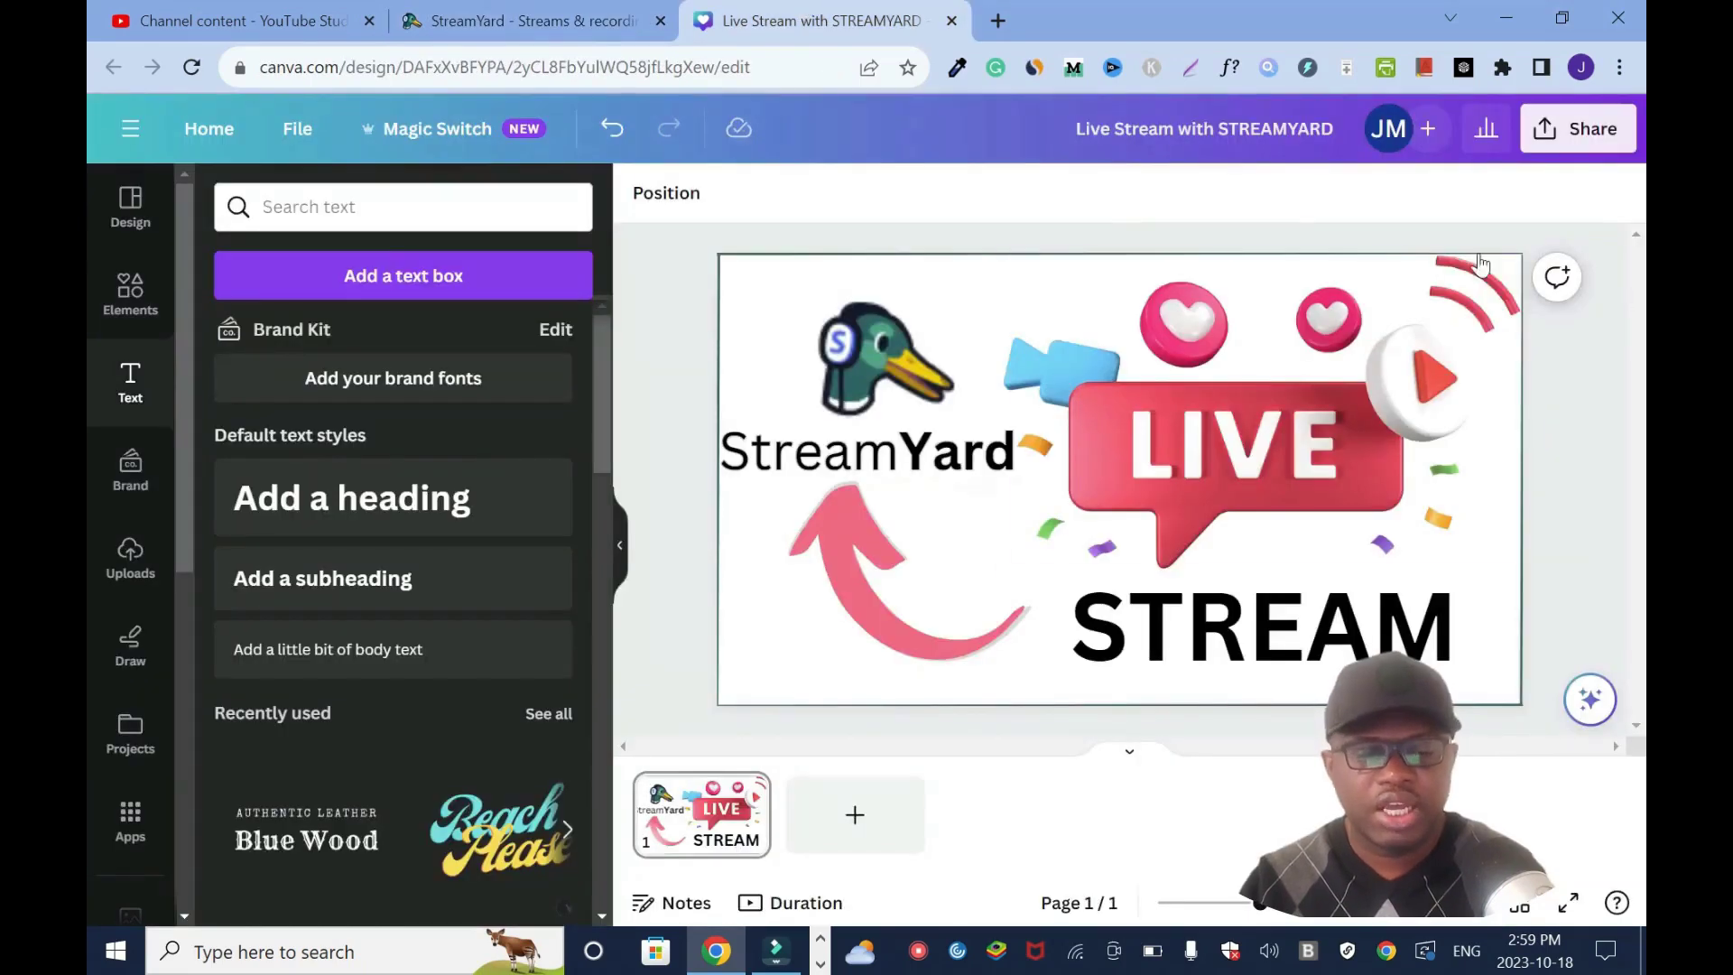
pyautogui.click(1591, 152)
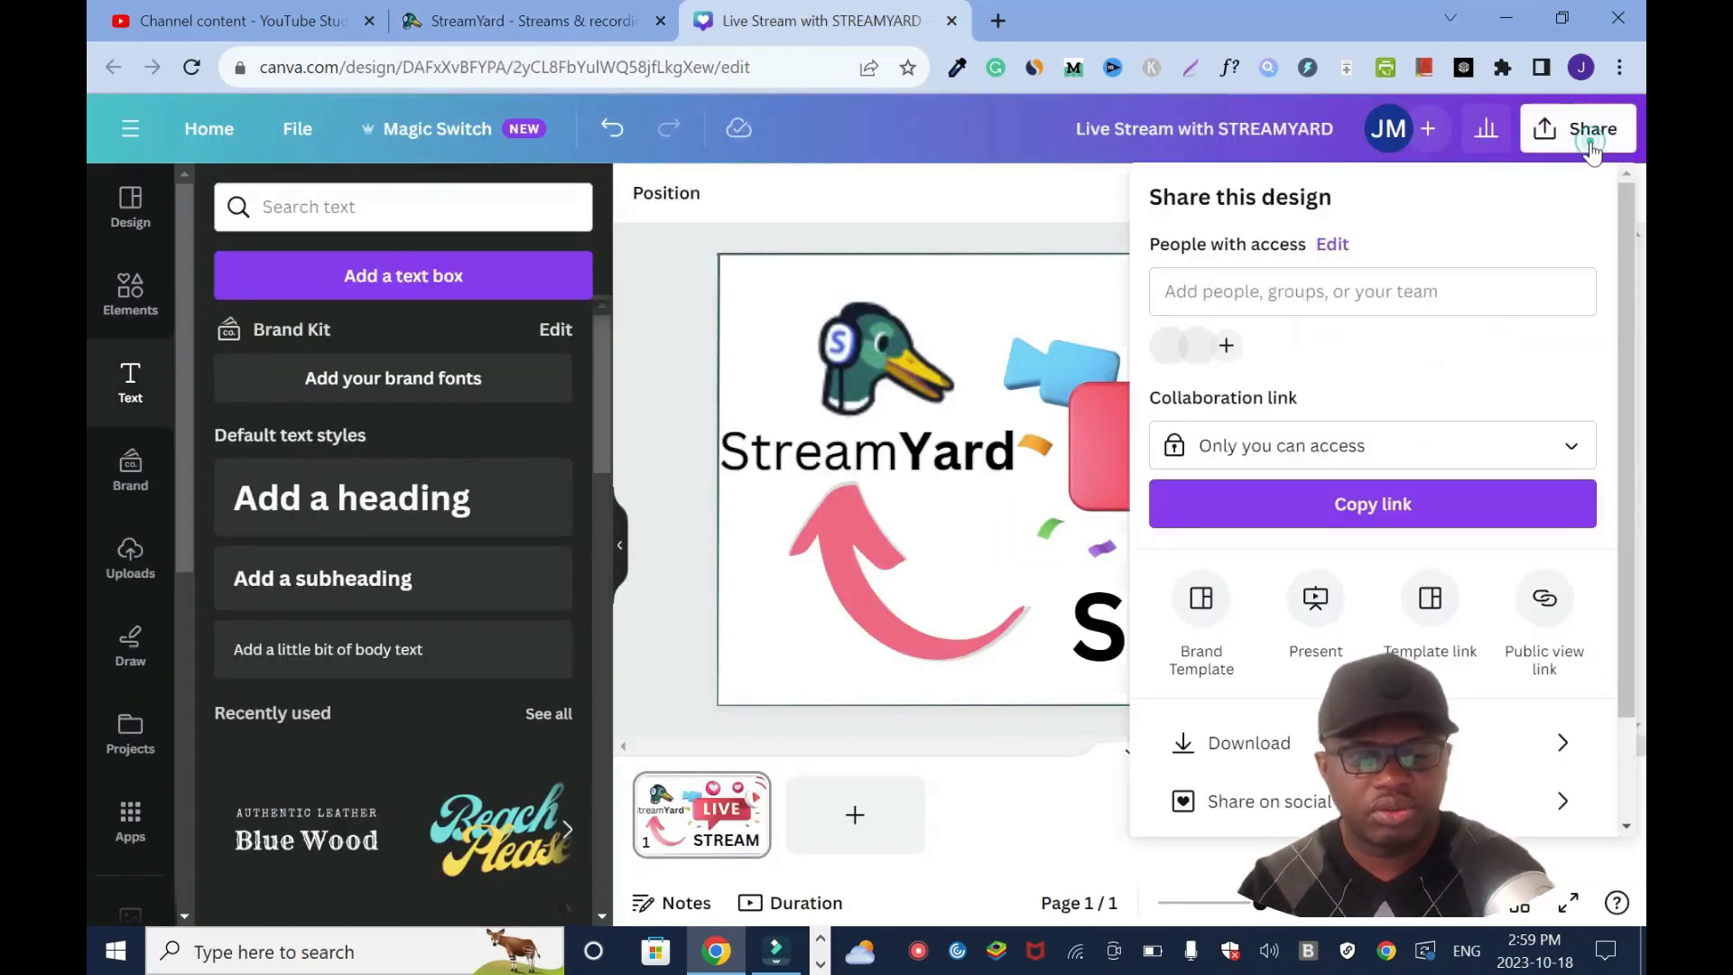
pyautogui.click(1255, 739)
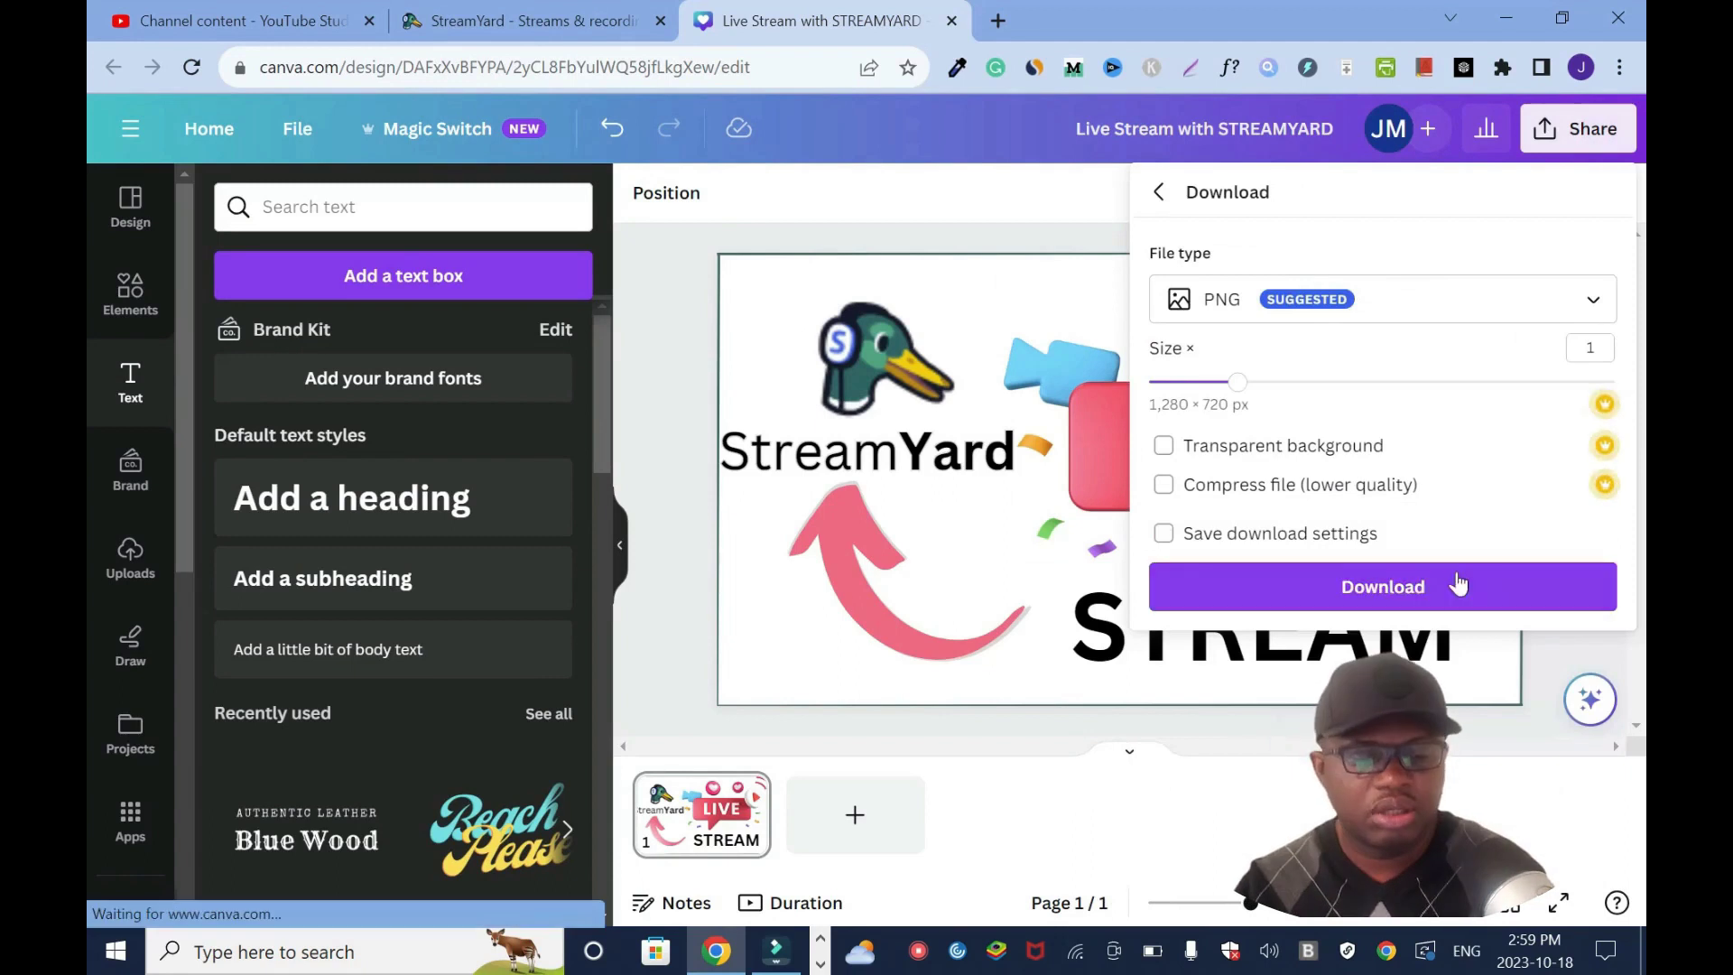
pyautogui.click(1435, 588)
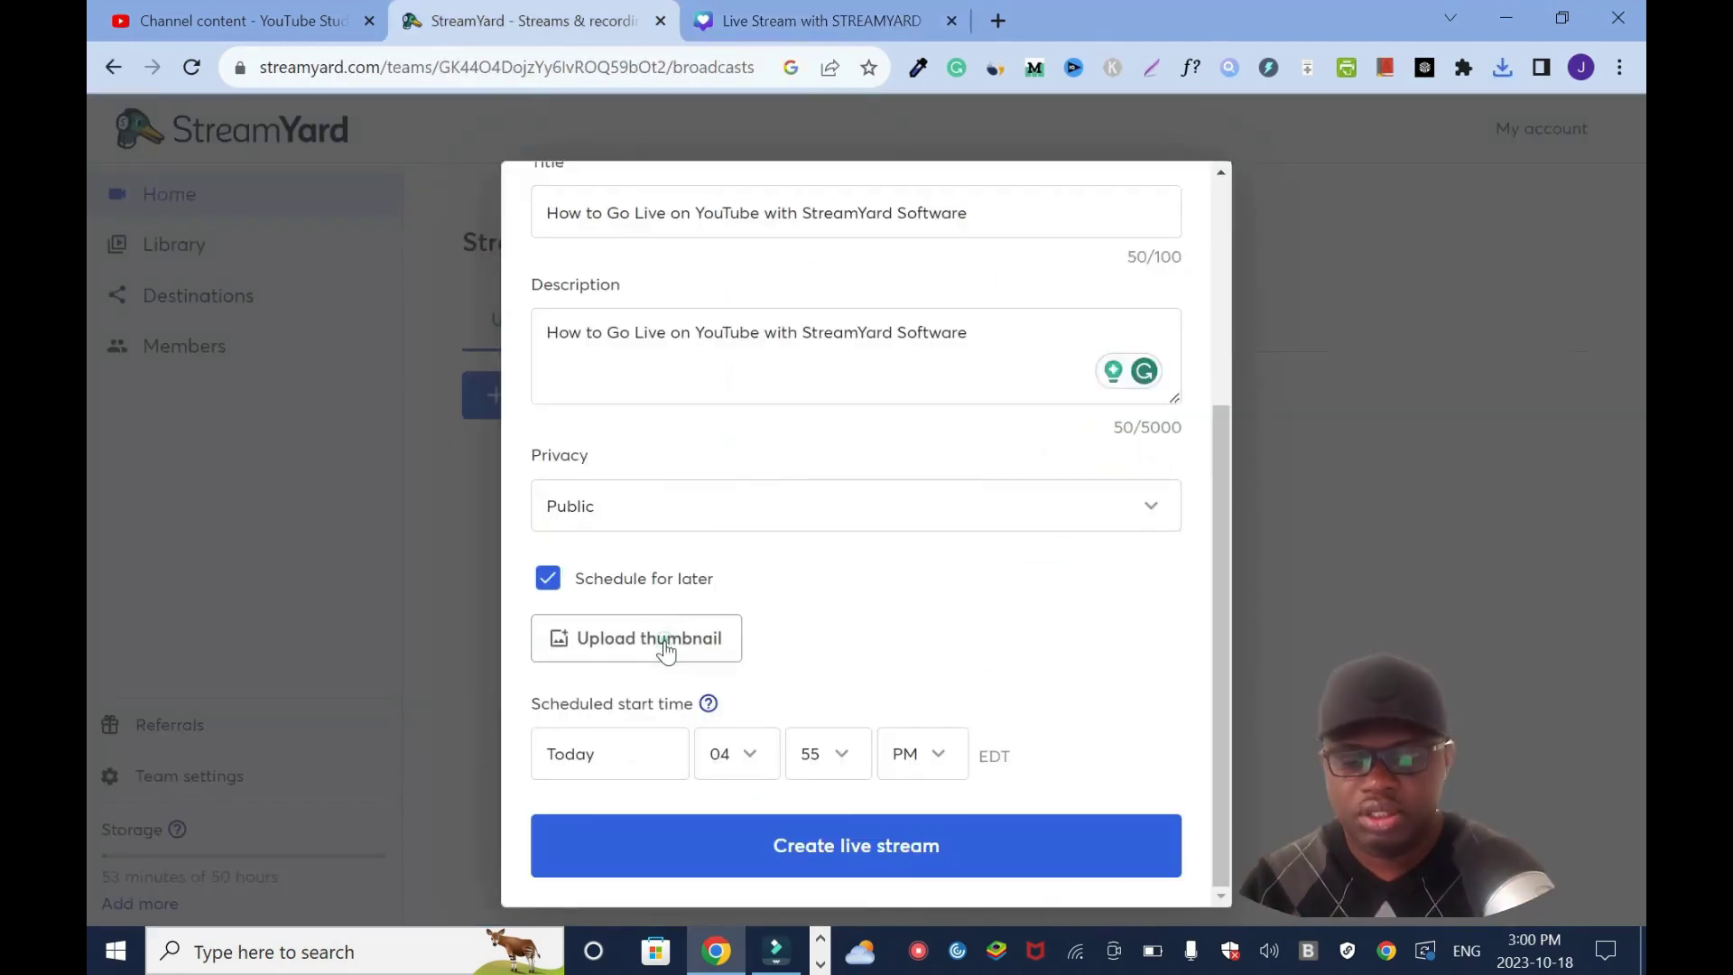
# Step: Upload "Live Stream with STREAMYARD" from Downloads as the StreamYard stream's thumbnail and apply it without rotating or resizing
pyautogui.click(664, 641)
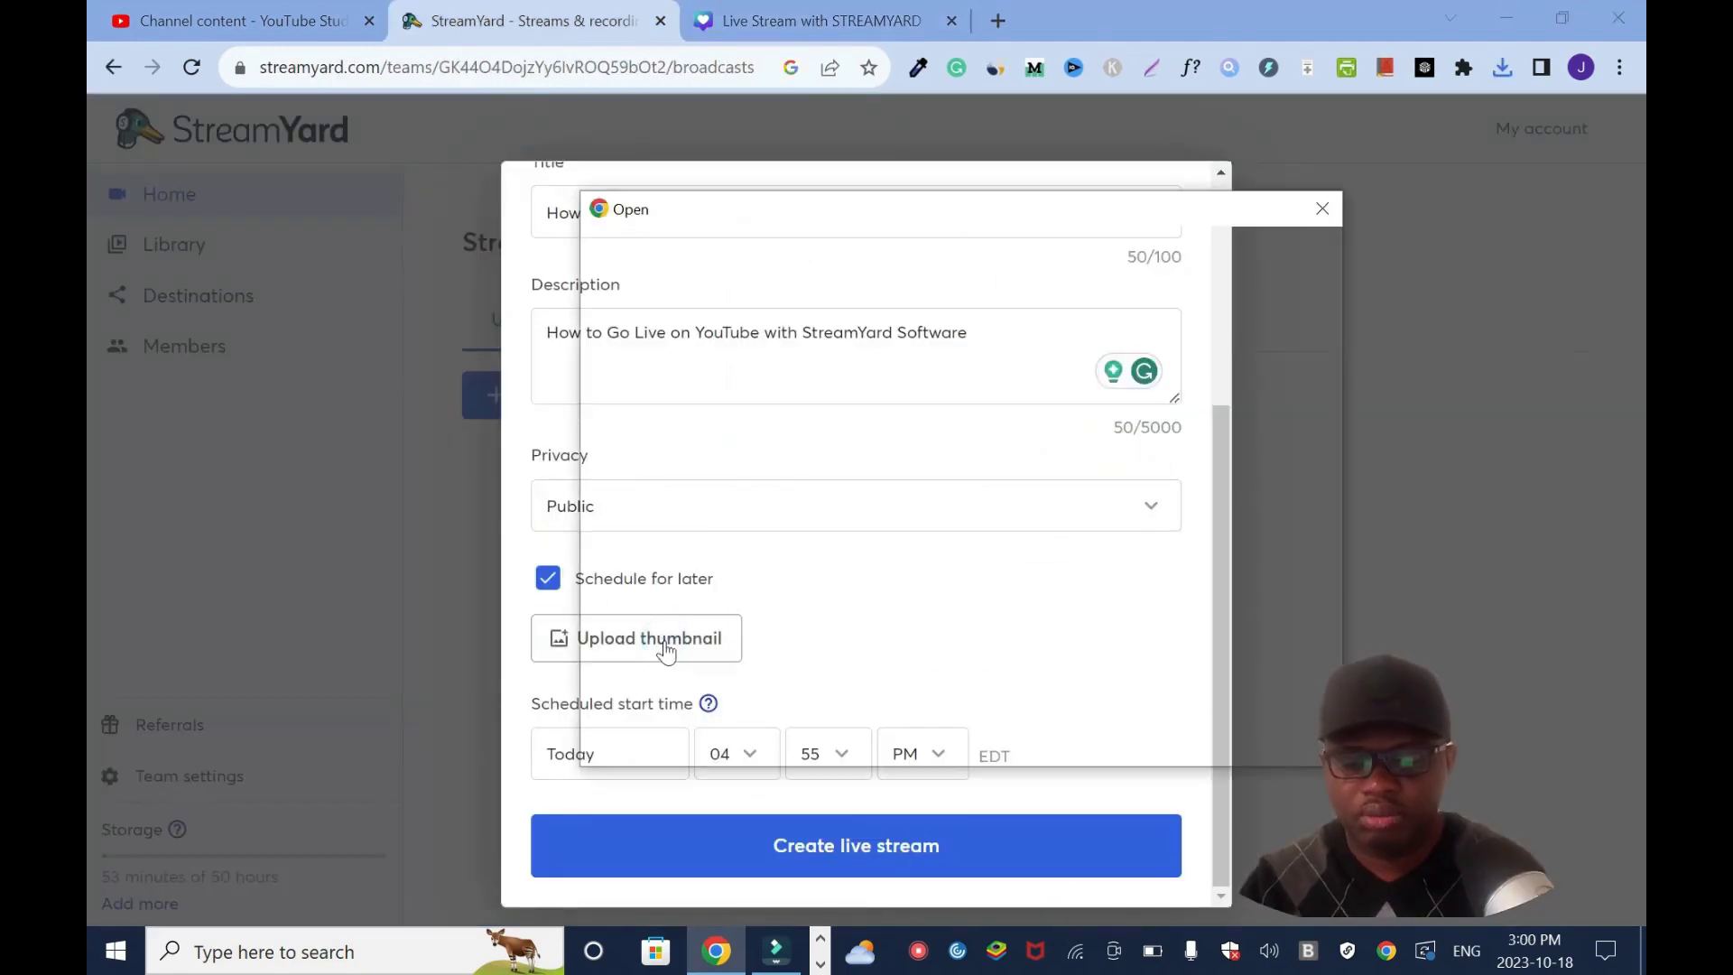
pyautogui.click(1056, 625)
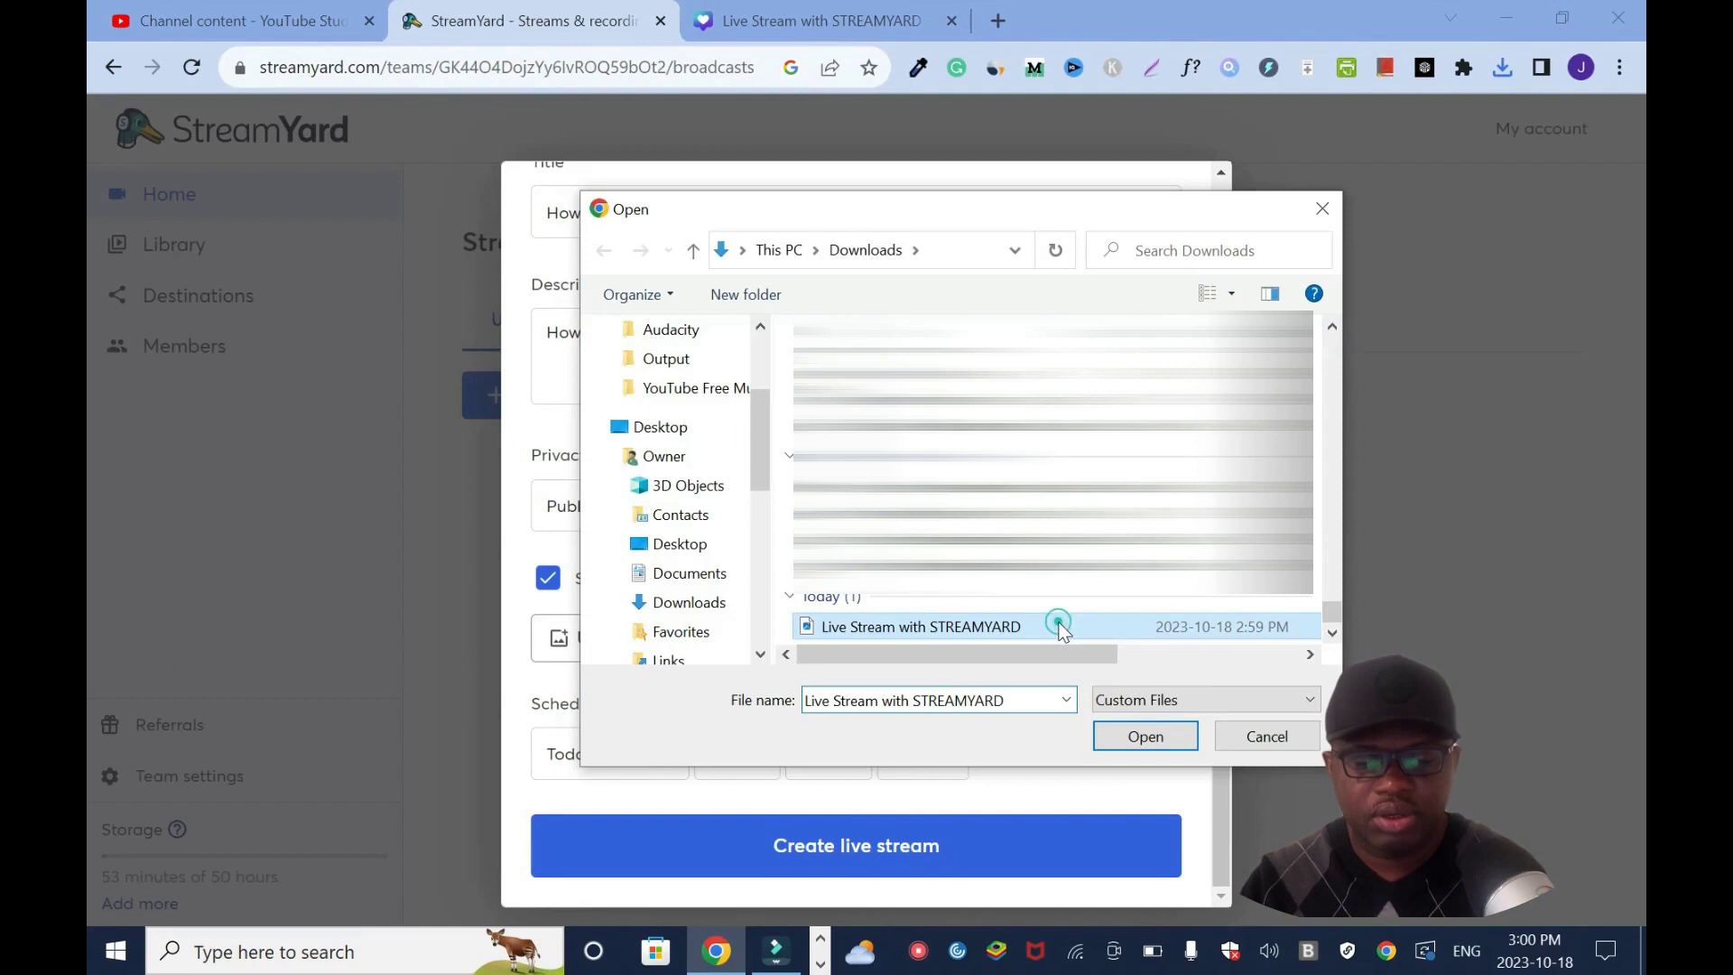
pyautogui.click(1145, 737)
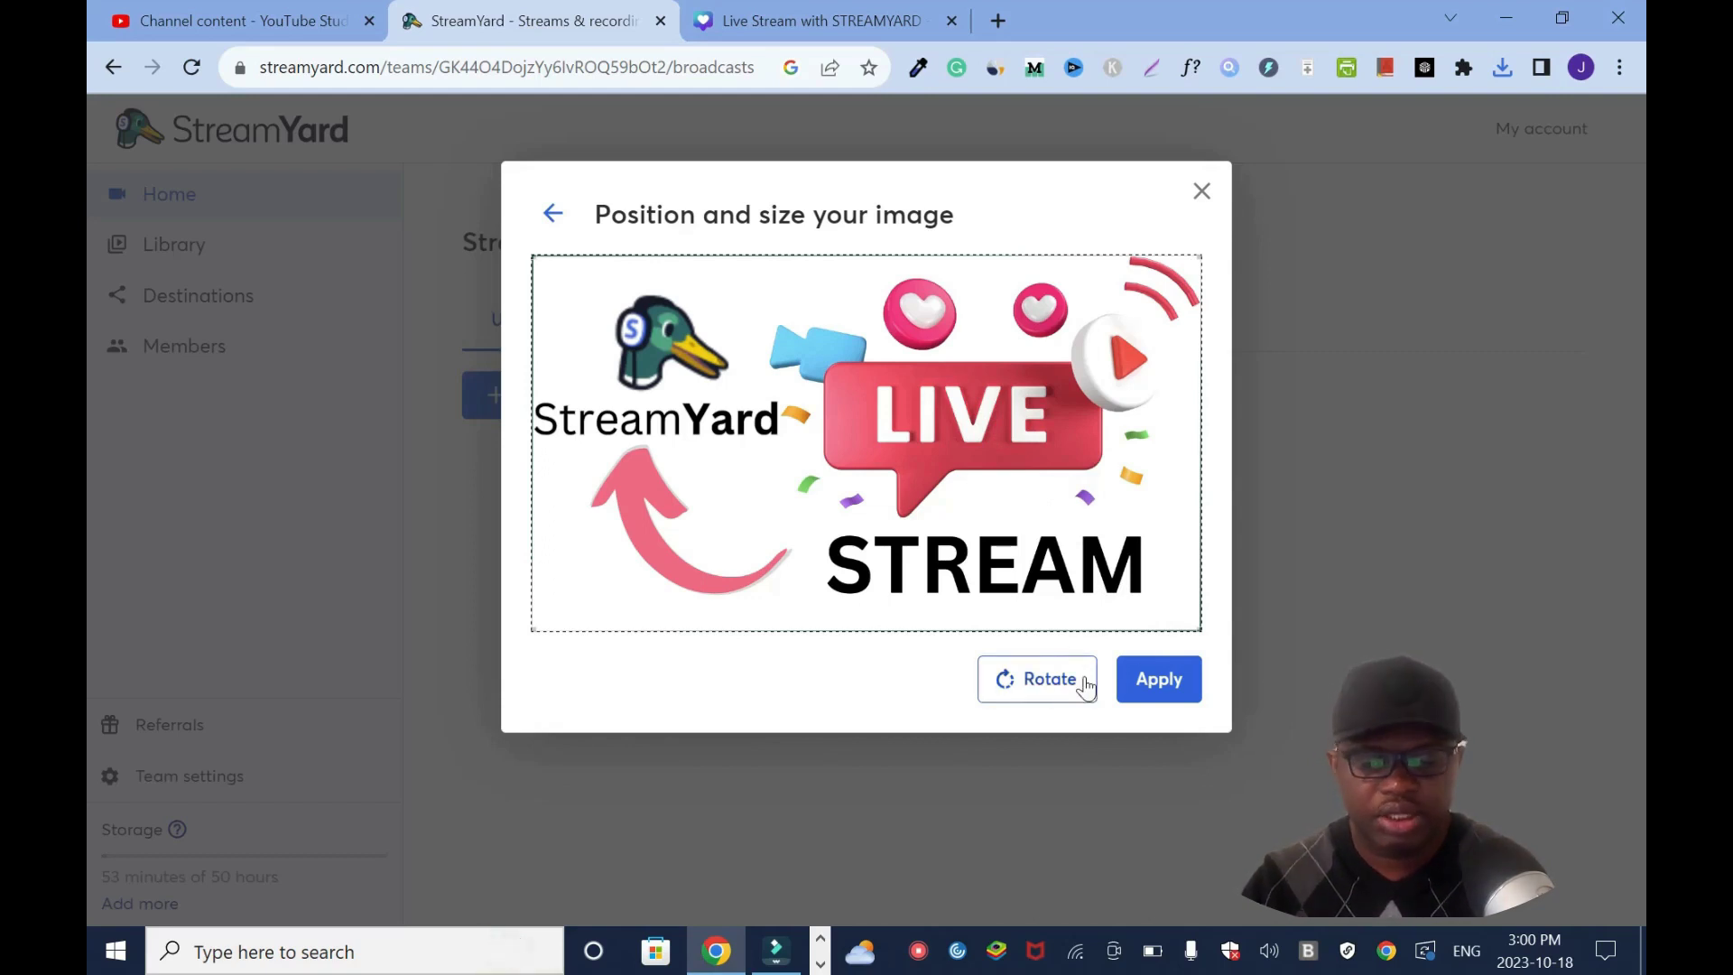
pyautogui.click(1160, 682)
# Step: Schedule the start for Oct 19, 2023 at 06:00 PM and create the live stream
pyautogui.moveTo(1220, 473); pyautogui.dragTo(1221, 763)
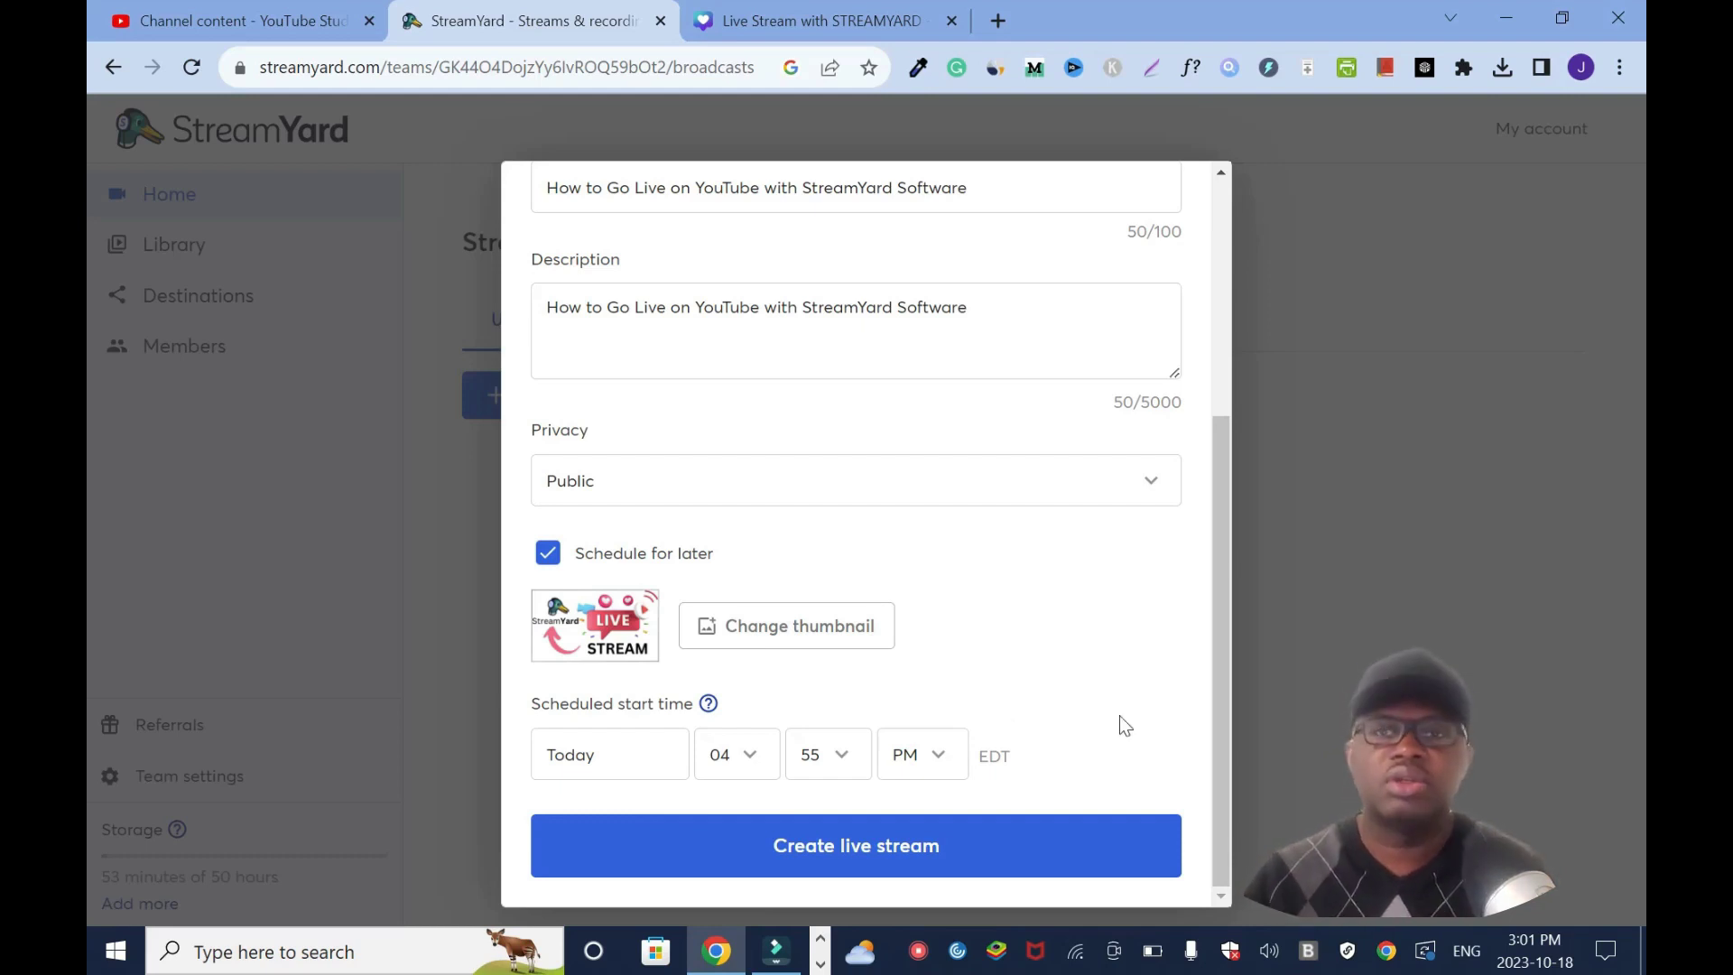
pyautogui.click(752, 751)
pyautogui.click(744, 598)
pyautogui.click(827, 753)
pyautogui.click(827, 524)
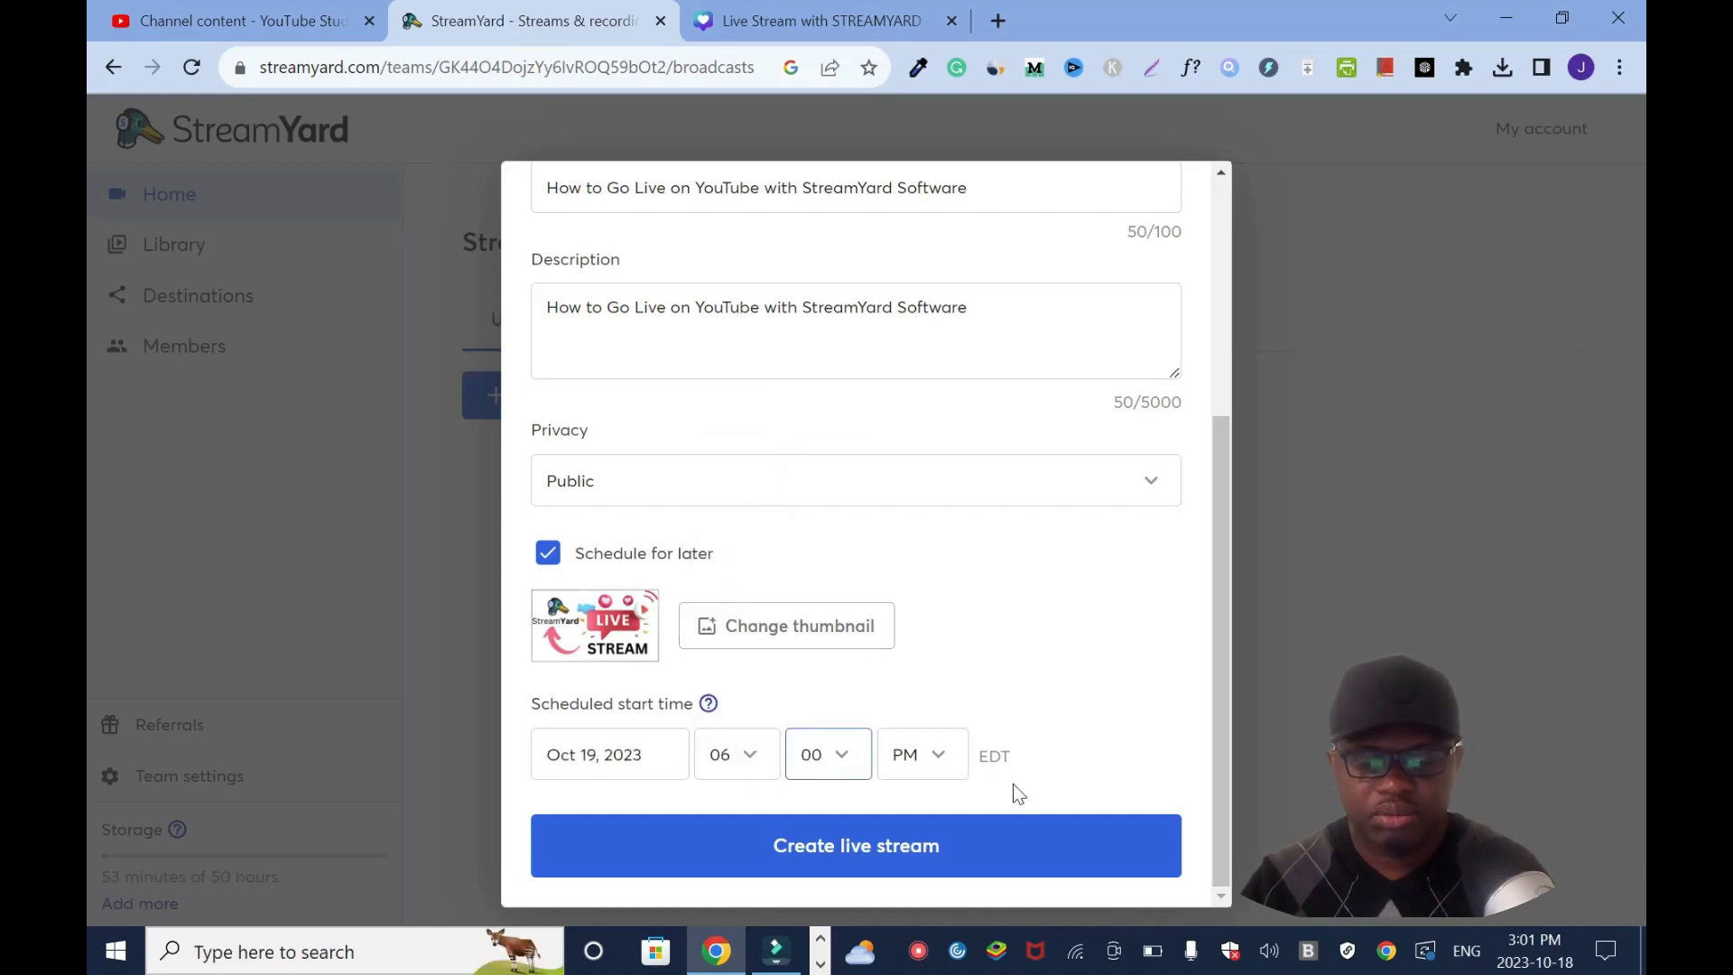
pyautogui.click(934, 848)
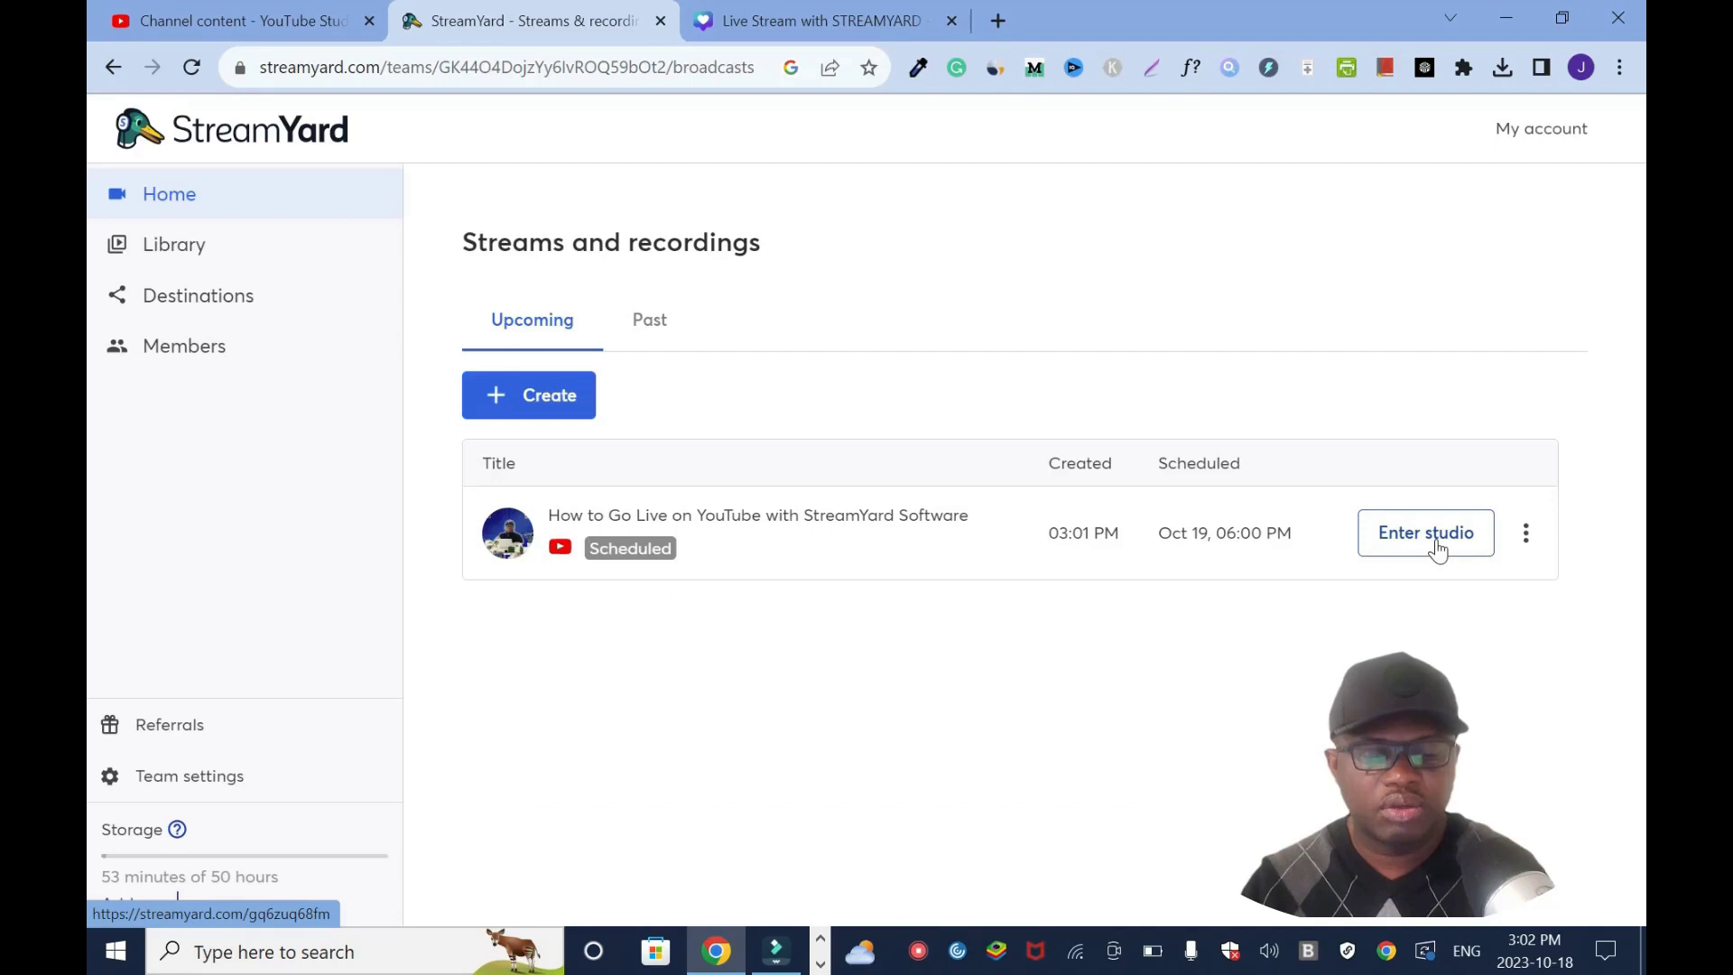
# Step: Enter the scheduled stream's studio and allow StreamYard to use the camera and microphone
pyautogui.click(1438, 549)
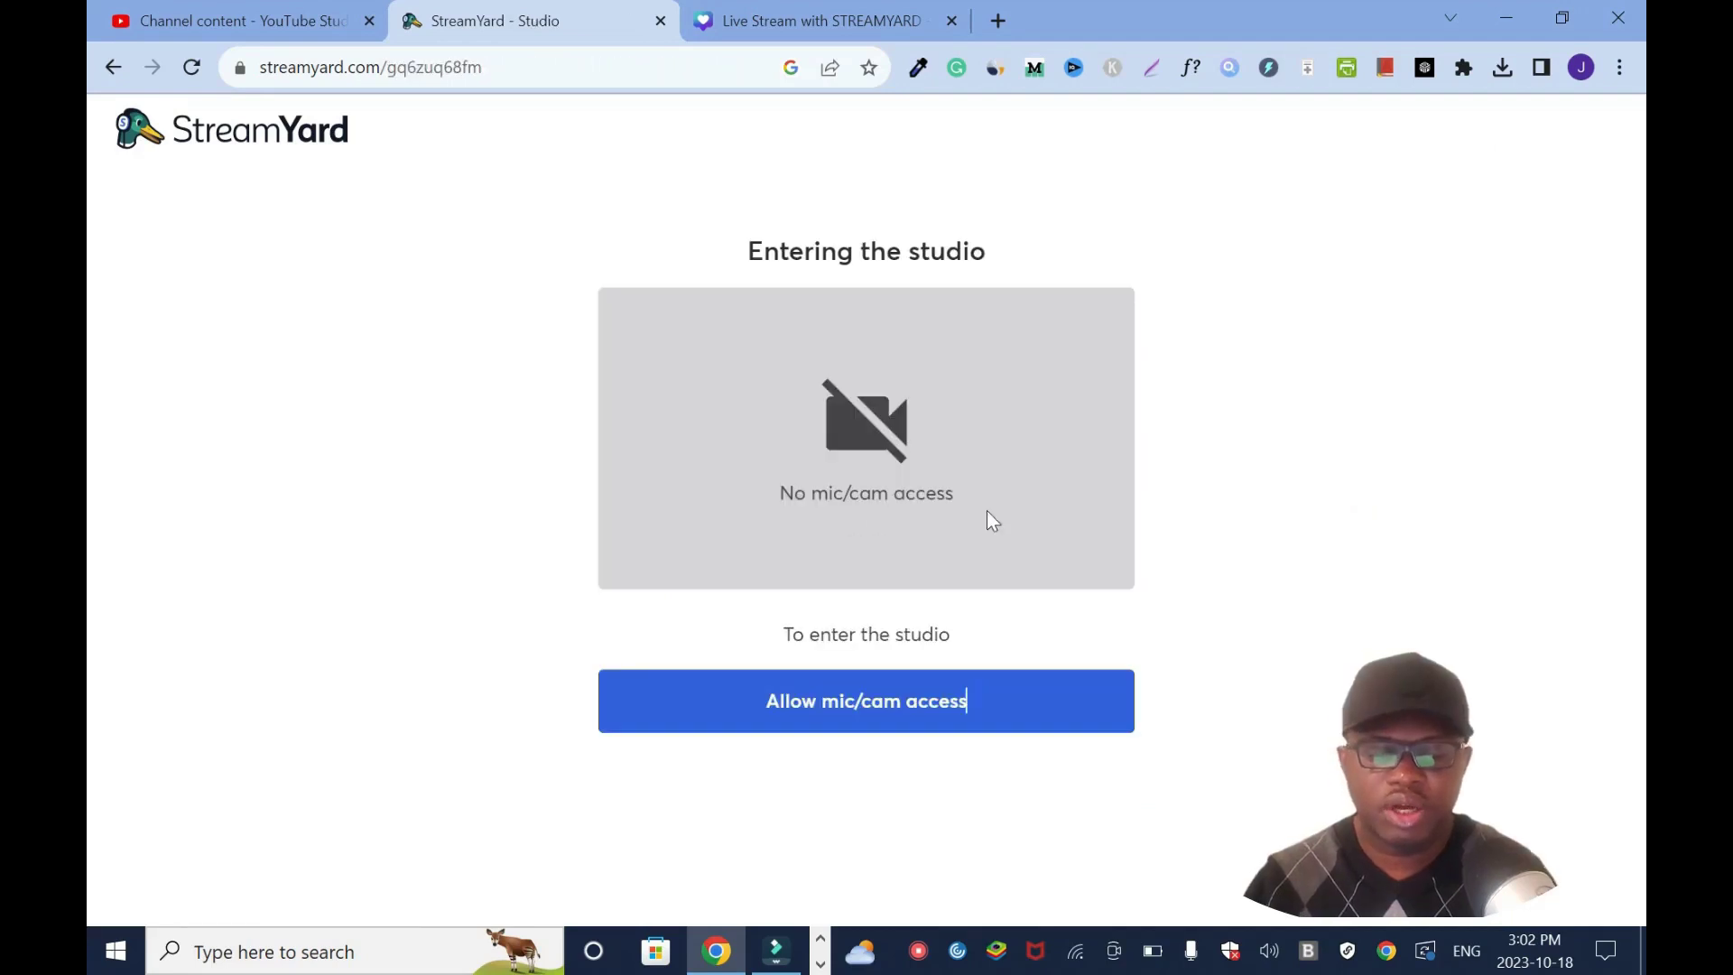
pyautogui.click(870, 704)
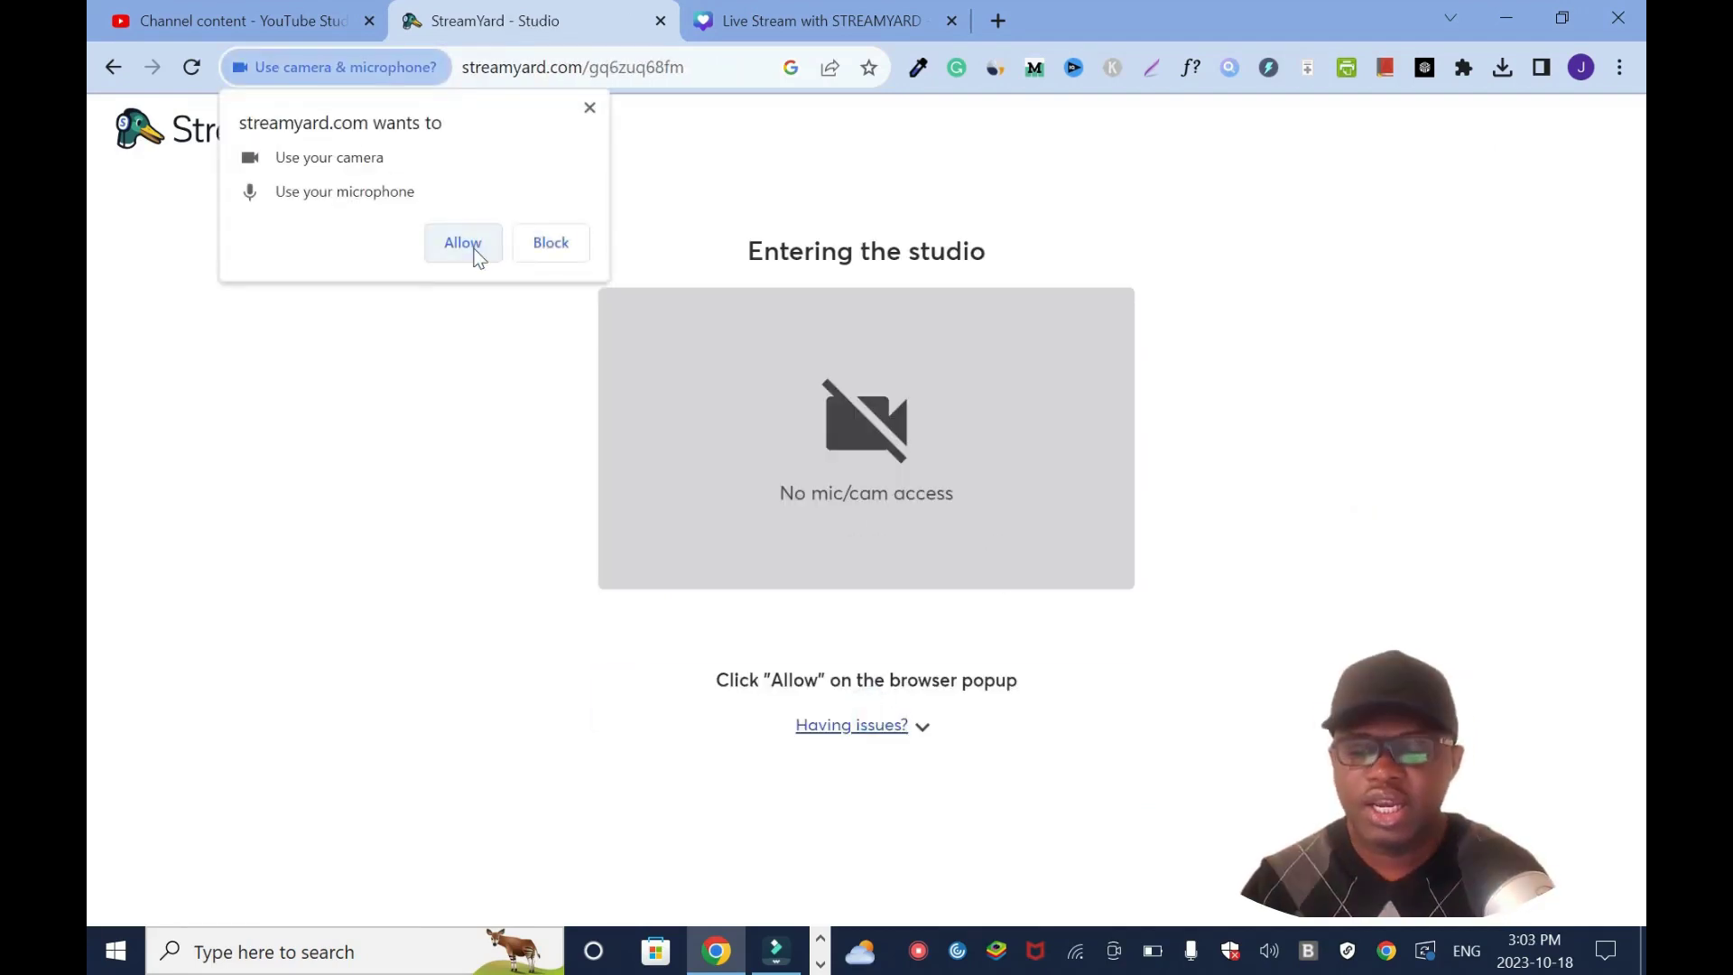
pyautogui.click(462, 242)
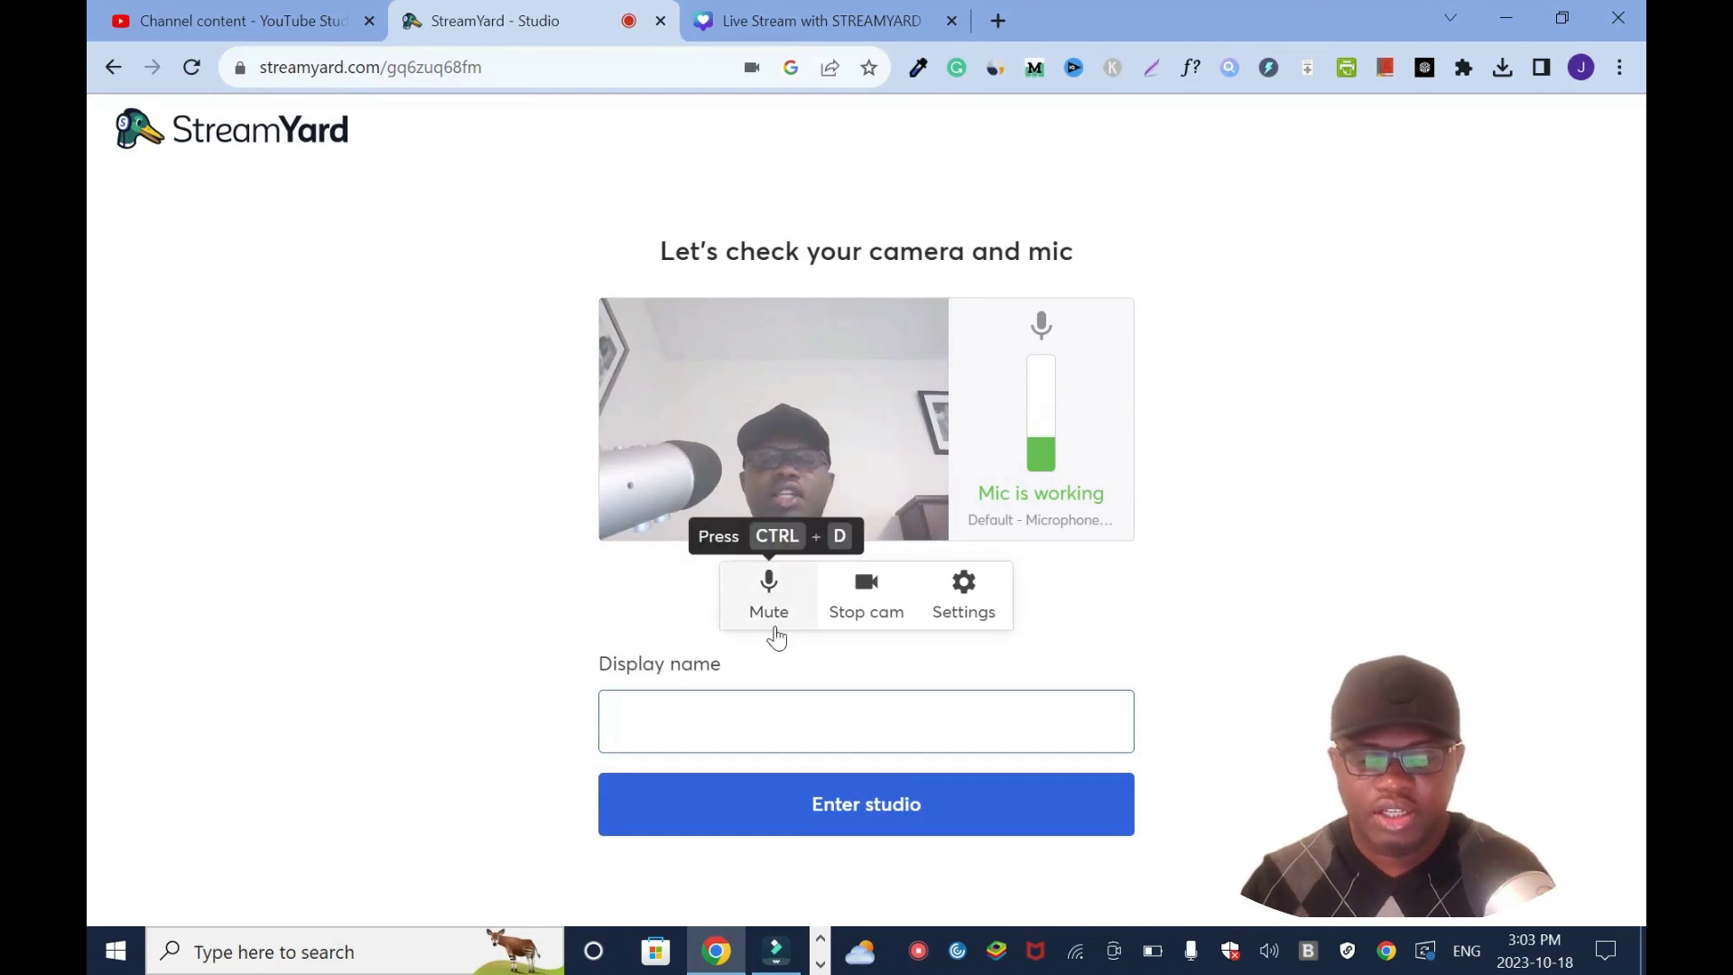
# Step: Test muting and unmuting the microphone, and review the general and camera settings
pyautogui.click(773, 613)
pyautogui.click(774, 614)
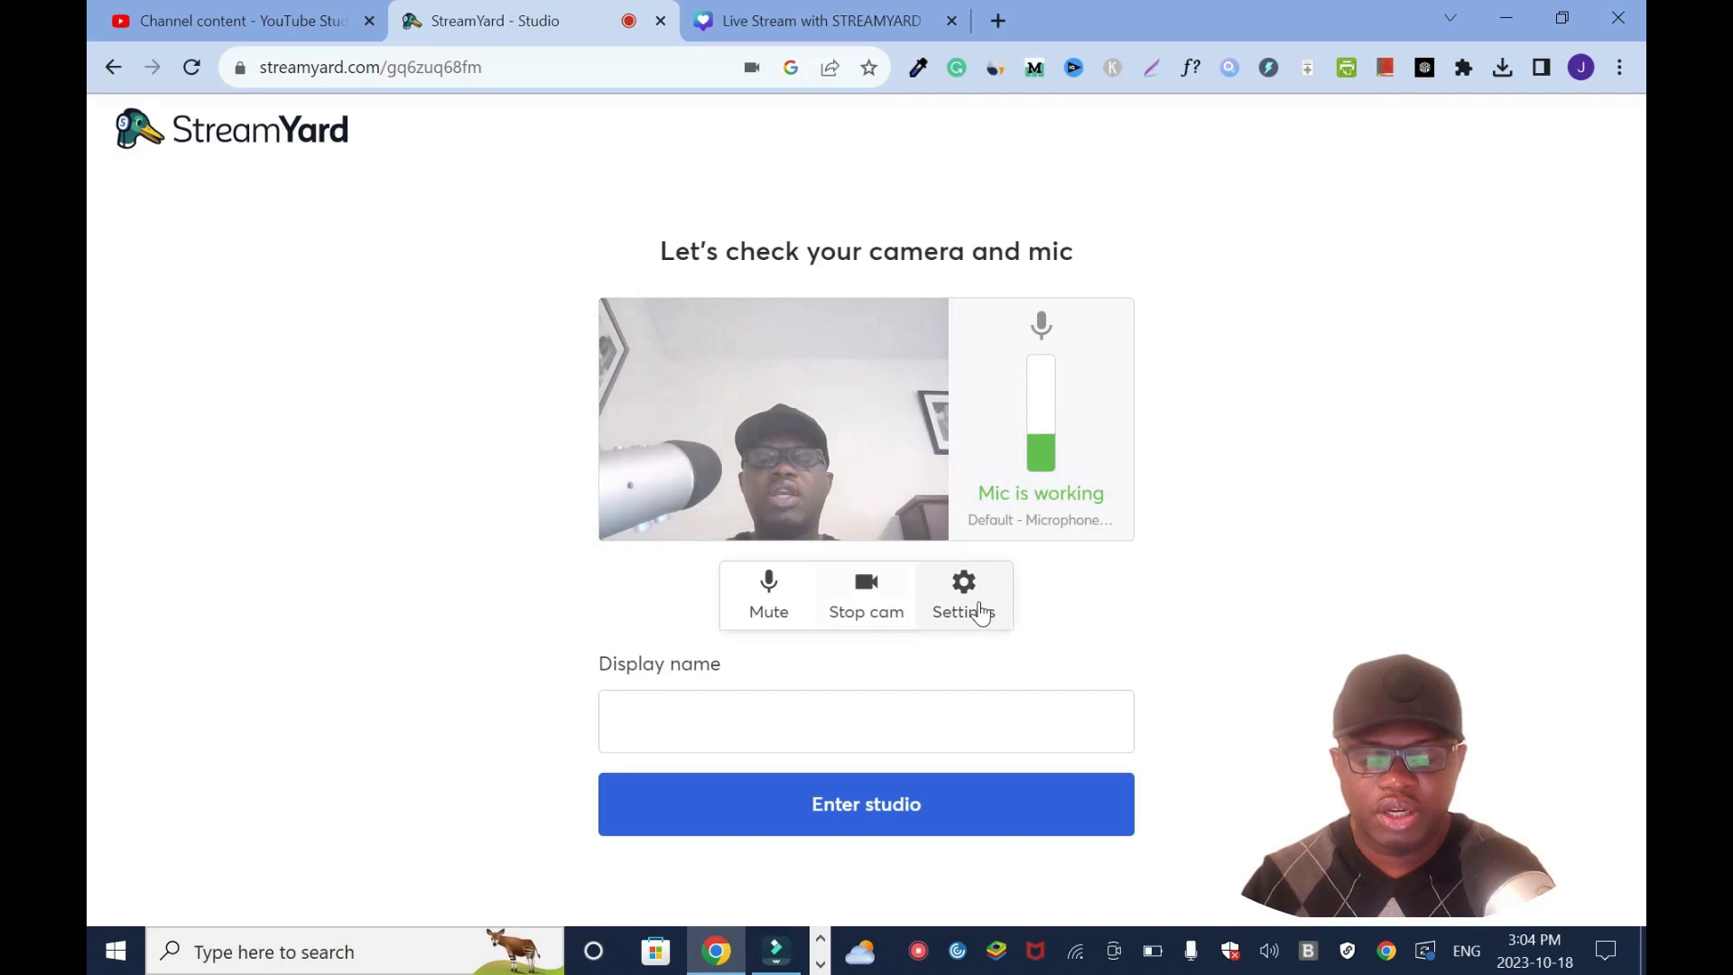
pyautogui.click(981, 614)
pyautogui.click(462, 219)
pyautogui.click(501, 271)
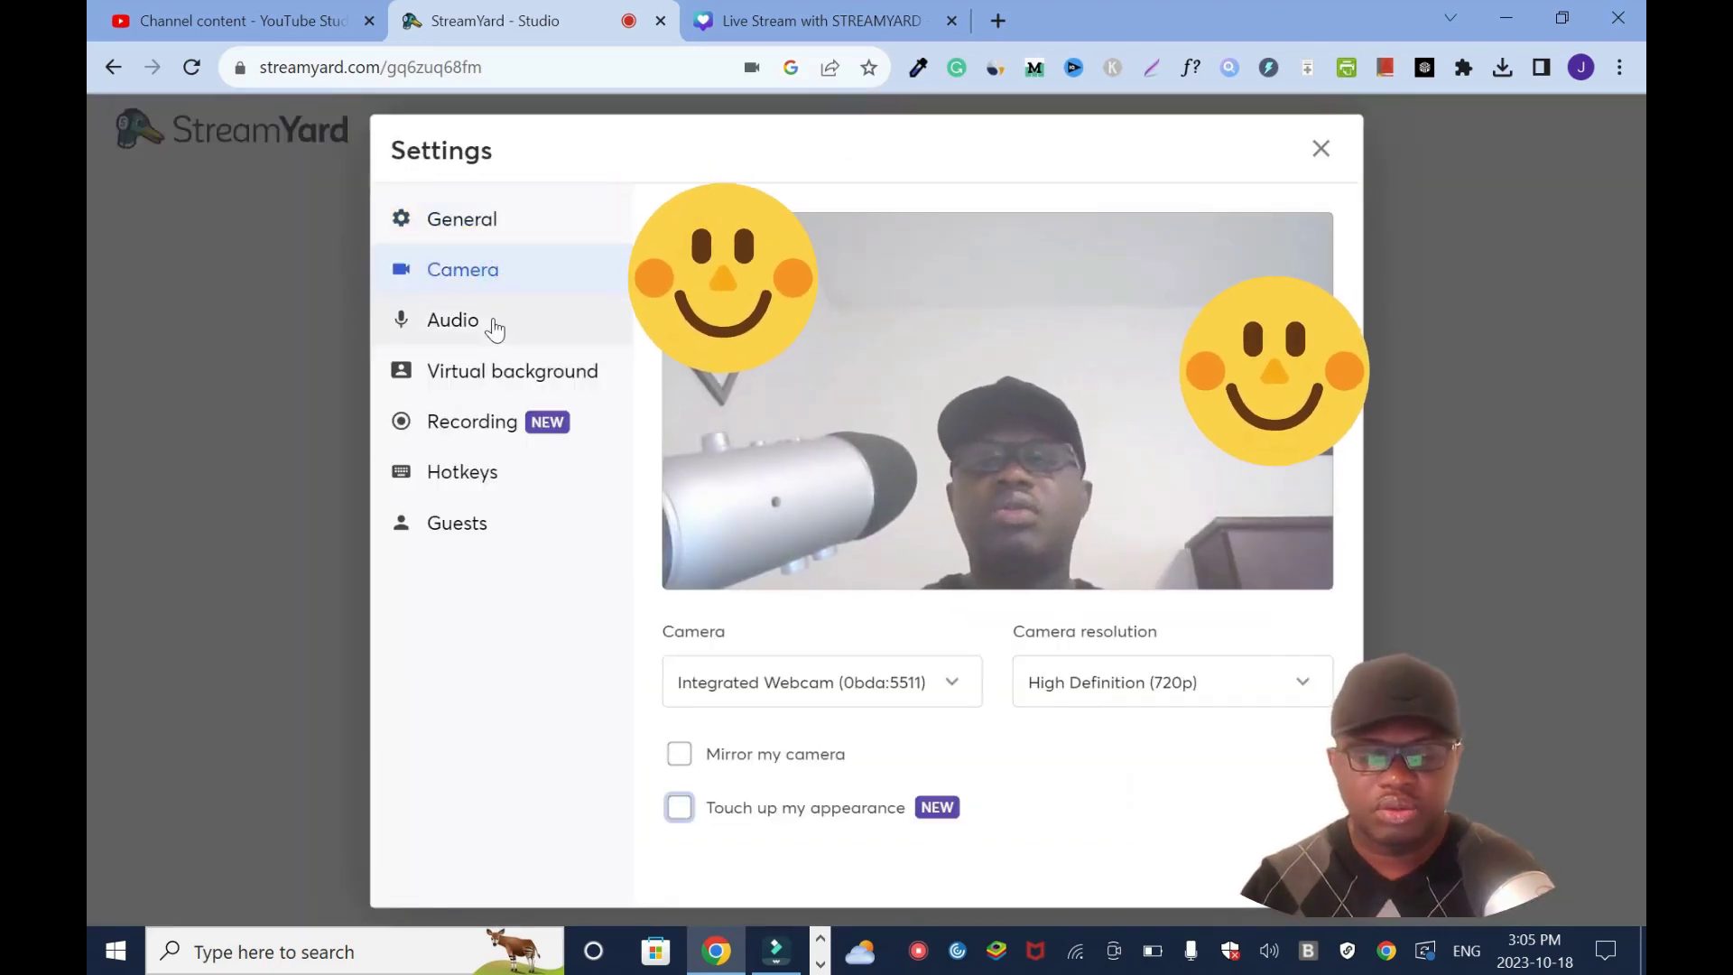
# Step: Review the available microphones and speakers in the audio settings, keeping the default devices
pyautogui.click(495, 325)
pyautogui.click(999, 274)
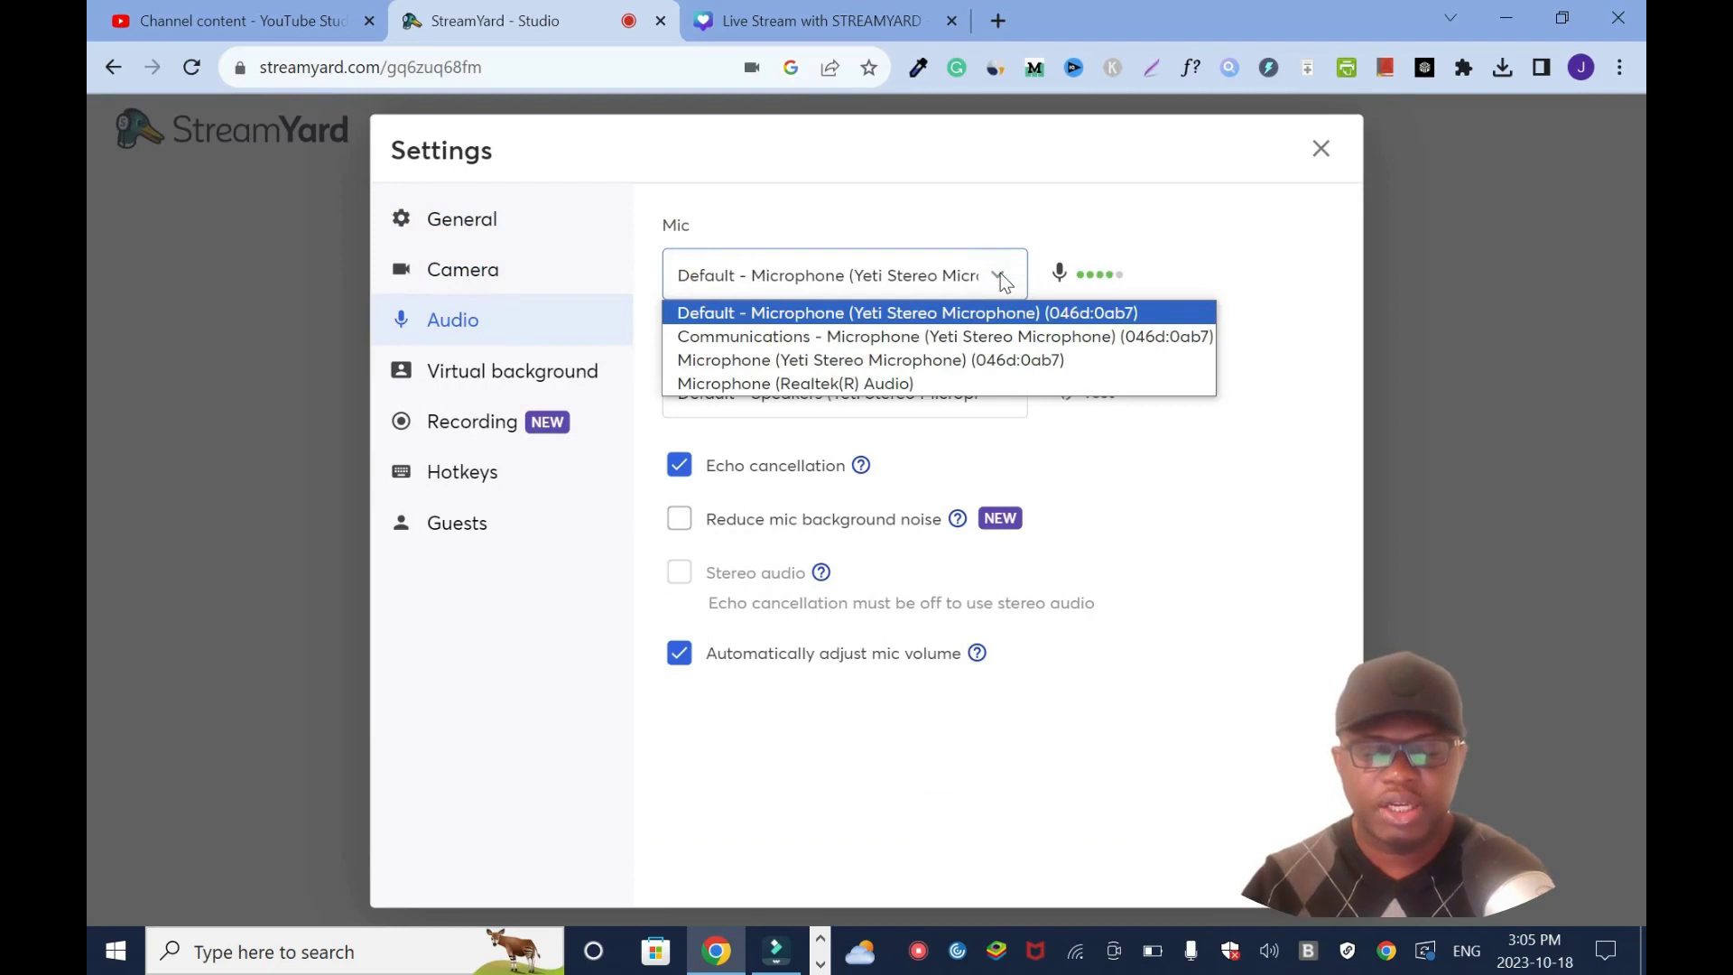
pyautogui.click(1000, 276)
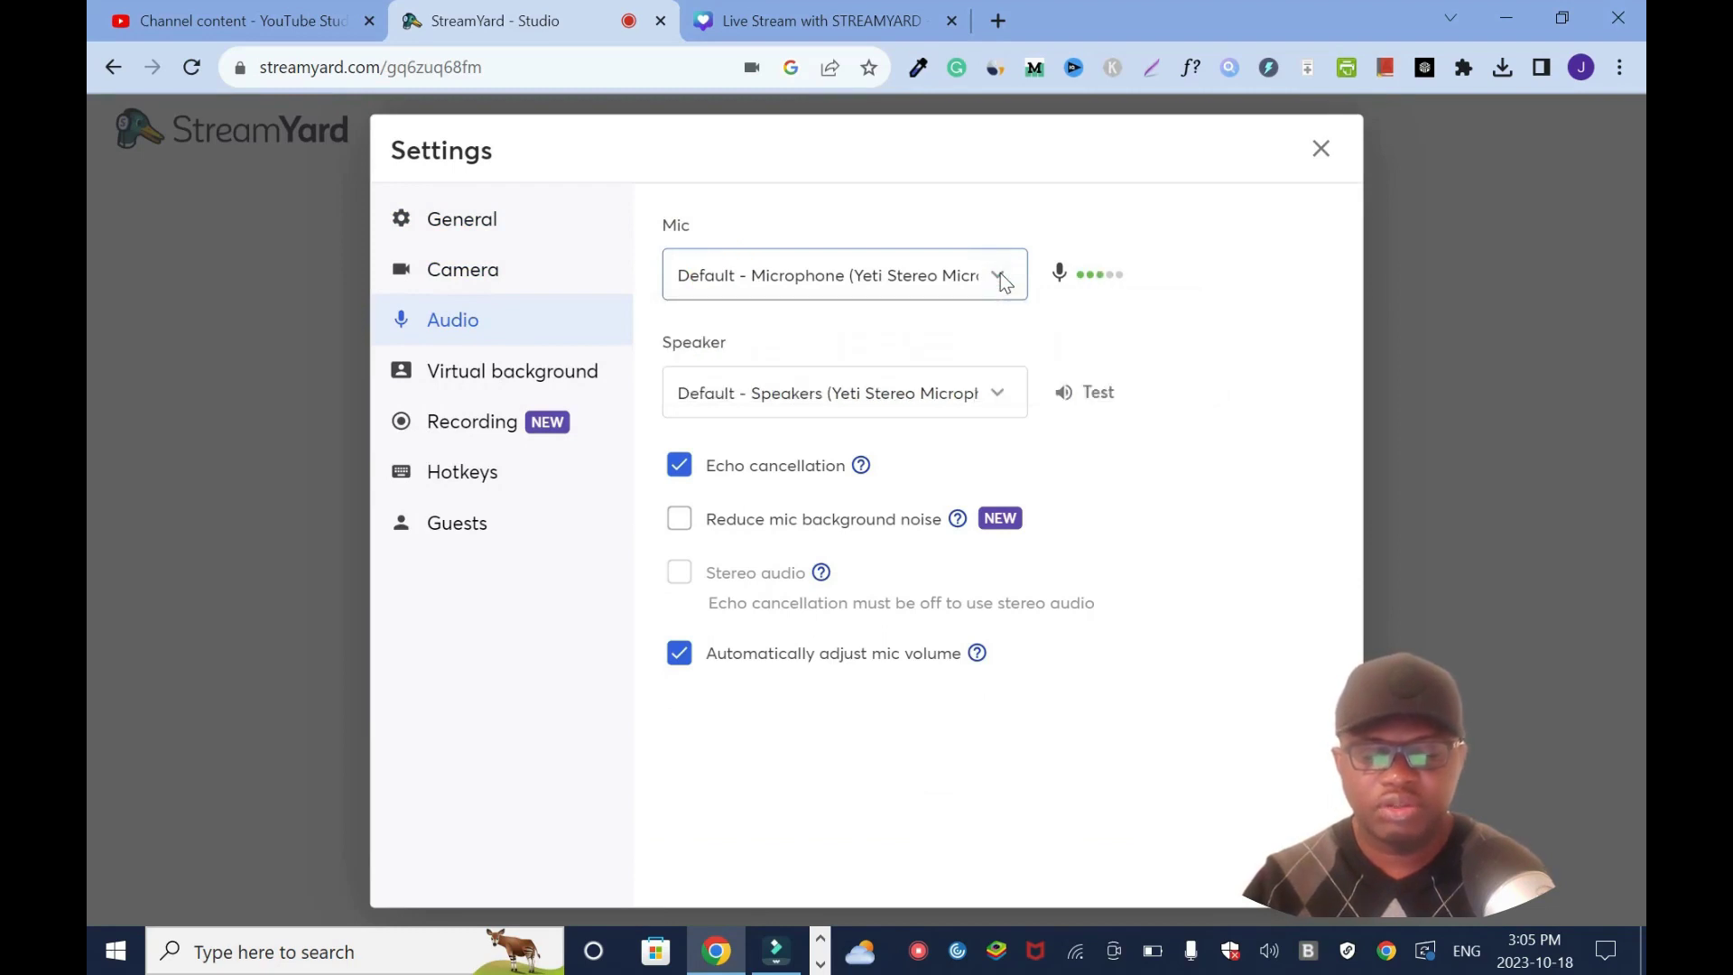
pyautogui.click(1000, 395)
pyautogui.click(1000, 394)
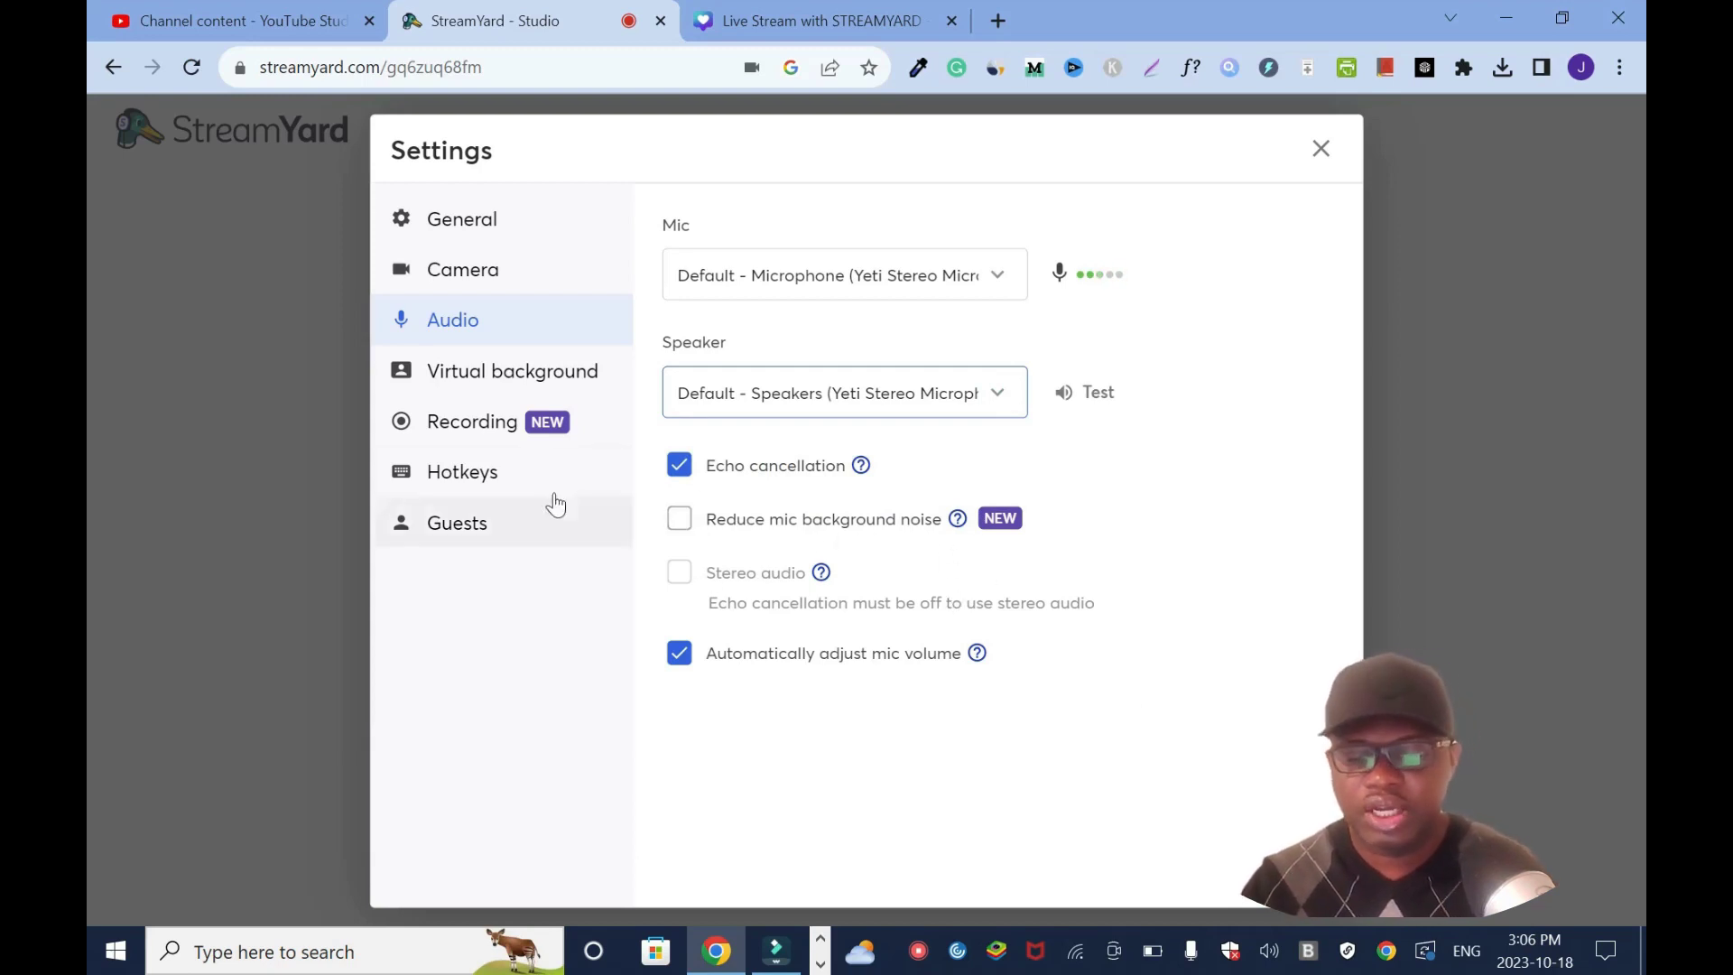
# Step: Configure the guest settings to allow streaming to guests' own destinations, require authentication, and play a sound when guests enter
pyautogui.click(498, 541)
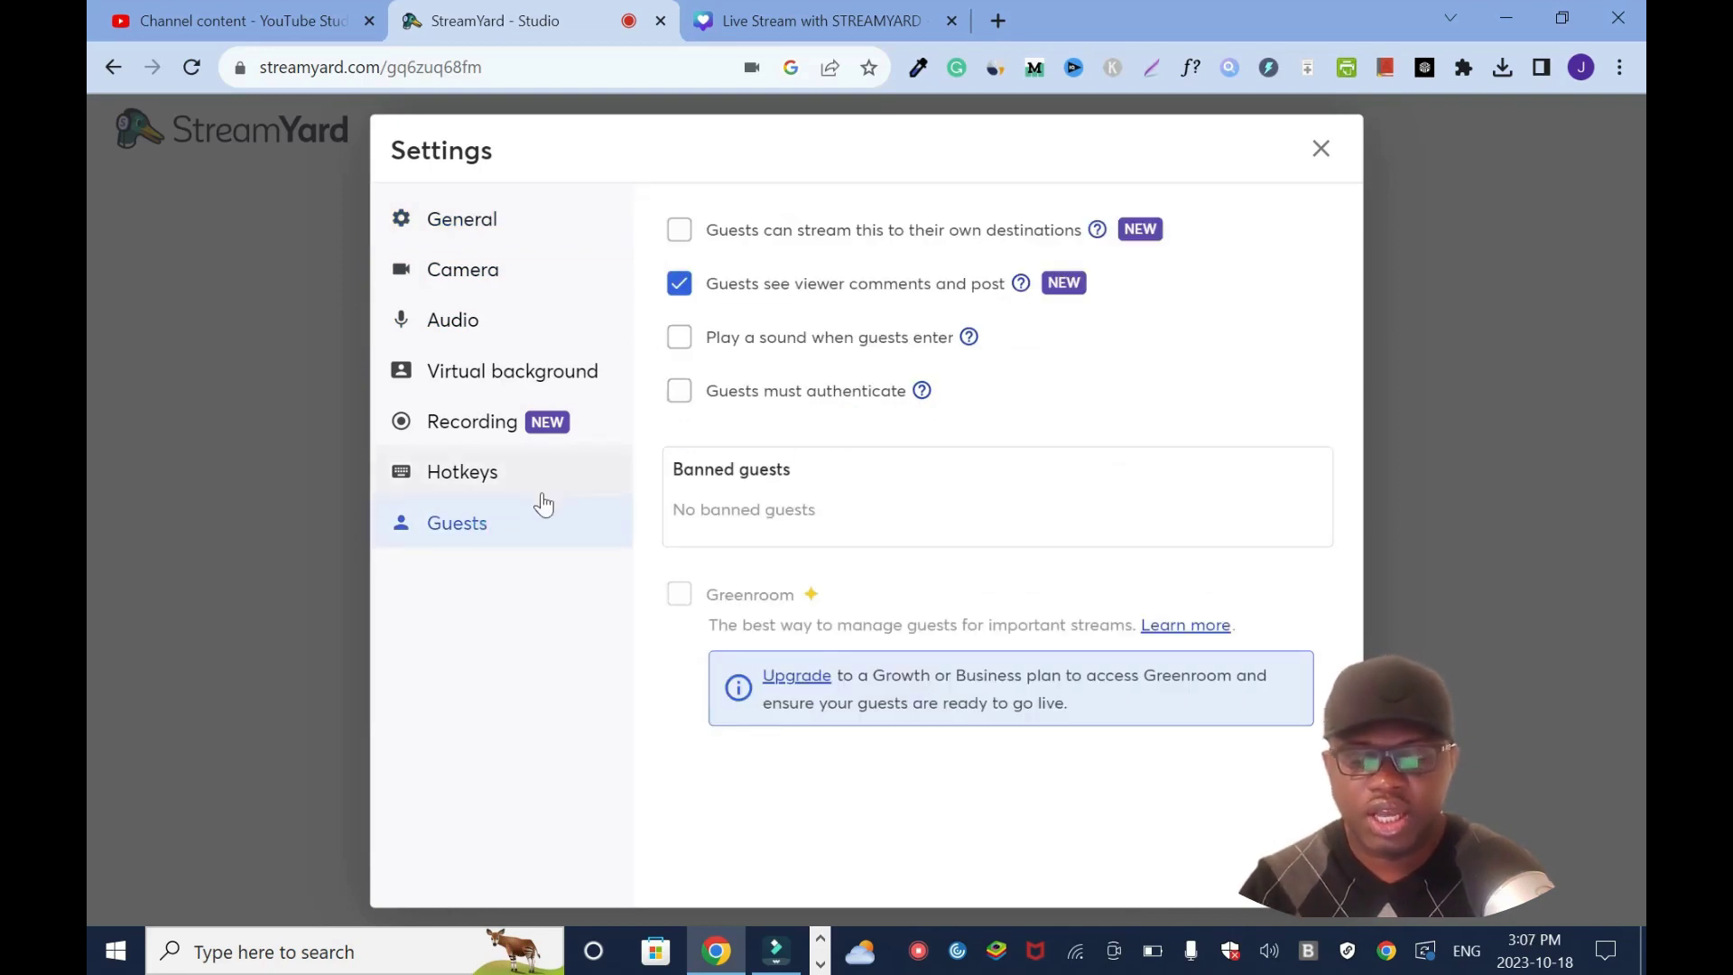
pyautogui.click(686, 237)
pyautogui.click(679, 391)
pyautogui.click(682, 340)
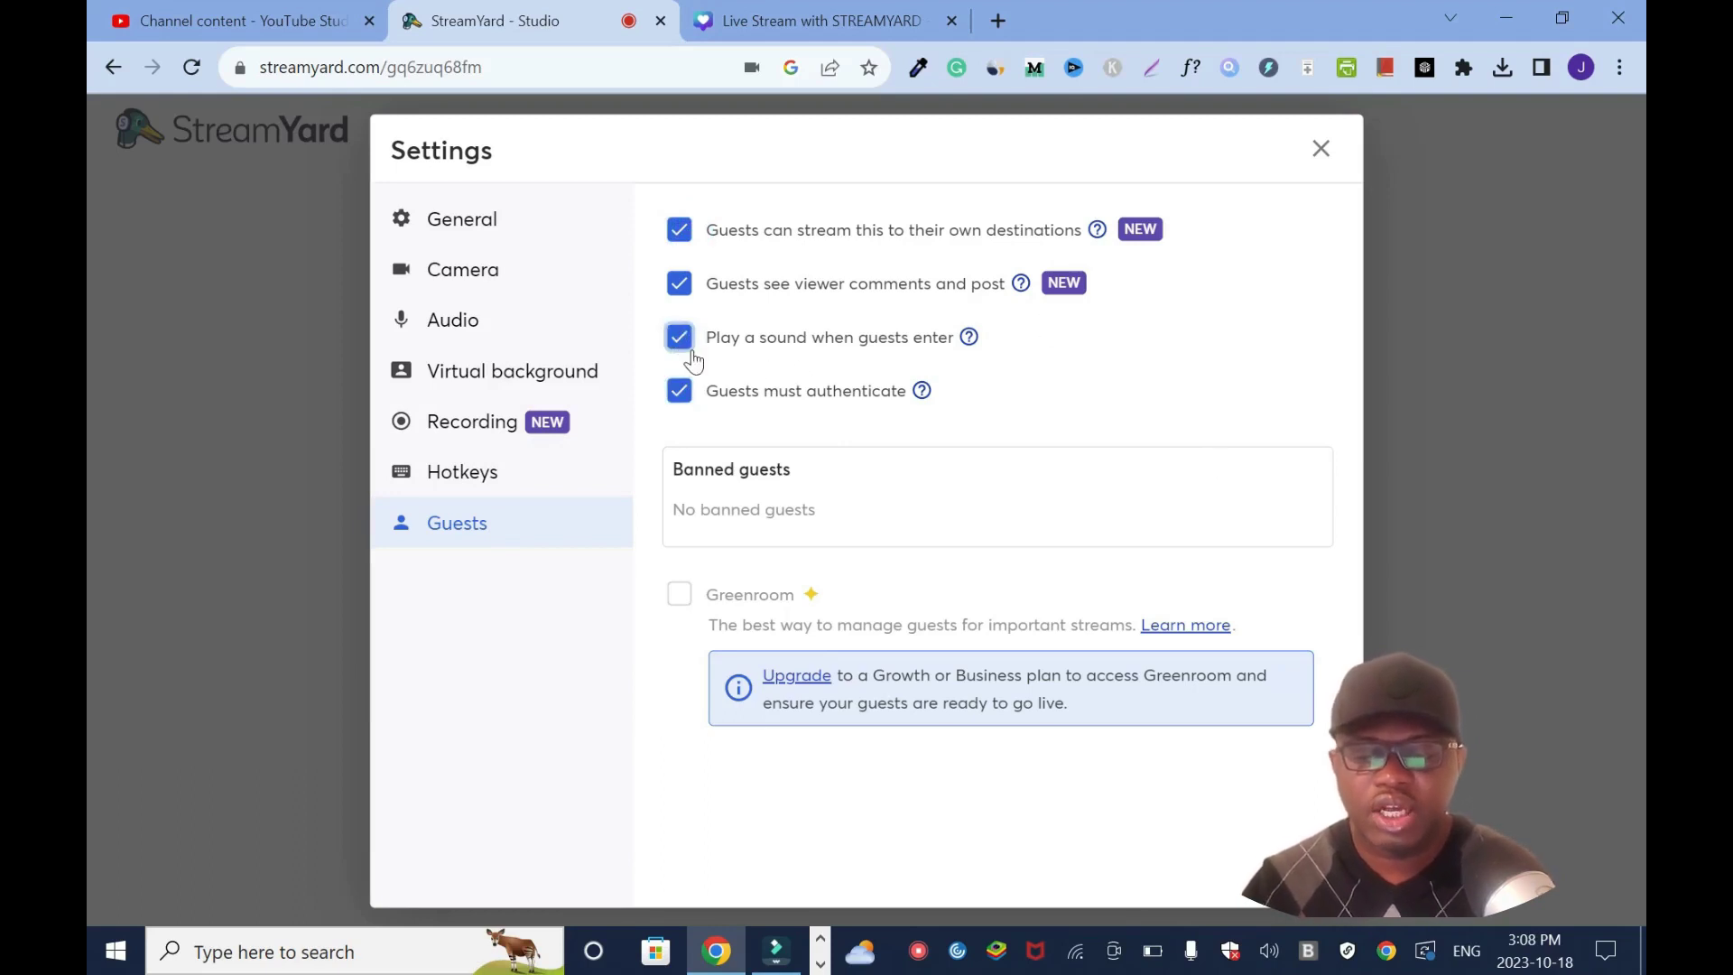
# Step: Turn off the guest entry sound and the guest authentication requirement, and close the settings
pyautogui.click(691, 352)
pyautogui.click(684, 393)
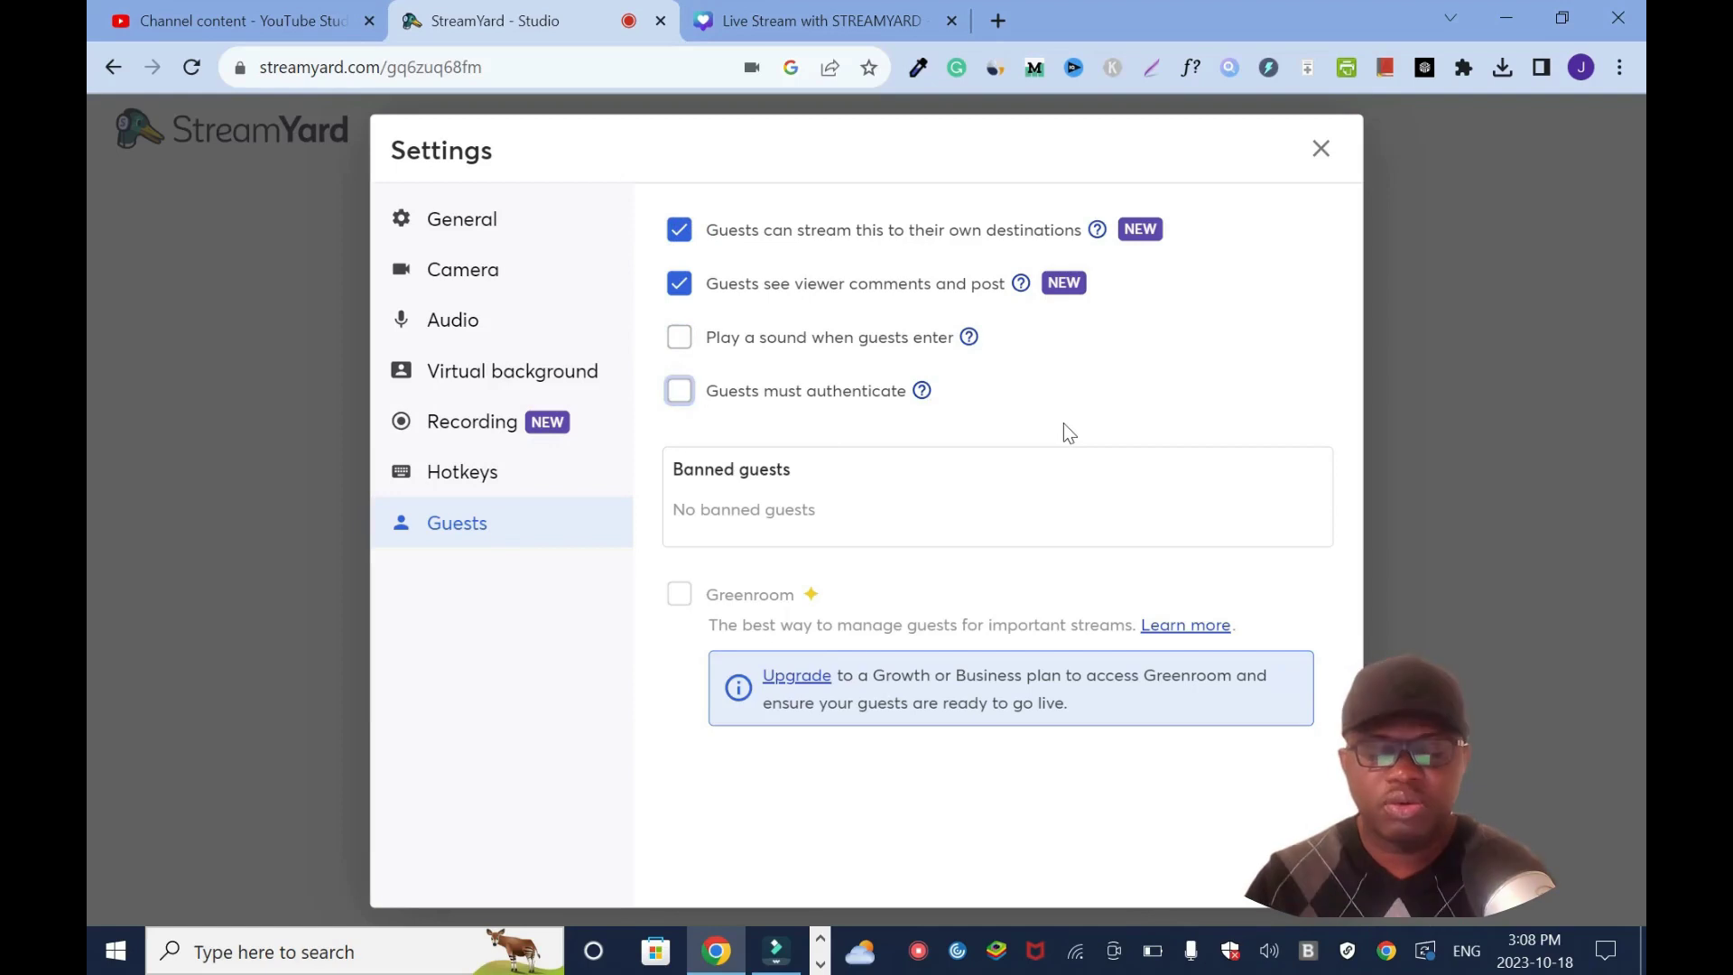
pyautogui.click(469, 219)
pyautogui.click(1320, 150)
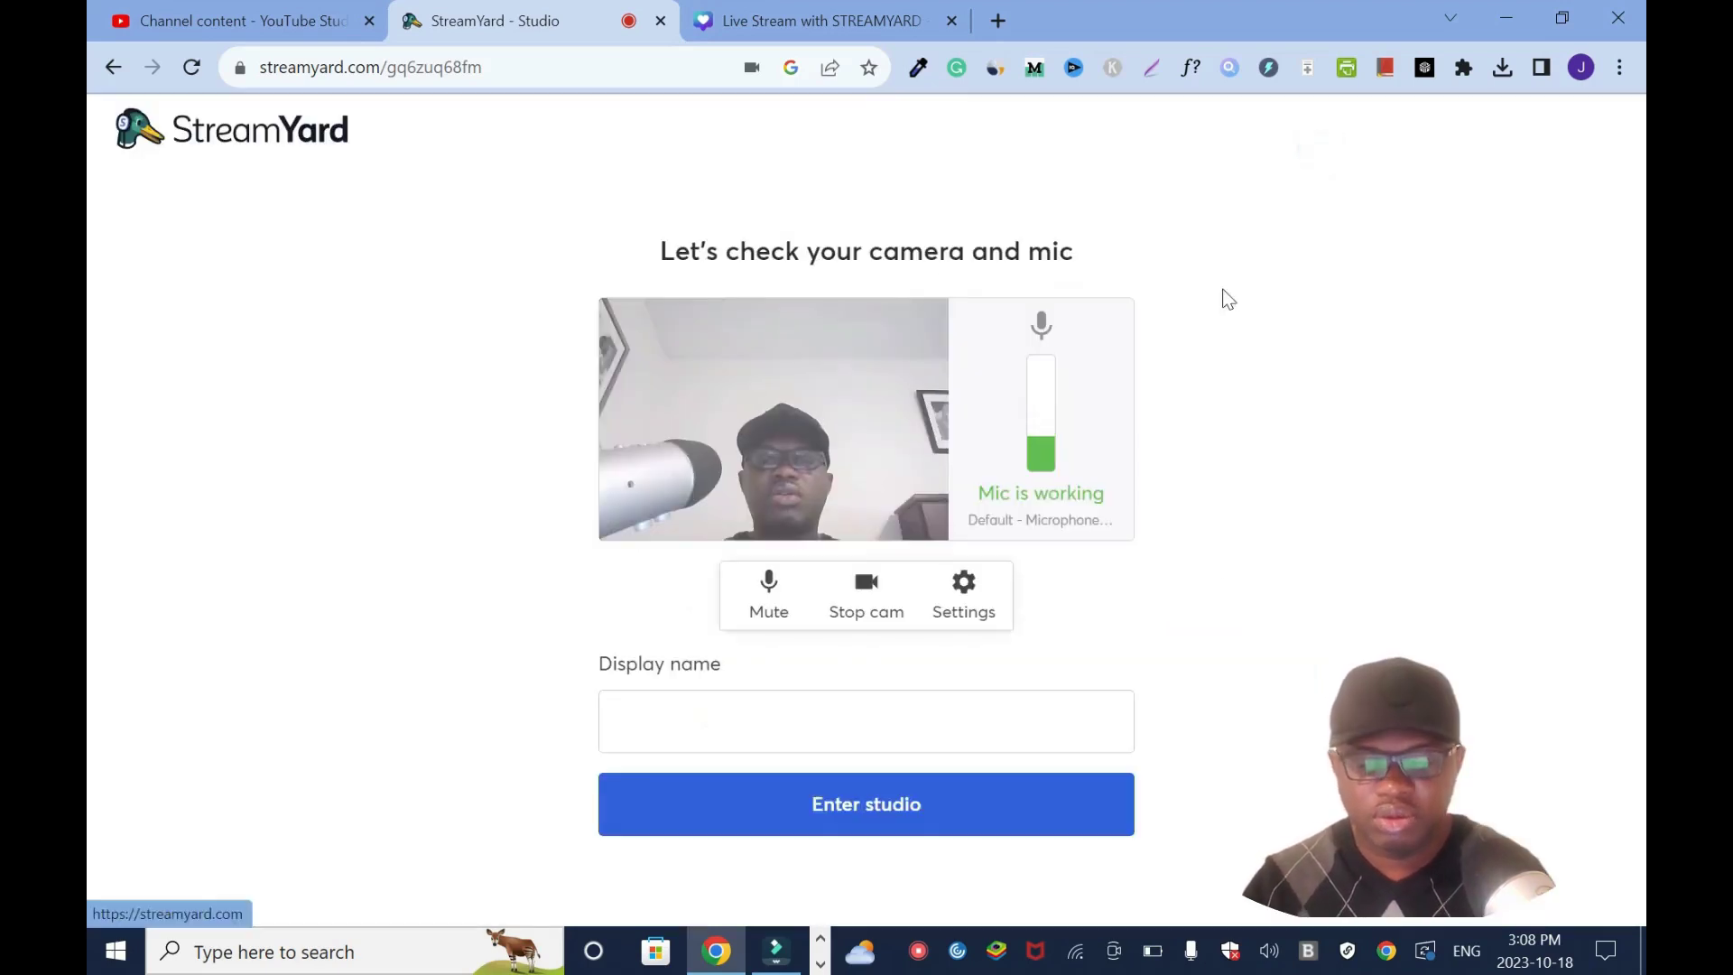
# Step: Set the display name to "Blogsdom", enter the studio and dismiss the custom layouts tip
pyautogui.click(866, 721)
pyautogui.write('Blogsdom')
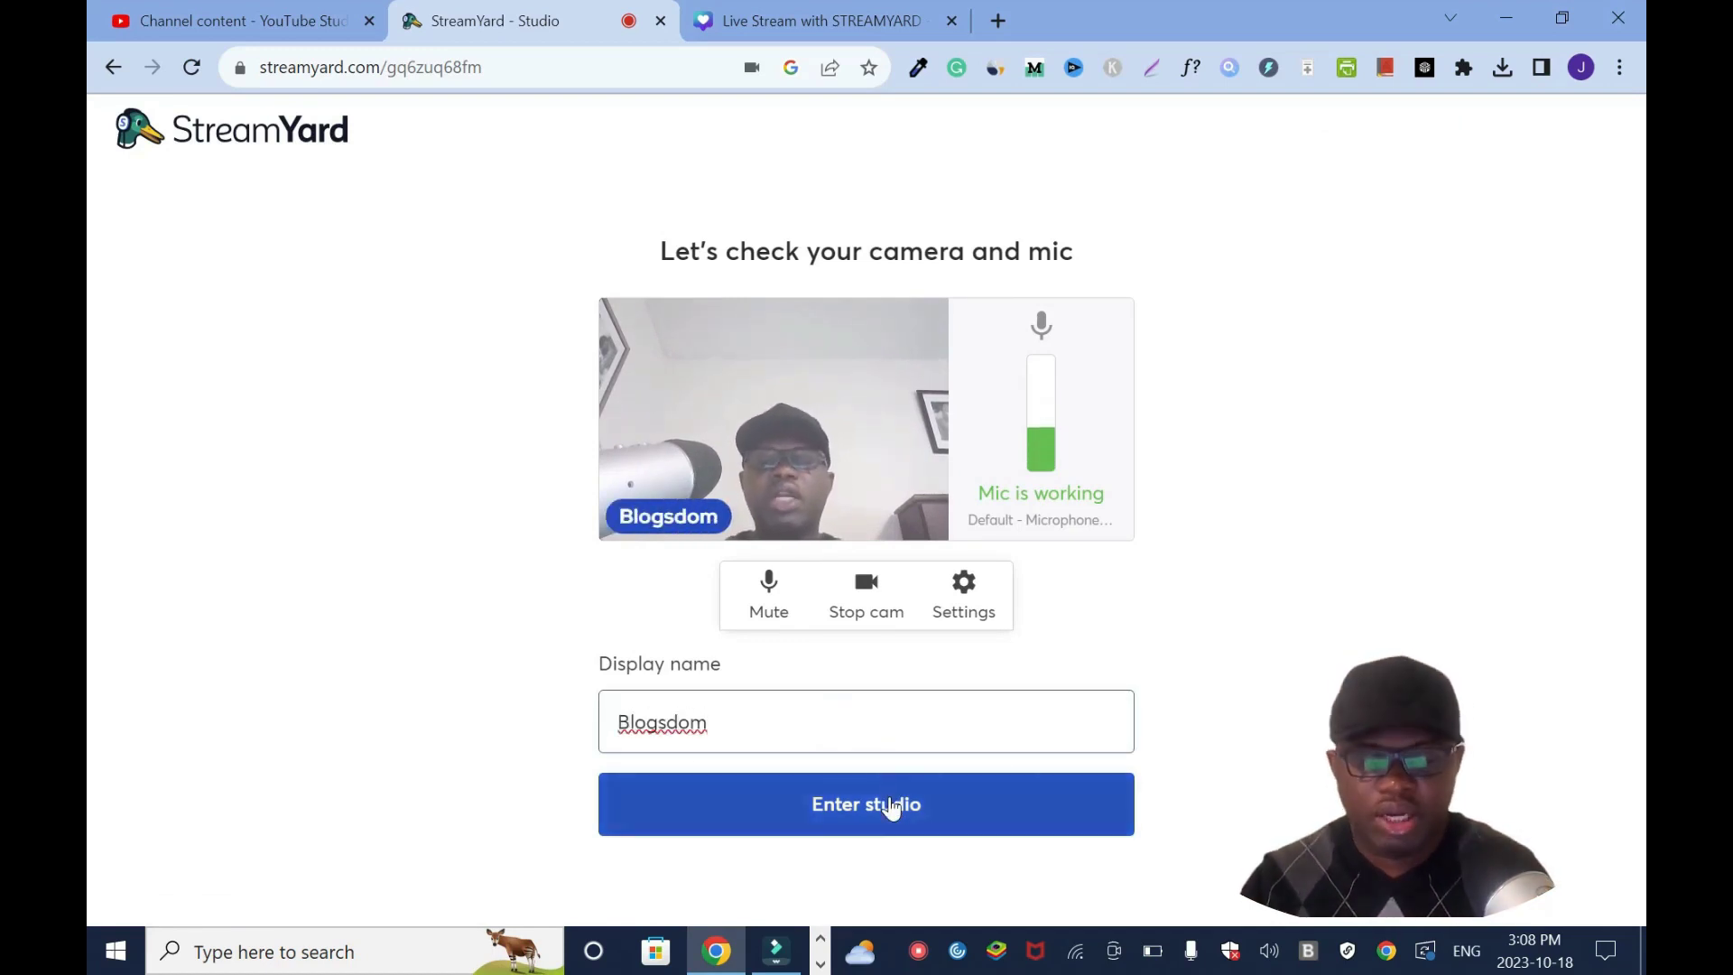
pyautogui.click(891, 805)
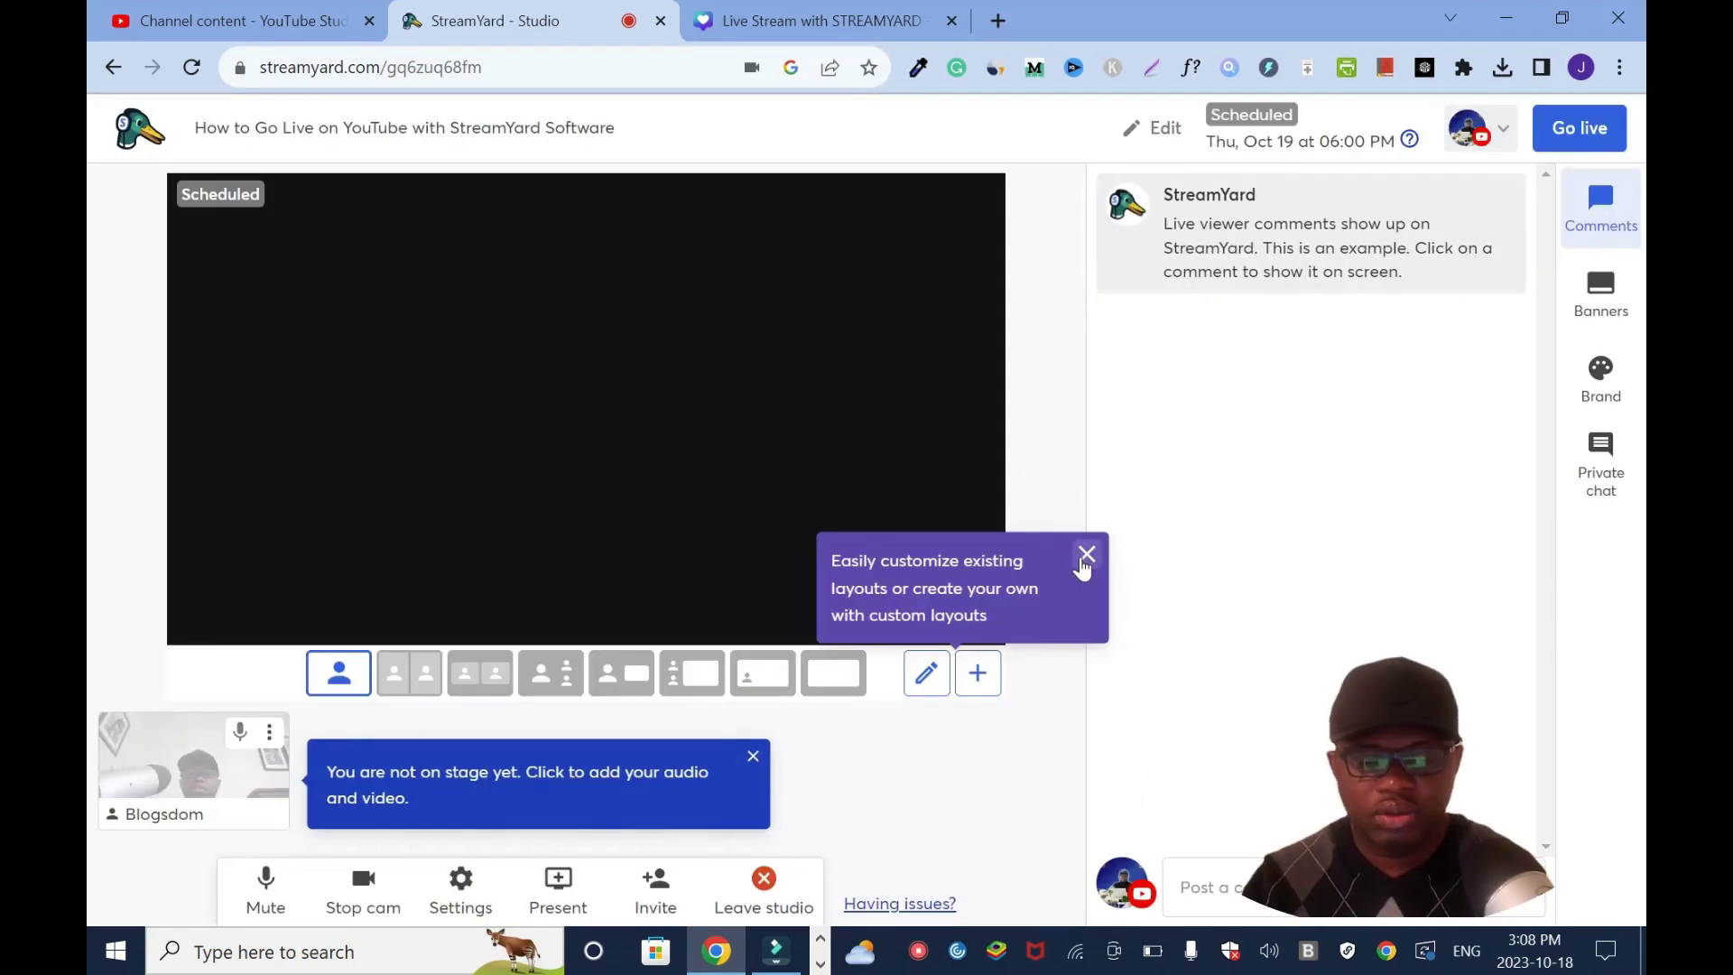
pyautogui.click(1087, 556)
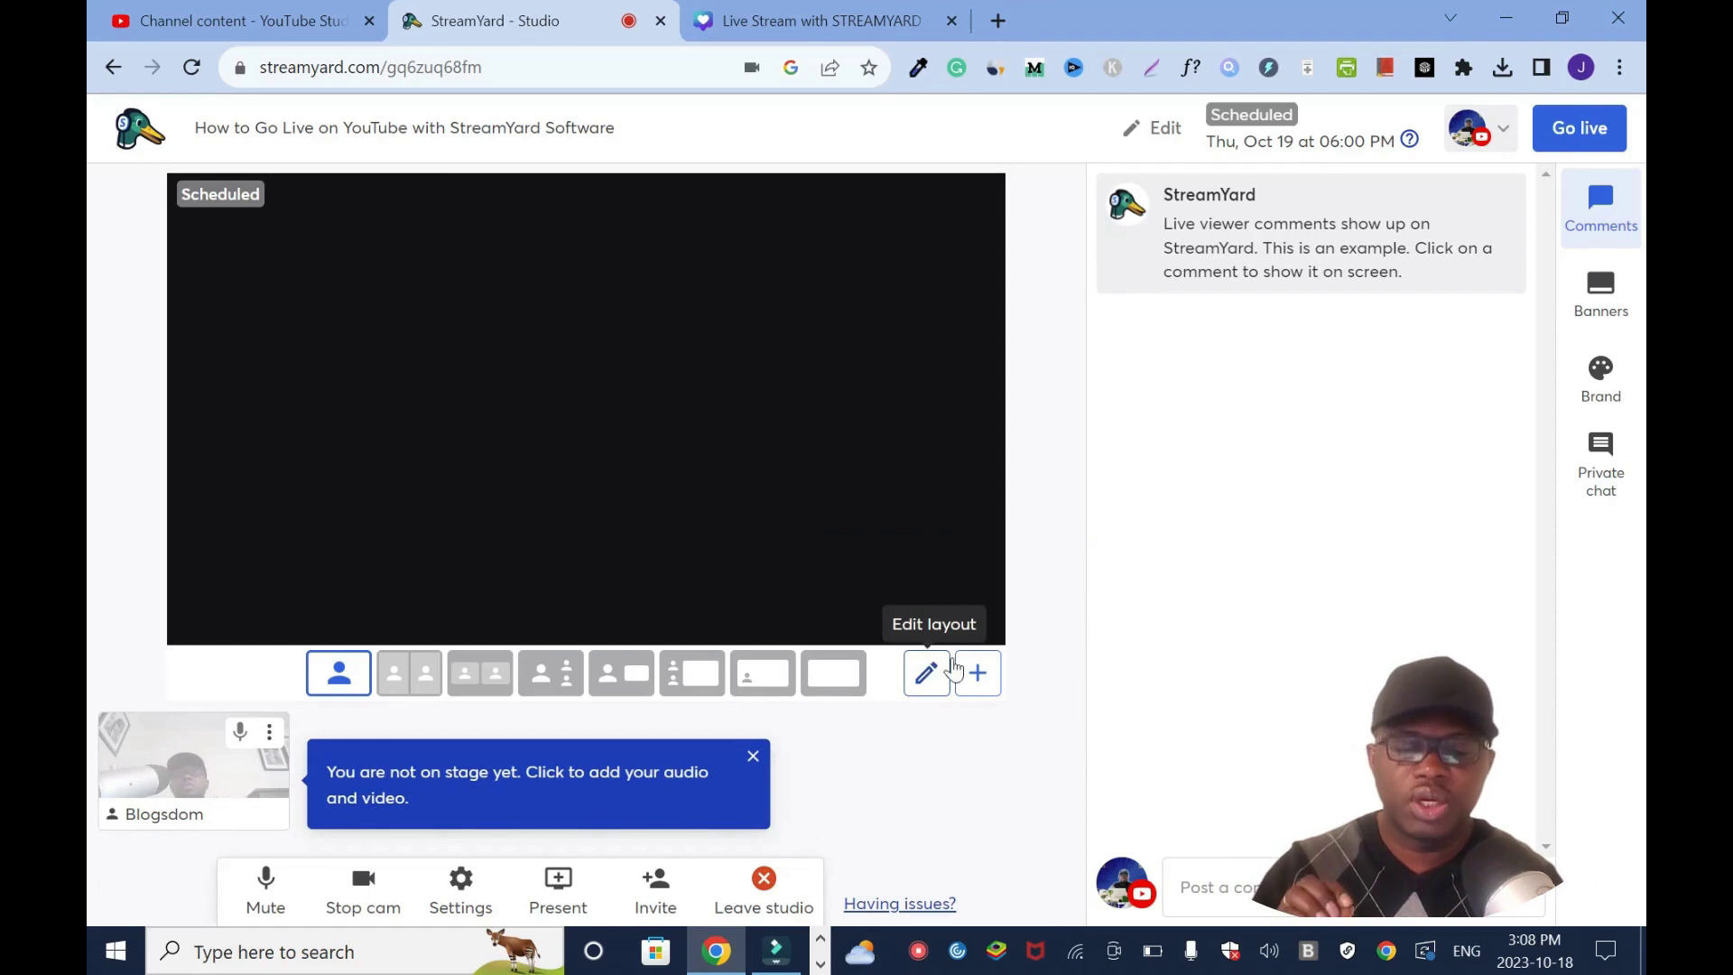
# Step: Add the host's own camera and audio to the stage
pyautogui.moveTo(211, 774)
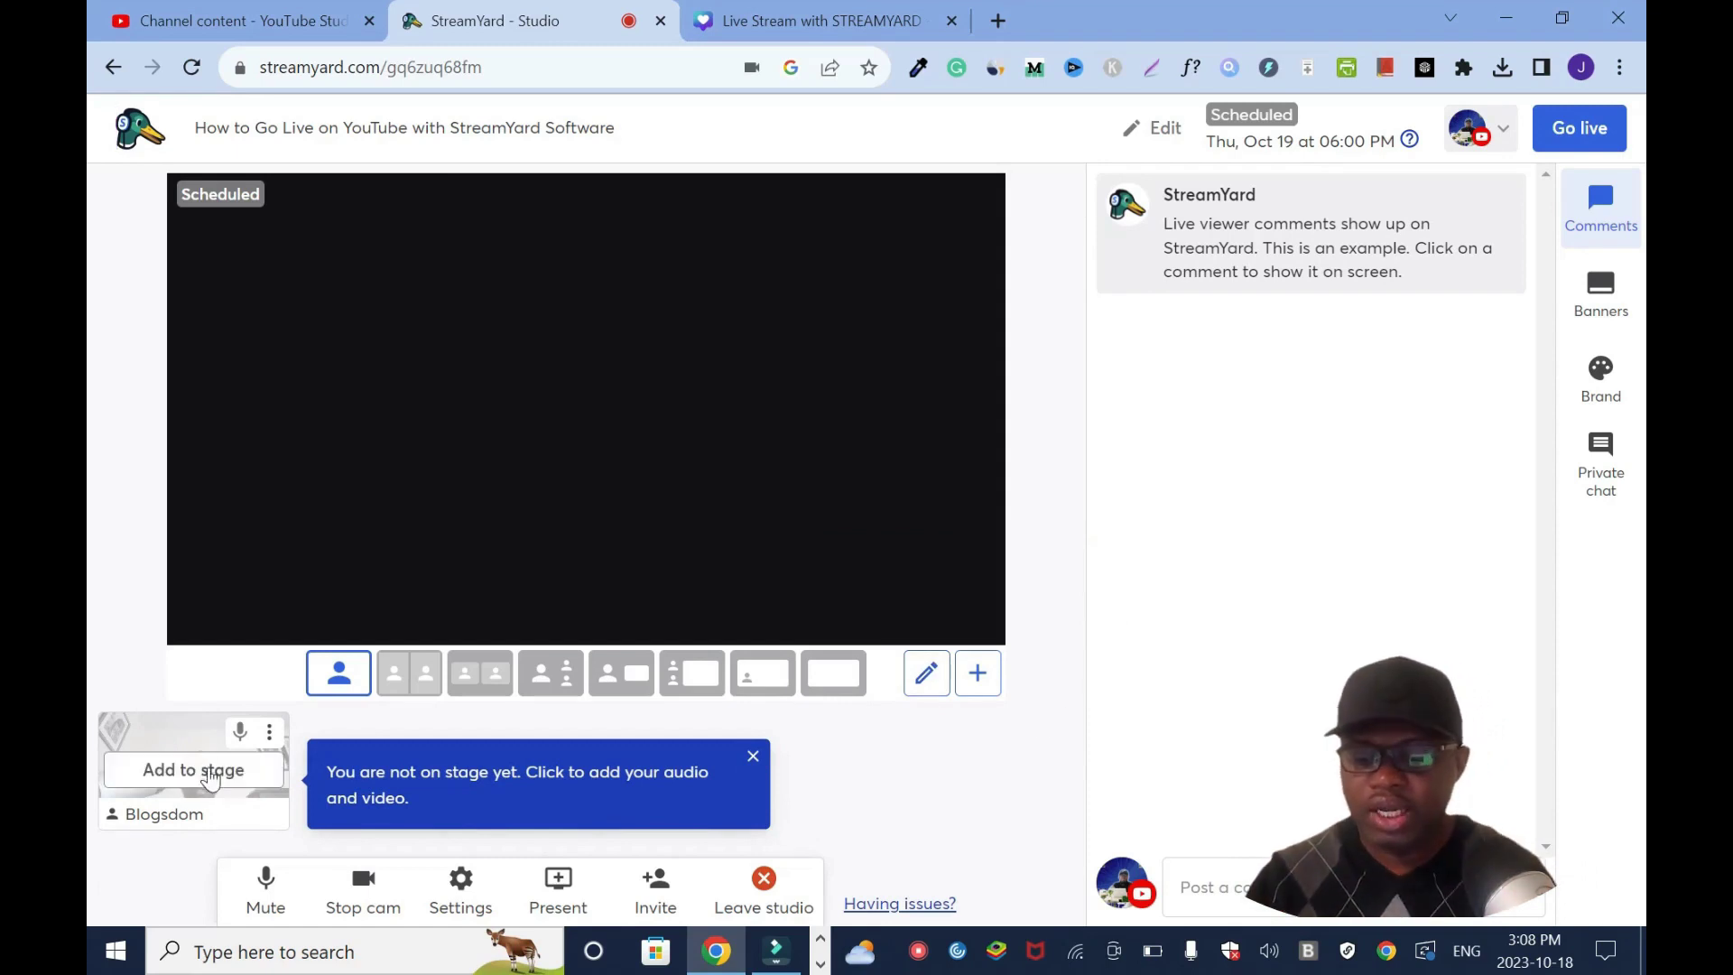
pyautogui.click(213, 781)
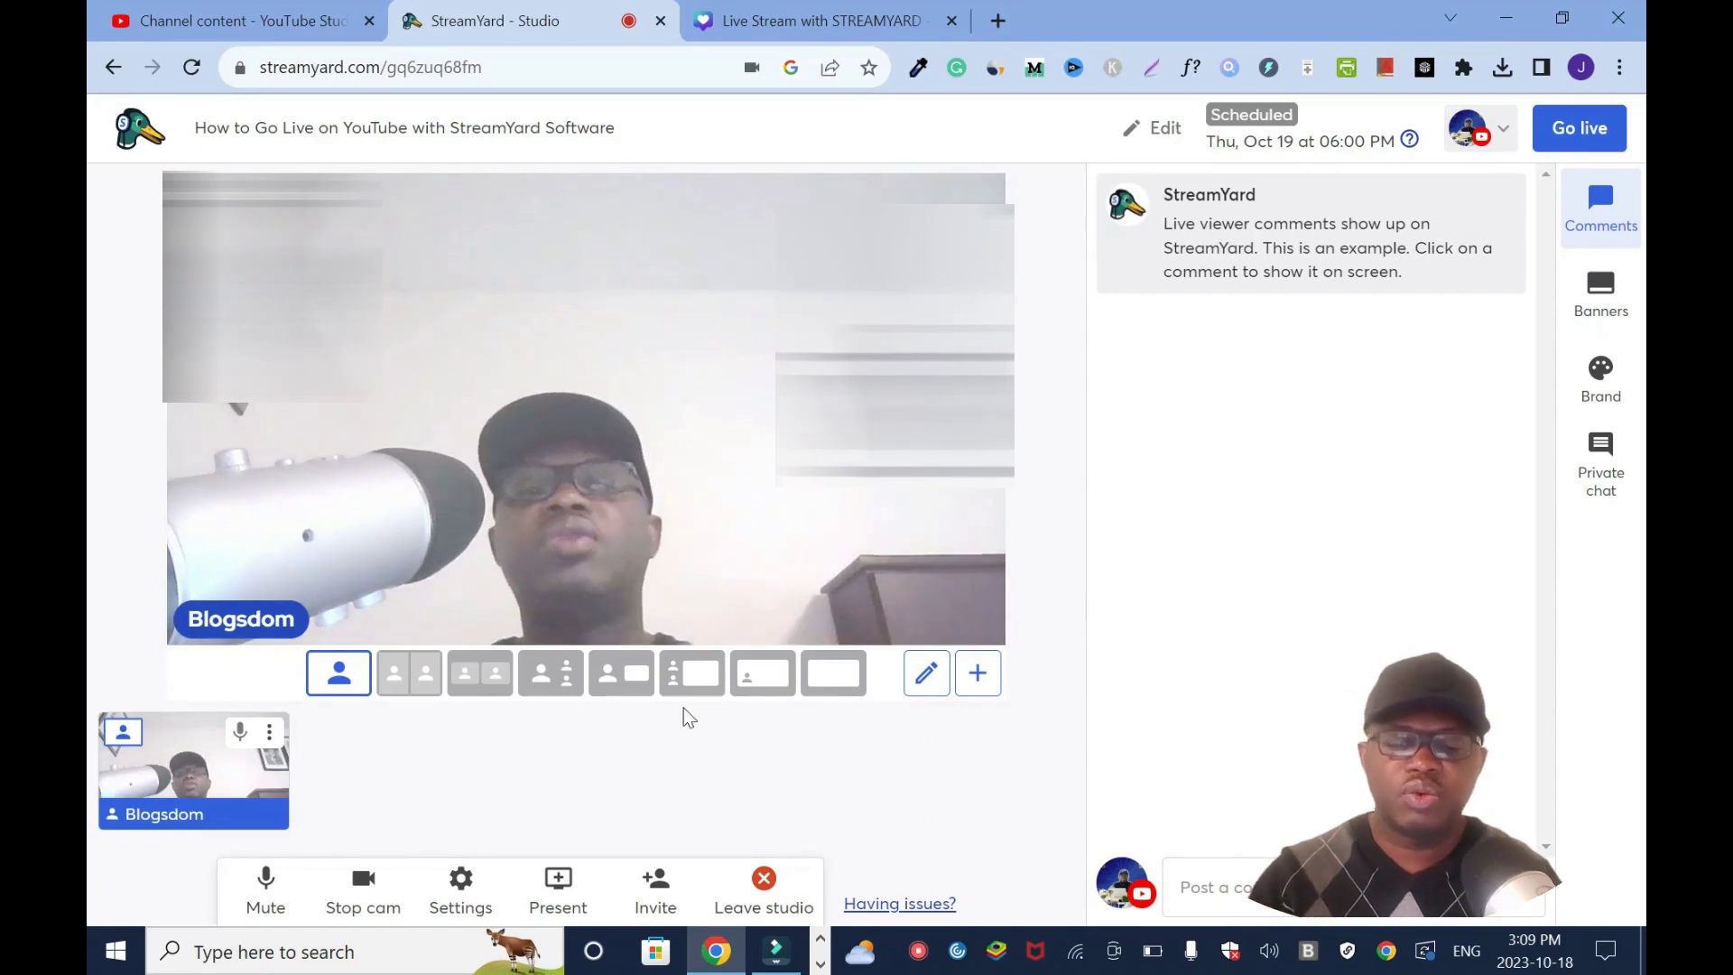
pyautogui.moveTo(729, 394)
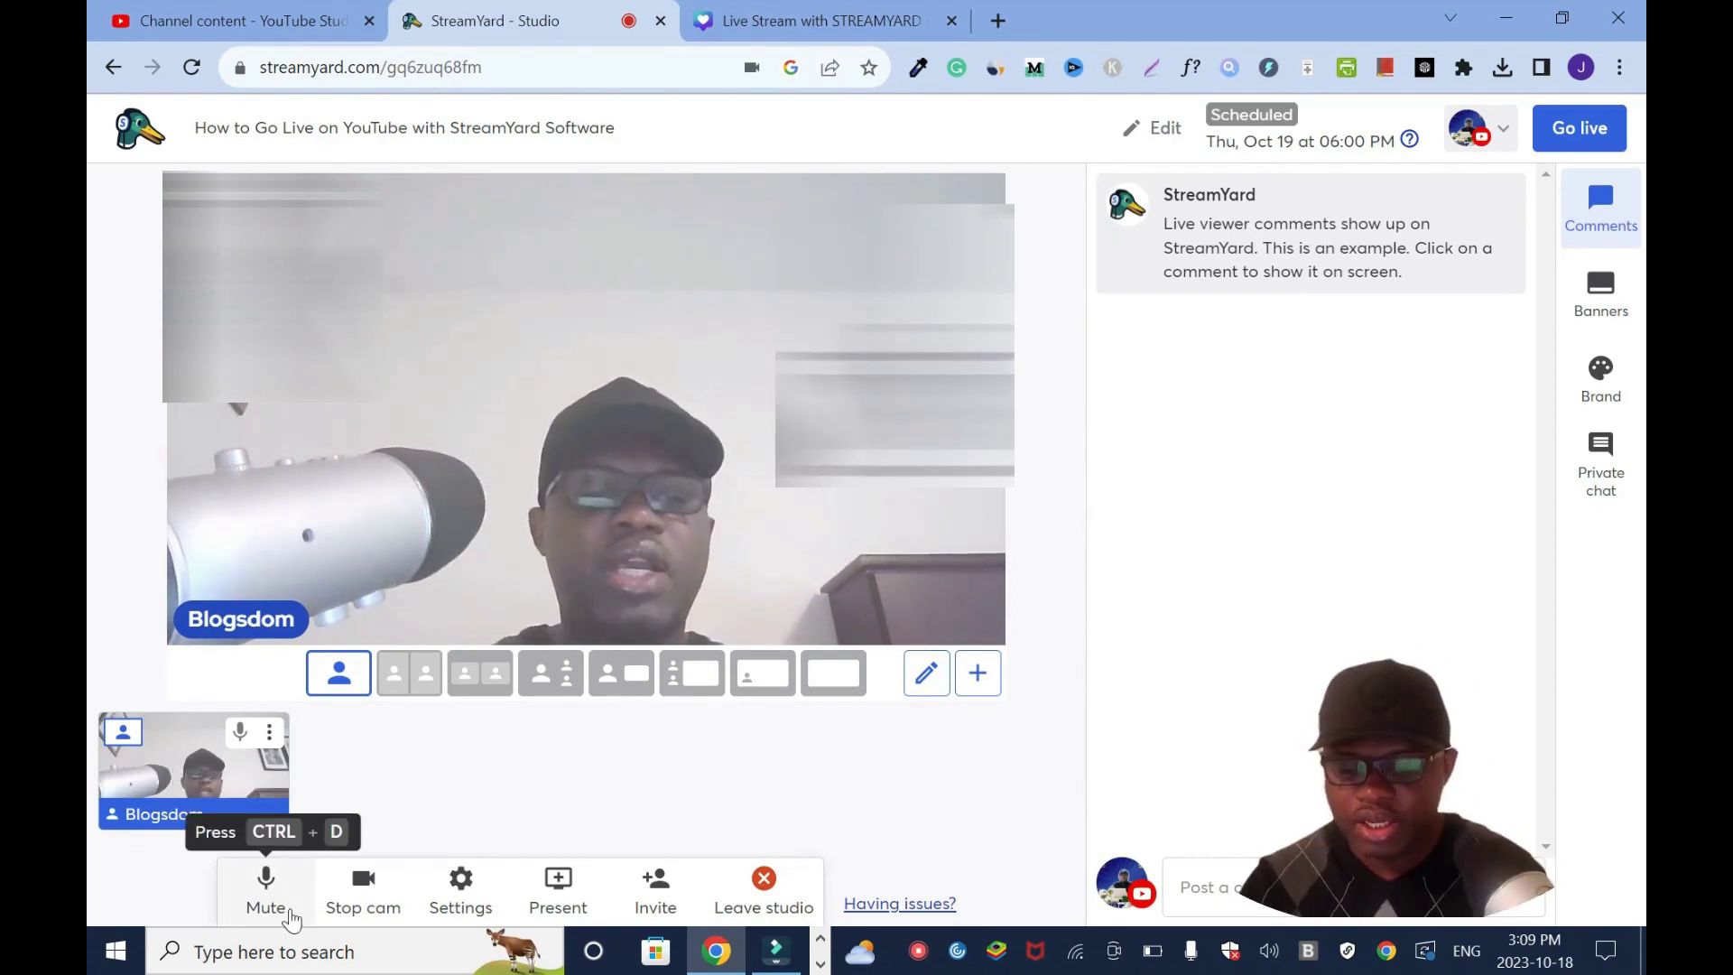
# Step: Test muting and unmuting the microphone in the studio, and check the camera settings
pyautogui.click(292, 917)
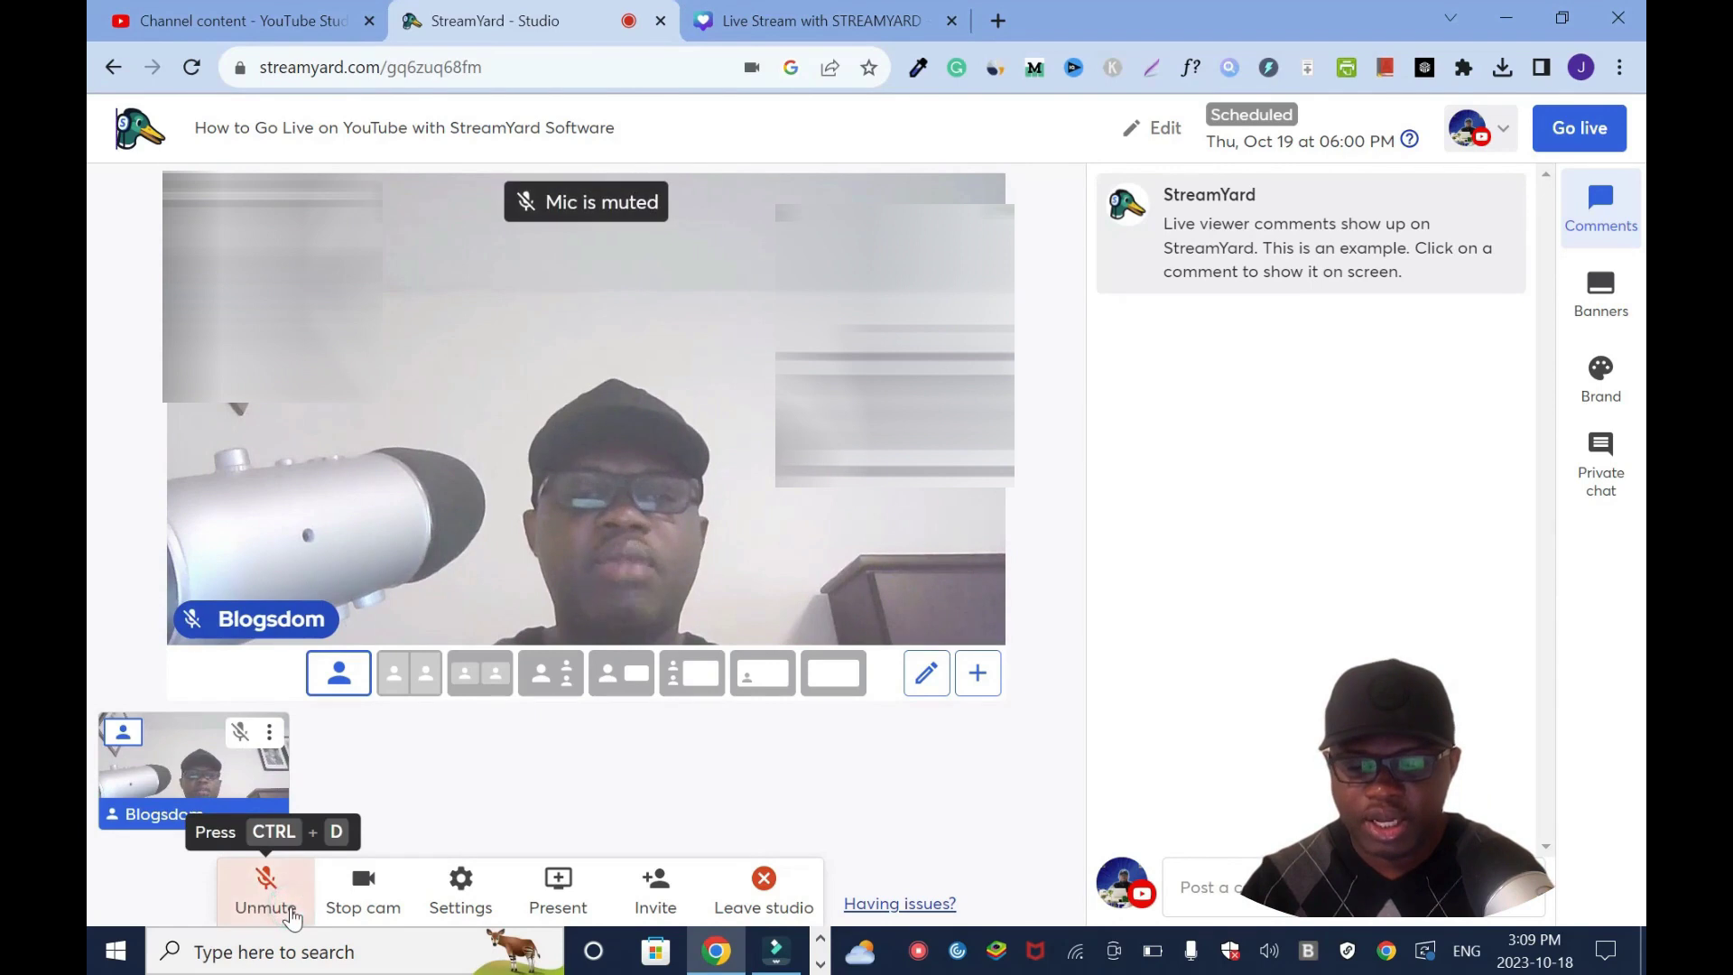
pyautogui.click(291, 916)
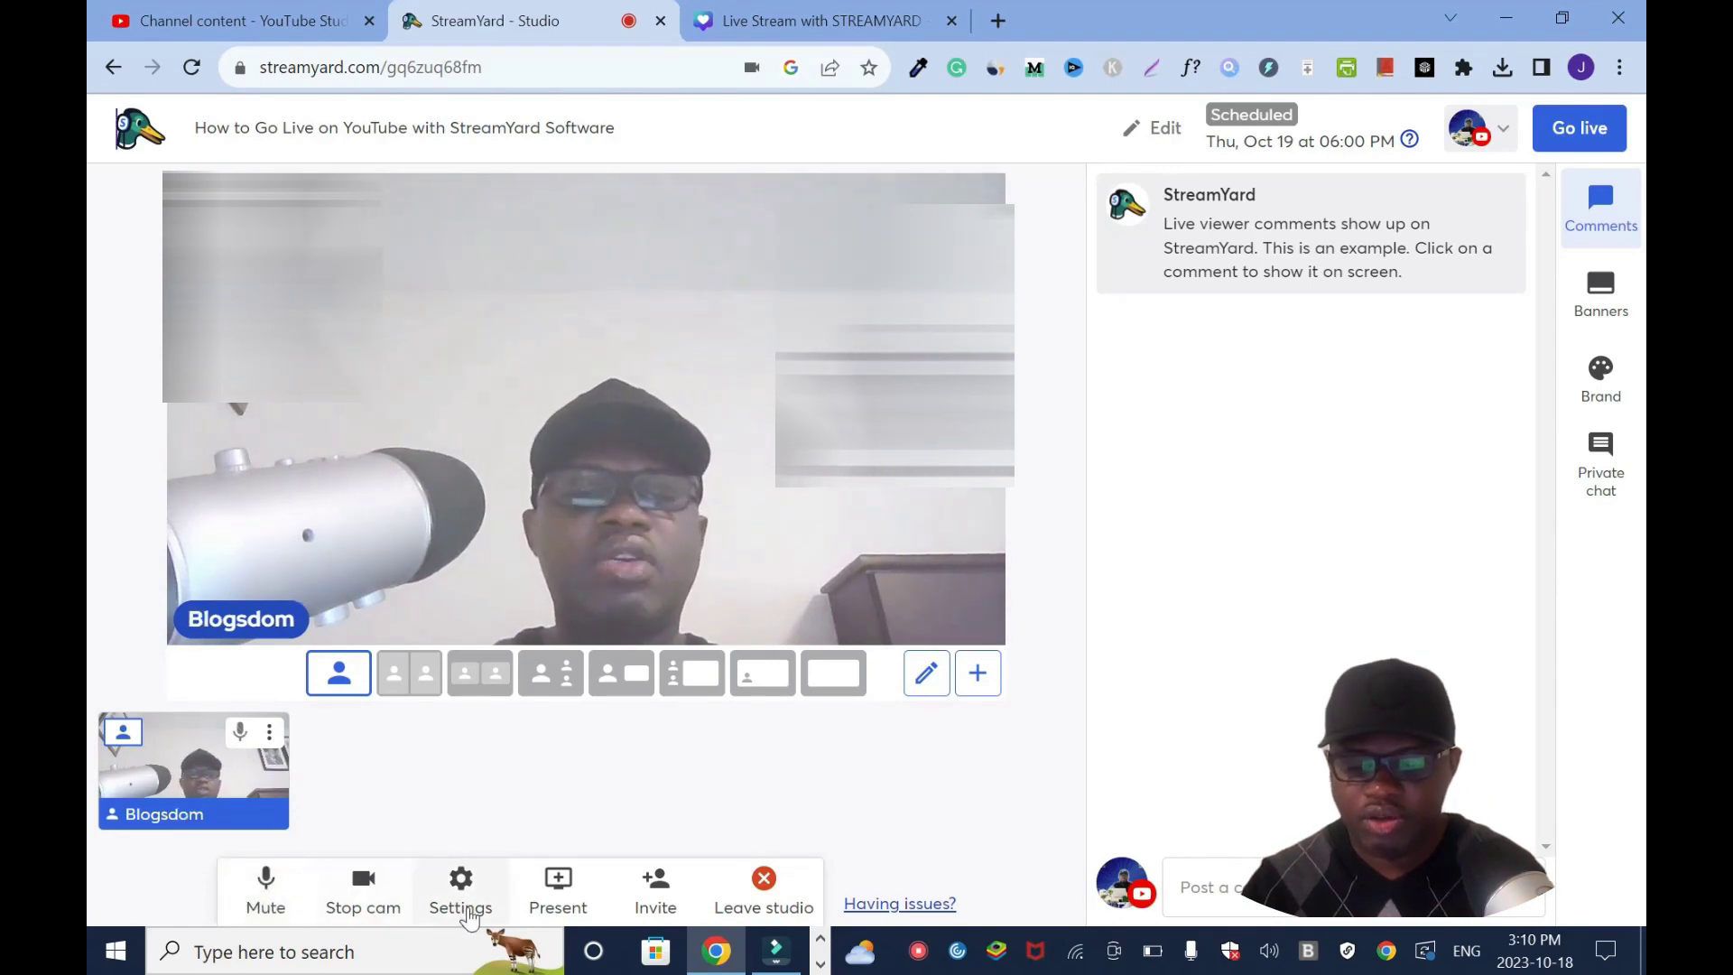
pyautogui.click(468, 909)
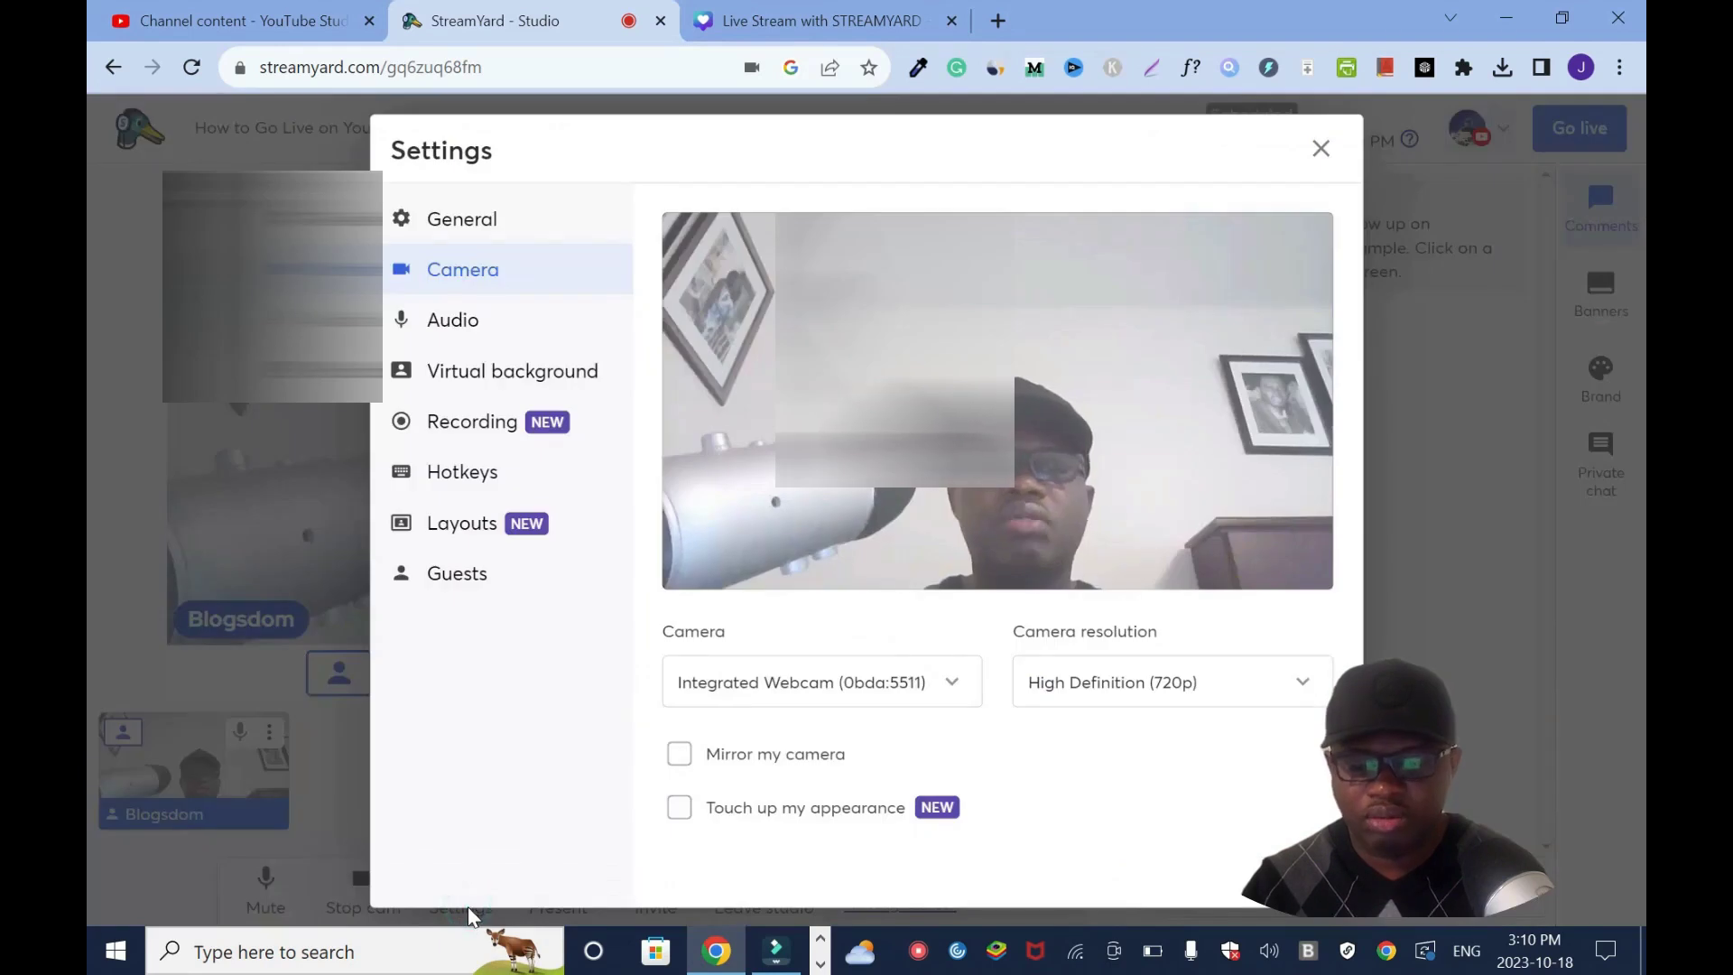
pyautogui.click(1318, 151)
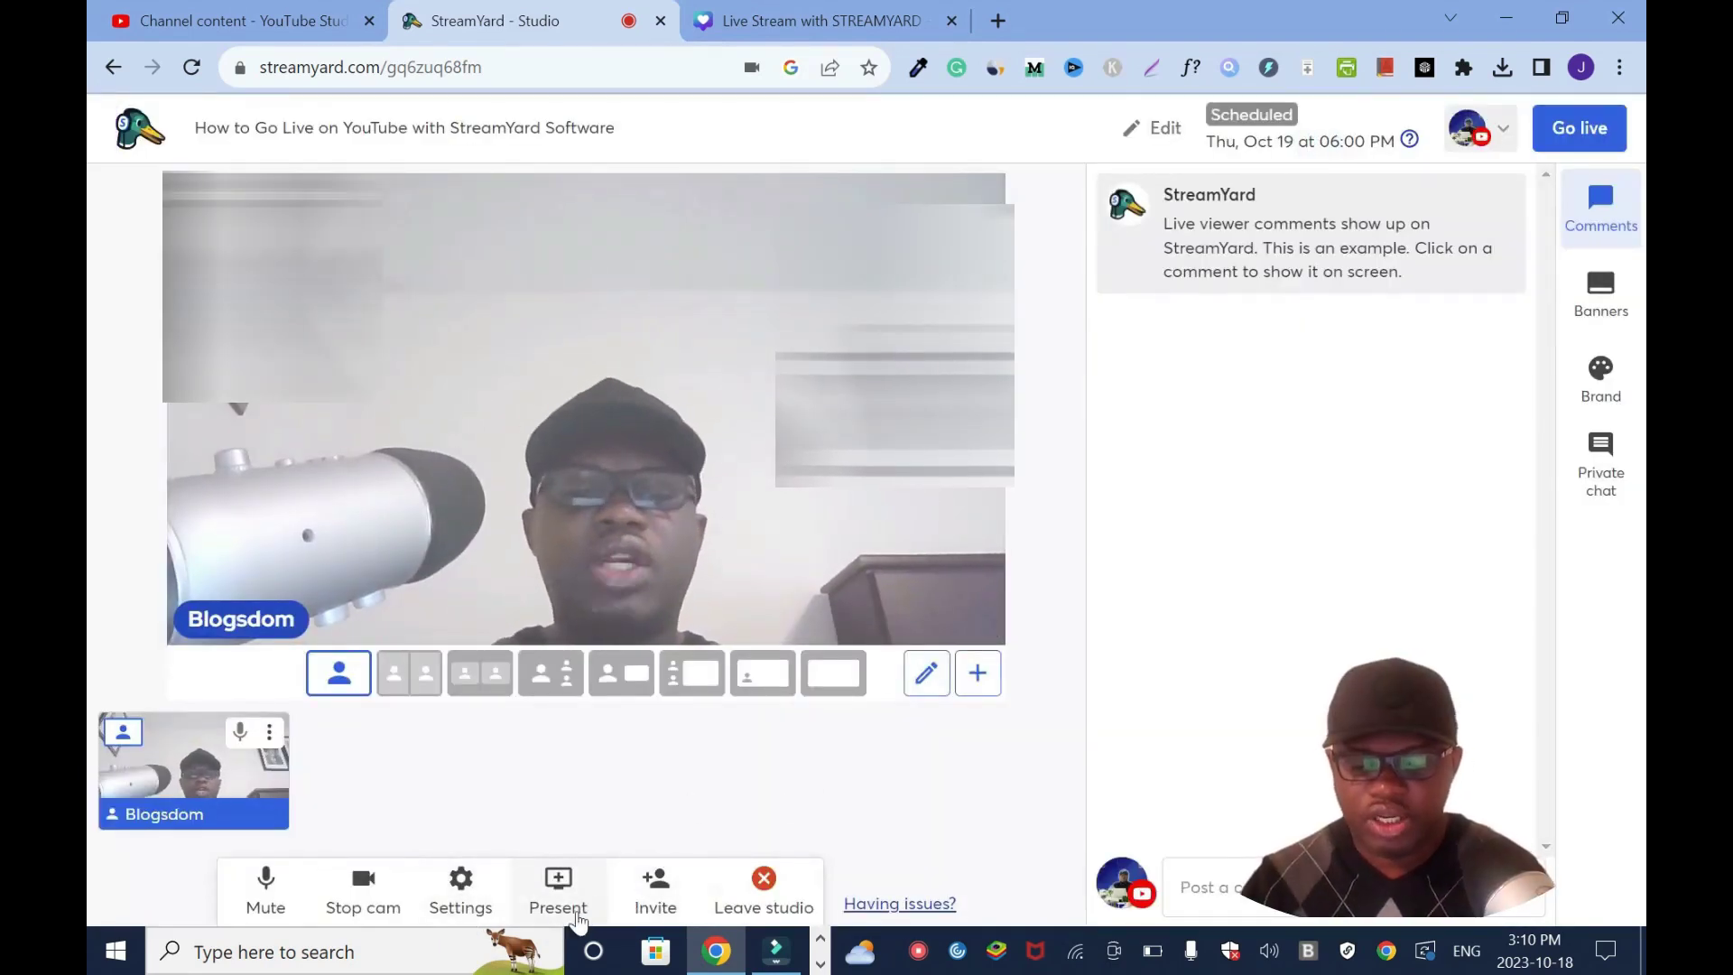
# Step: Copy the guest invitation link for the stream and close the invitation dialog
pyautogui.click(669, 900)
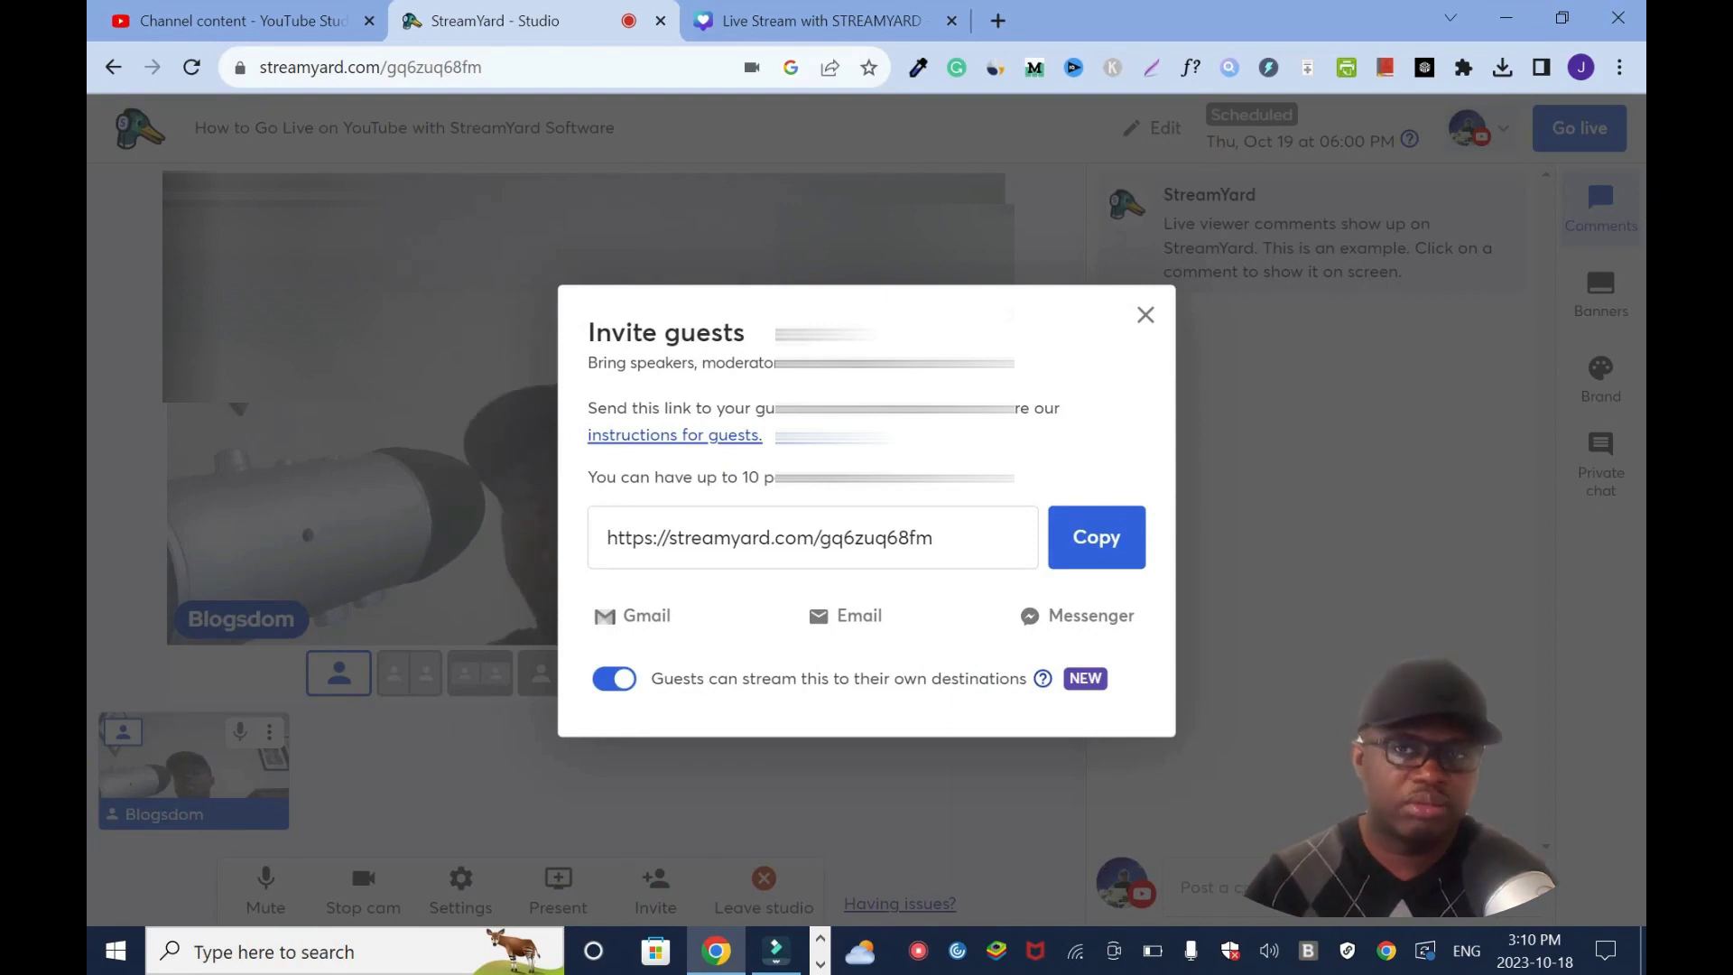
pyautogui.click(1106, 533)
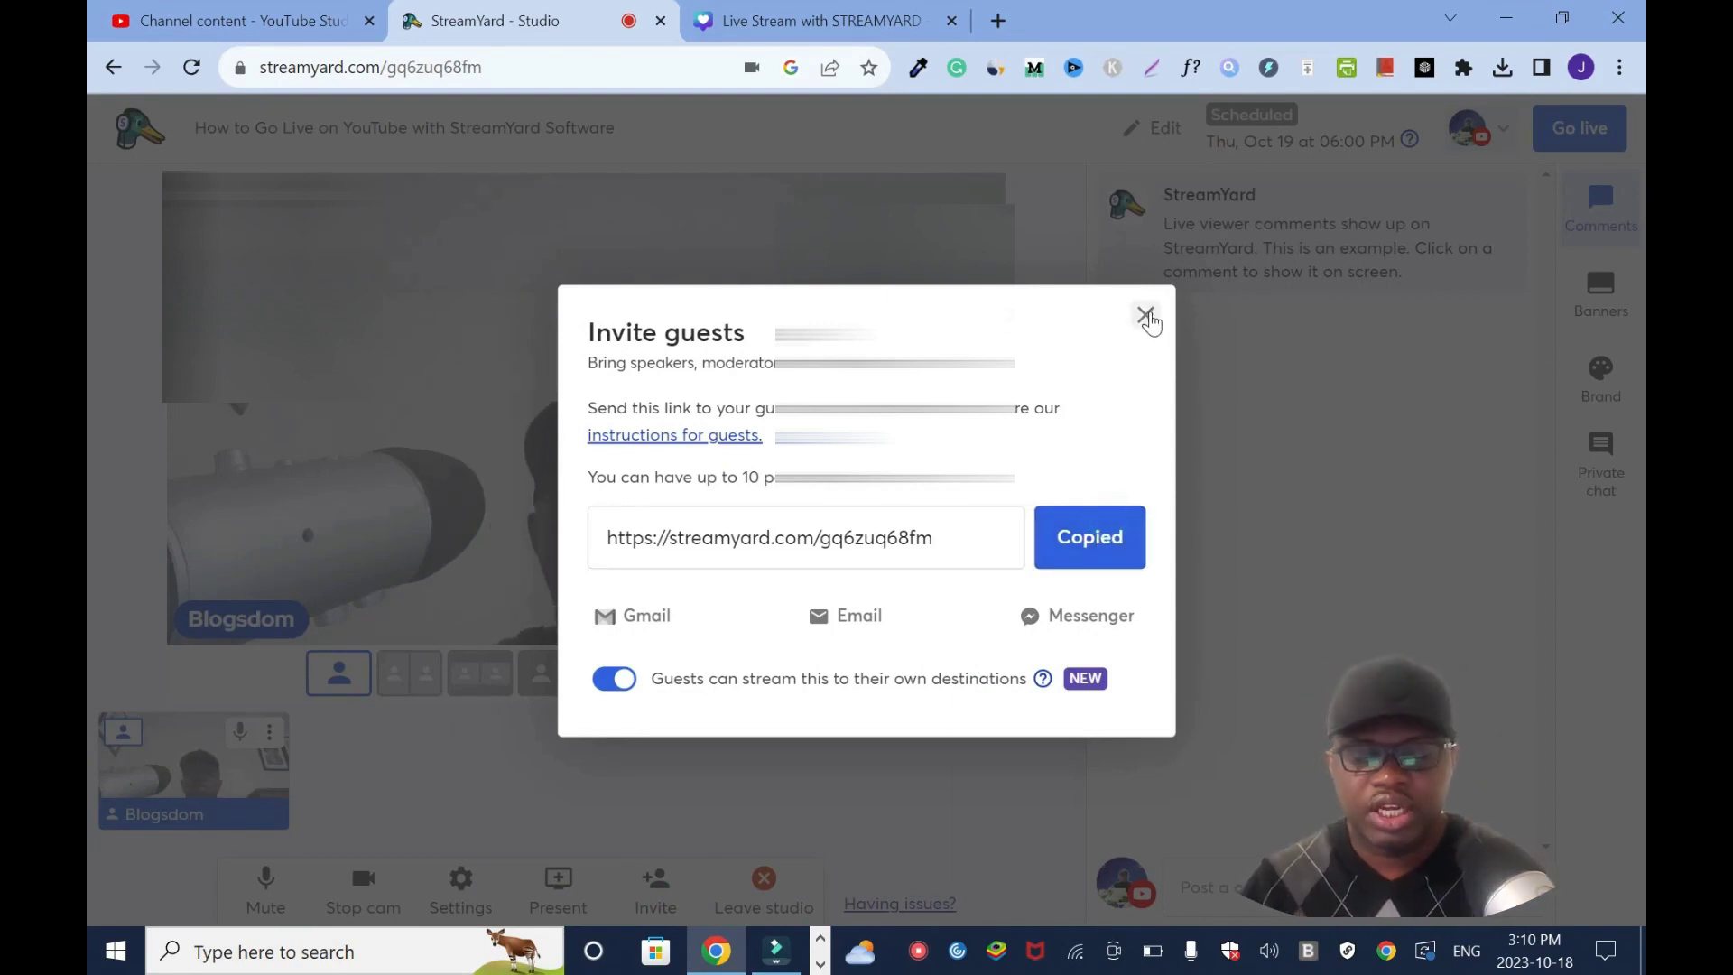
pyautogui.click(1144, 315)
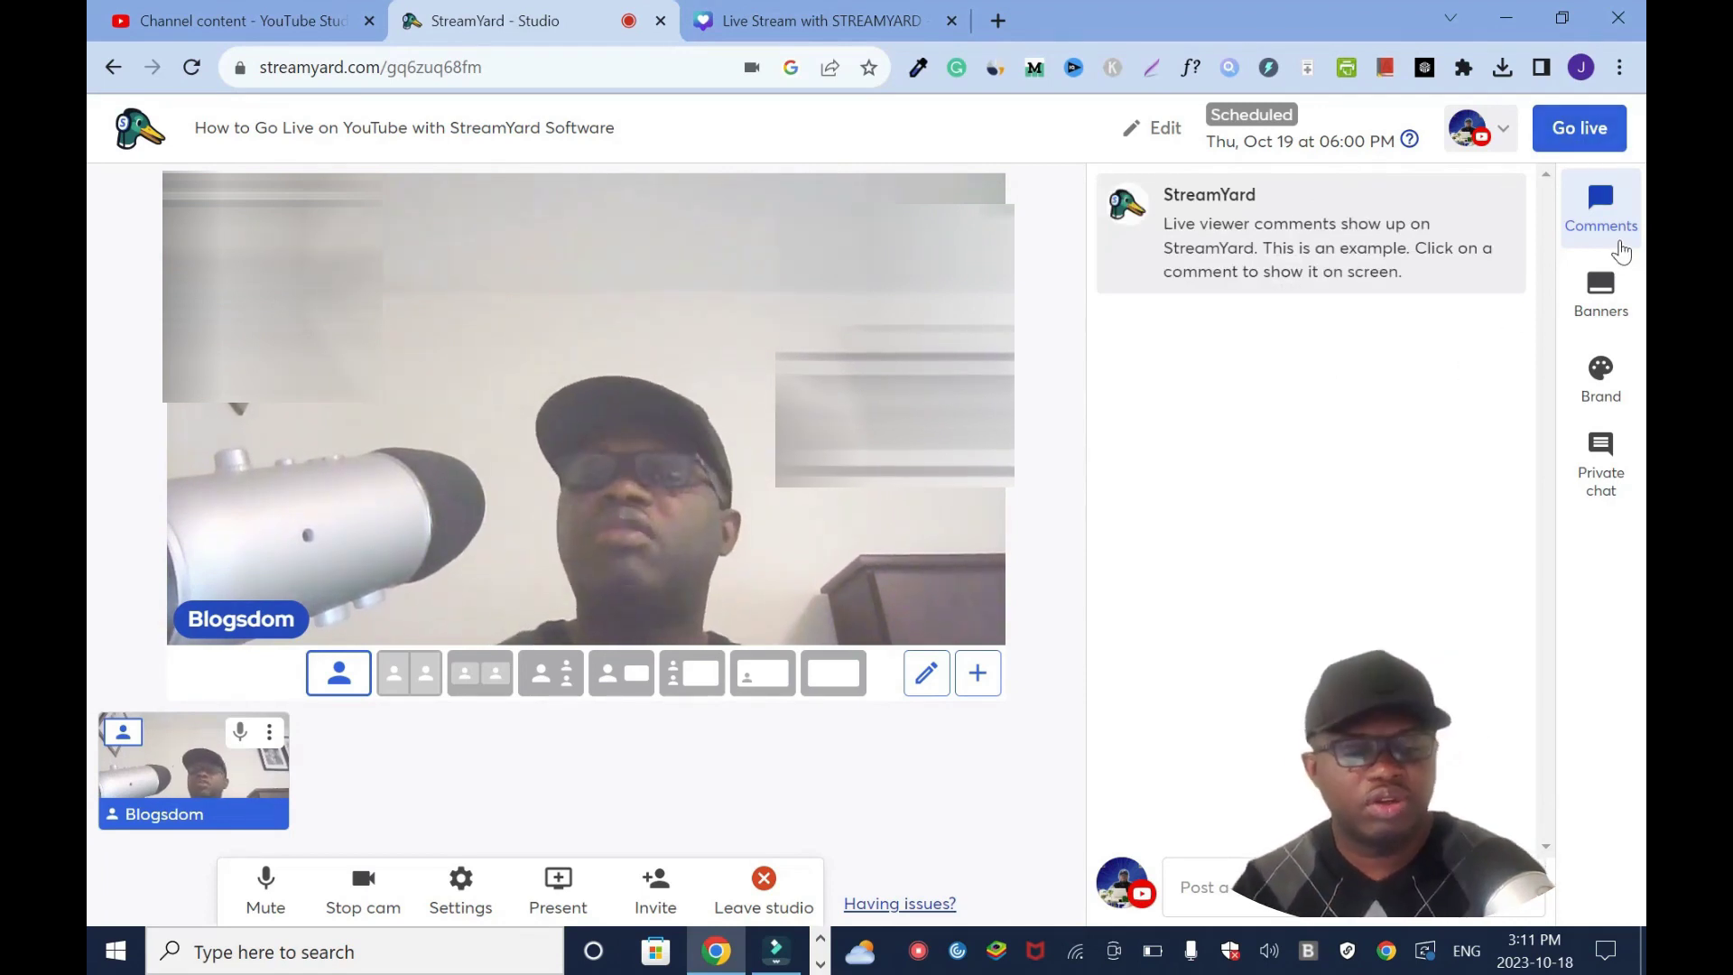
# Step: Show the example viewer comment on stage, followed by each of the two example banners
pyautogui.click(1295, 233)
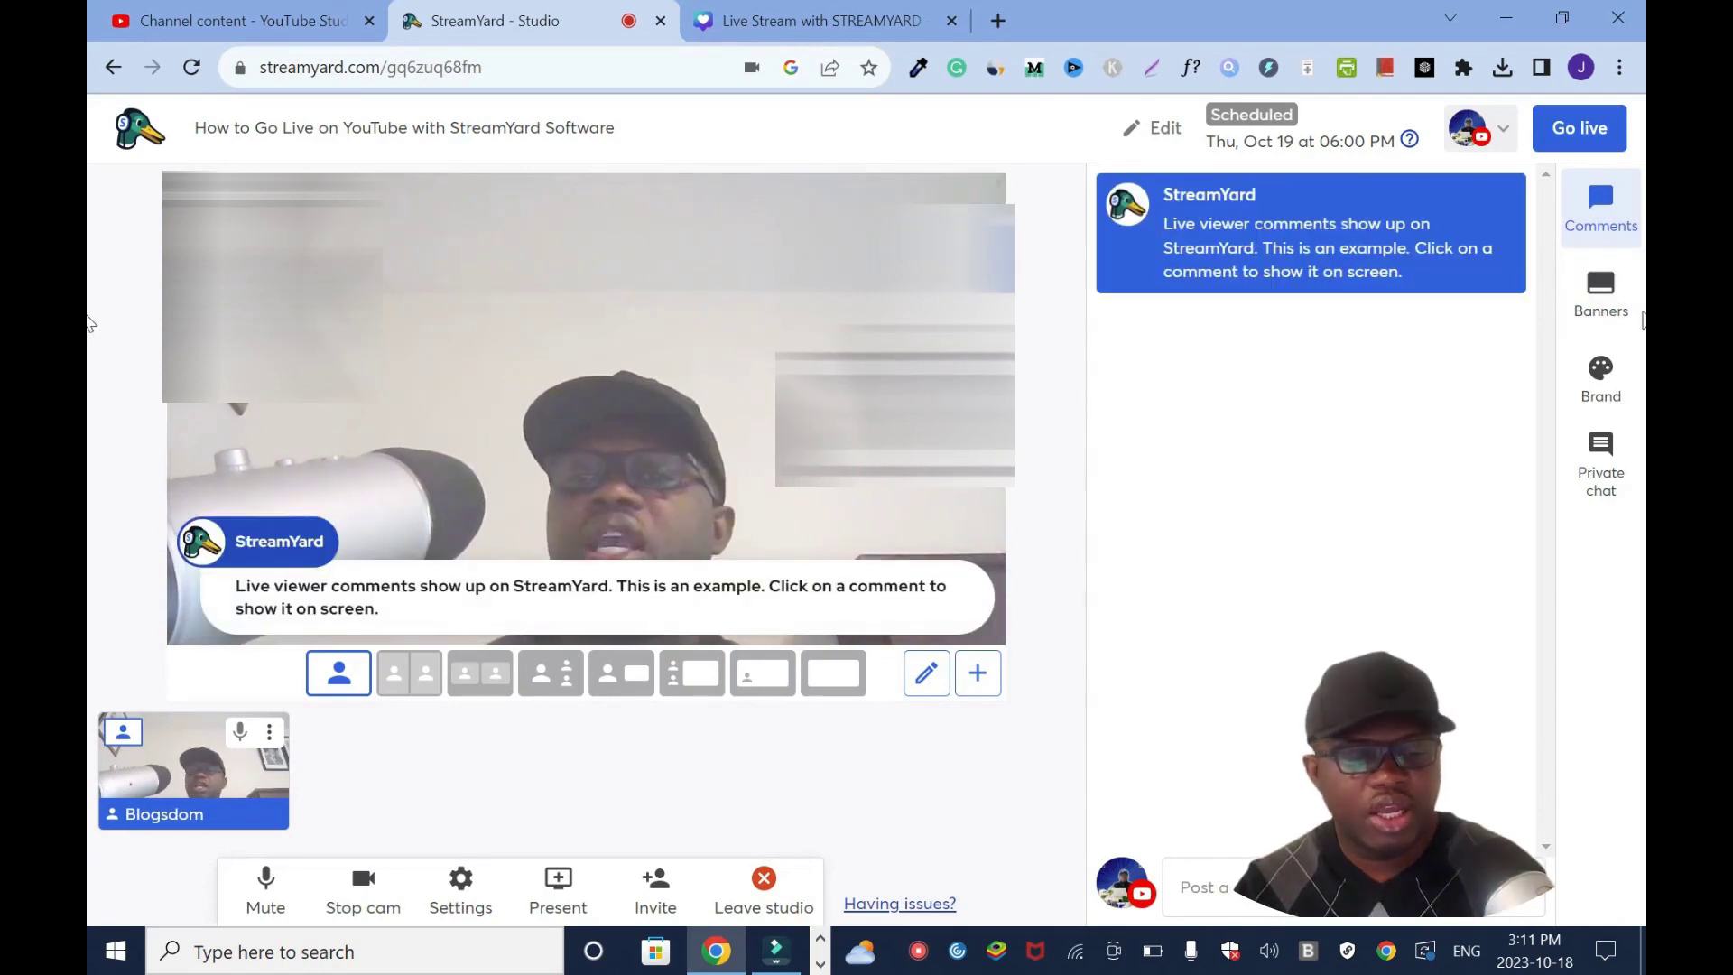
pyautogui.click(1604, 314)
pyautogui.click(1317, 270)
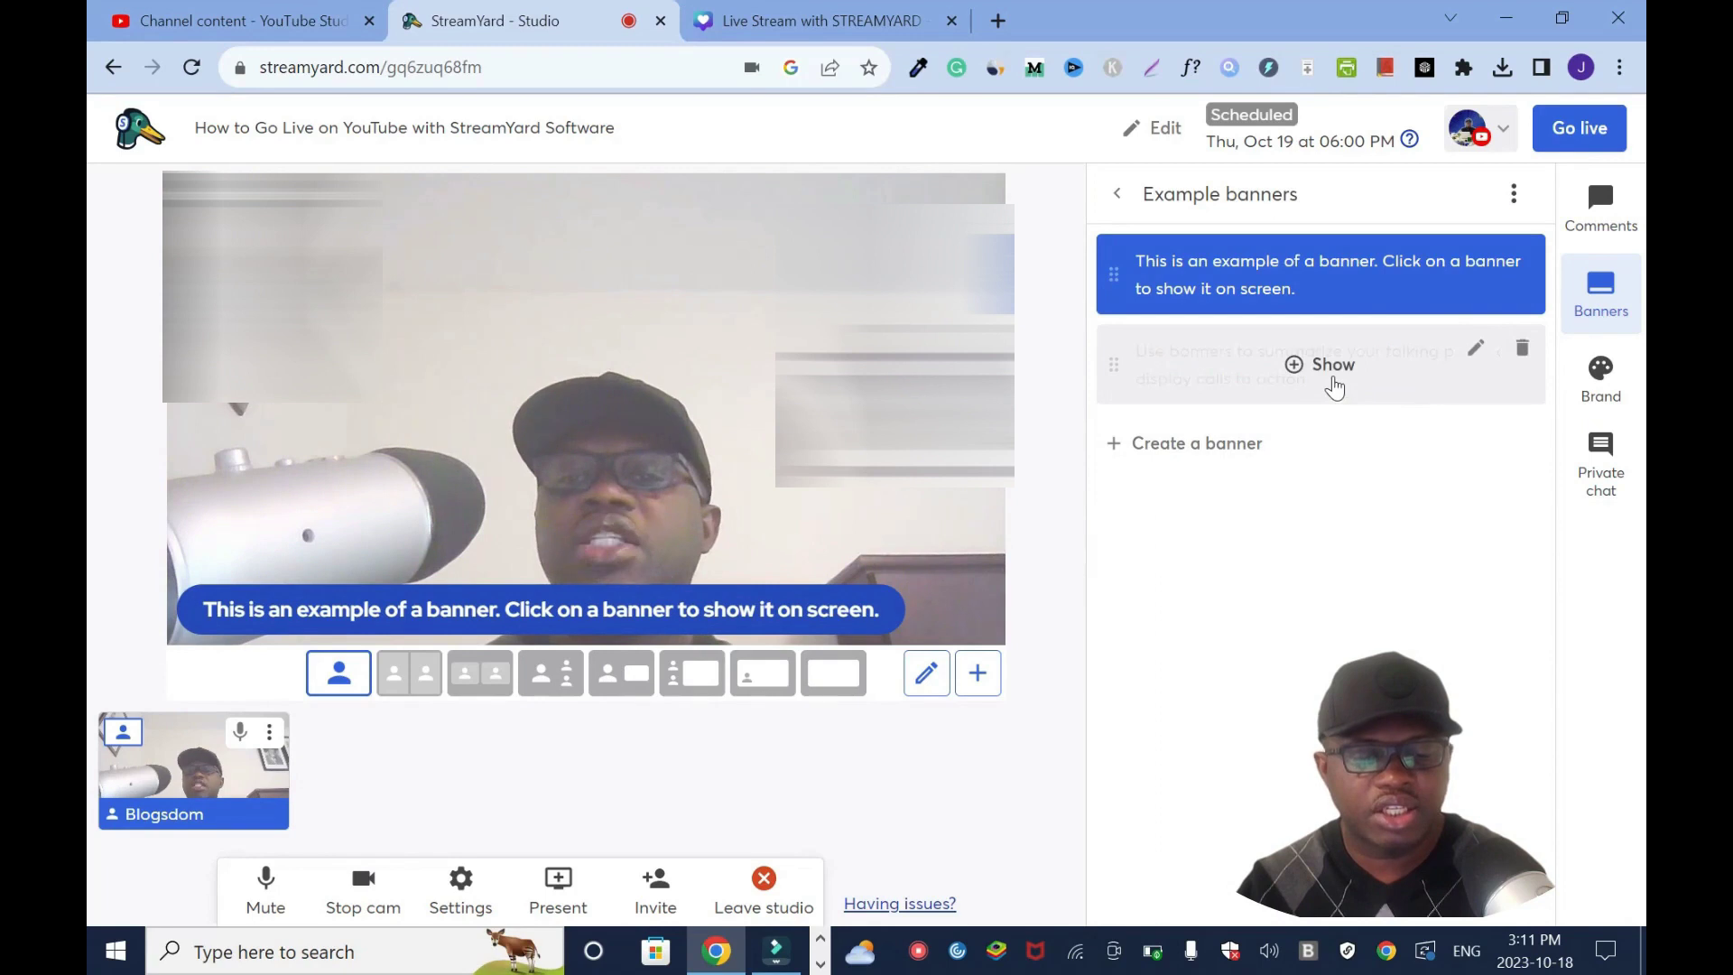
pyautogui.click(1322, 360)
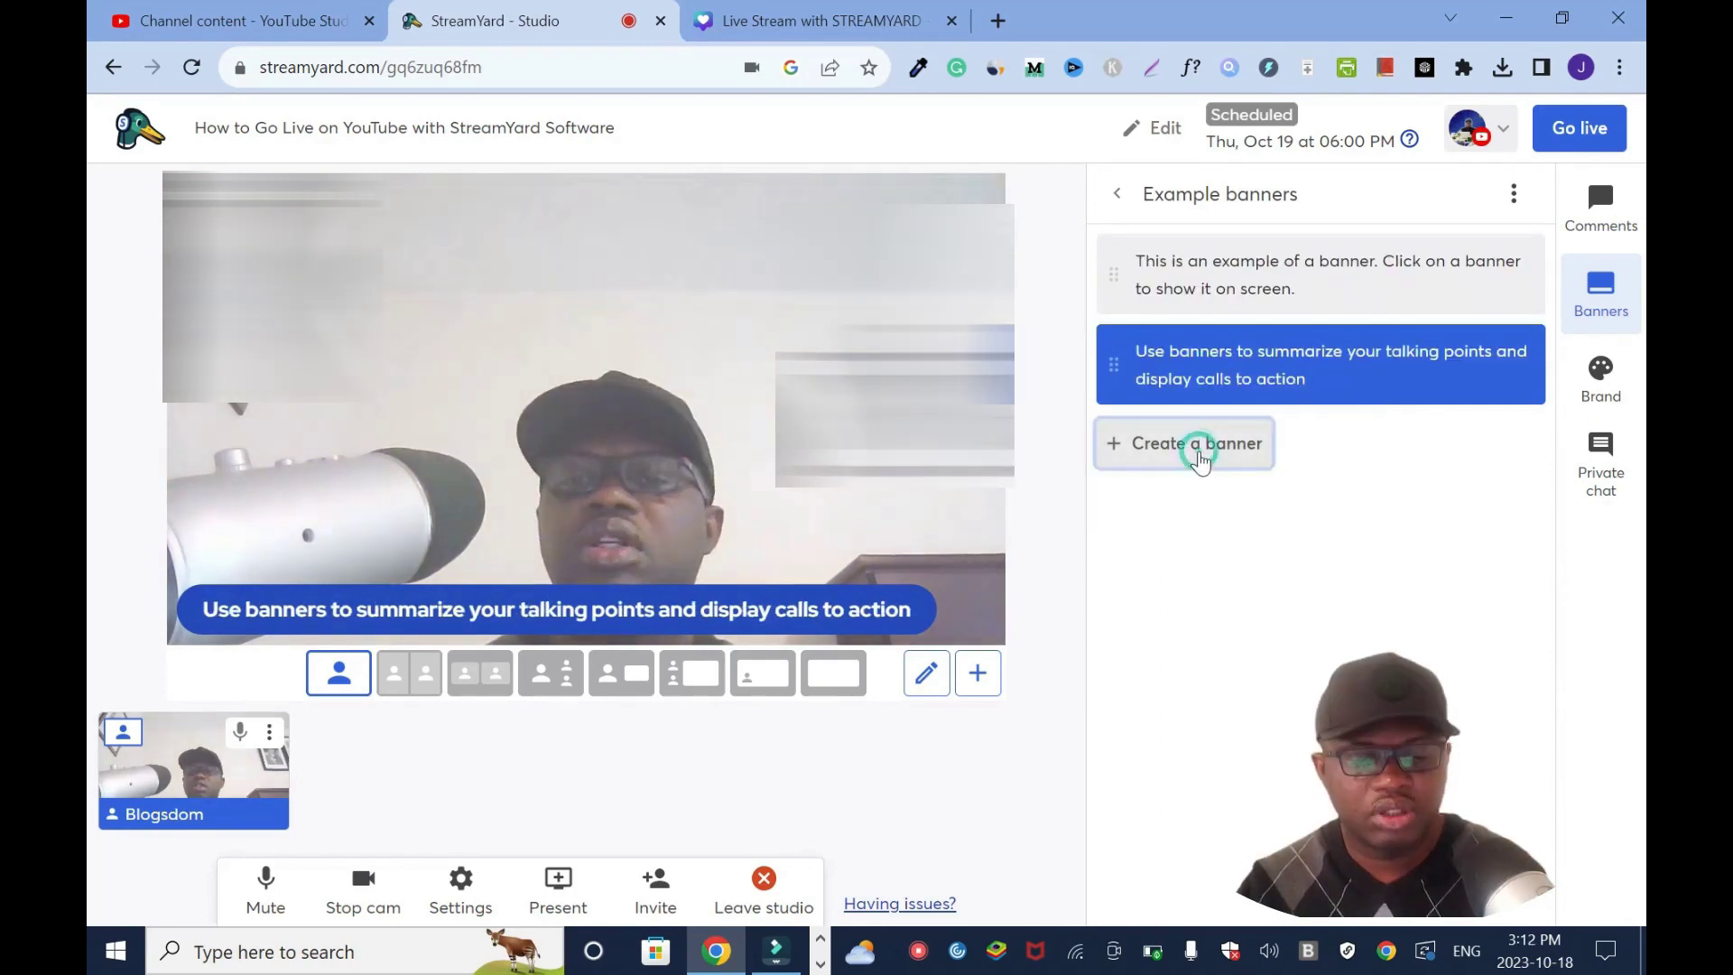
# Step: Add a banner reading "Subscribe to the Channel" to the example banners, and dismiss the form for another banner
pyautogui.click(1199, 443)
pyautogui.click(1269, 453)
pyautogui.write('Subscribe to the Channel')
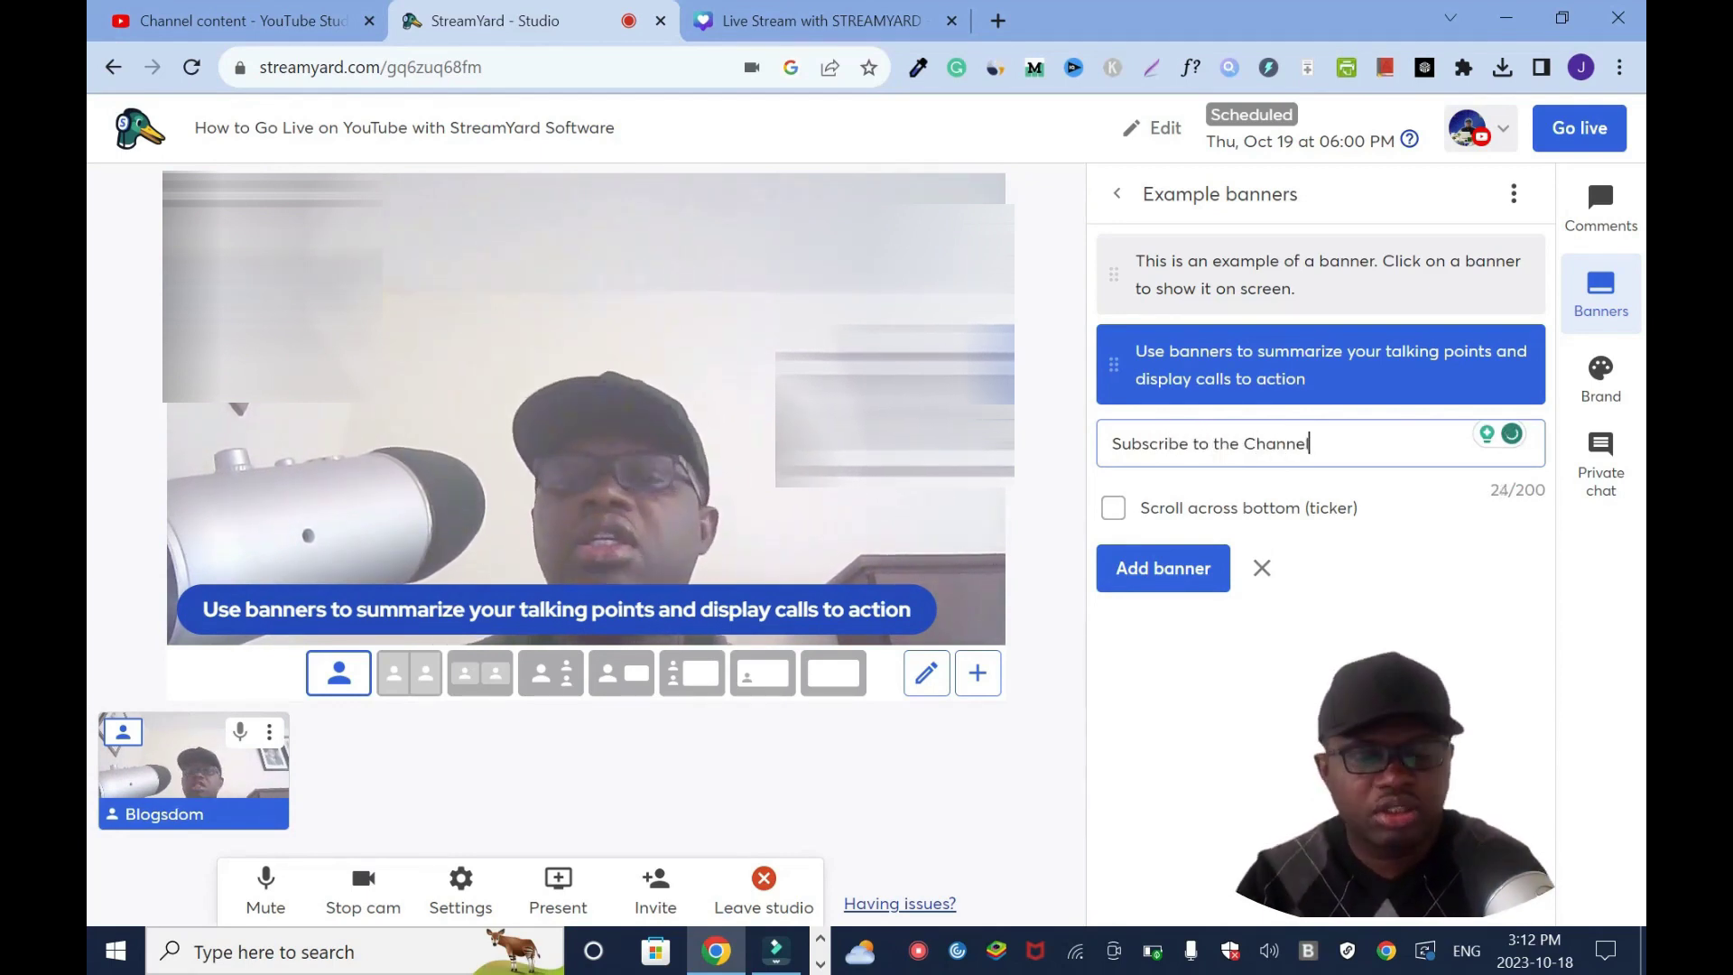
pyautogui.click(1172, 567)
pyautogui.click(1113, 597)
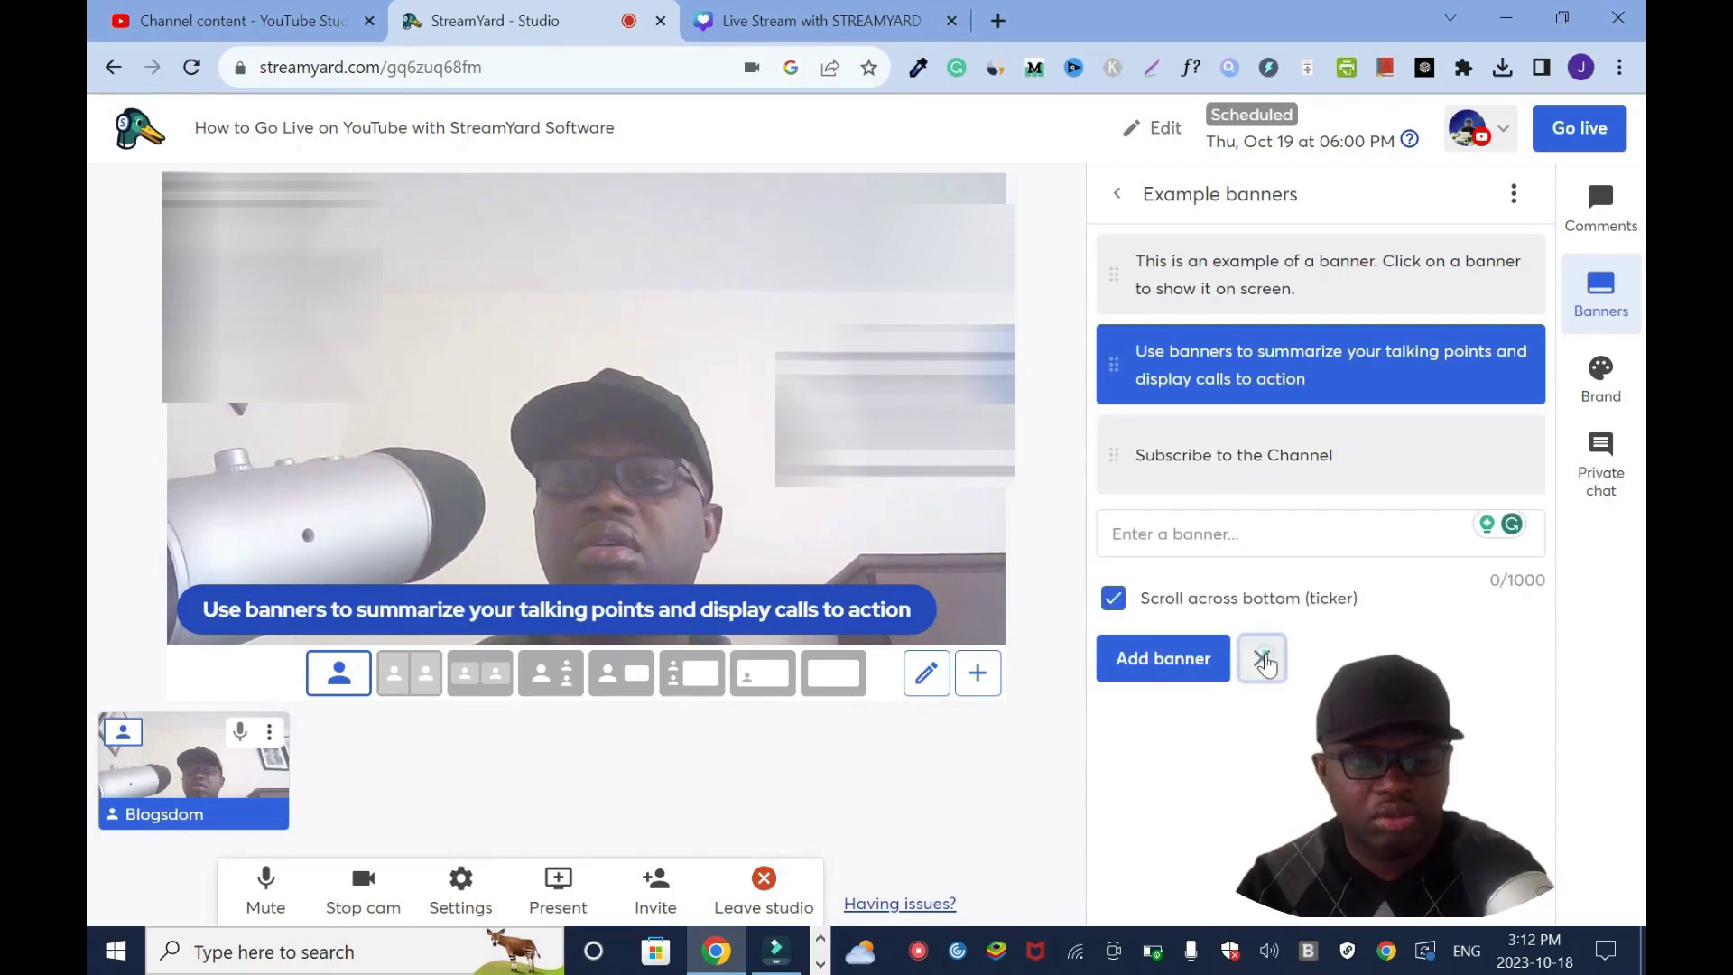
pyautogui.click(1261, 660)
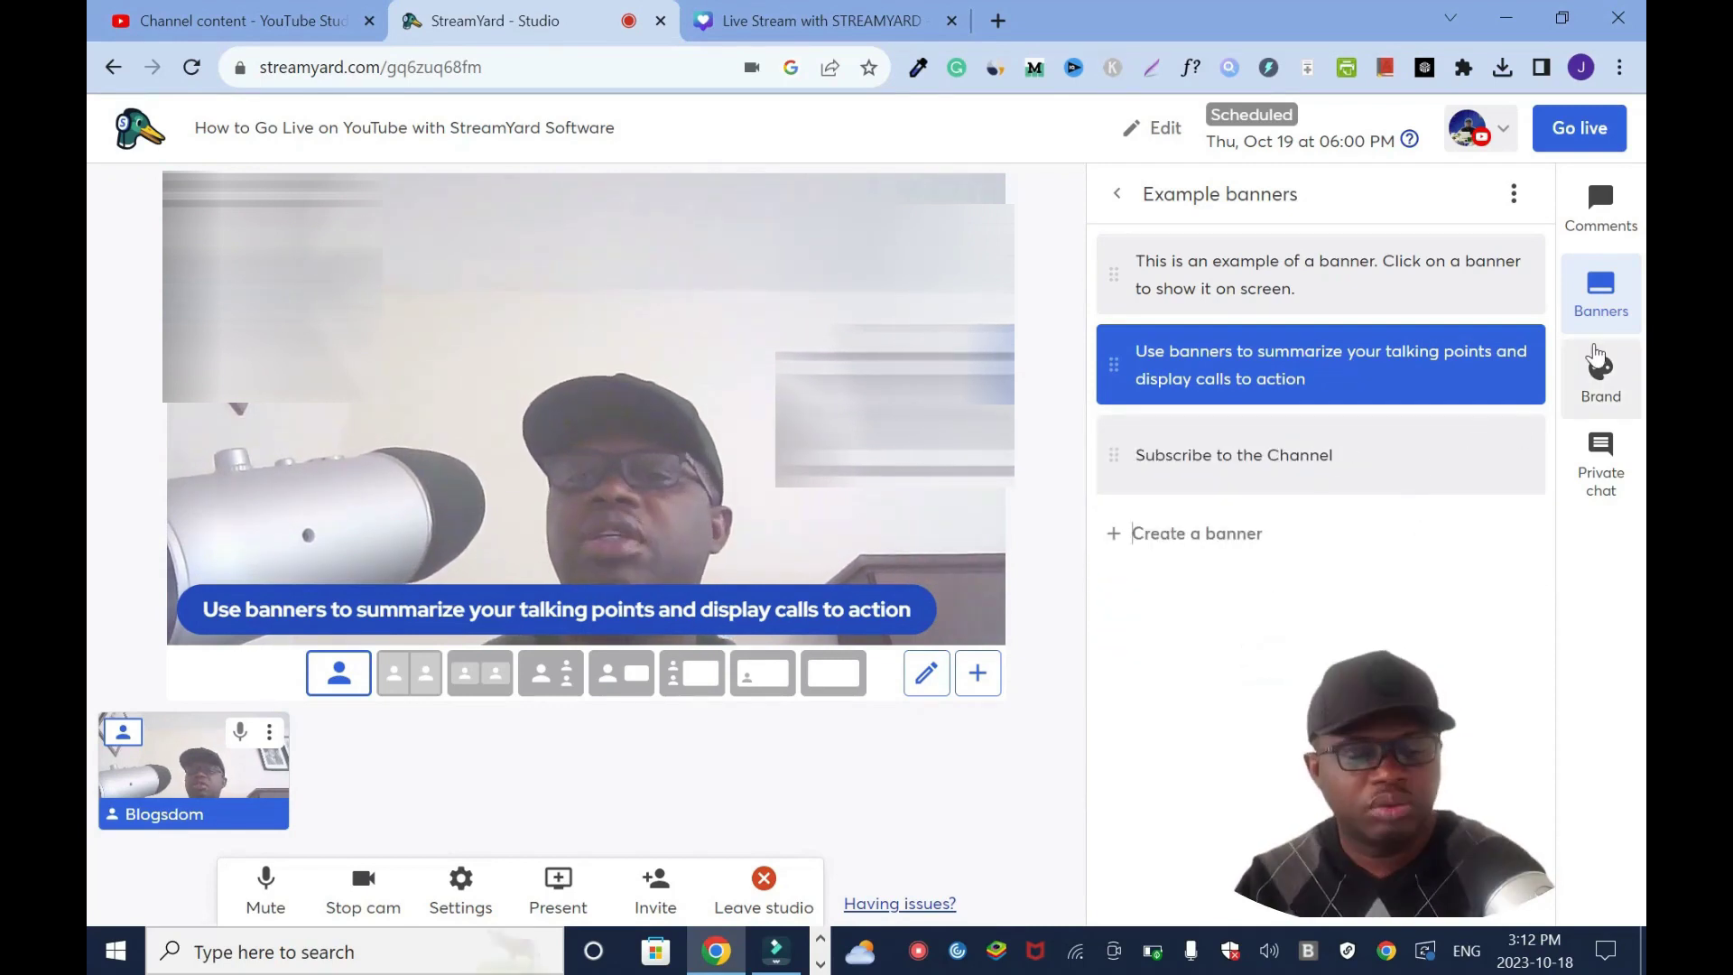
# Step: Try the scrolling ticker option on the "Subscribe to the Channel" banner, and switch it back off
pyautogui.click(1622, 383)
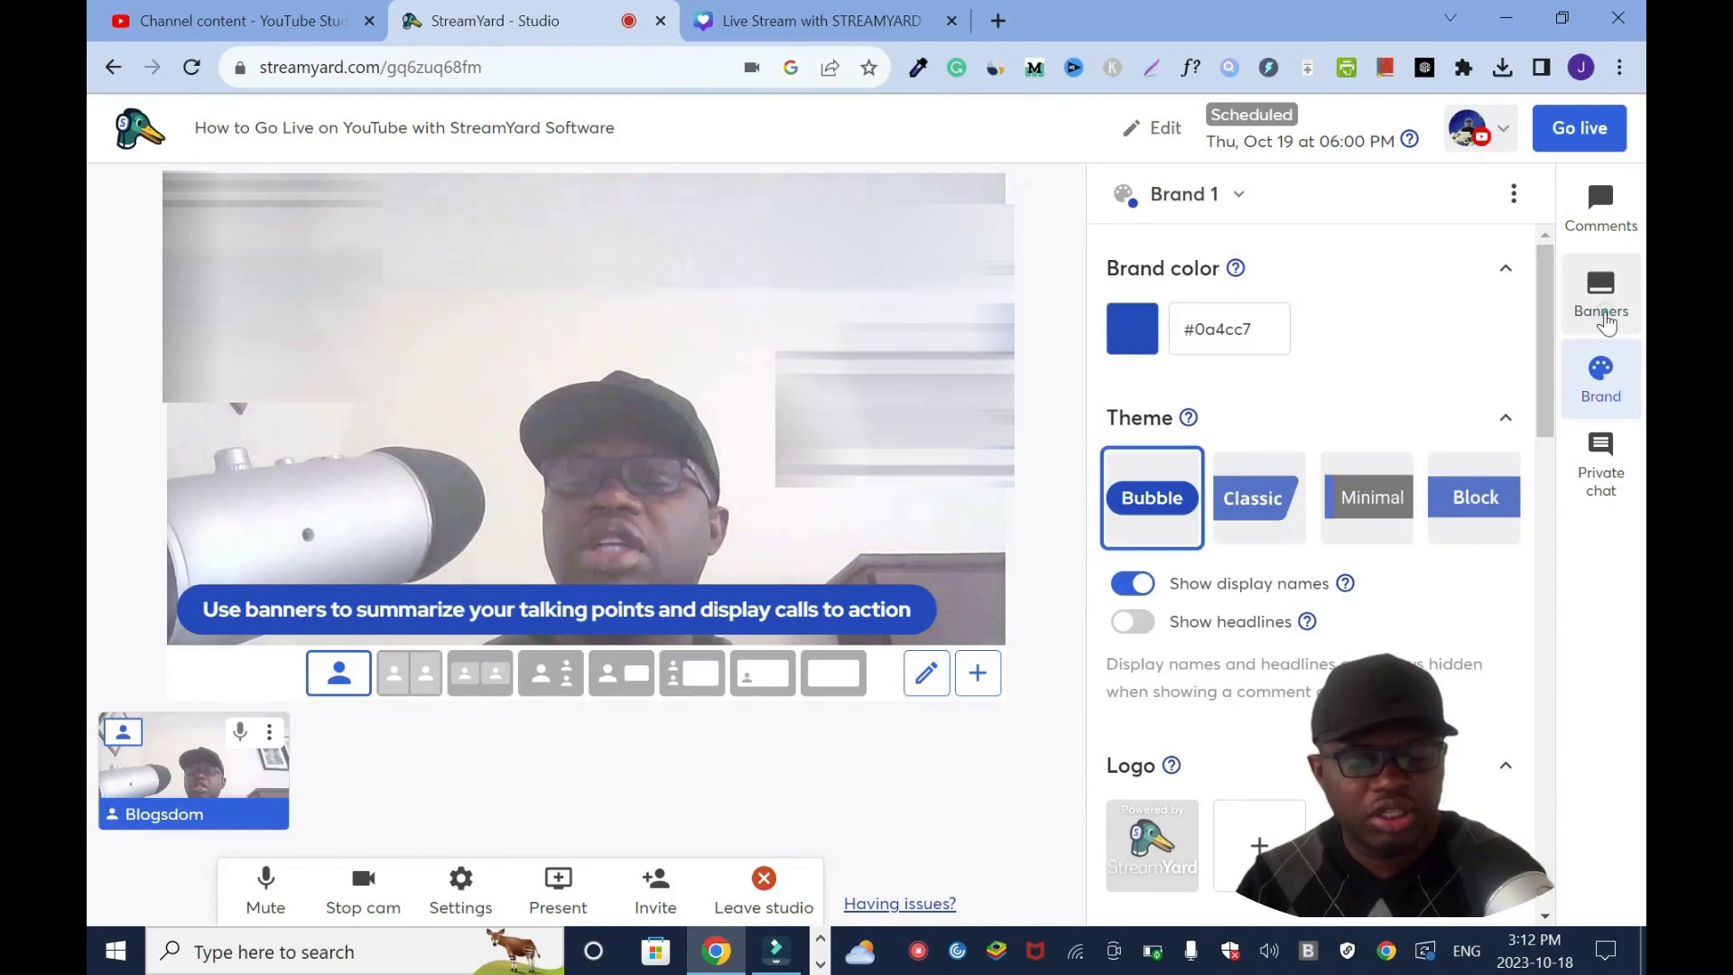
pyautogui.click(1595, 311)
pyautogui.moveTo(1456, 395)
pyautogui.click(1470, 437)
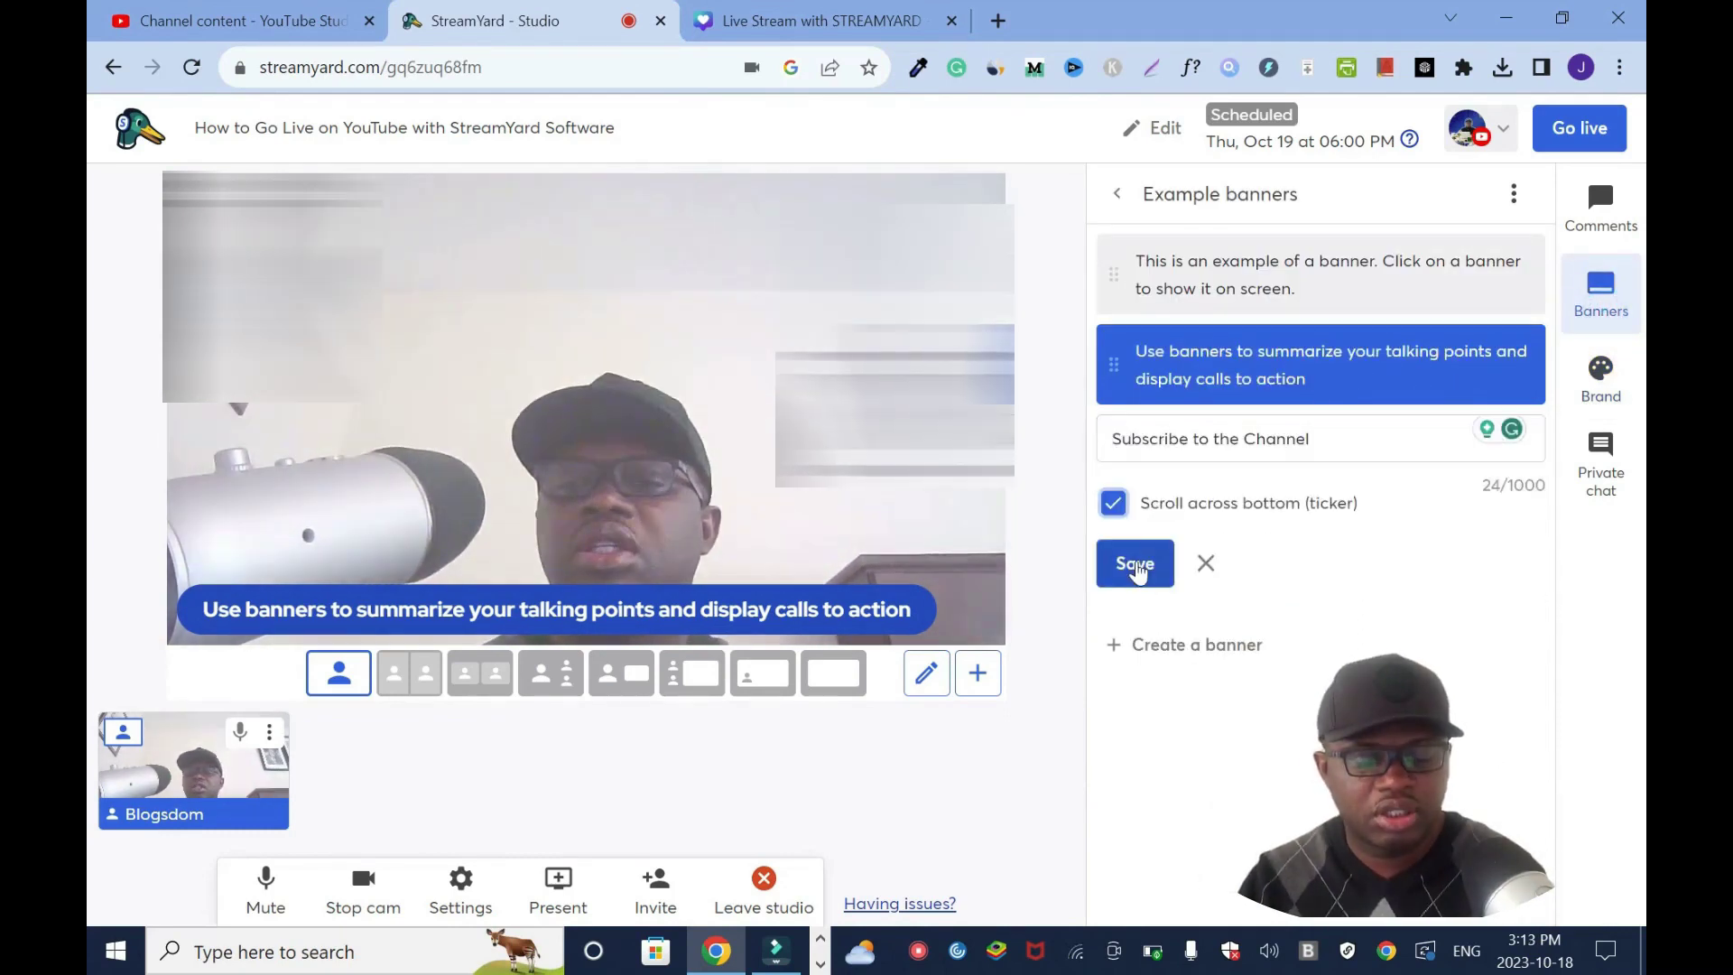
pyautogui.click(1134, 565)
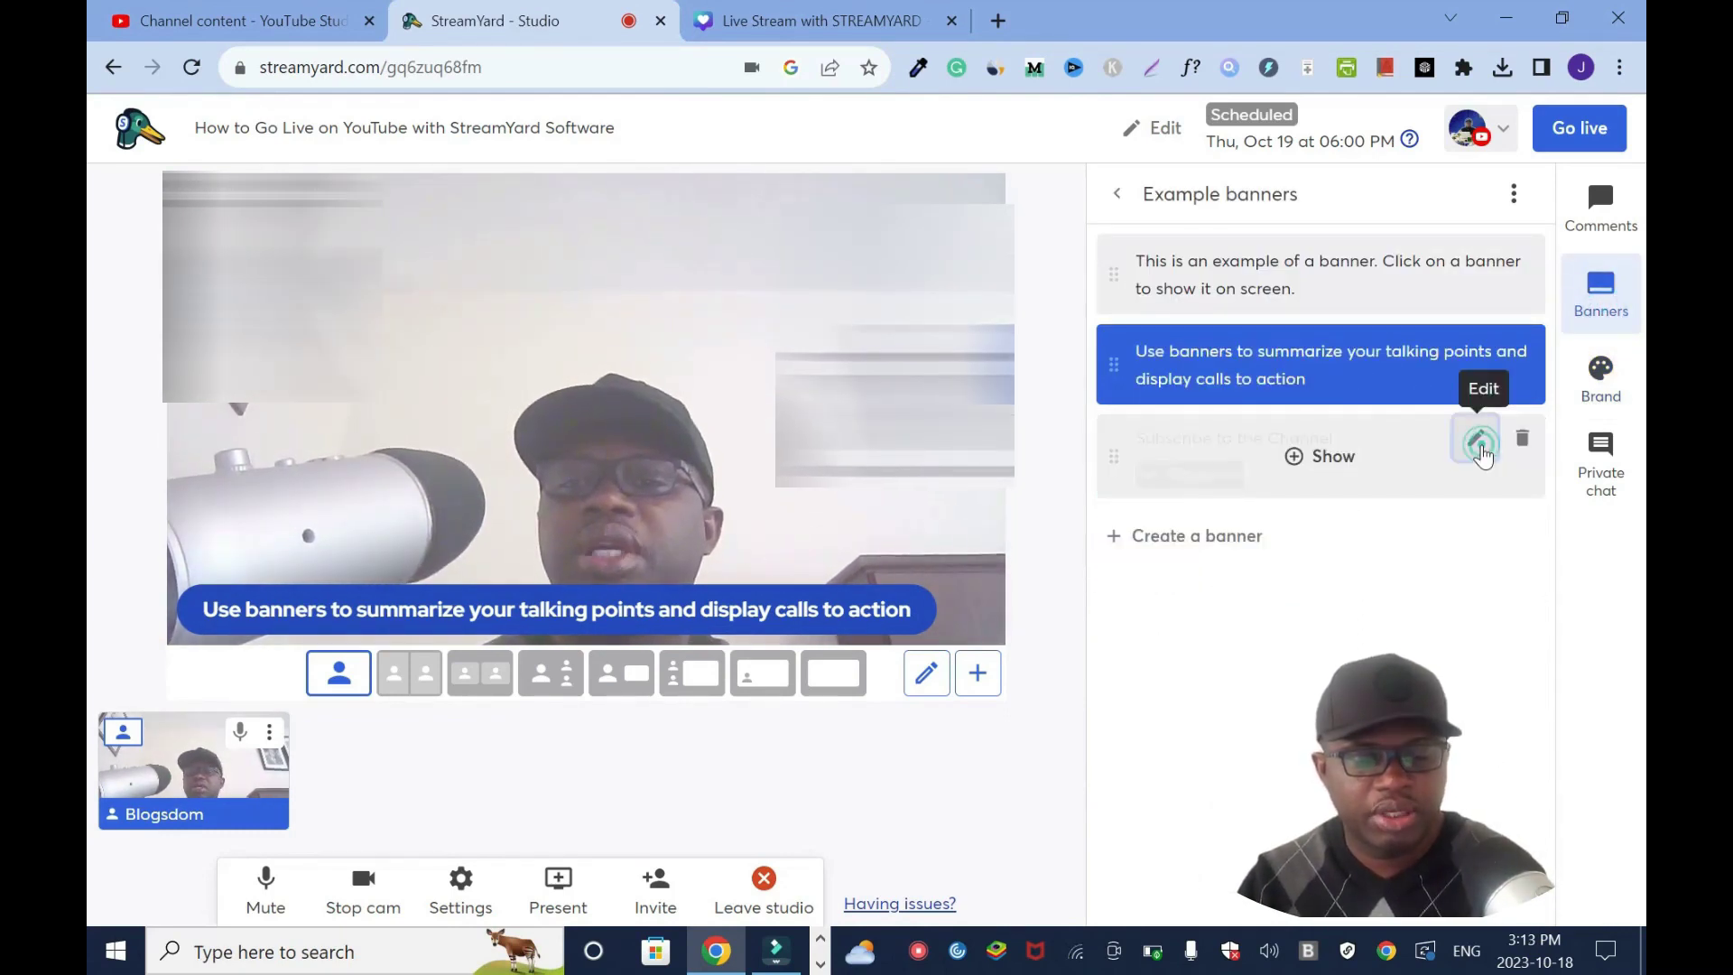
pyautogui.click(1478, 442)
pyautogui.click(1113, 503)
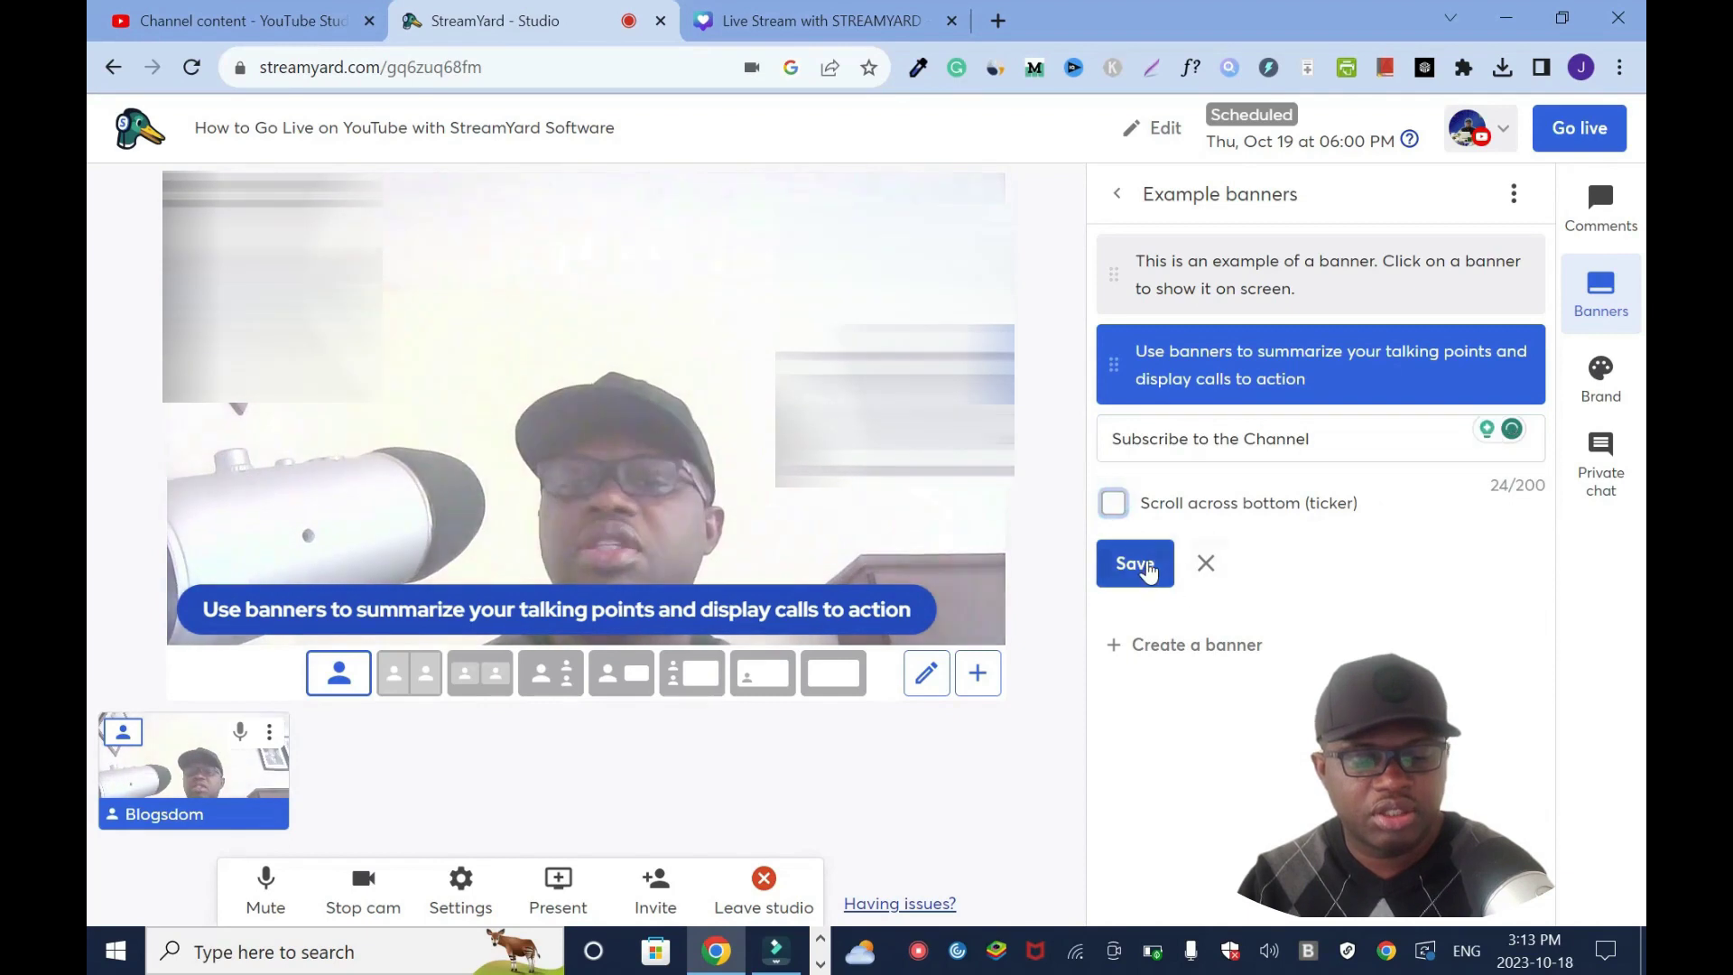
pyautogui.click(1134, 565)
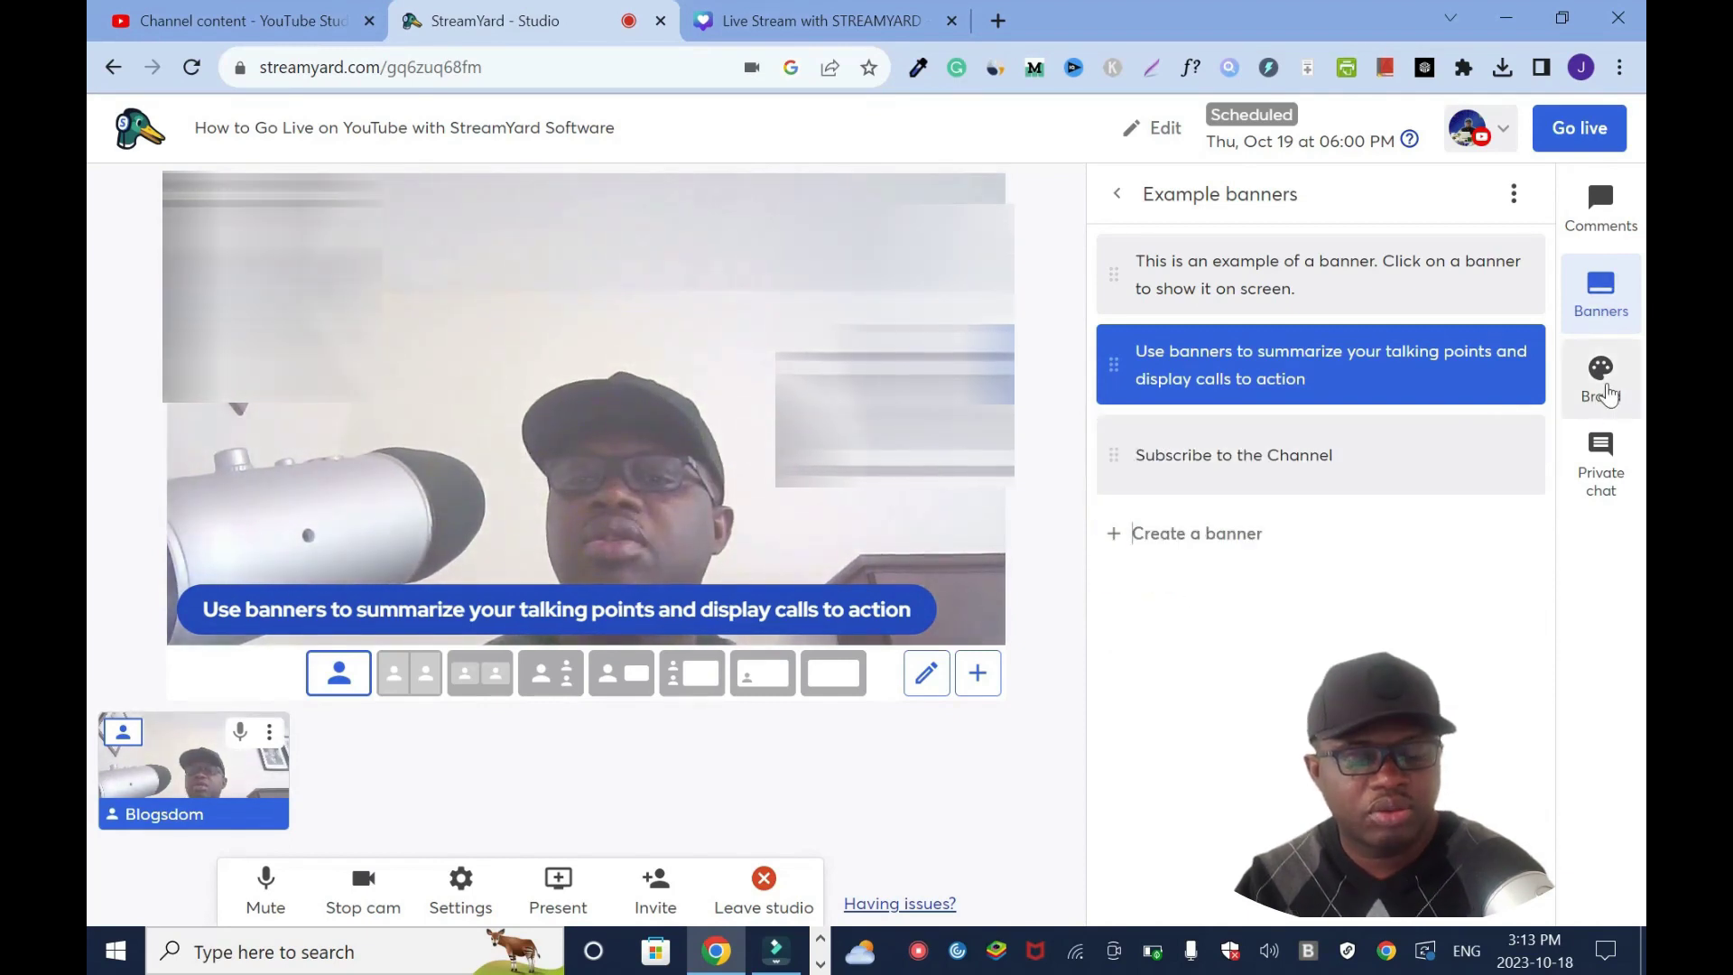
# Step: Try green shades for the brand color, and set it to orange-red #ff3900
pyautogui.moveTo(1203, 403)
pyautogui.moveTo(1126, 490)
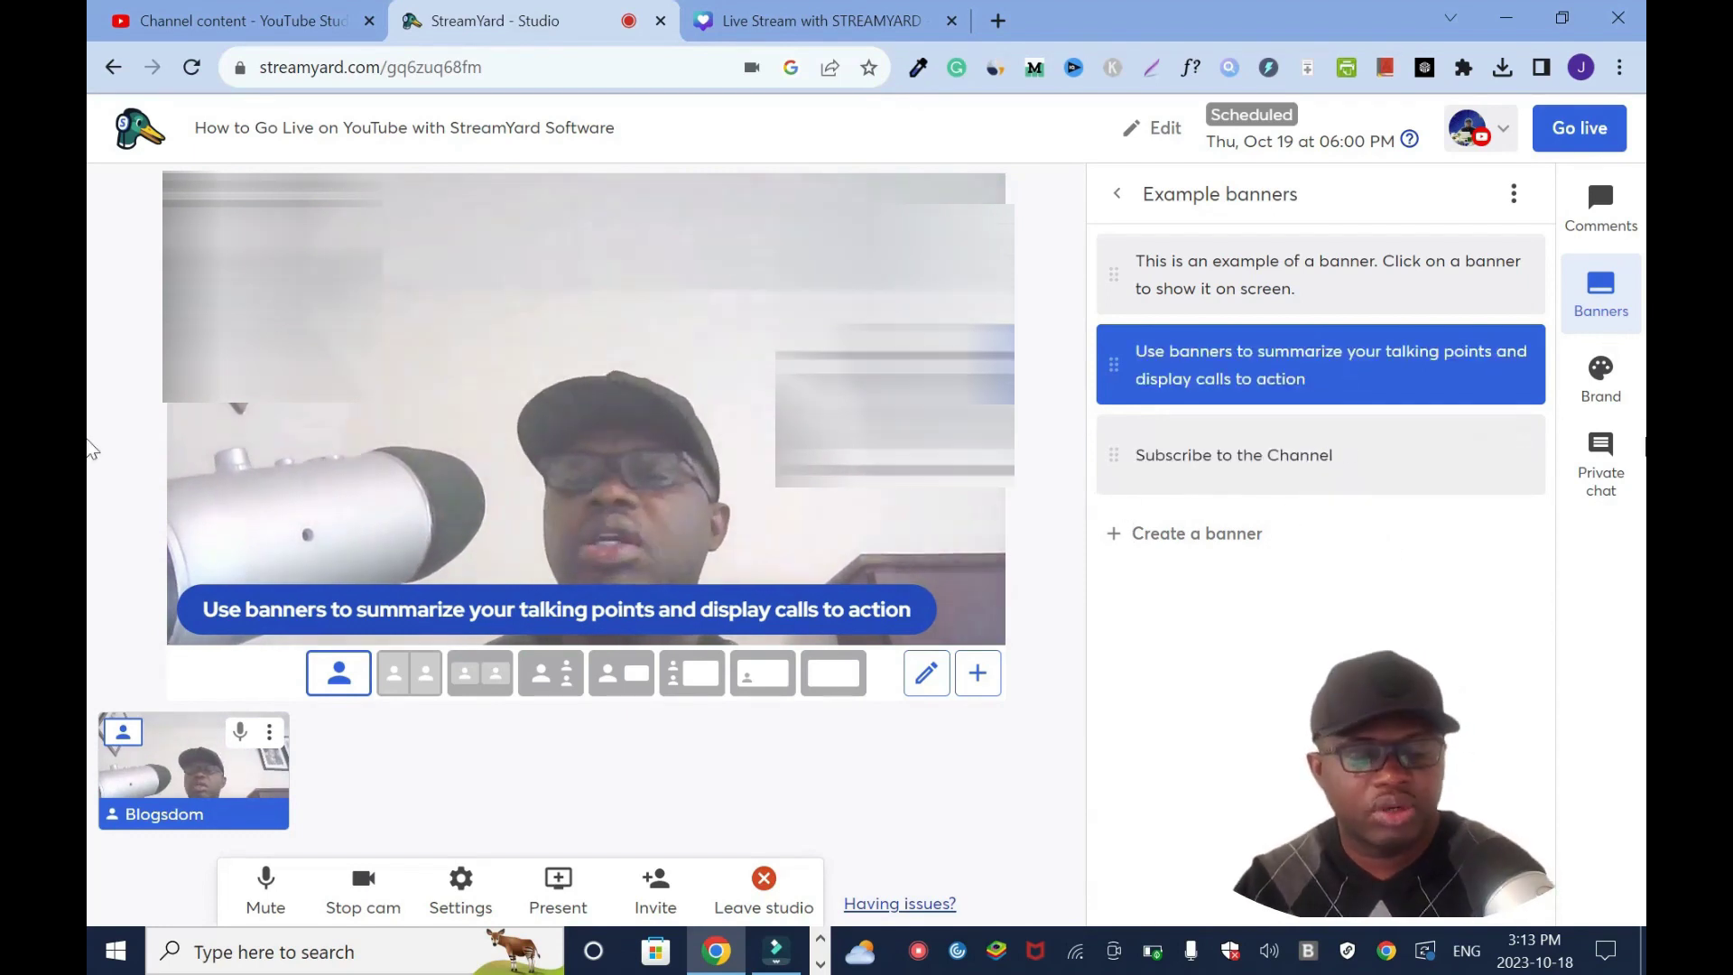
pyautogui.click(1606, 384)
pyautogui.click(1131, 332)
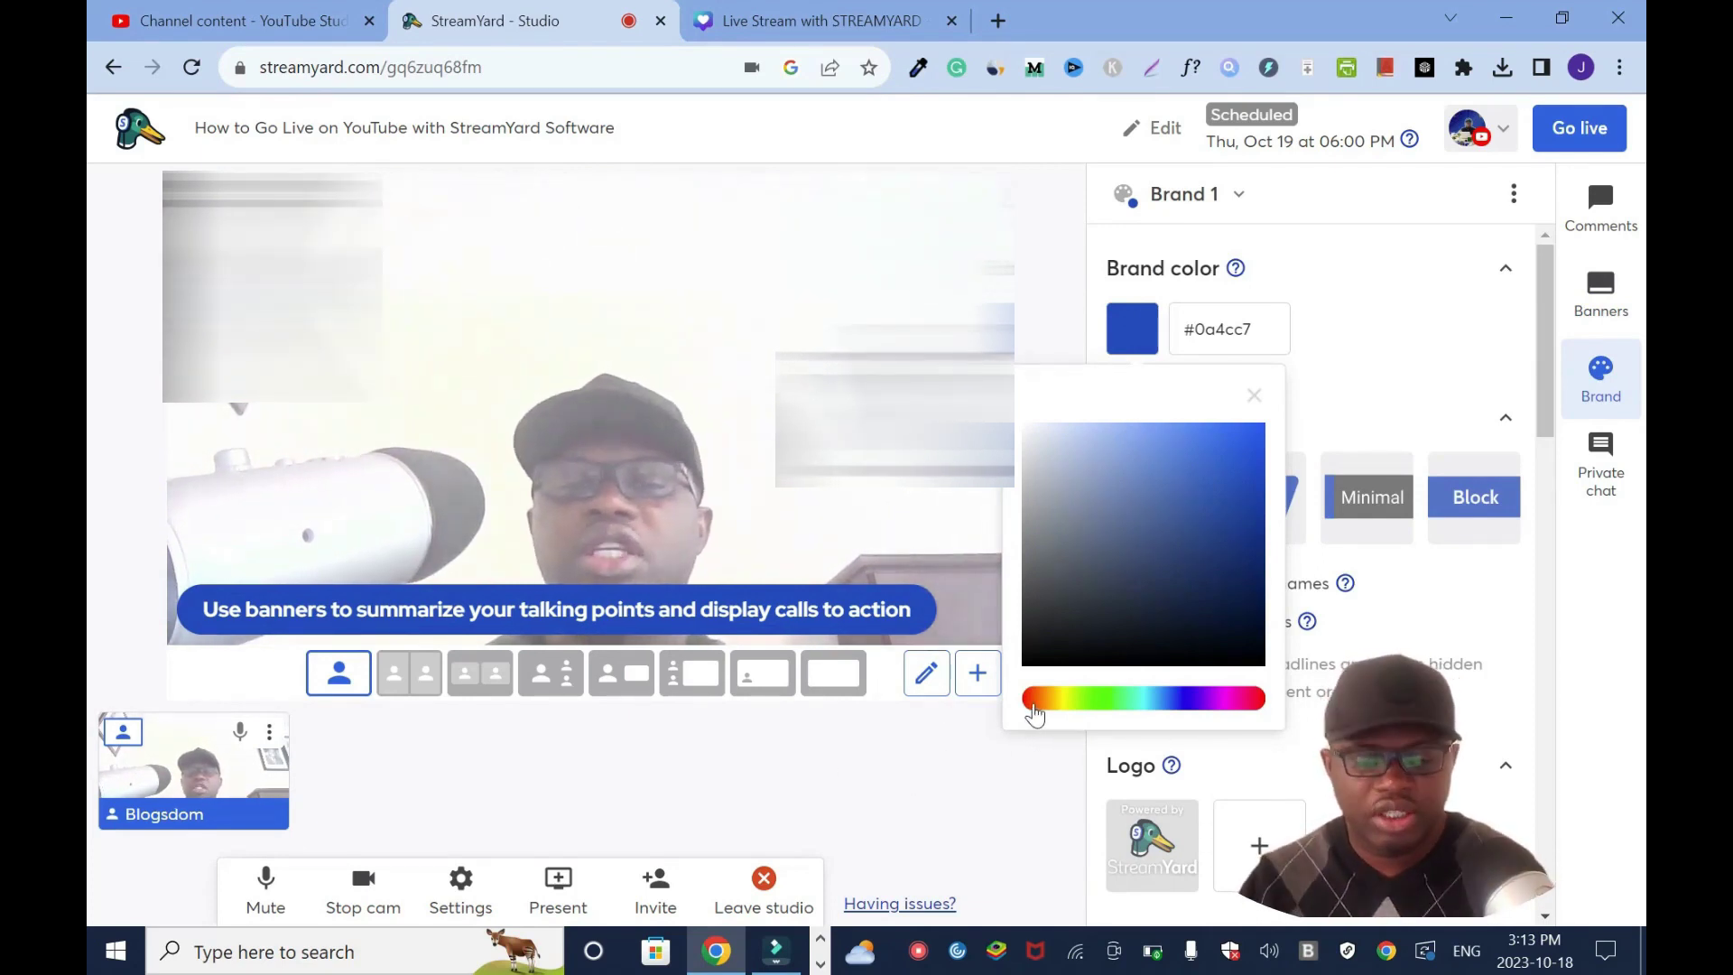
pyautogui.click(1105, 713)
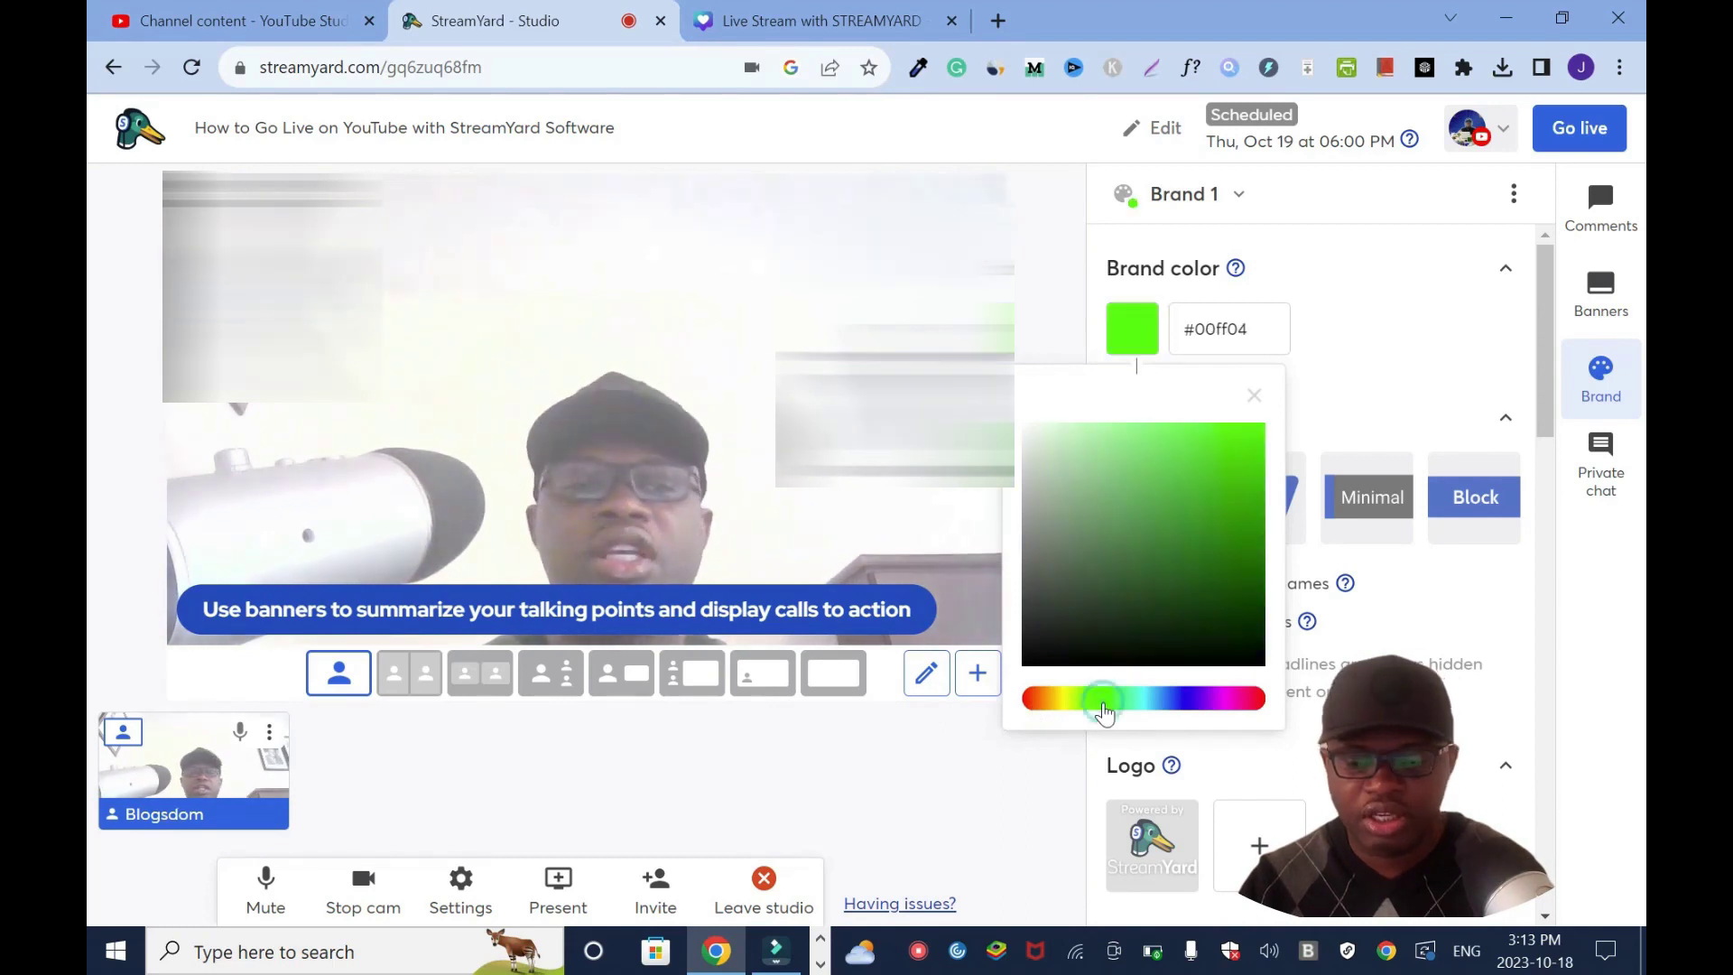
pyautogui.click(1250, 554)
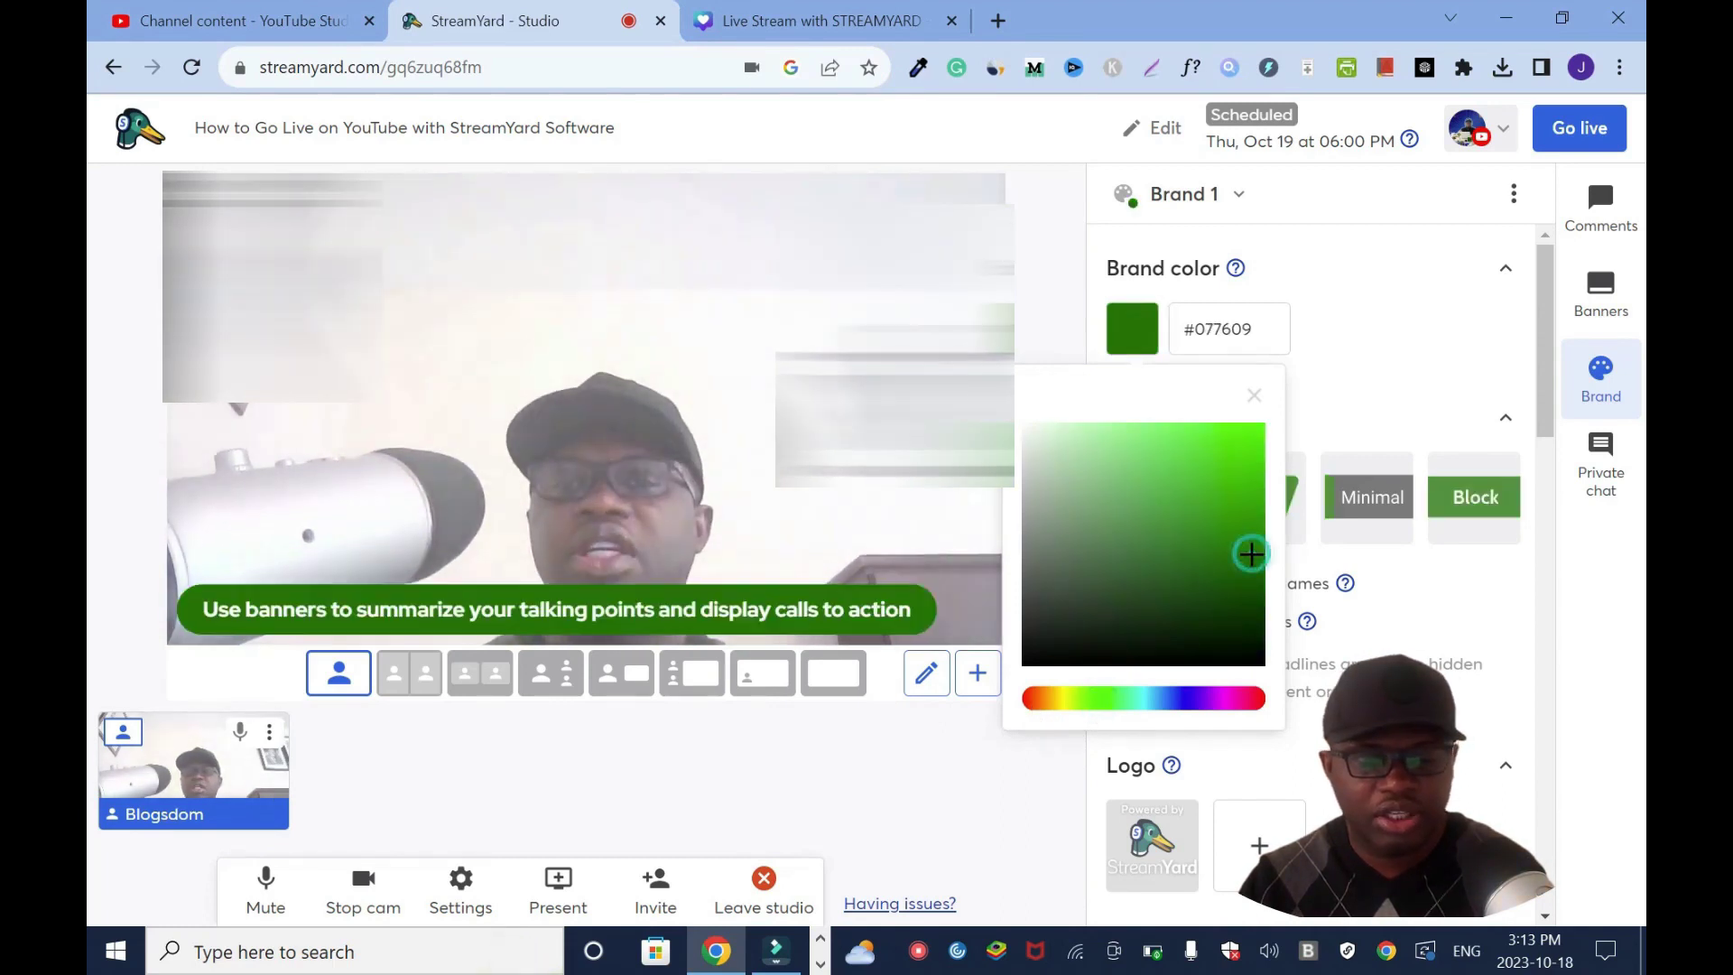
pyautogui.click(1032, 700)
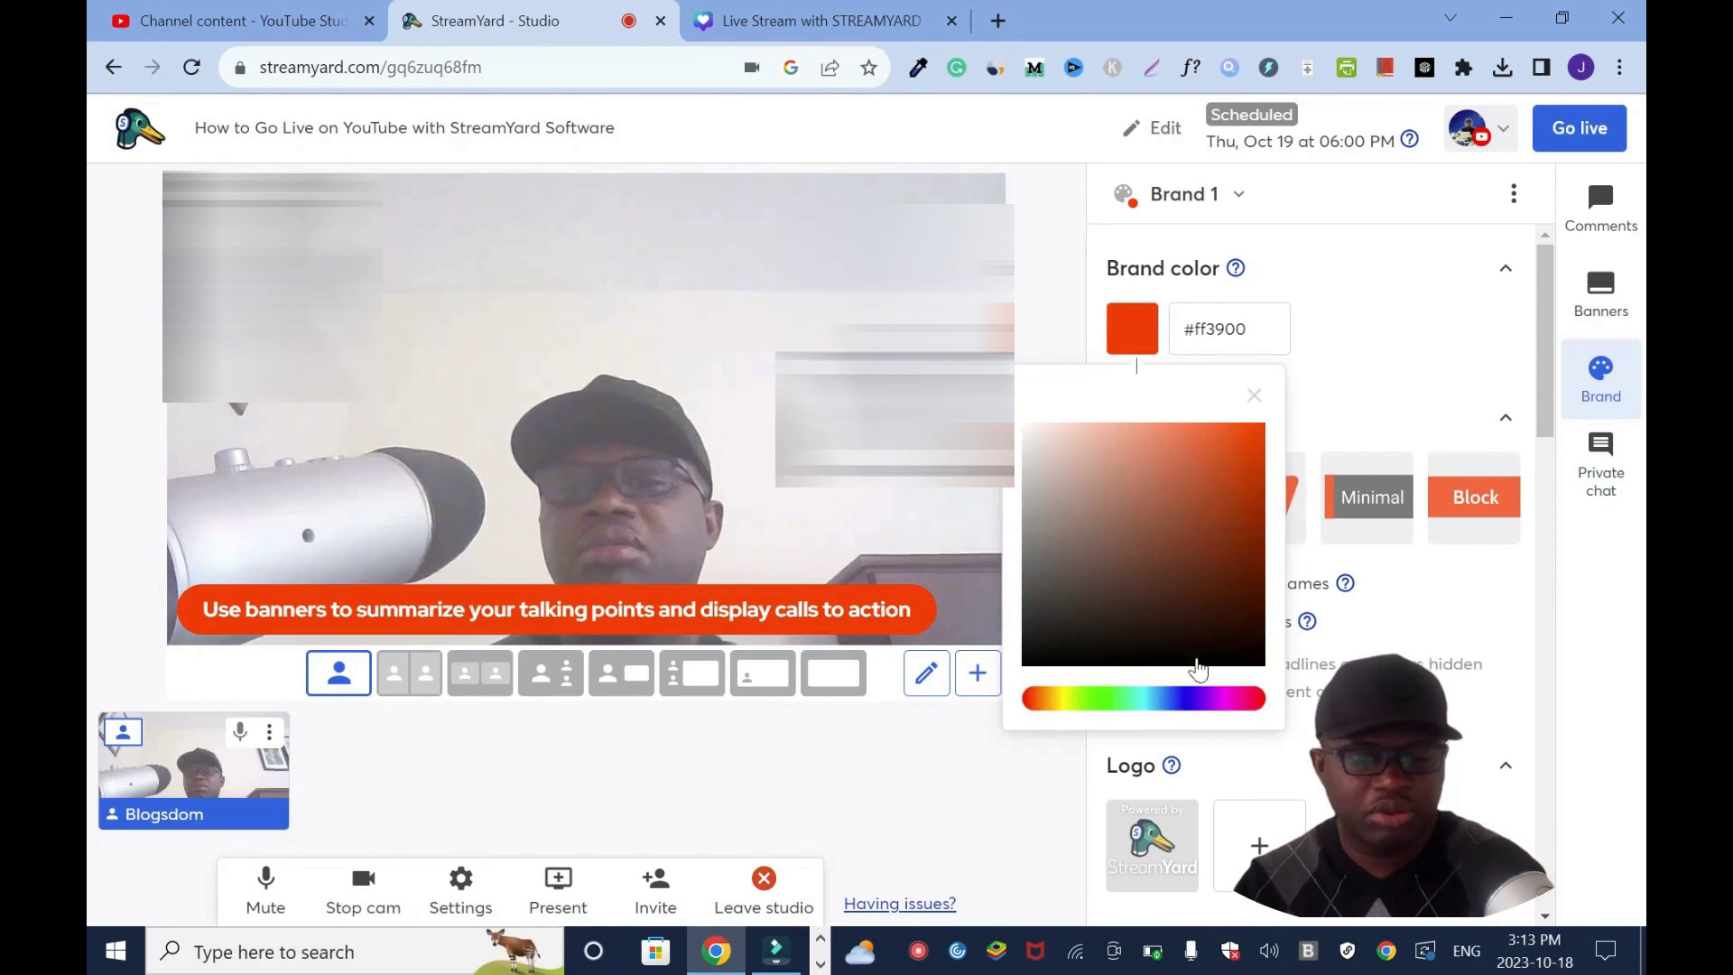
pyautogui.click(1491, 342)
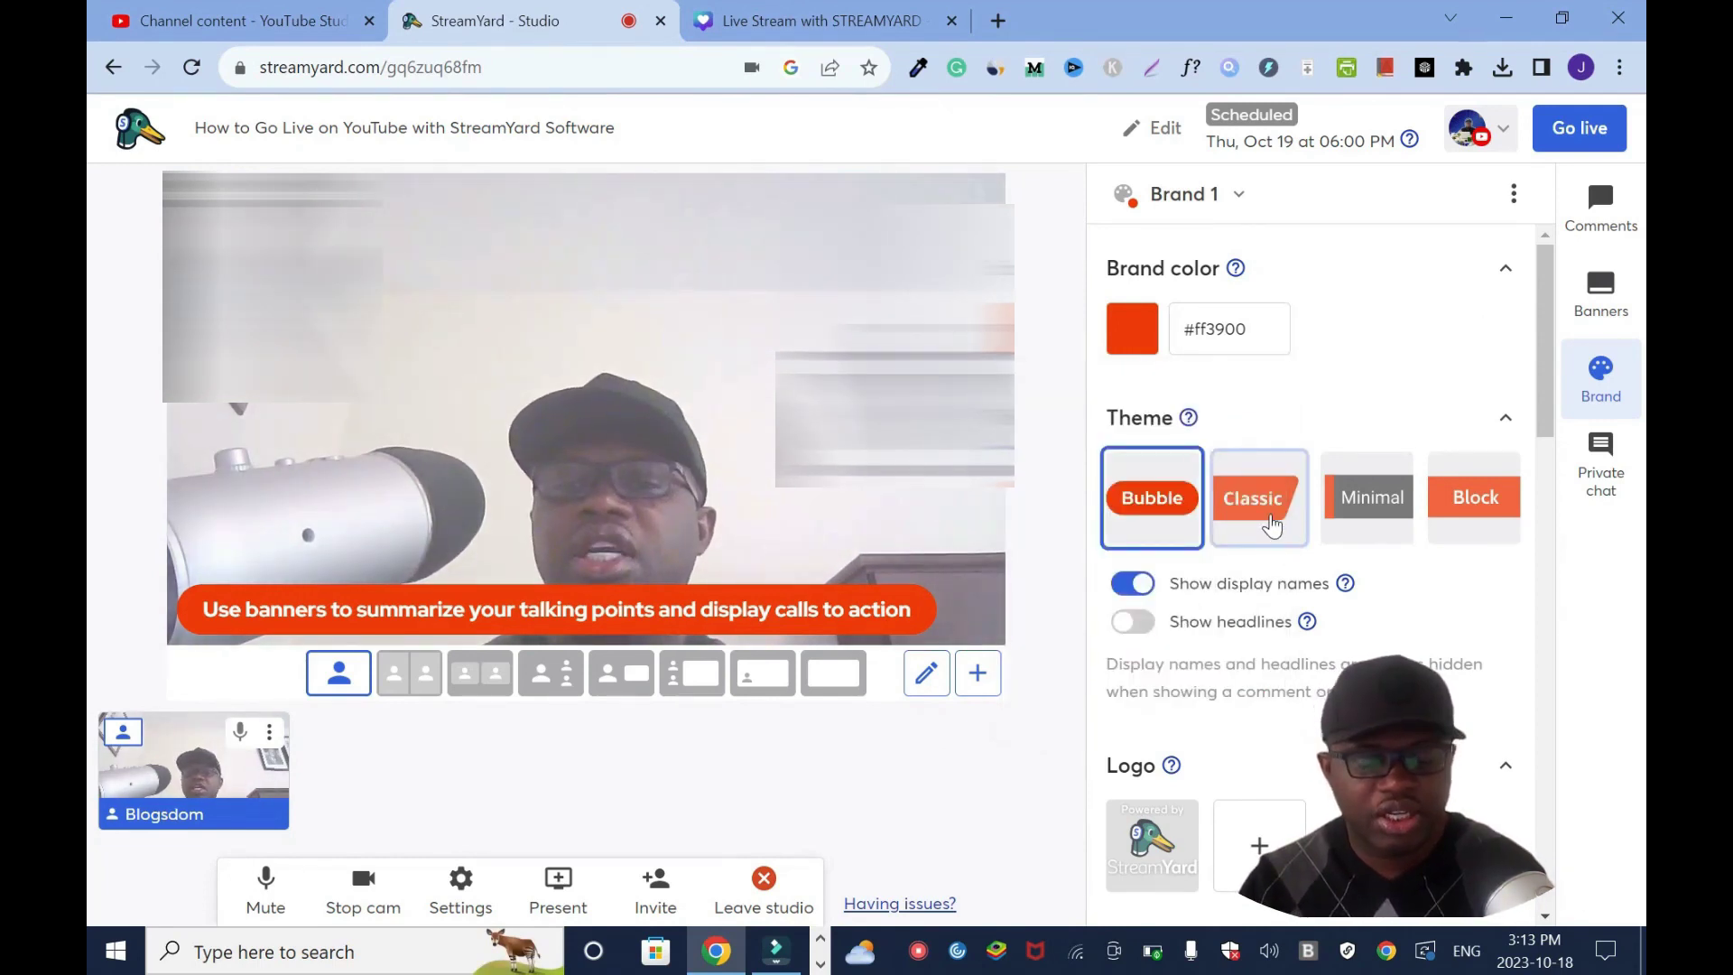
# Step: Try the Classic theme for the brand, and set the theme to Minimal
pyautogui.click(1249, 517)
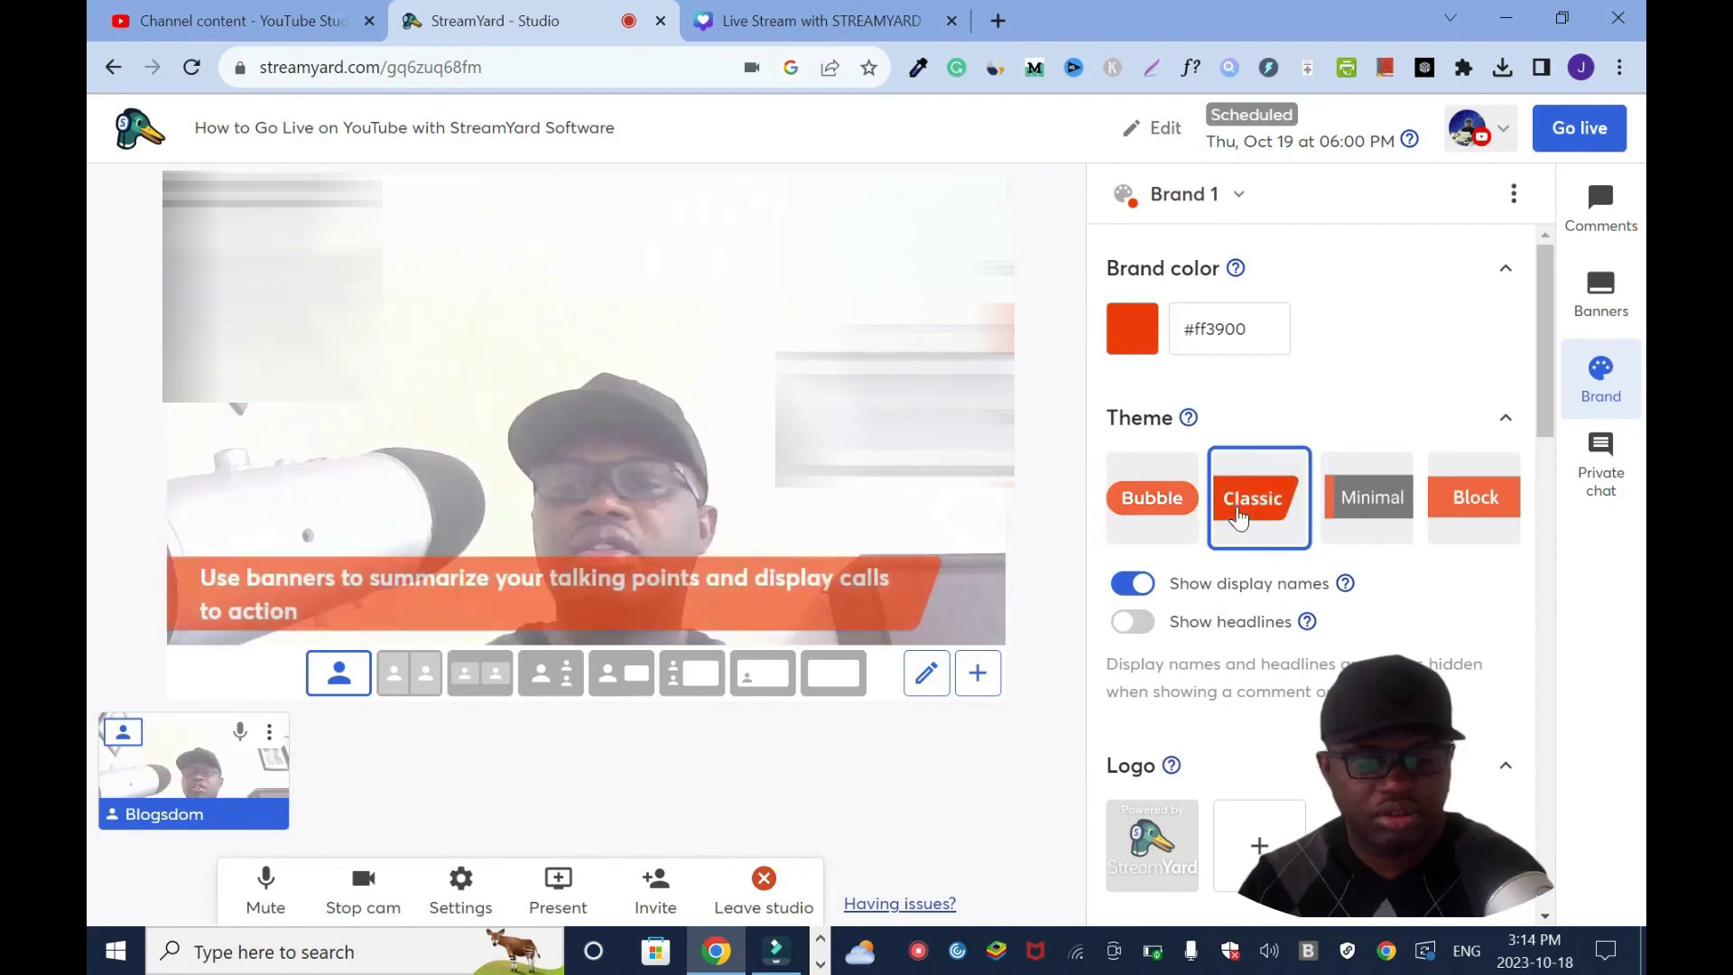
pyautogui.click(1364, 510)
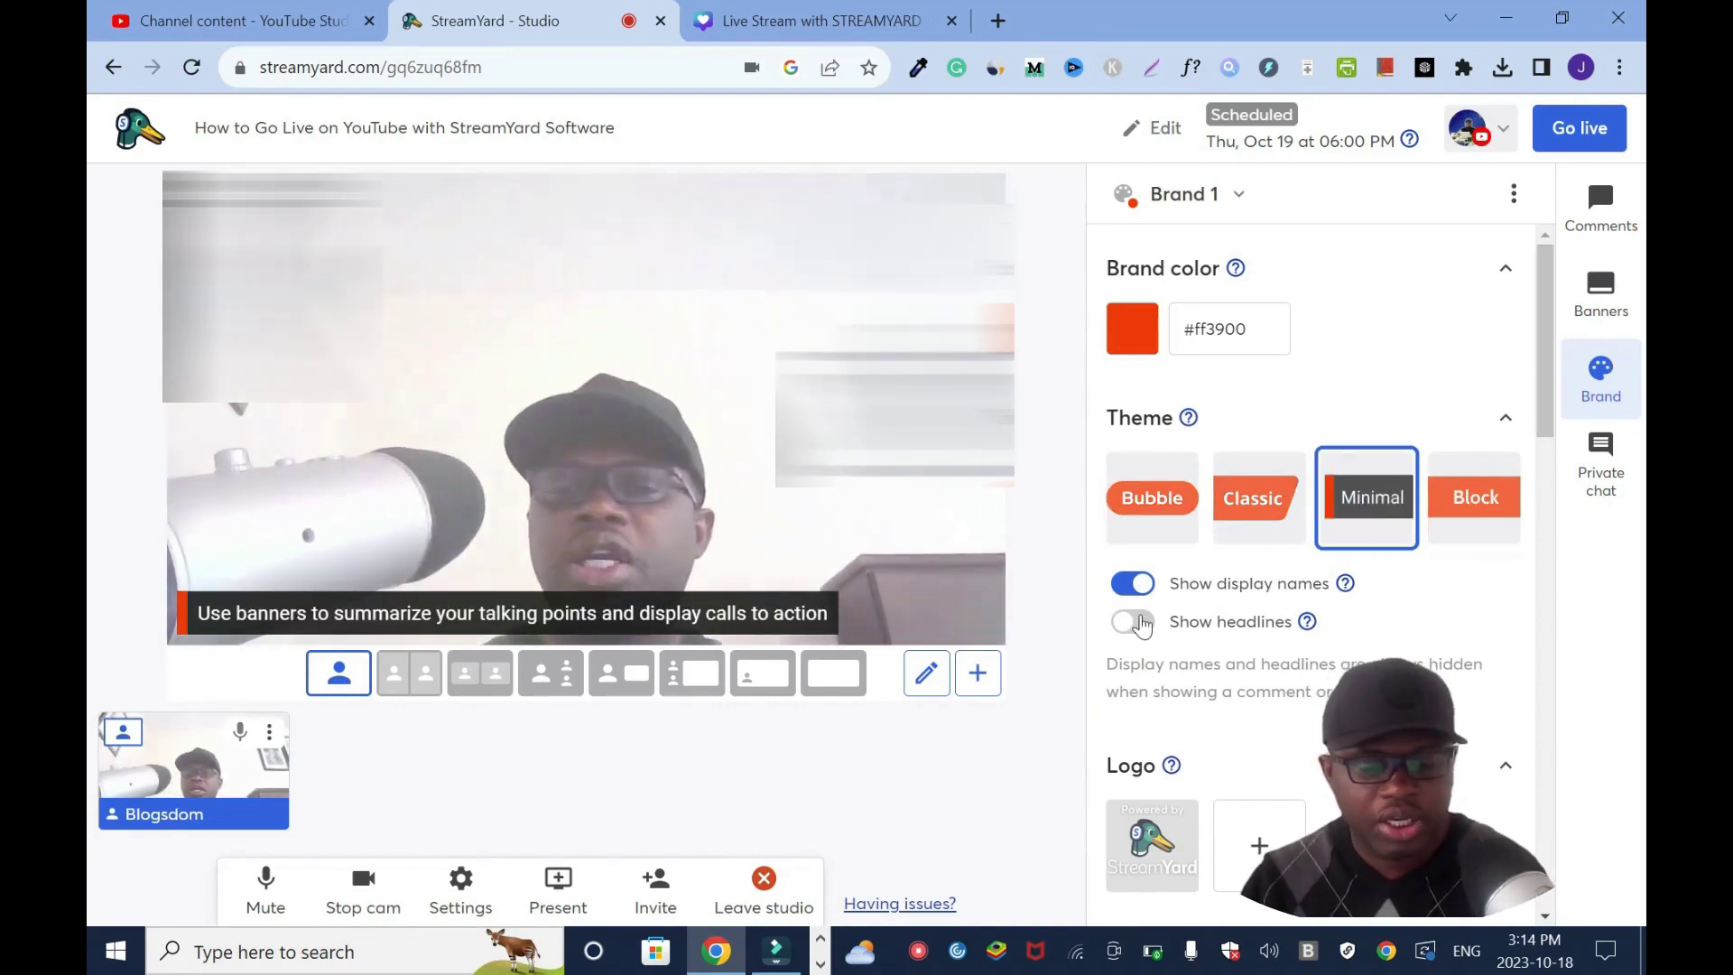
# Step: Turn on headlines and save "Affiliate Markerter" as the headline under the display name
pyautogui.click(1141, 621)
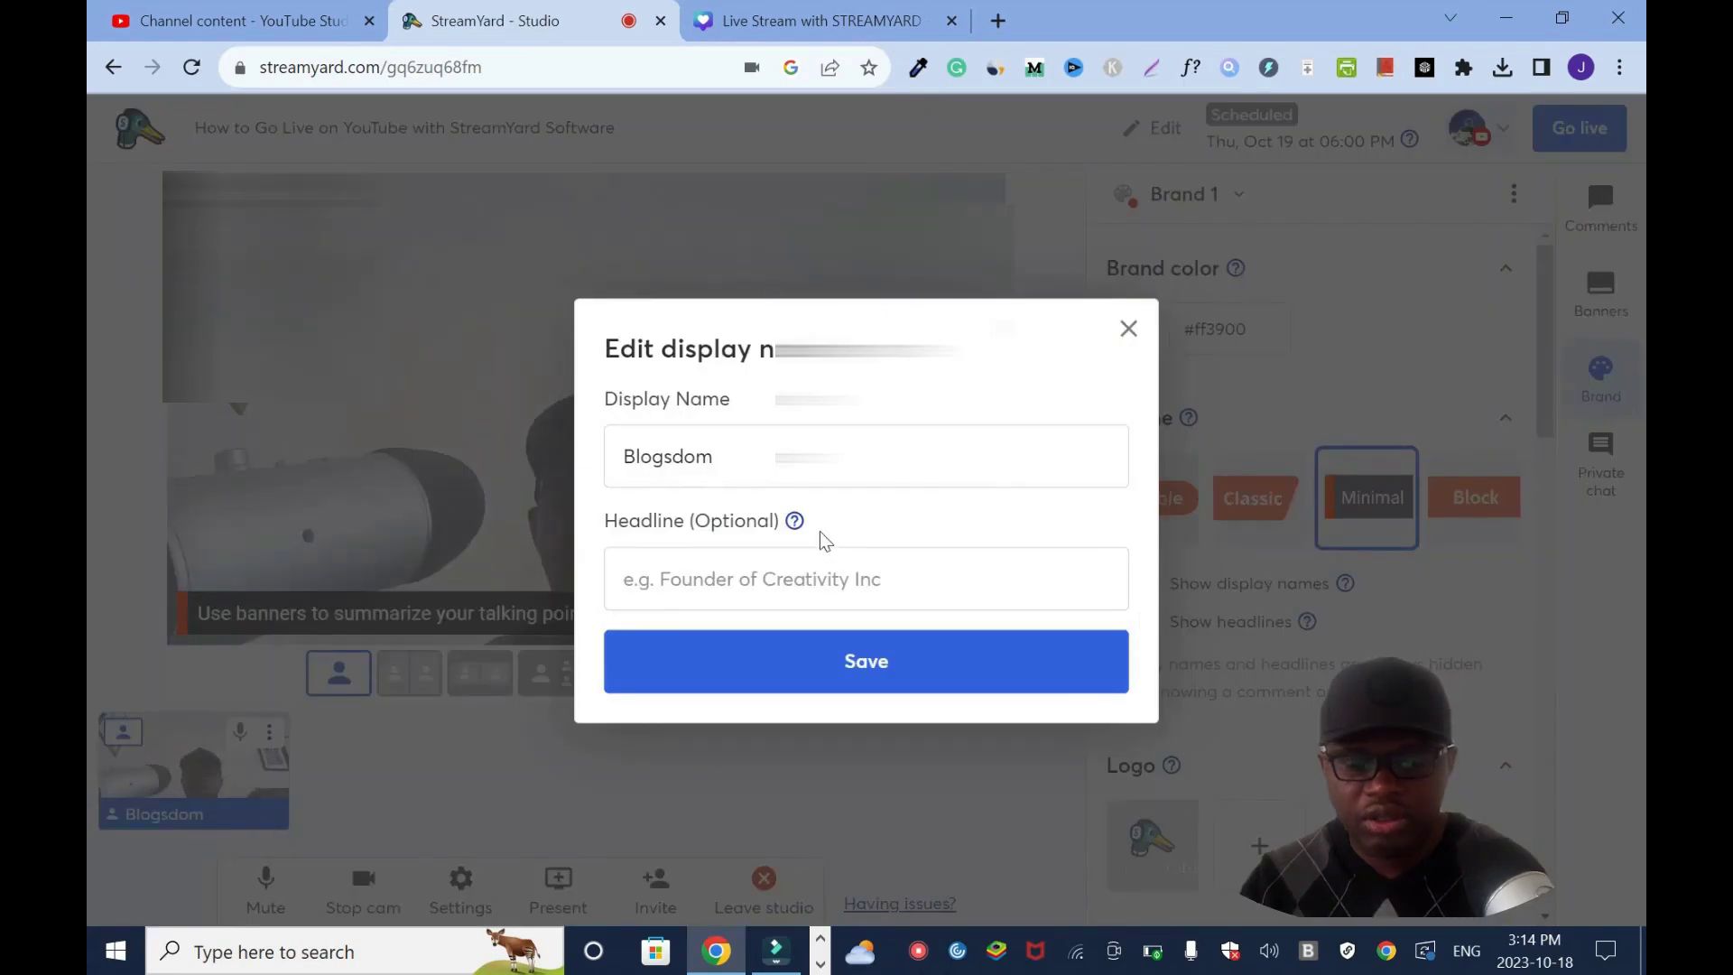
pyautogui.moveTo(791, 529)
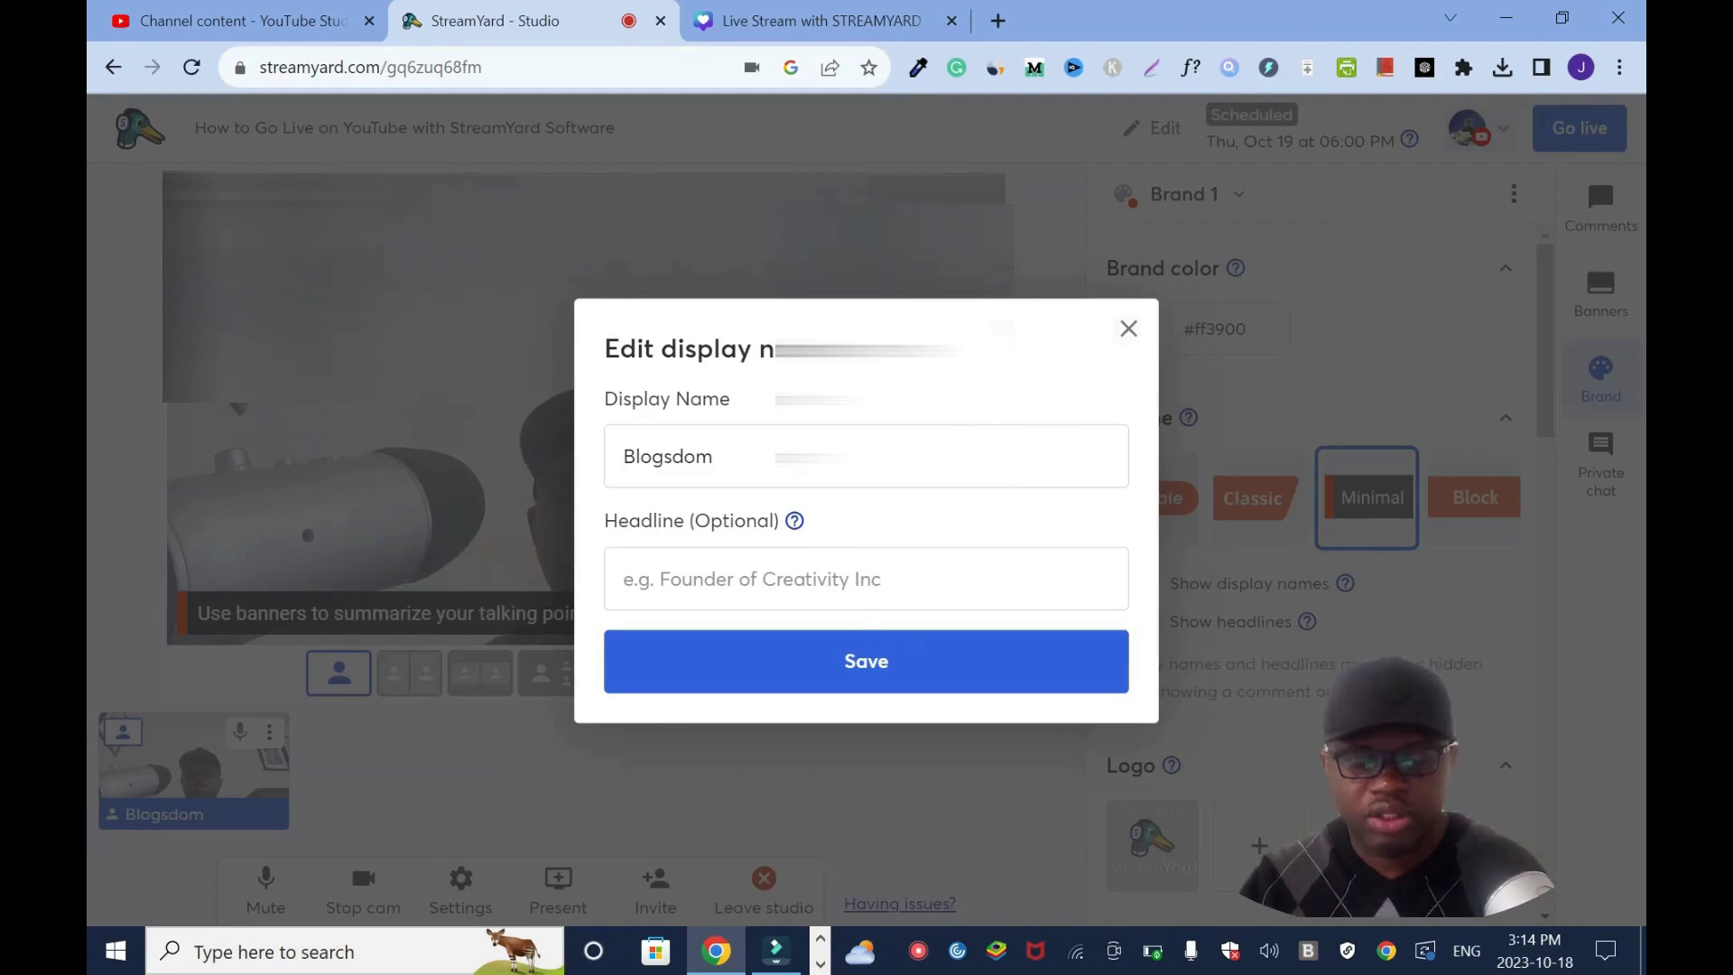
pyautogui.click(867, 583)
pyautogui.write('Affilita')
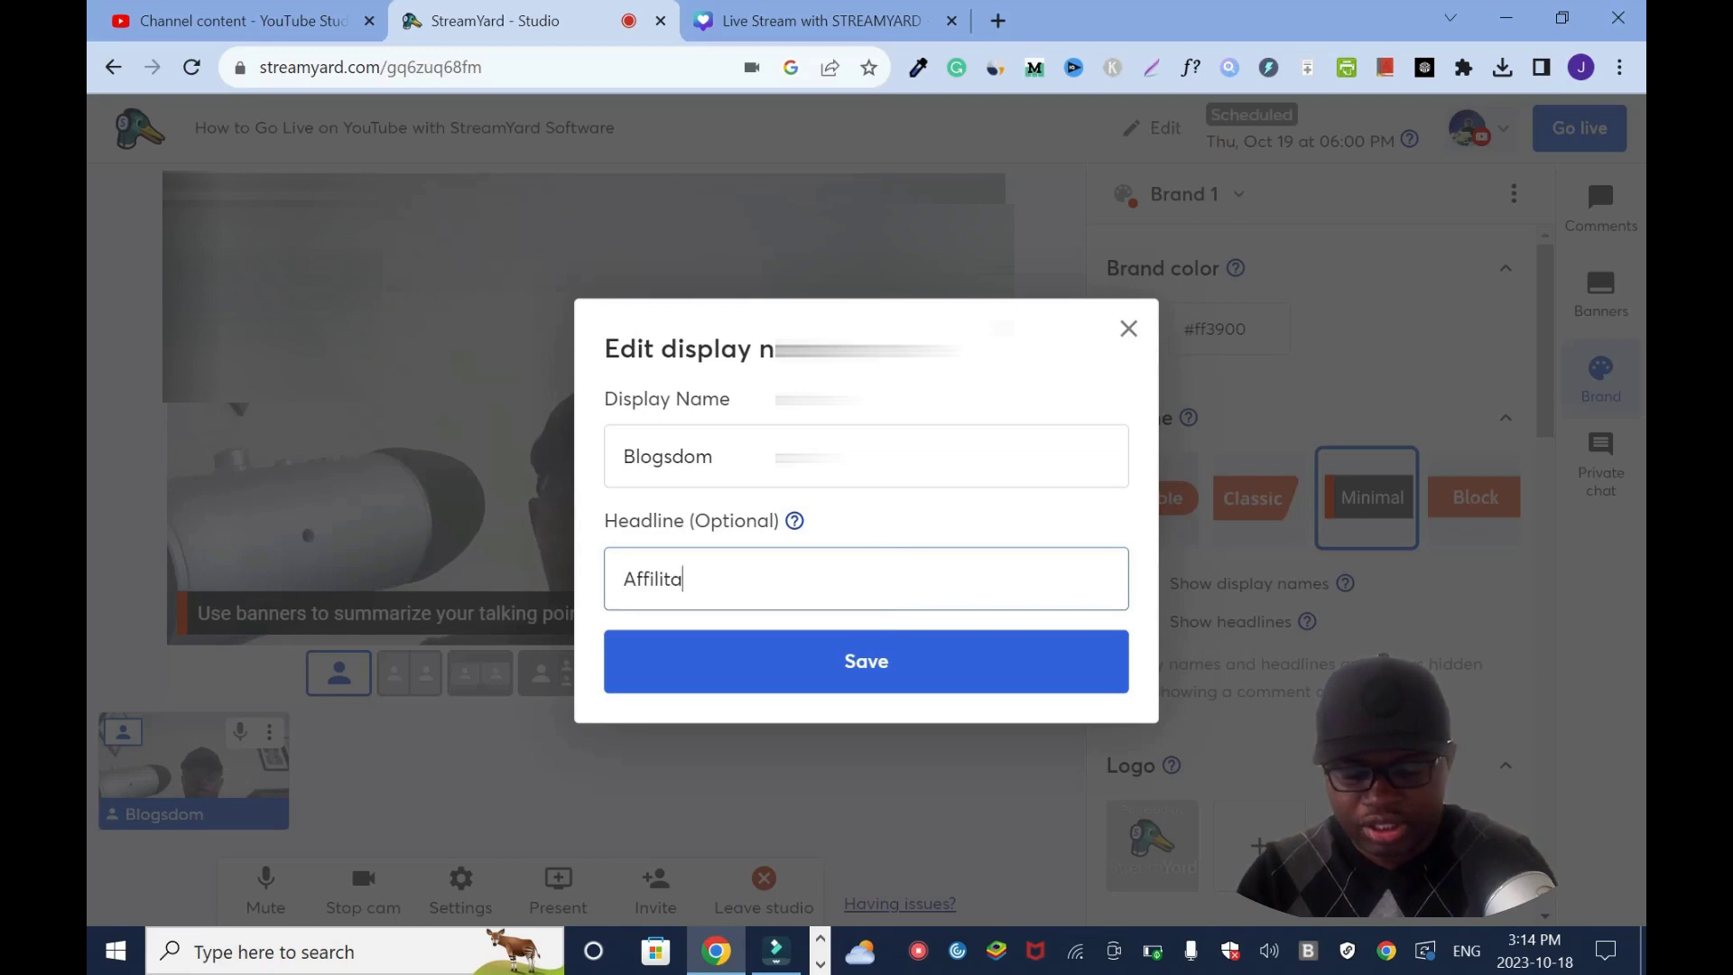
pyautogui.write('e')
pyautogui.press('BackSpace')
pyautogui.press('BackSpace')
pyautogui.write('ate Markerter')
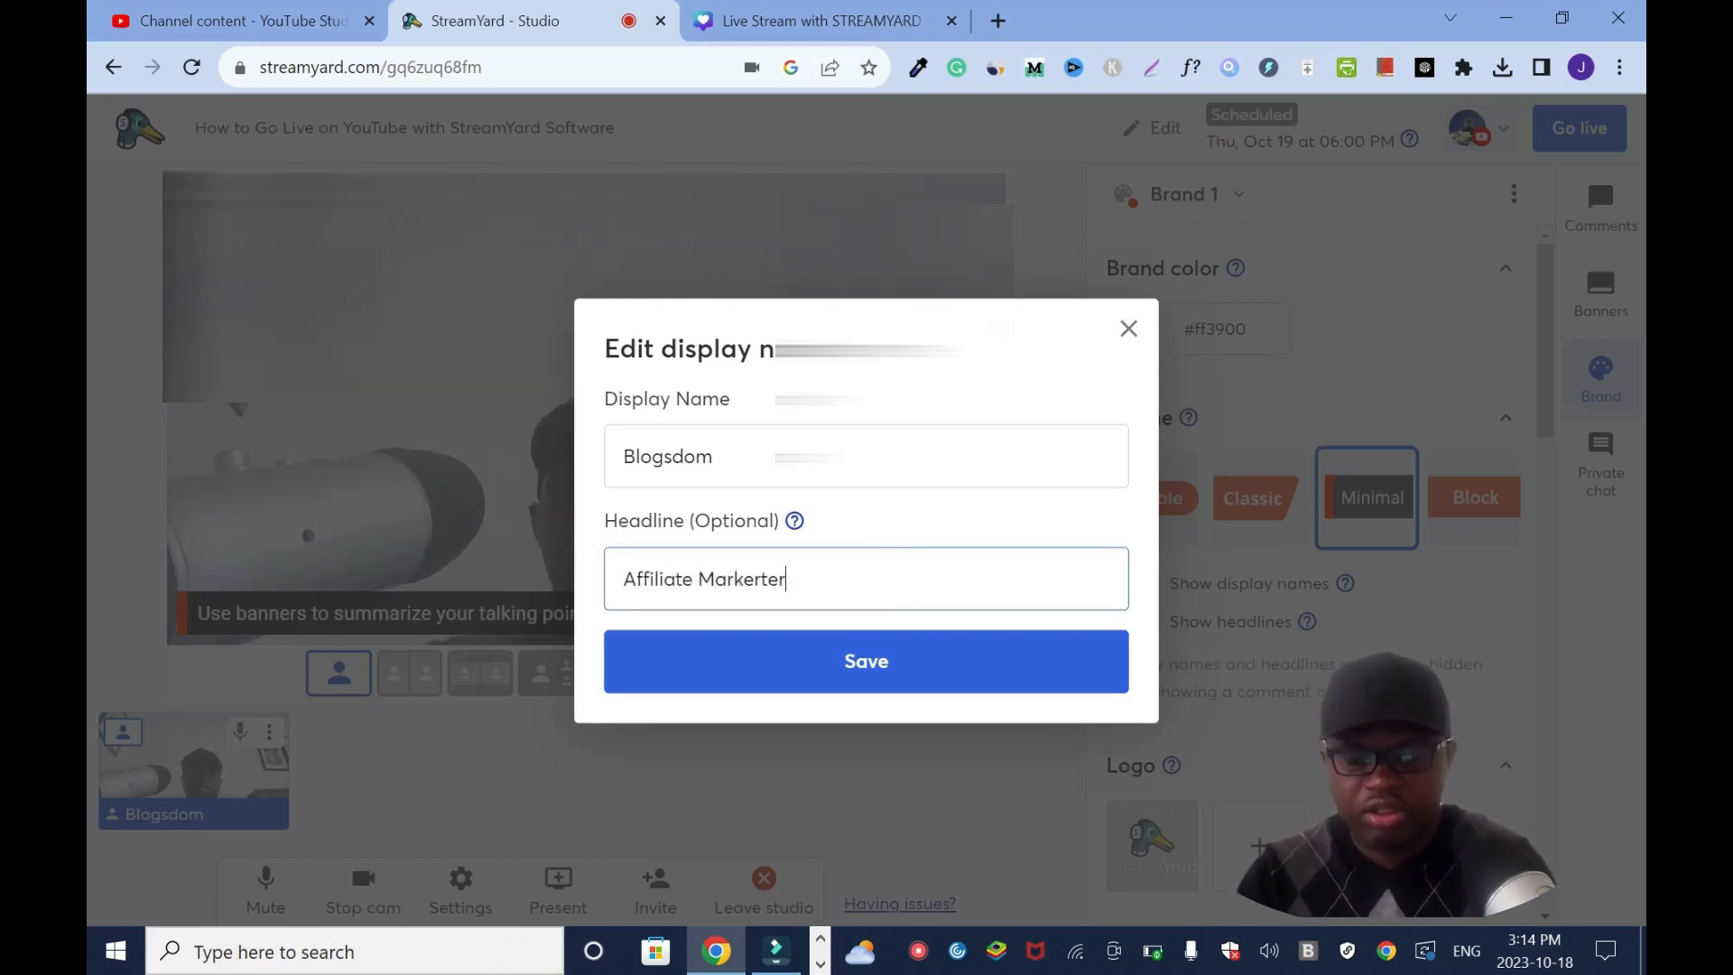
pyautogui.click(912, 681)
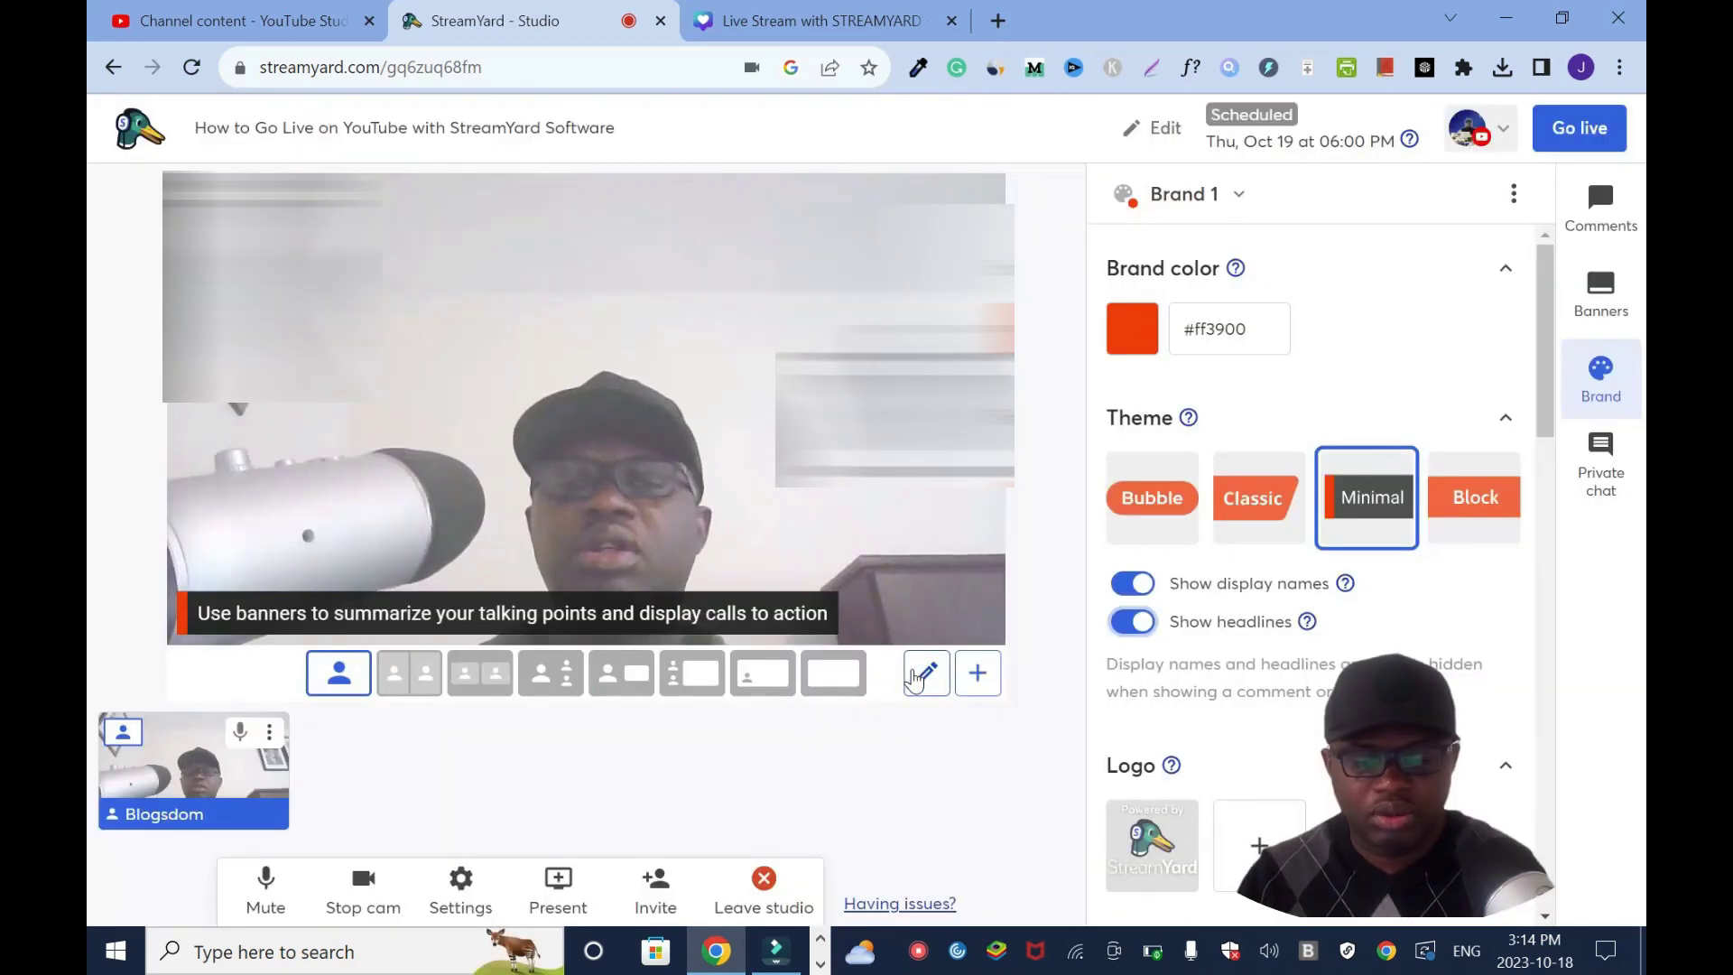
# Step: Open the logo upload without adding a file, and show the Countdown video clip on stage and hide it again
pyautogui.moveTo(1539, 393); pyautogui.dragTo(1151, 495)
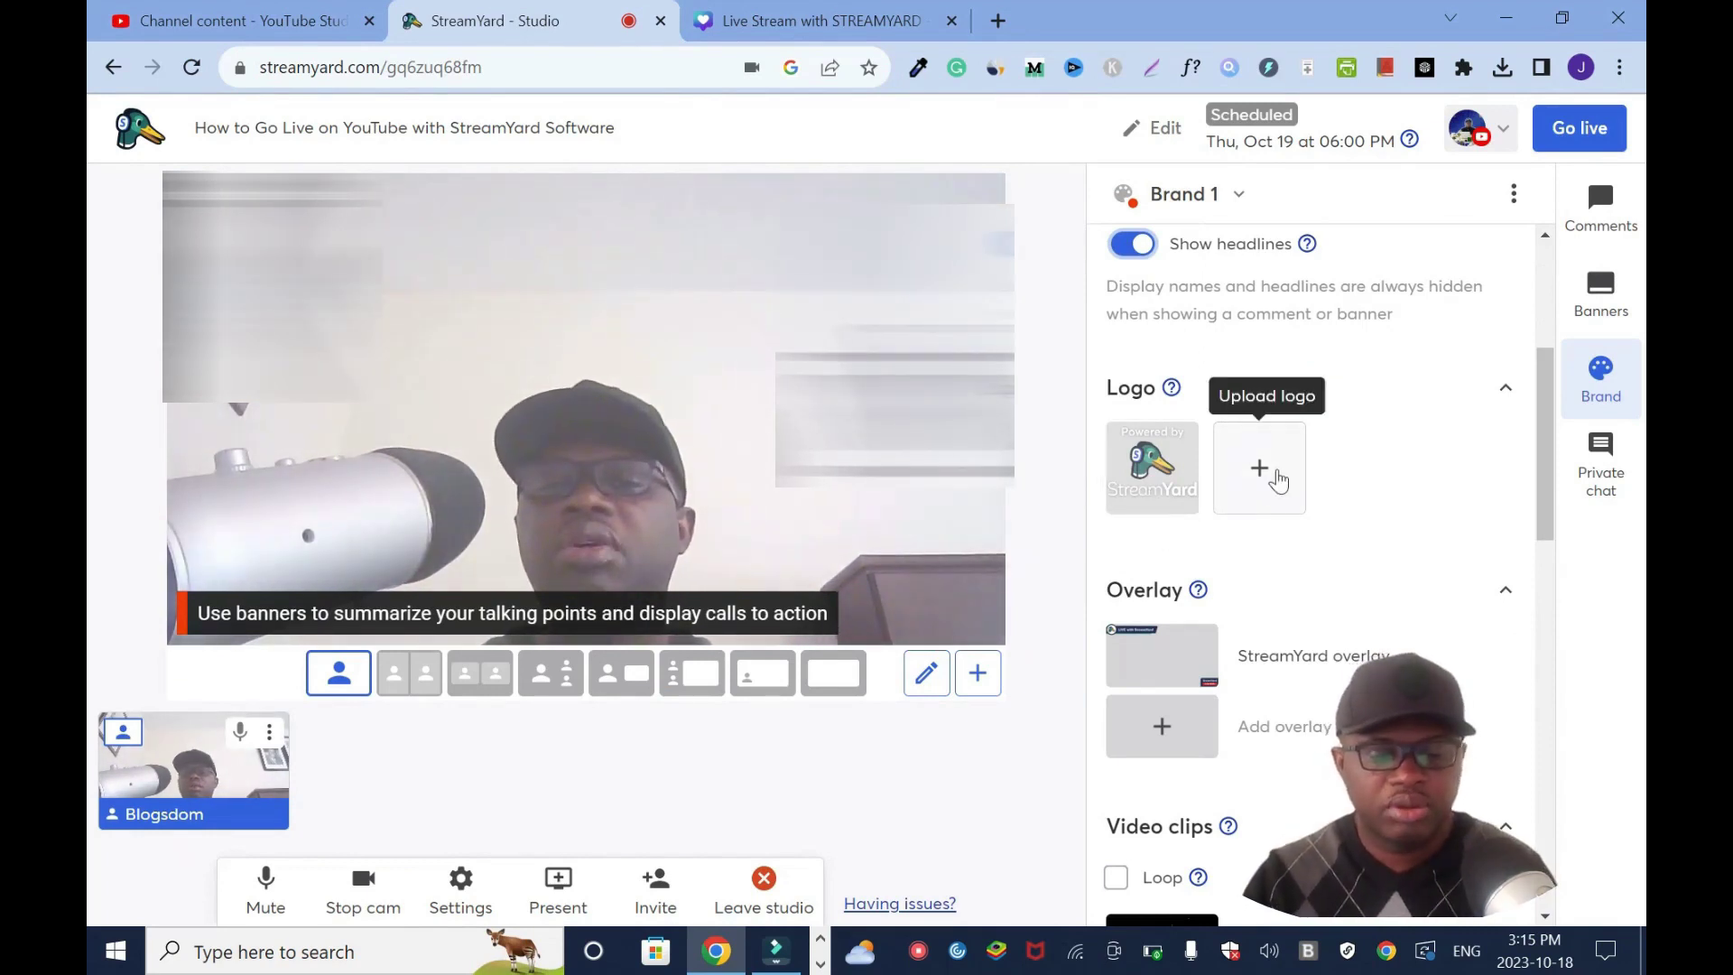
pyautogui.click(1268, 478)
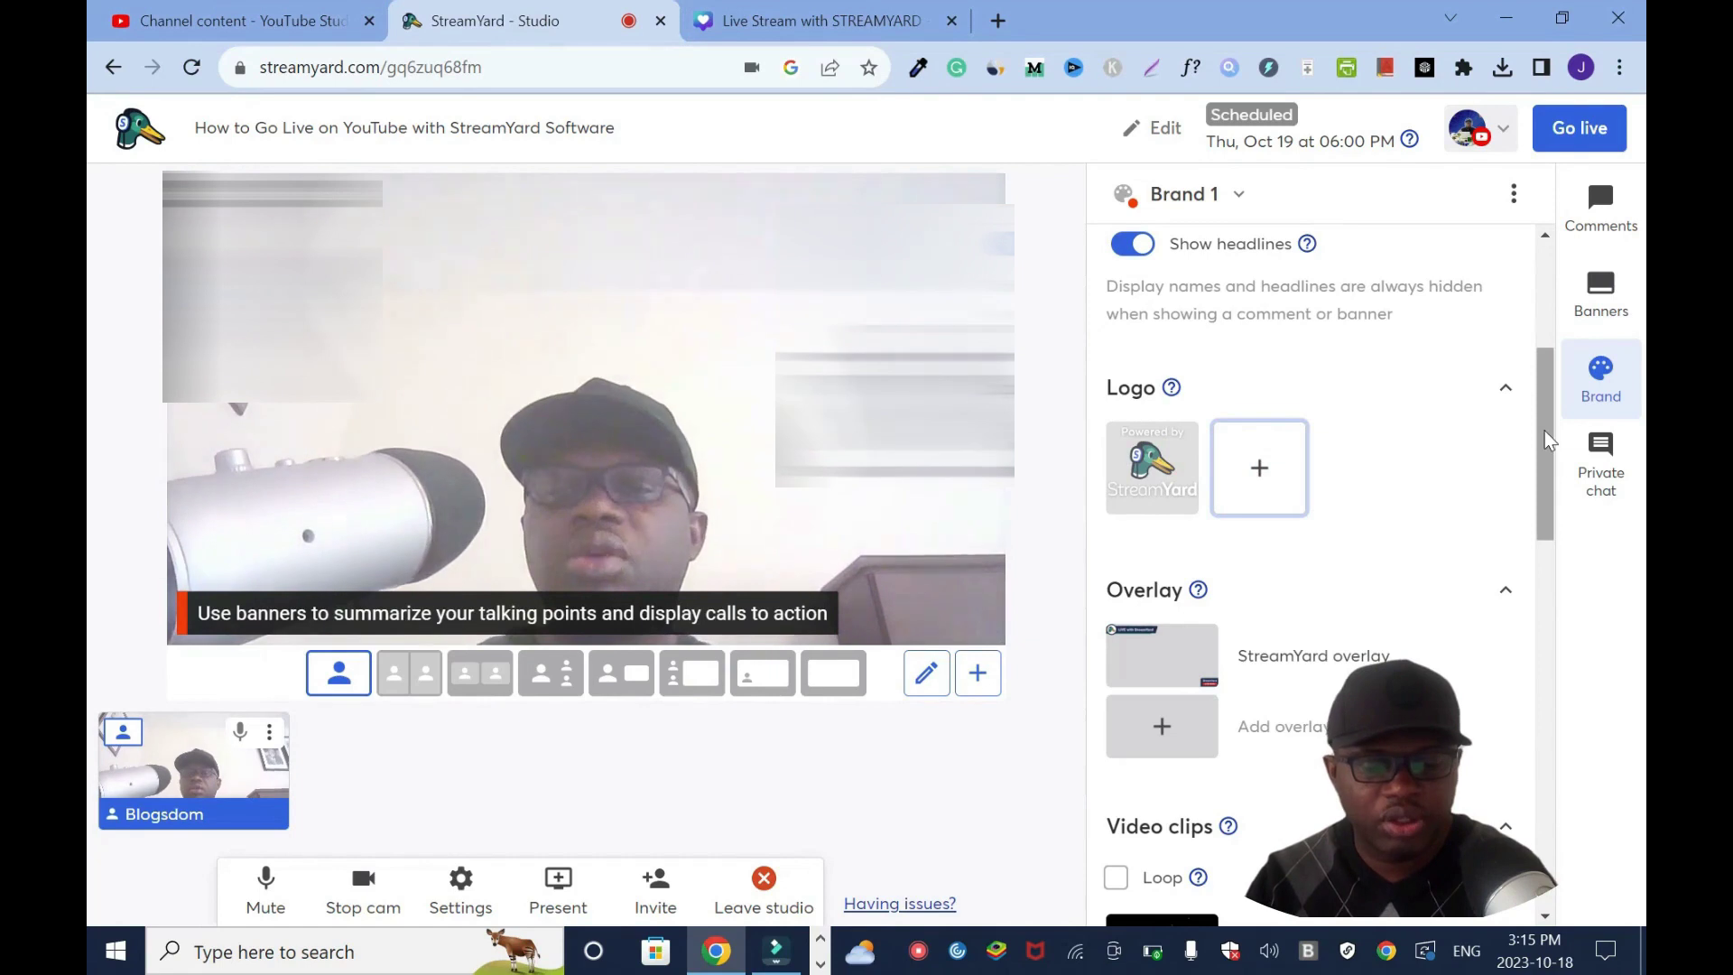
pyautogui.scroll(-5, 1248, 514)
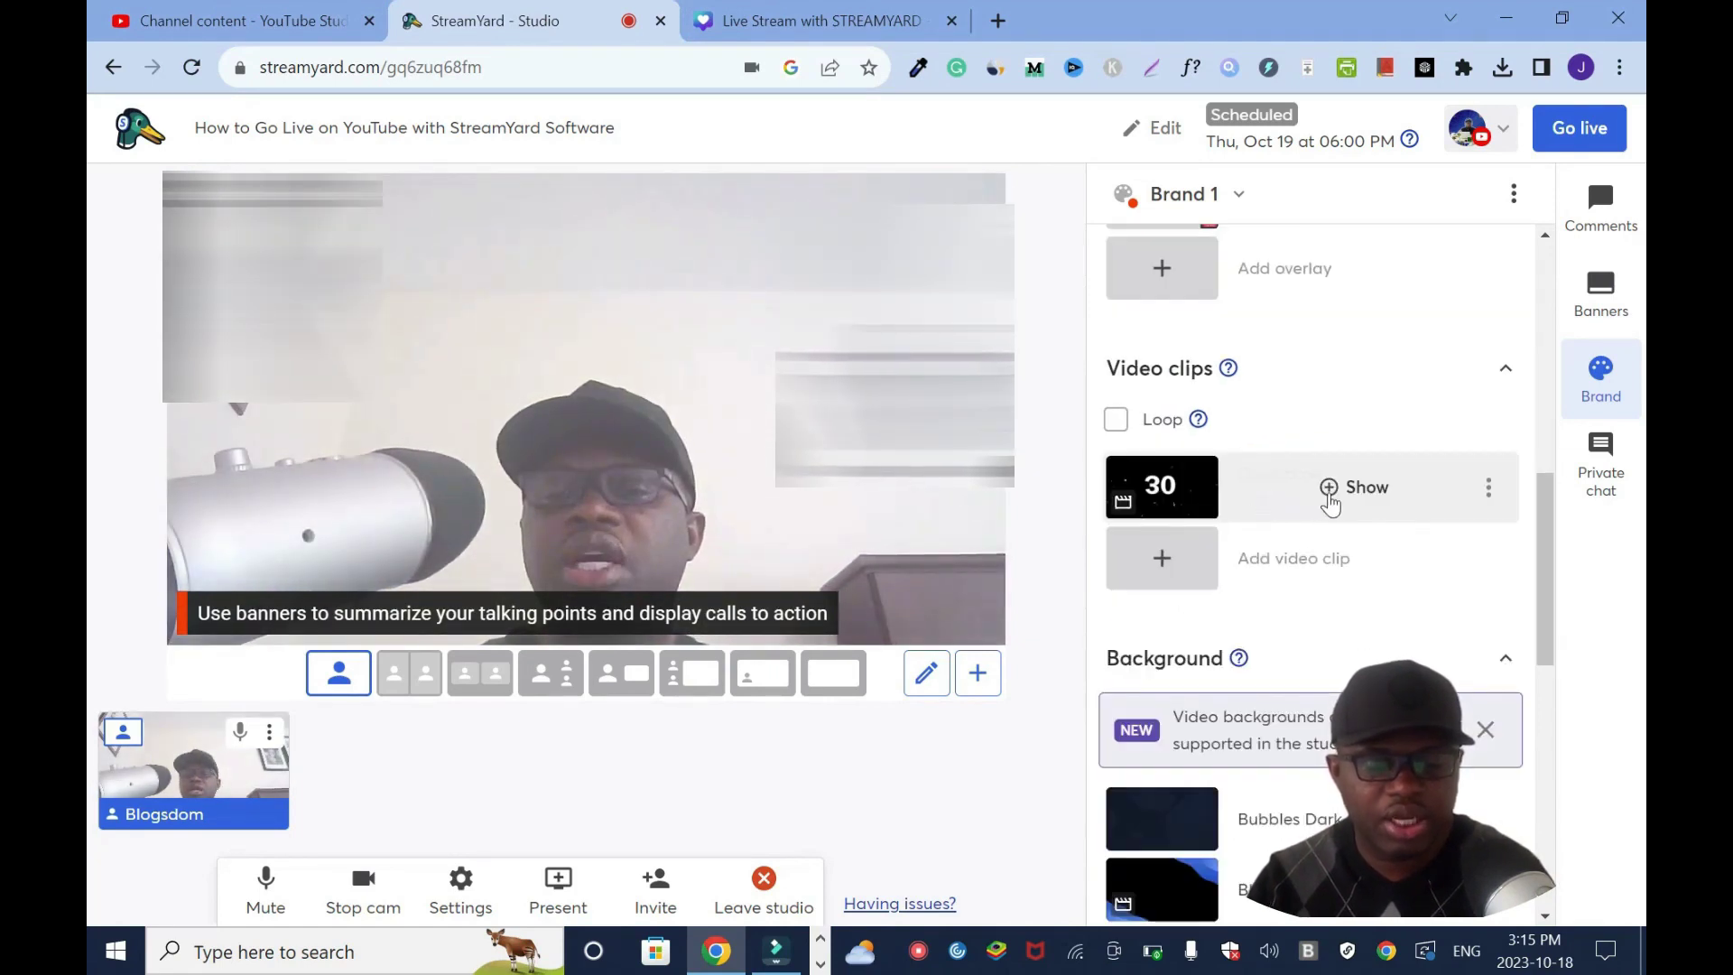
pyautogui.click(1329, 499)
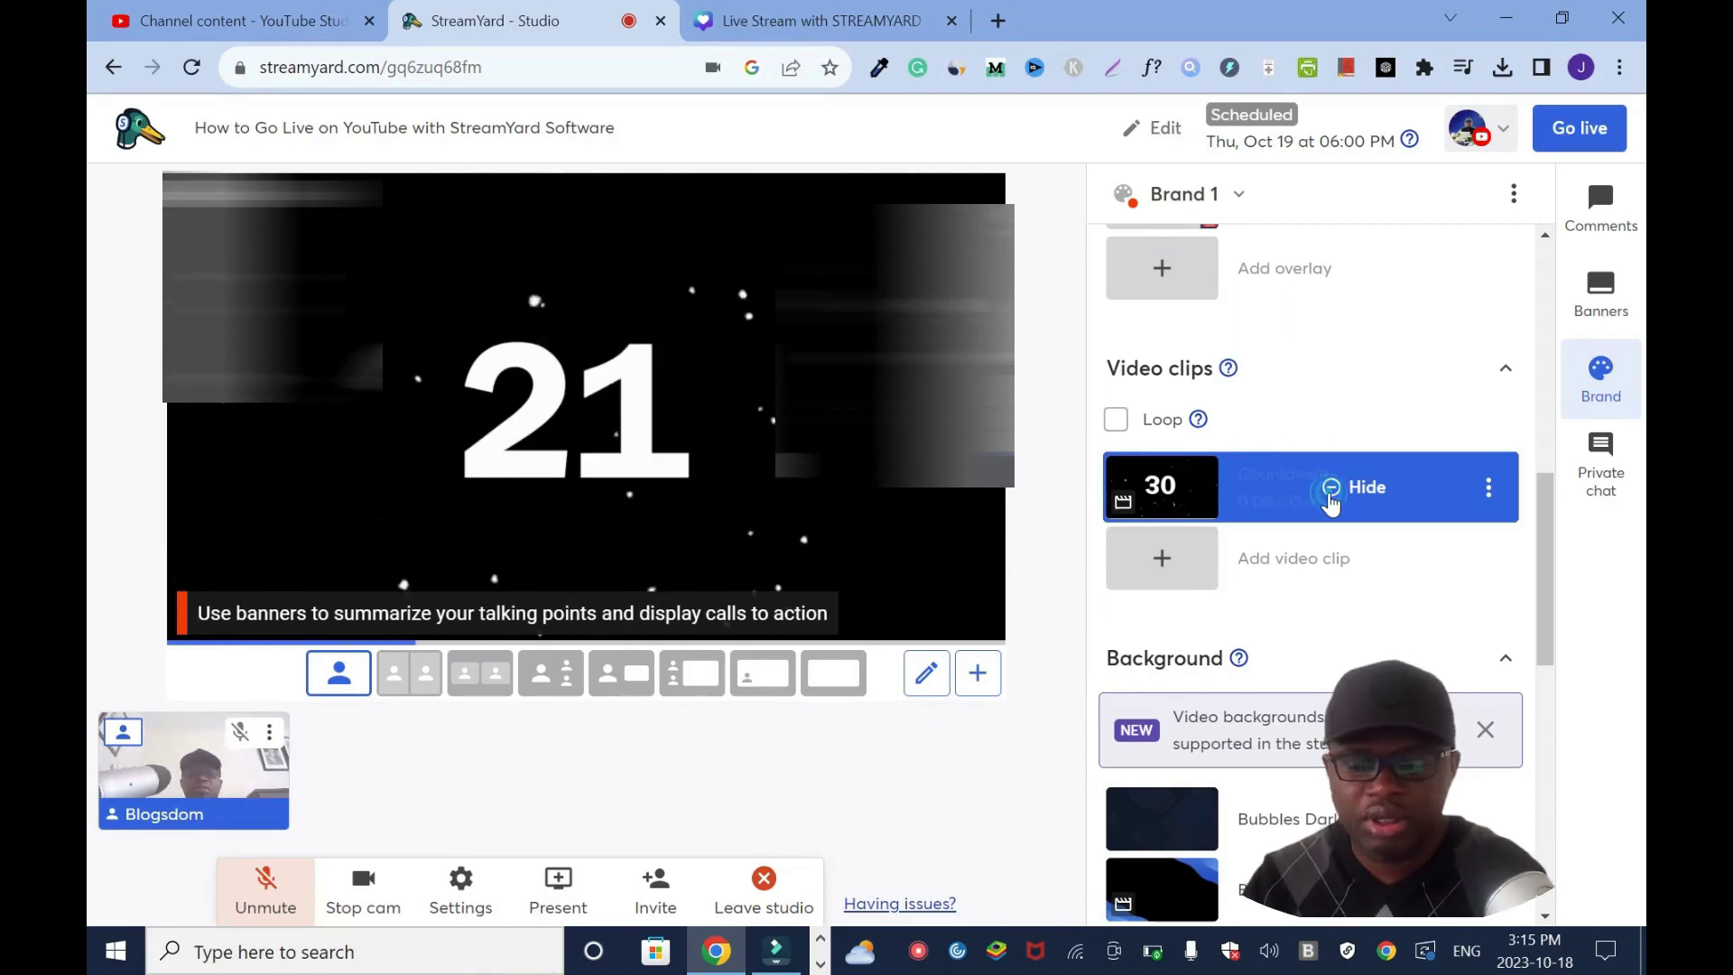
pyautogui.click(1330, 495)
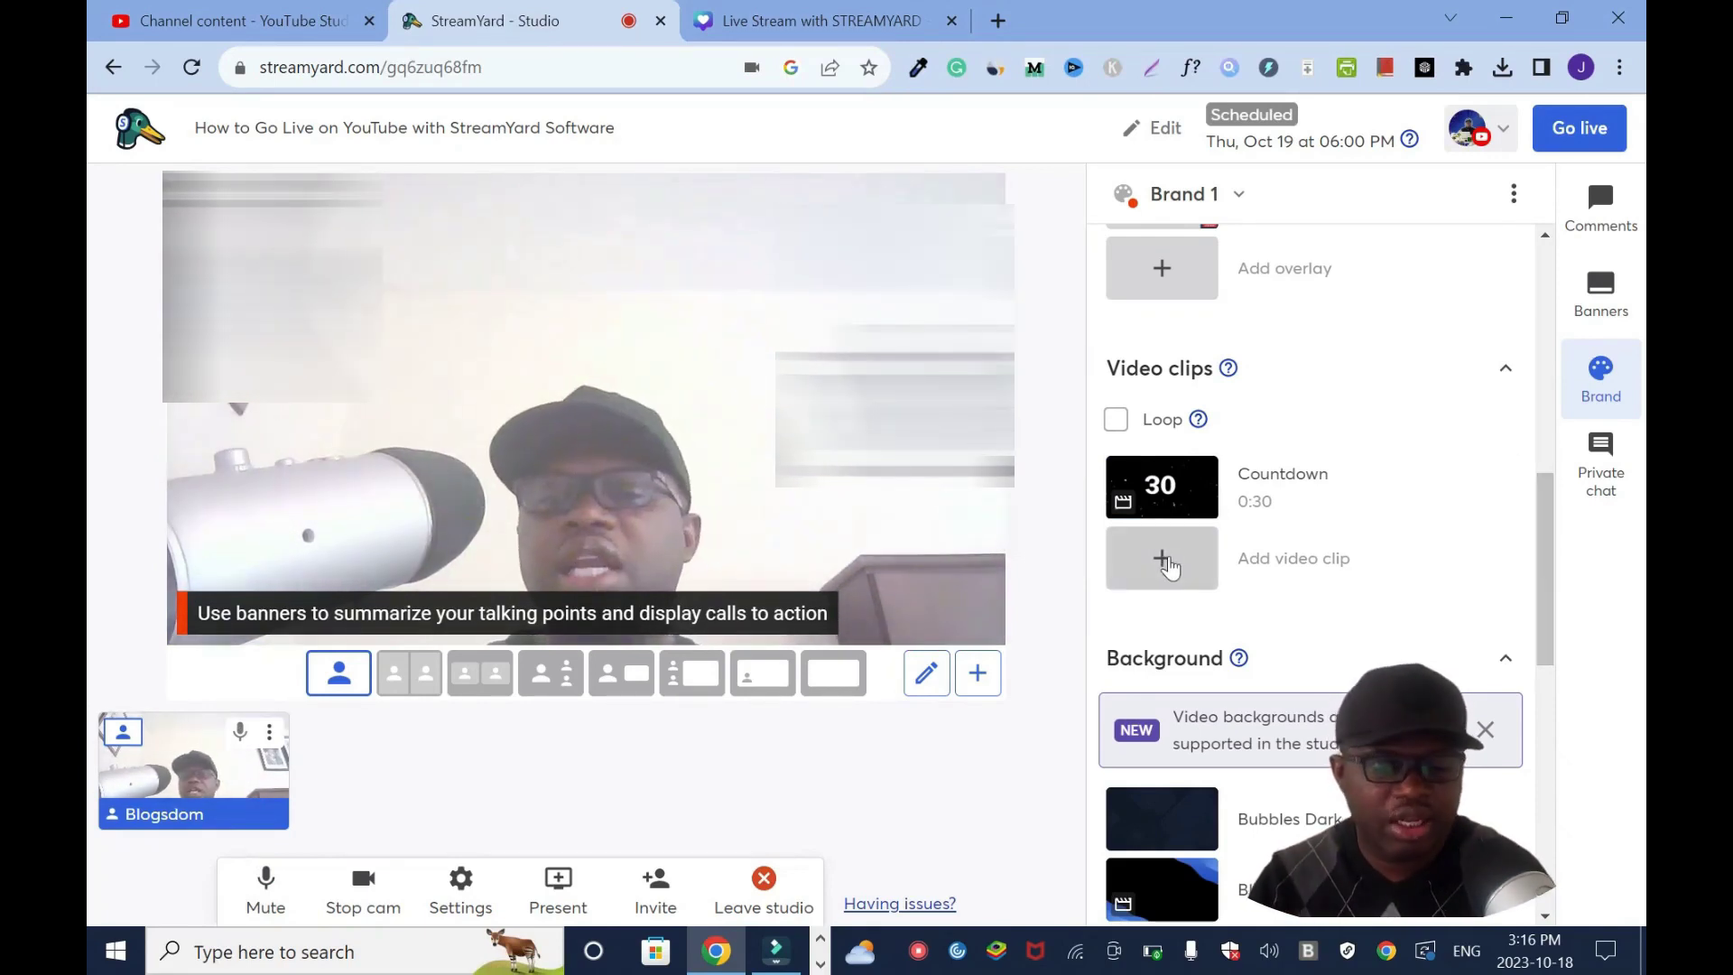
# Step: Play the Acoustic cinematic background music track and stop it, looking over the other tracks
pyautogui.moveTo(1550, 550); pyautogui.dragTo(1544, 758)
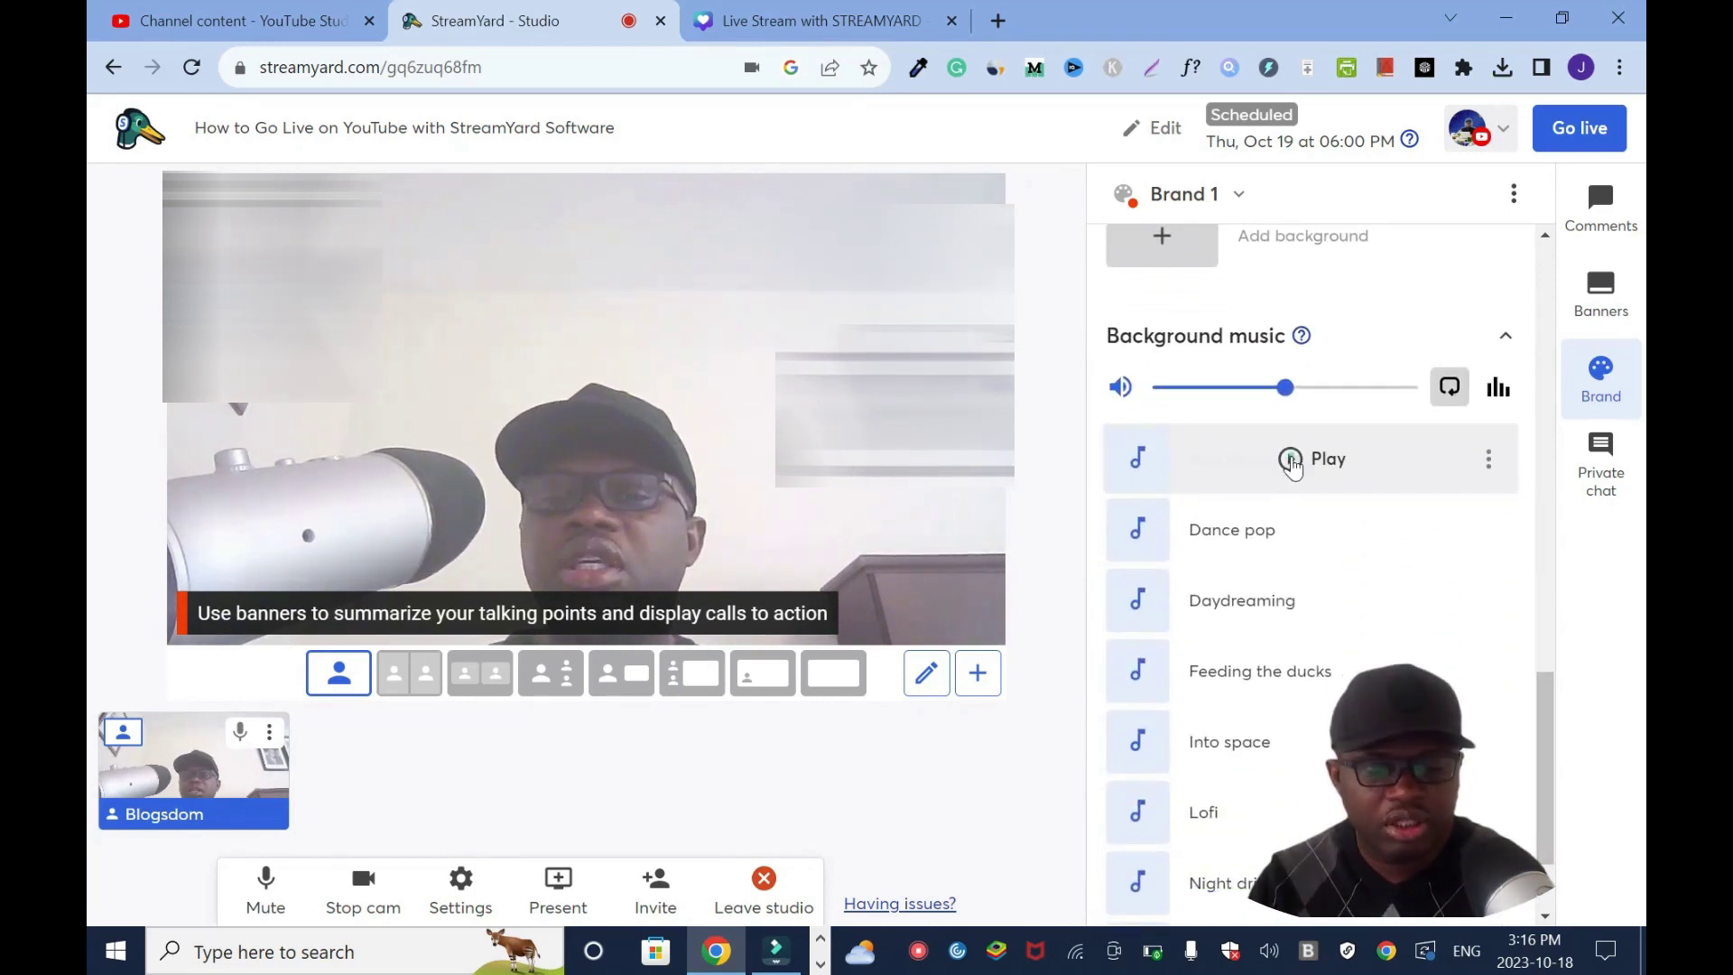
pyautogui.click(1292, 460)
pyautogui.click(1290, 458)
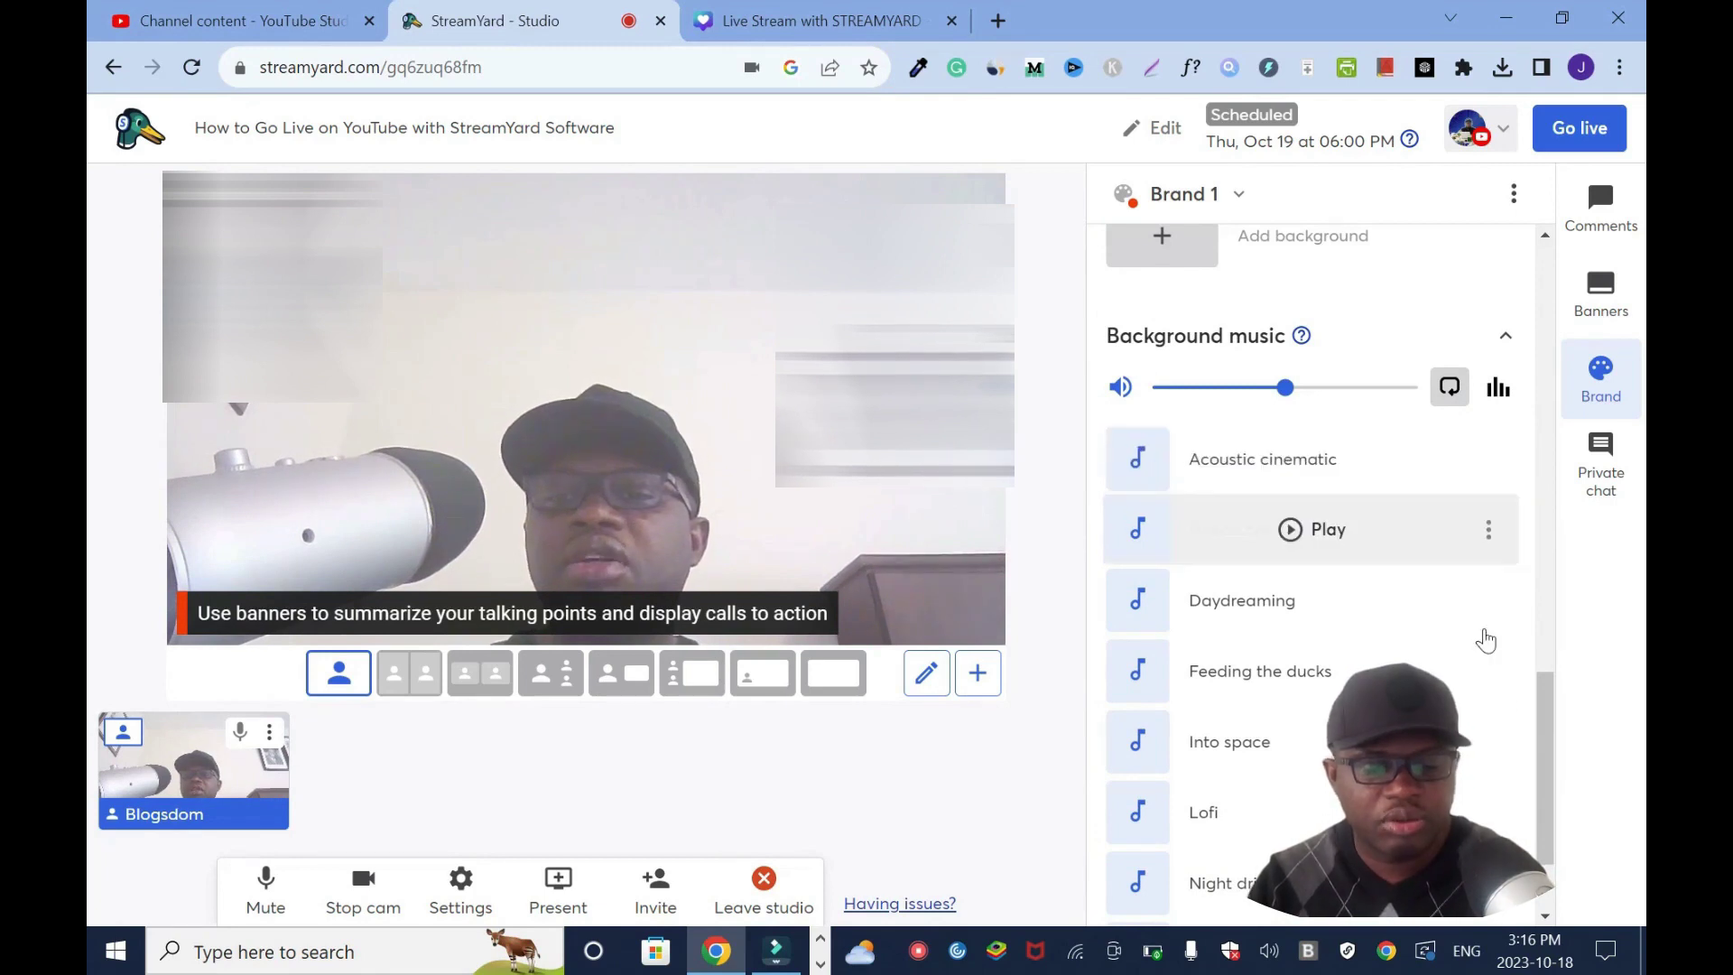
pyautogui.moveTo(1227, 826)
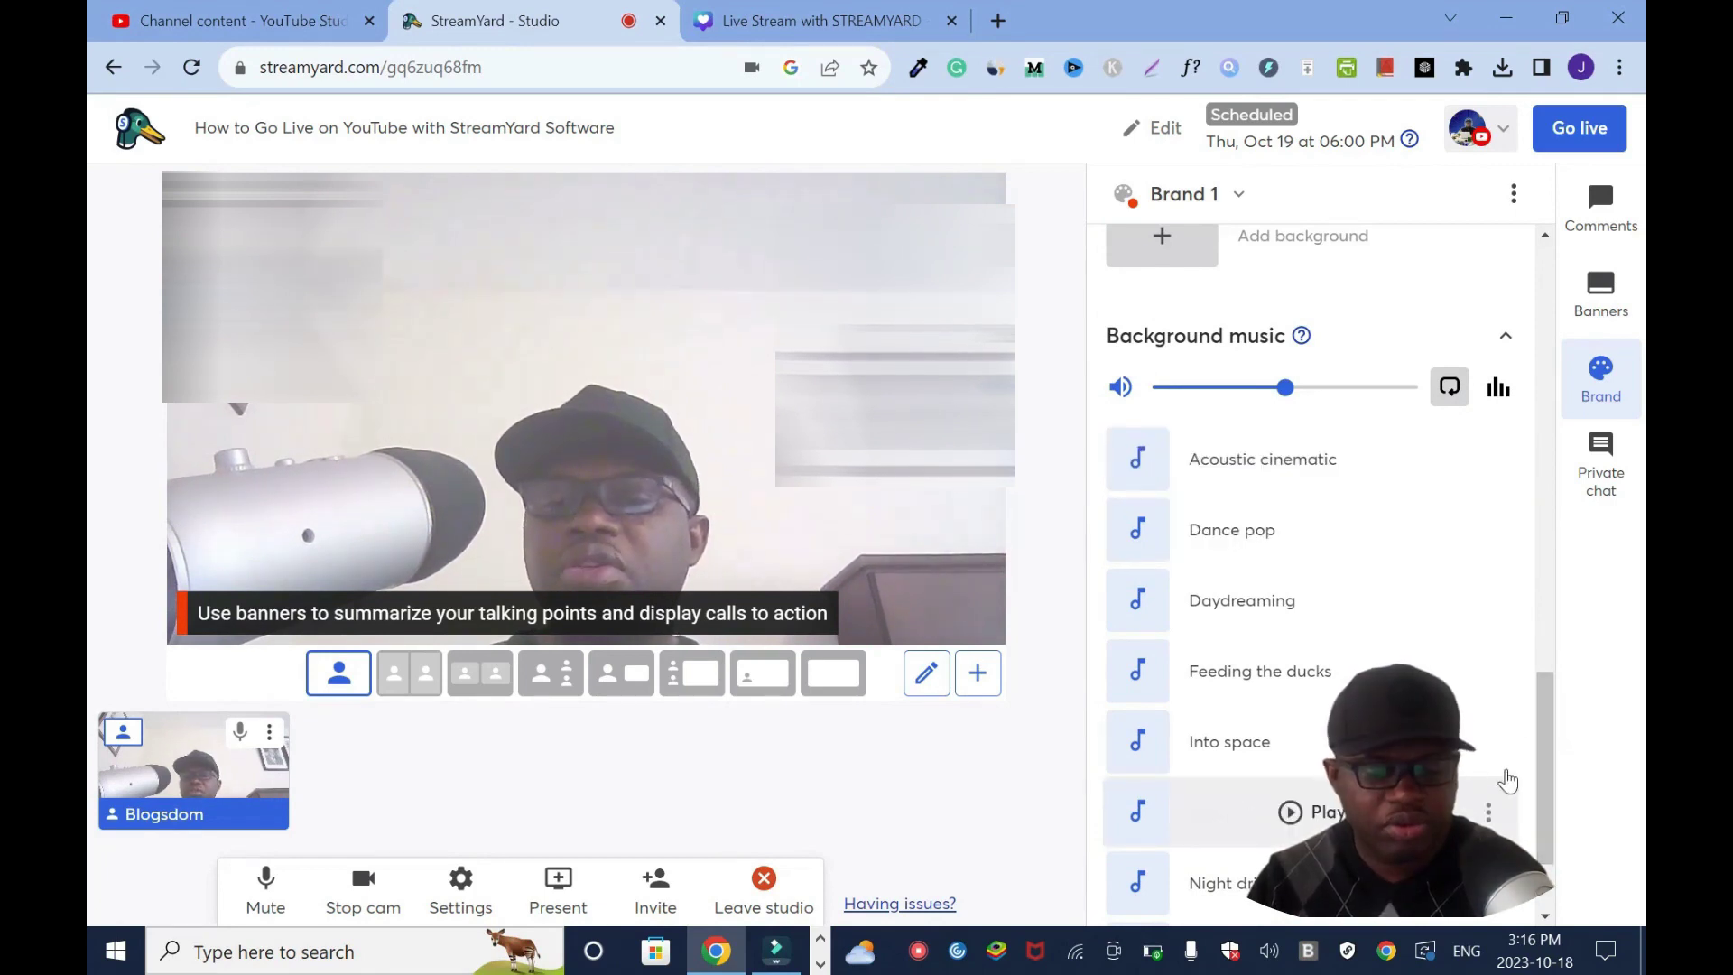
pyautogui.moveTo(1545, 766); pyautogui.dragTo(1567, 339)
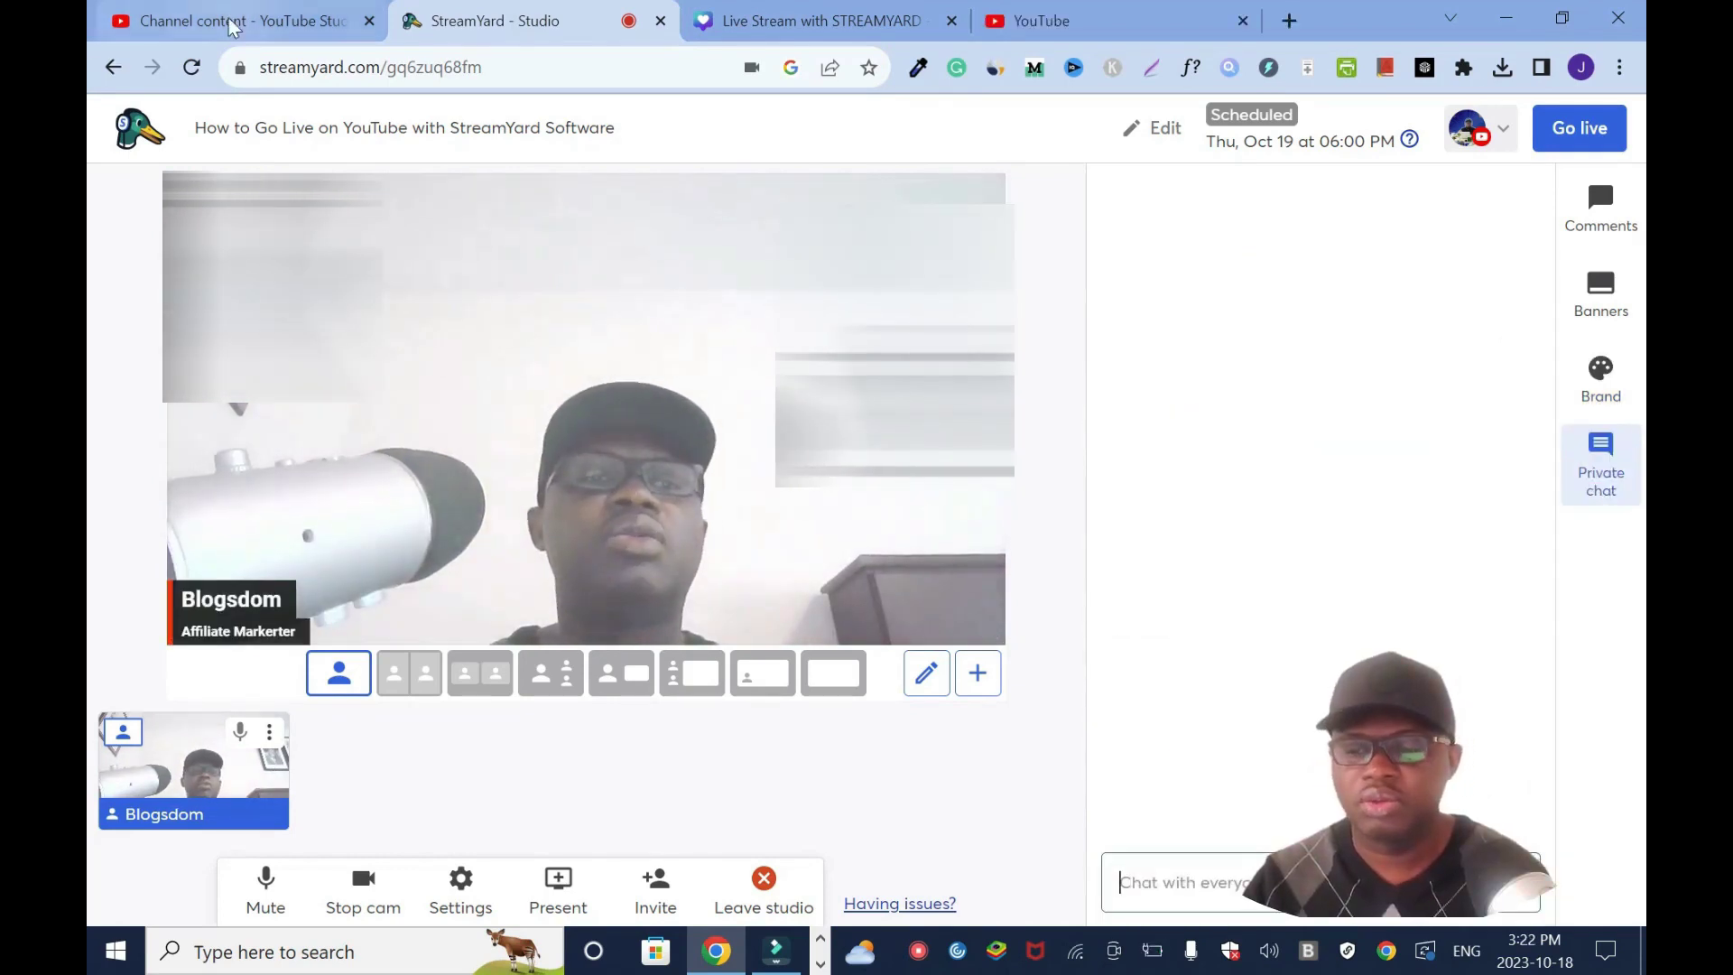
# Step: Switch to YouTube Studio and open the details of the upcoming stream "How to Go Live on YouTube with StreamYard Software"
pyautogui.click(237, 23)
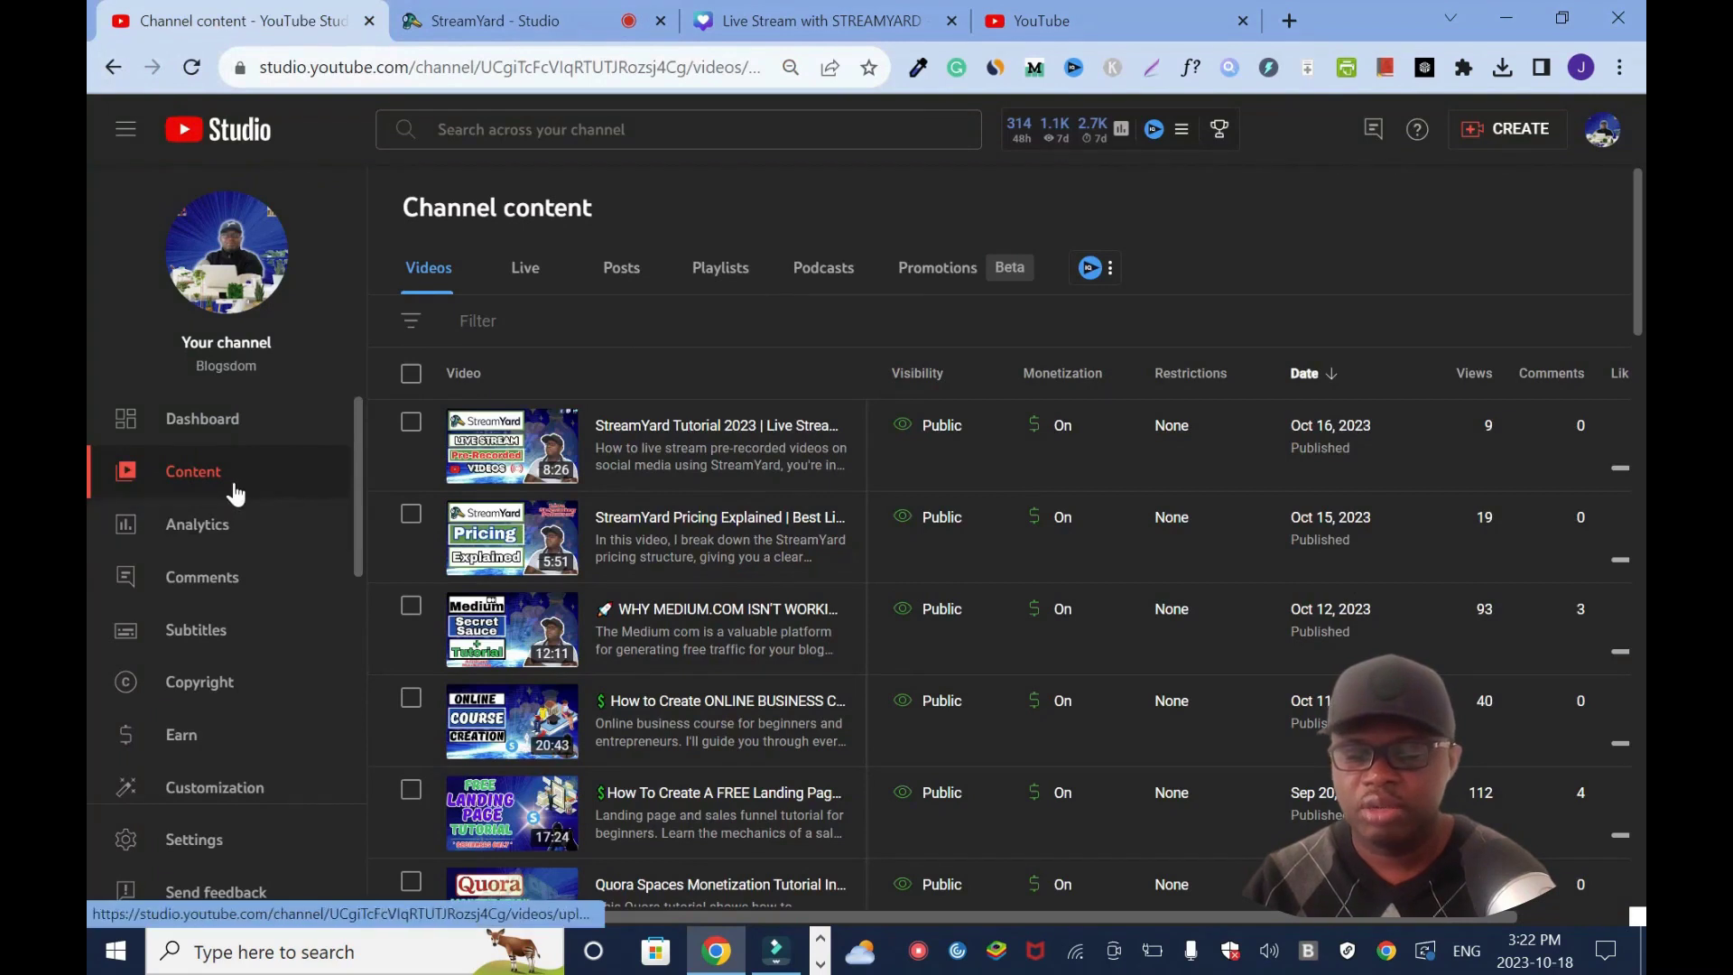
pyautogui.click(524, 270)
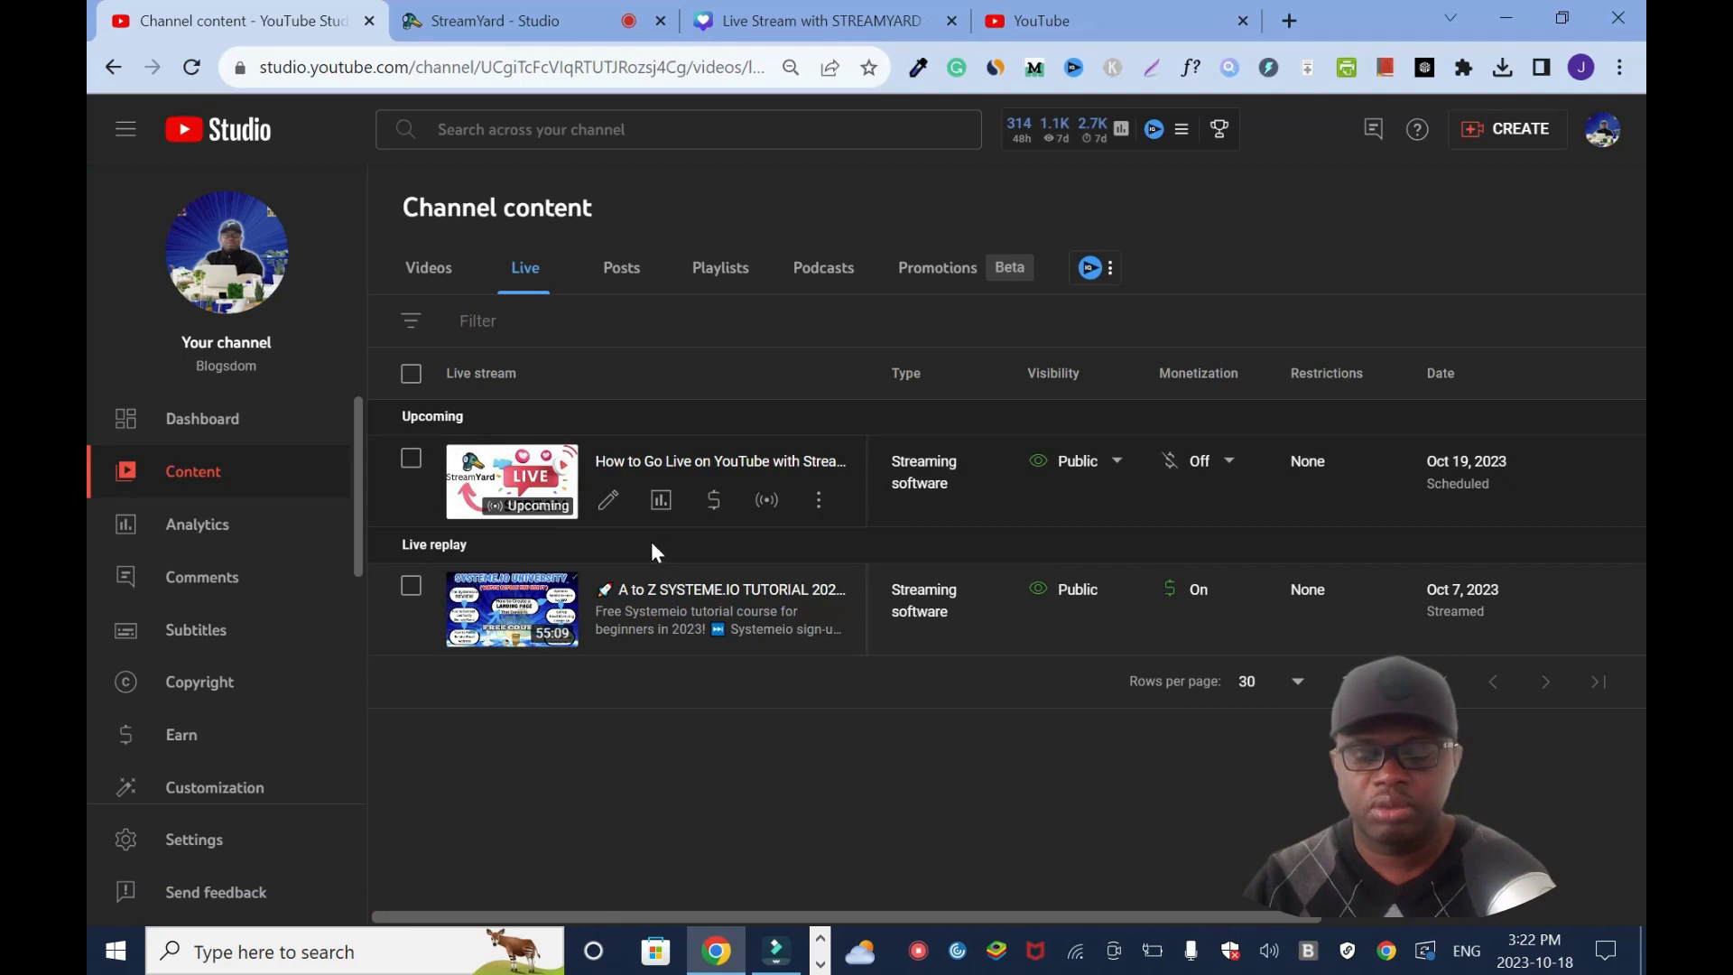
pyautogui.click(612, 509)
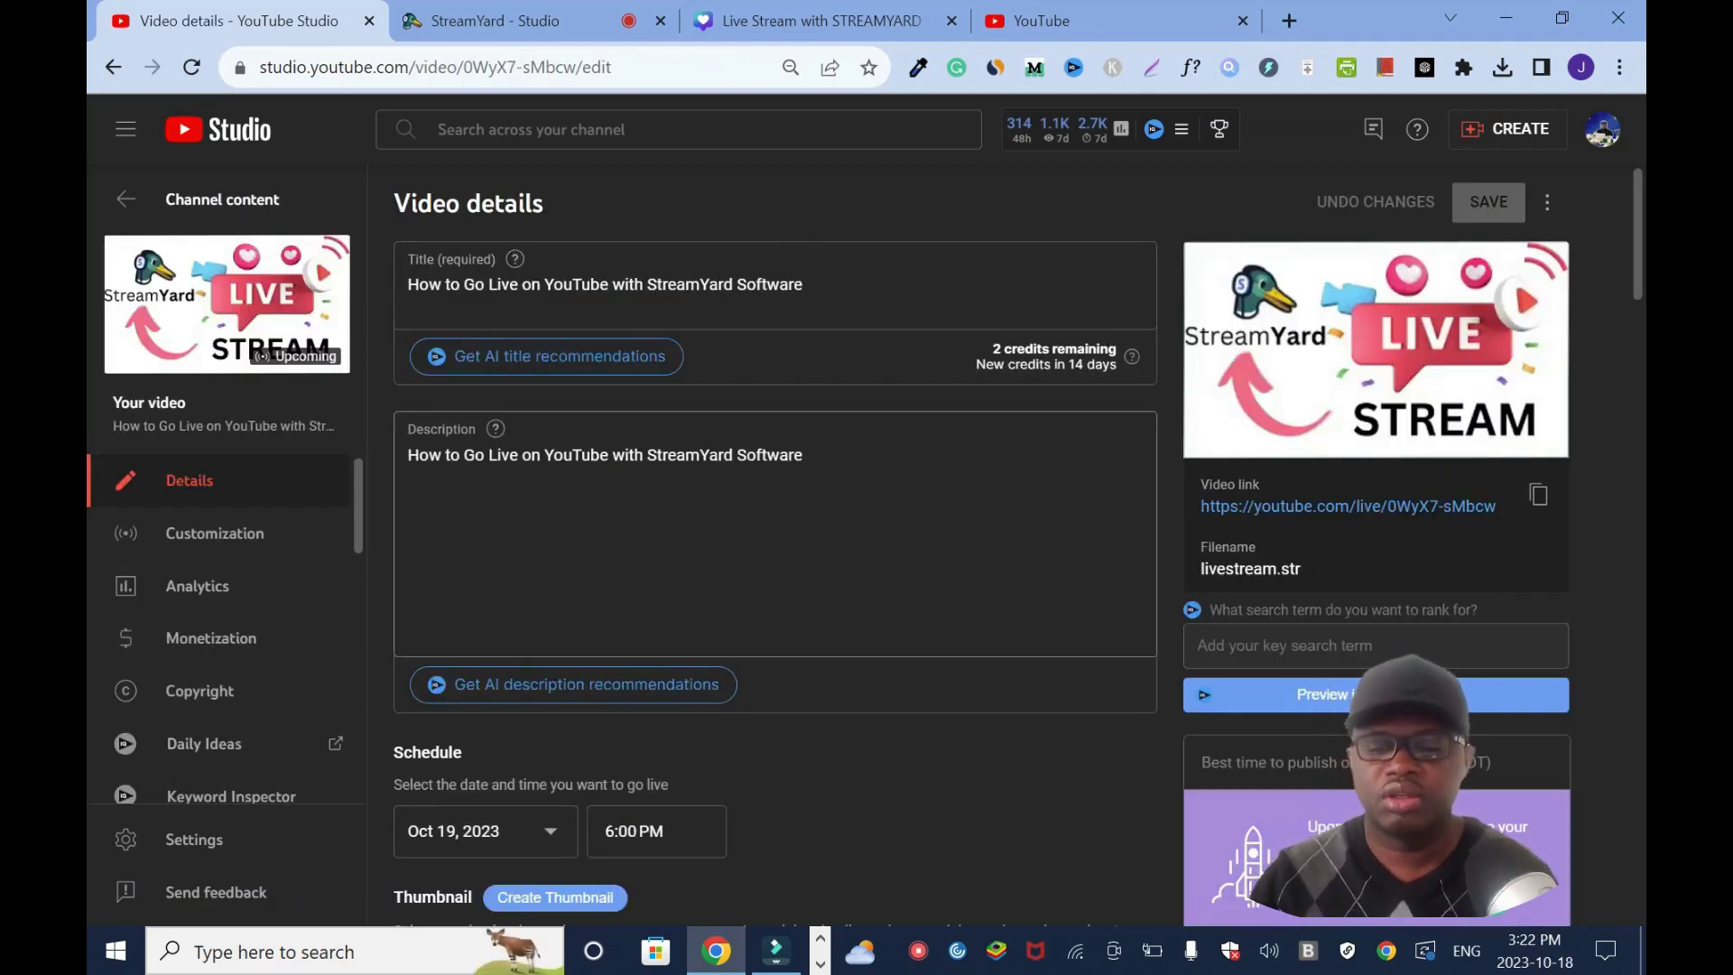
# Step: Review the stream's schedule and thumbnail, and look through the available playlists without choosing one
pyautogui.scroll(-5, 988, 287)
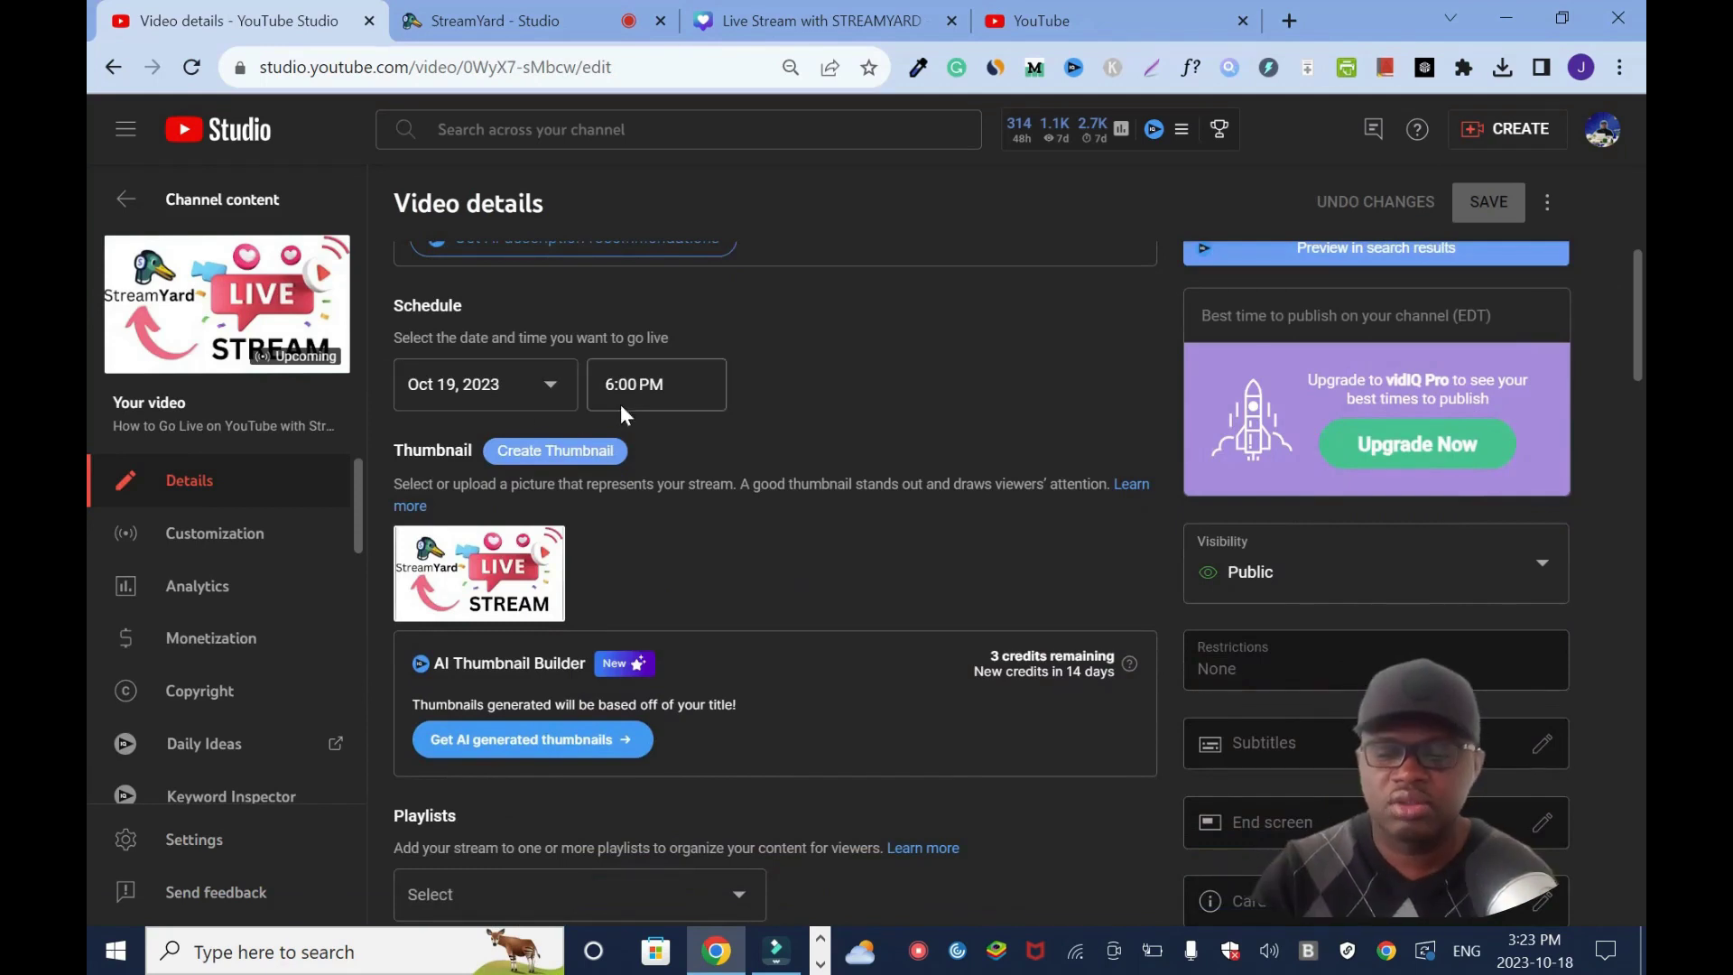
pyautogui.scroll(-3, 88, 379)
pyautogui.scroll(2, 87, 388)
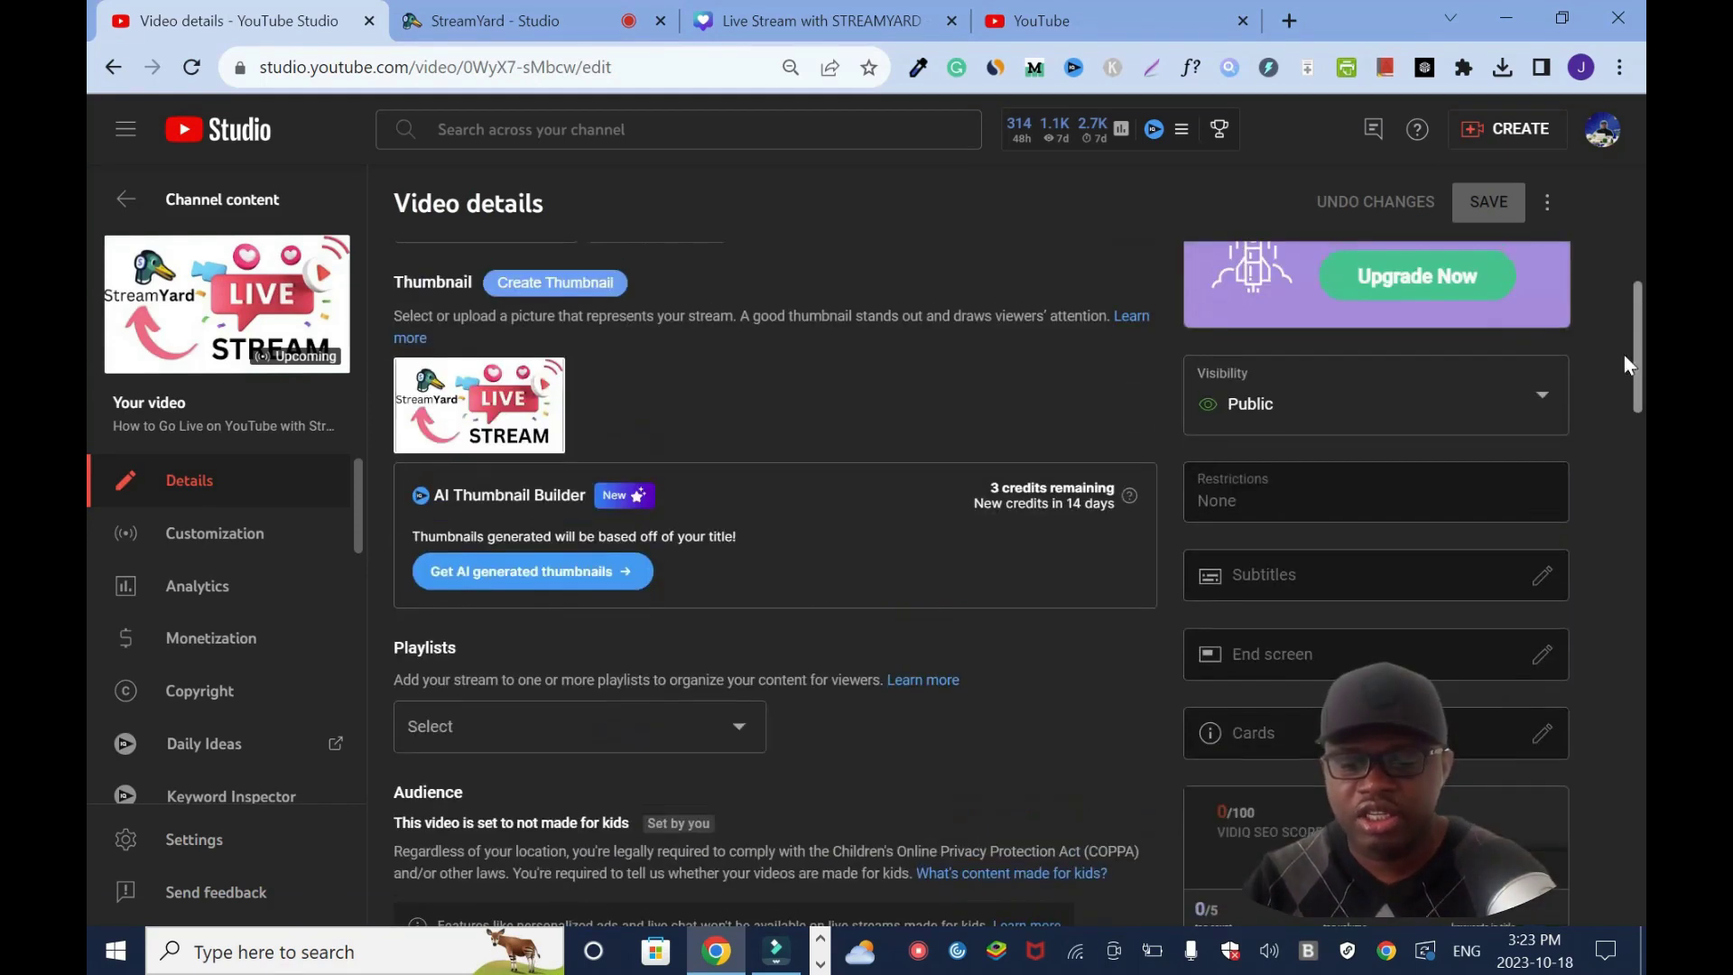
pyautogui.scroll(-3, 84, 390)
pyautogui.click(445, 478)
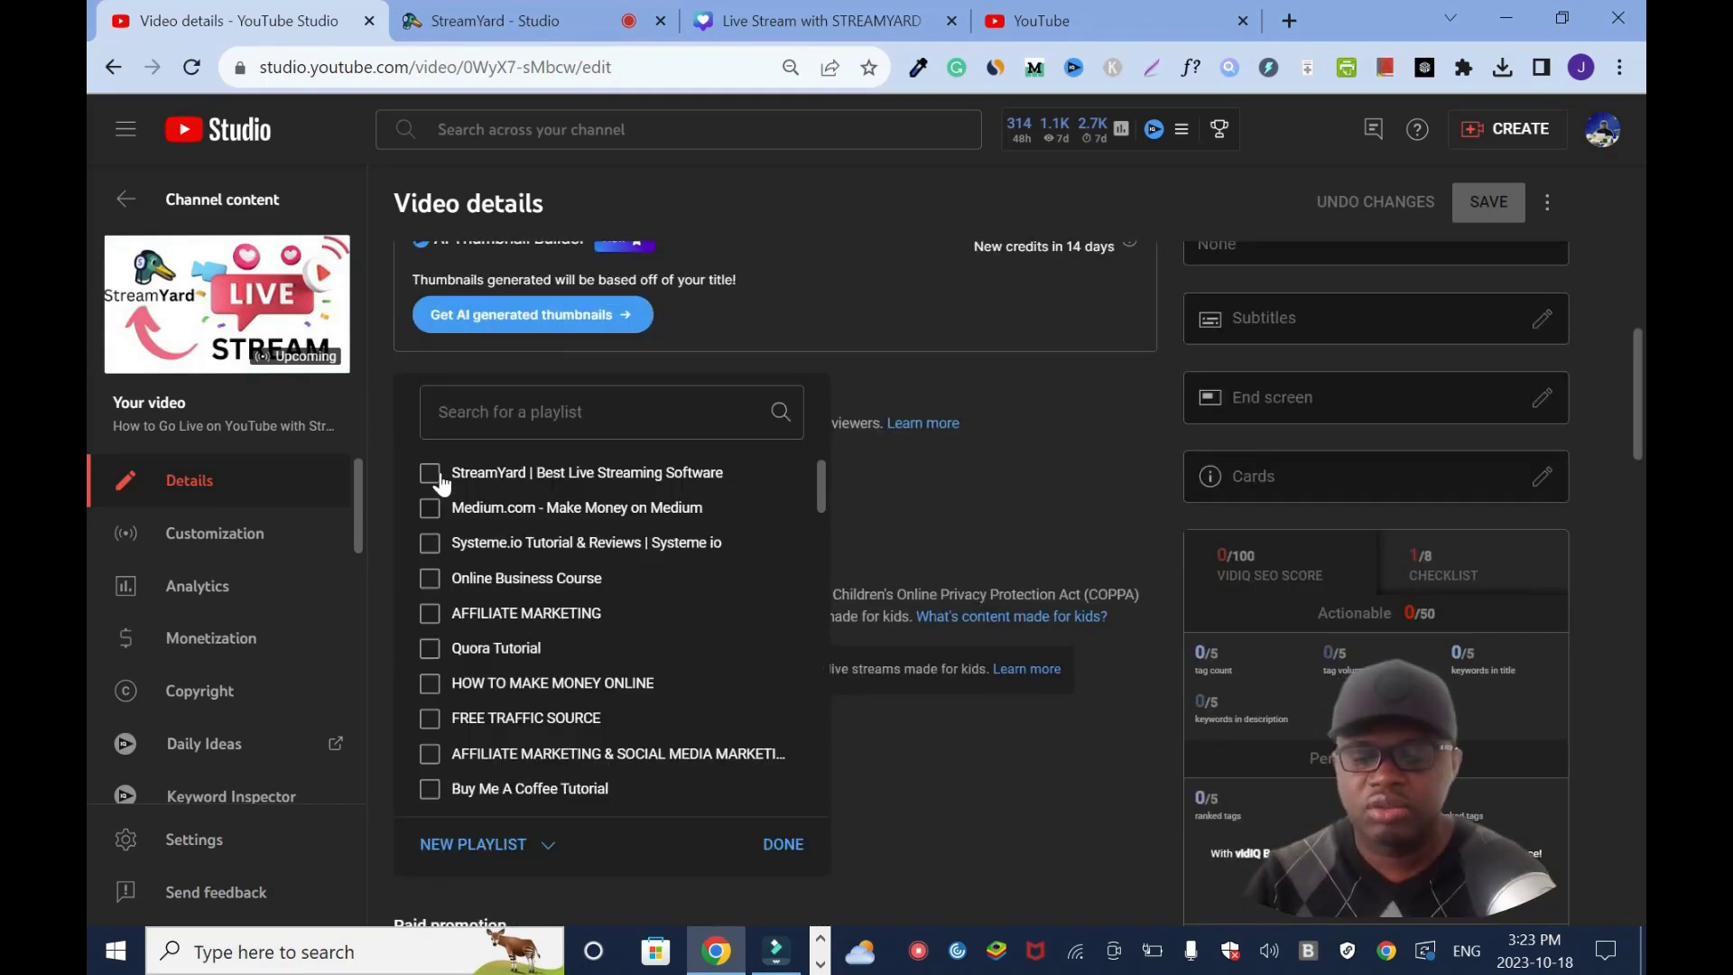
pyautogui.click(1044, 440)
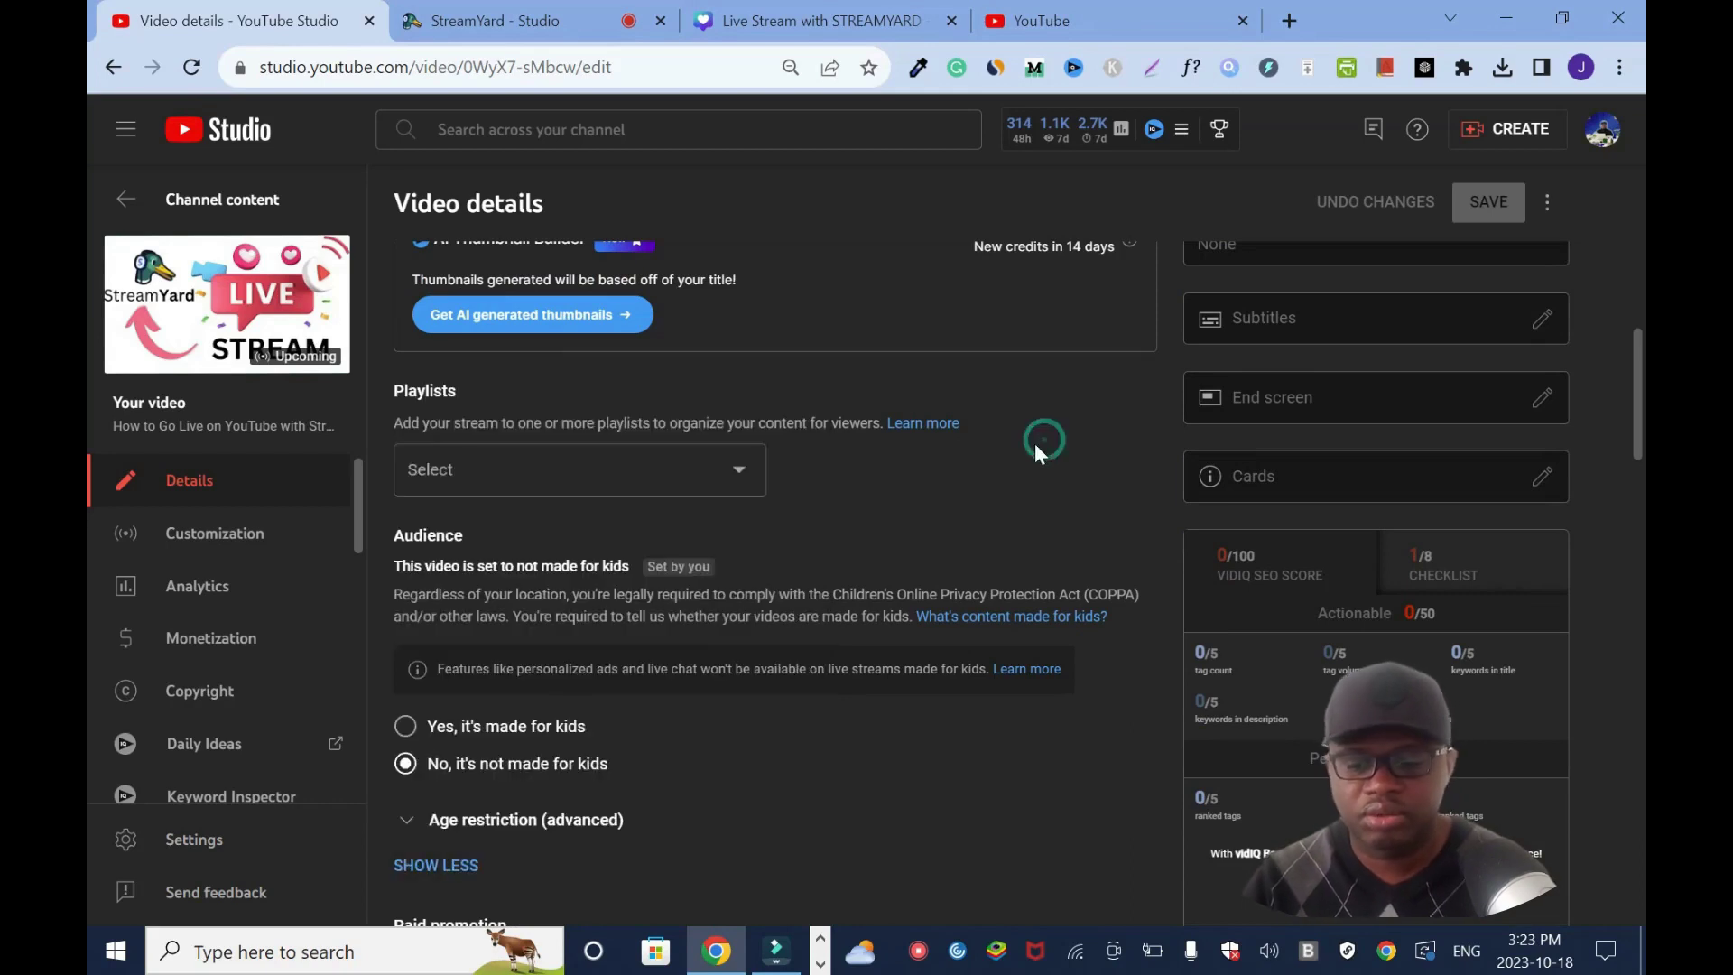
# Step: Add the tag "streamyard" to the live stream's details
pyautogui.scroll(-4, 85, 417)
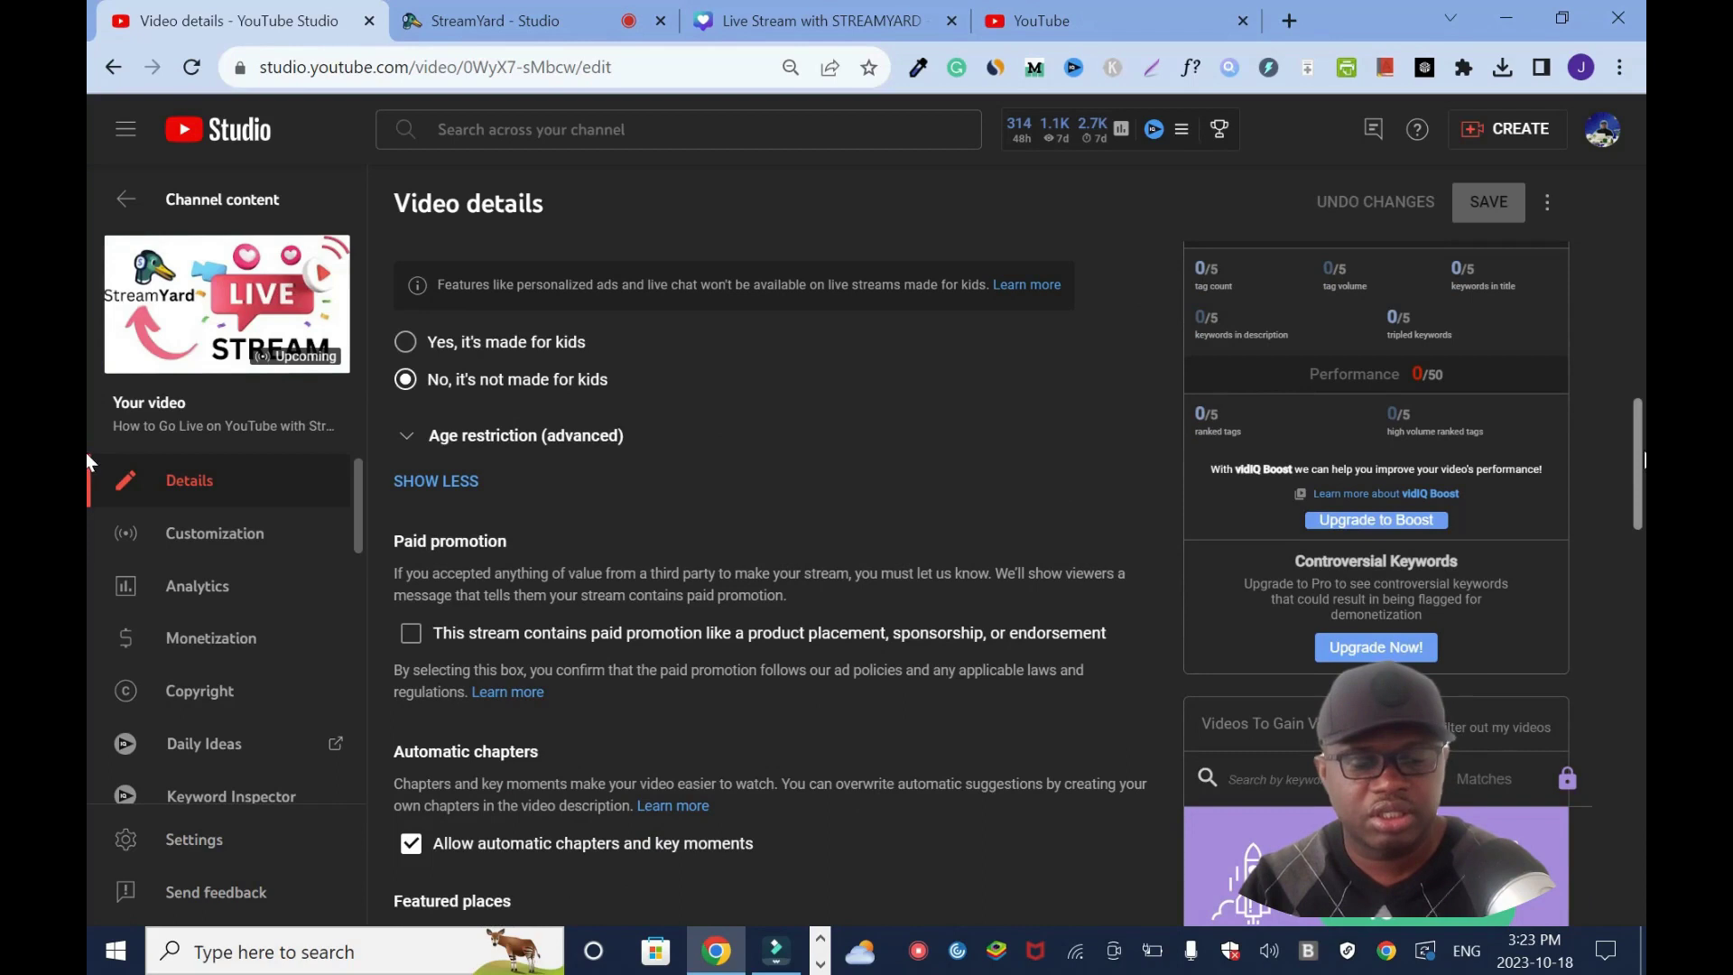
pyautogui.scroll(-5, 84, 452)
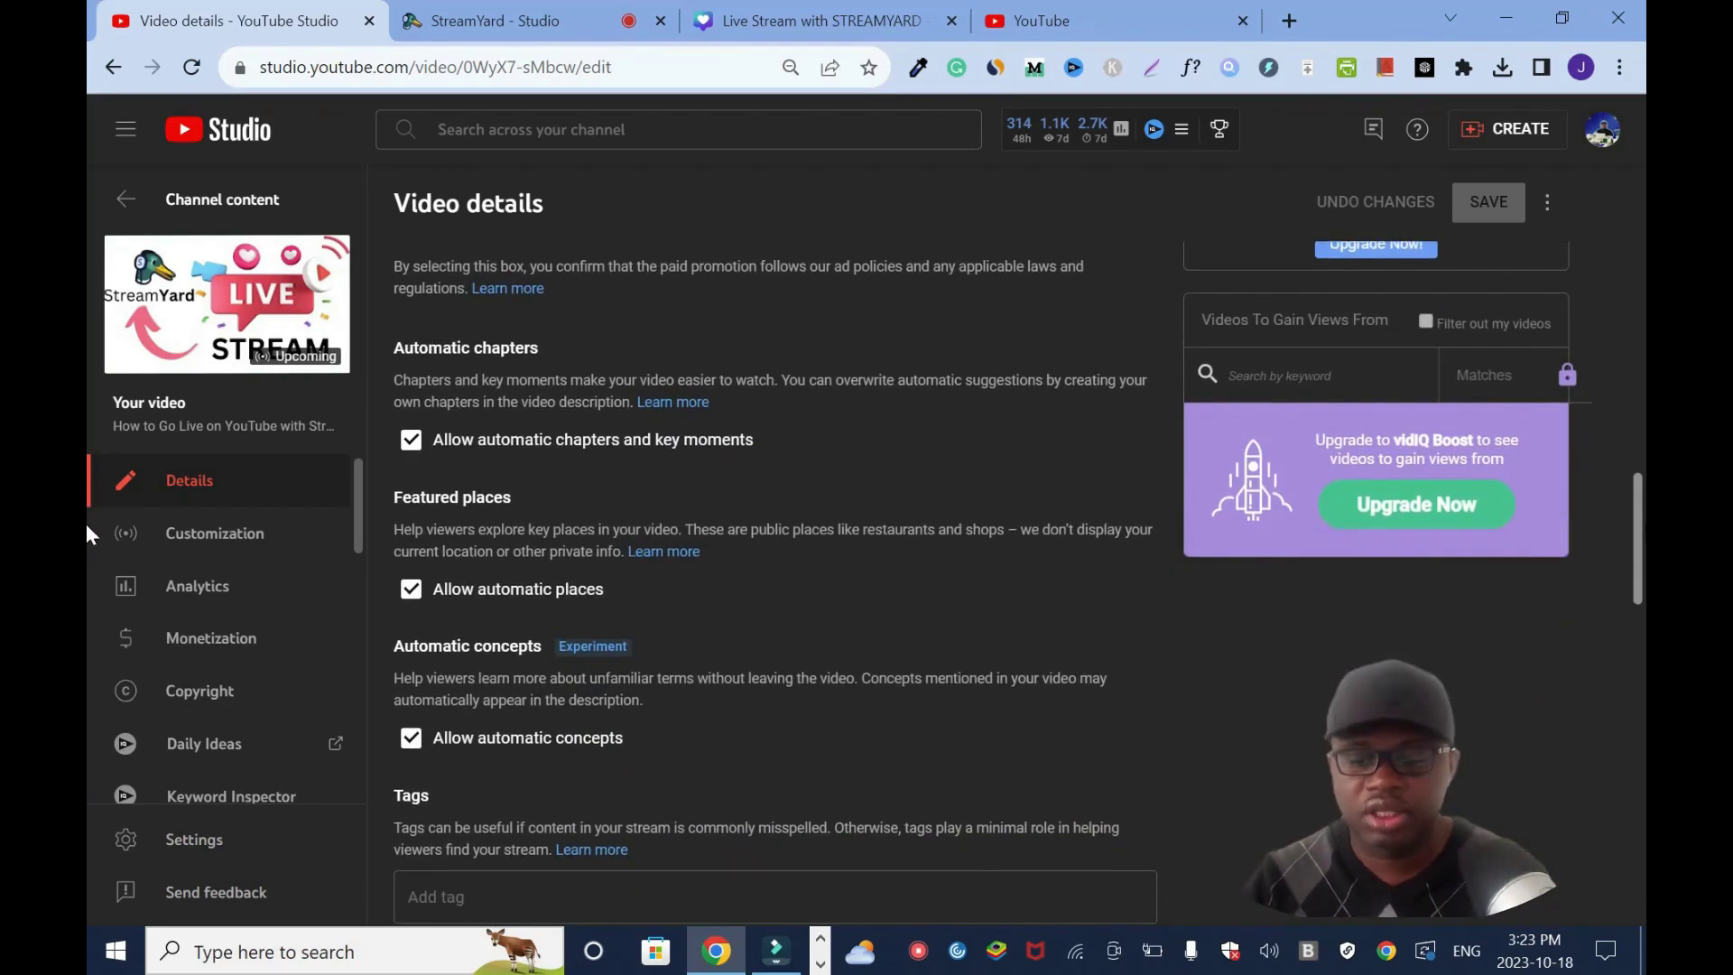
pyautogui.scroll(-3, 85, 577)
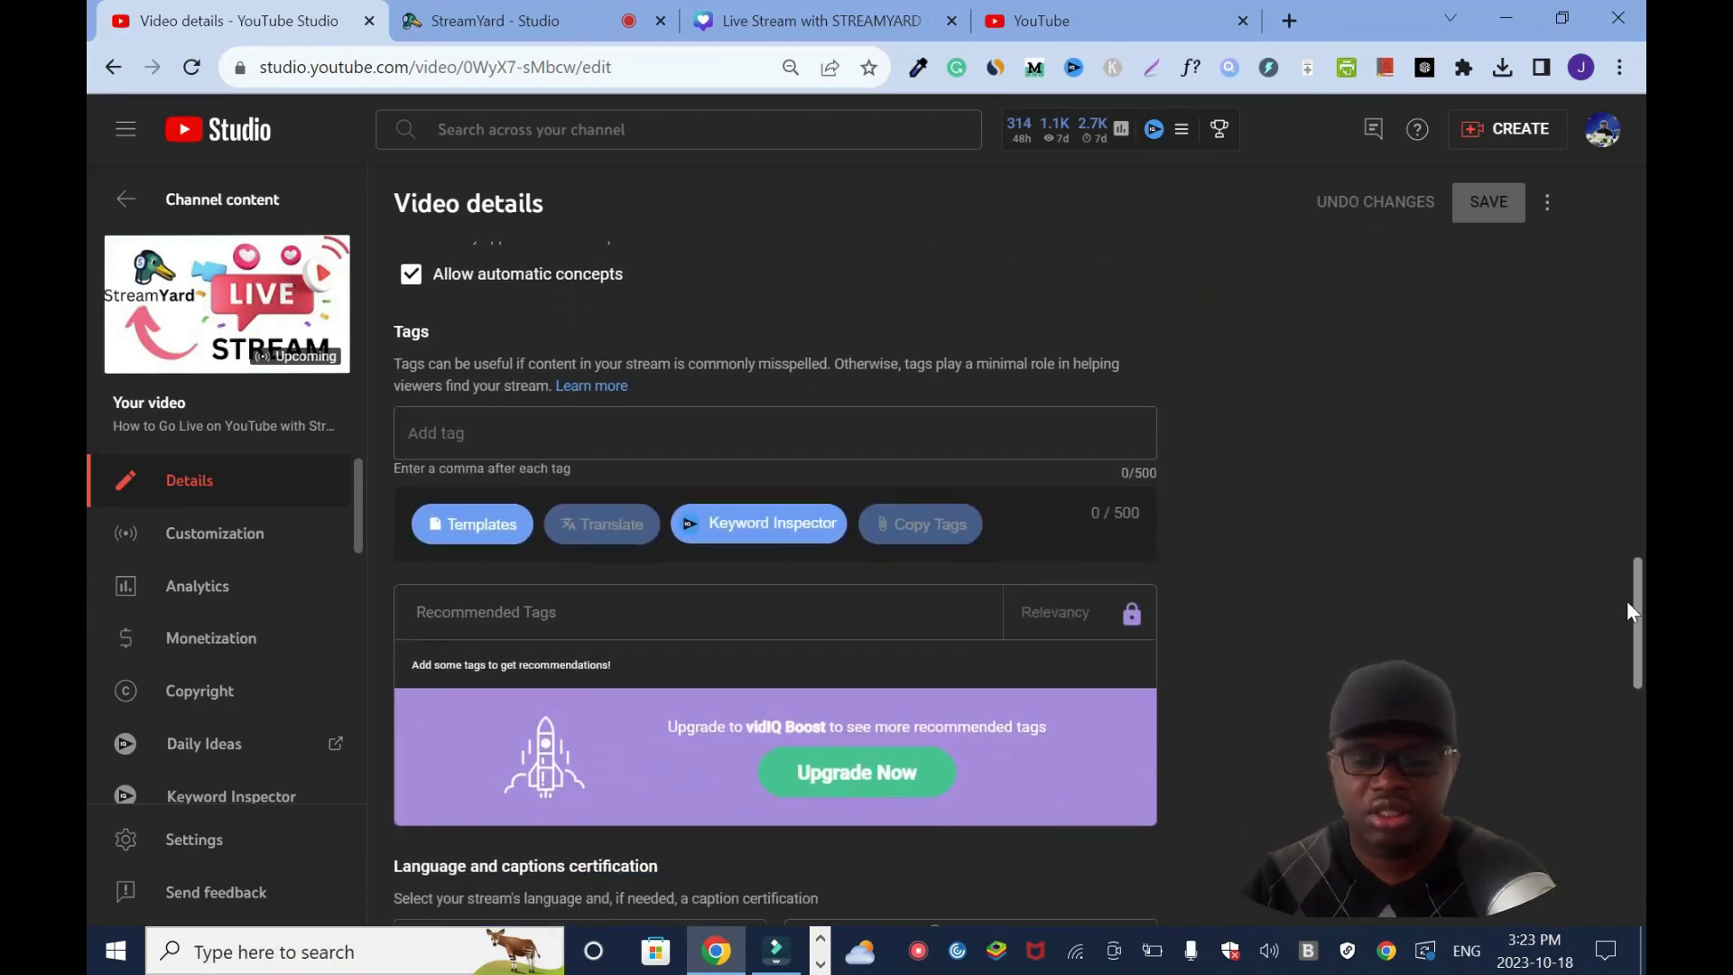
pyautogui.click(454, 429)
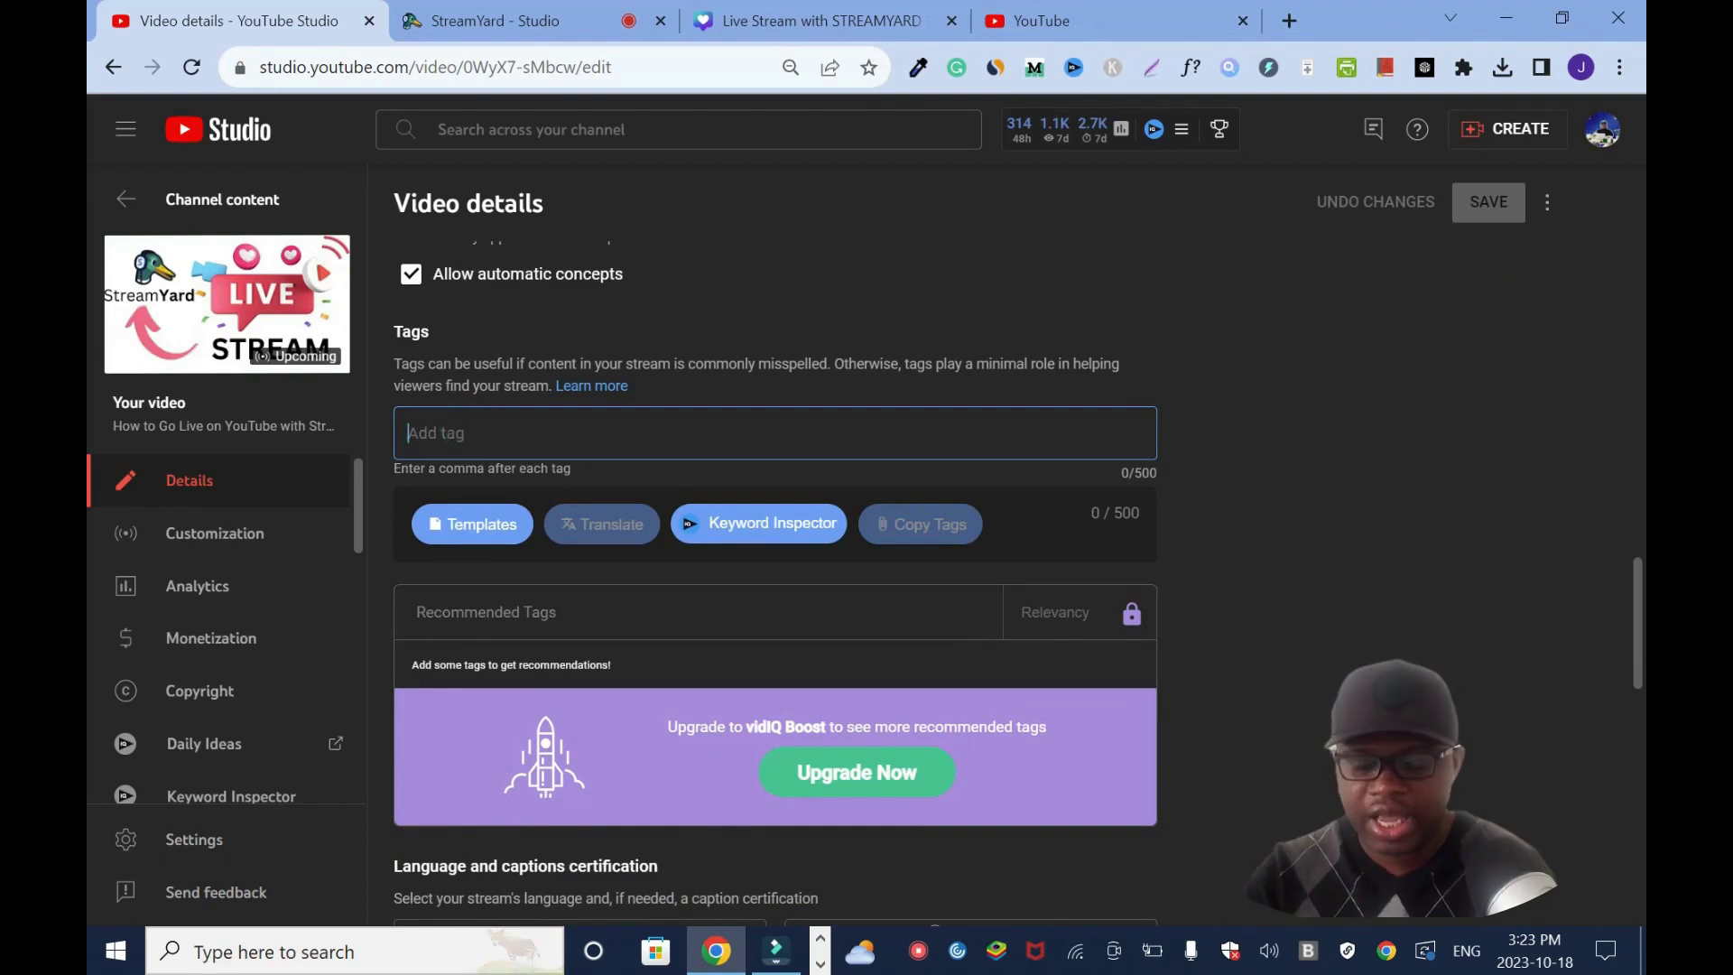
pyautogui.write('stream')
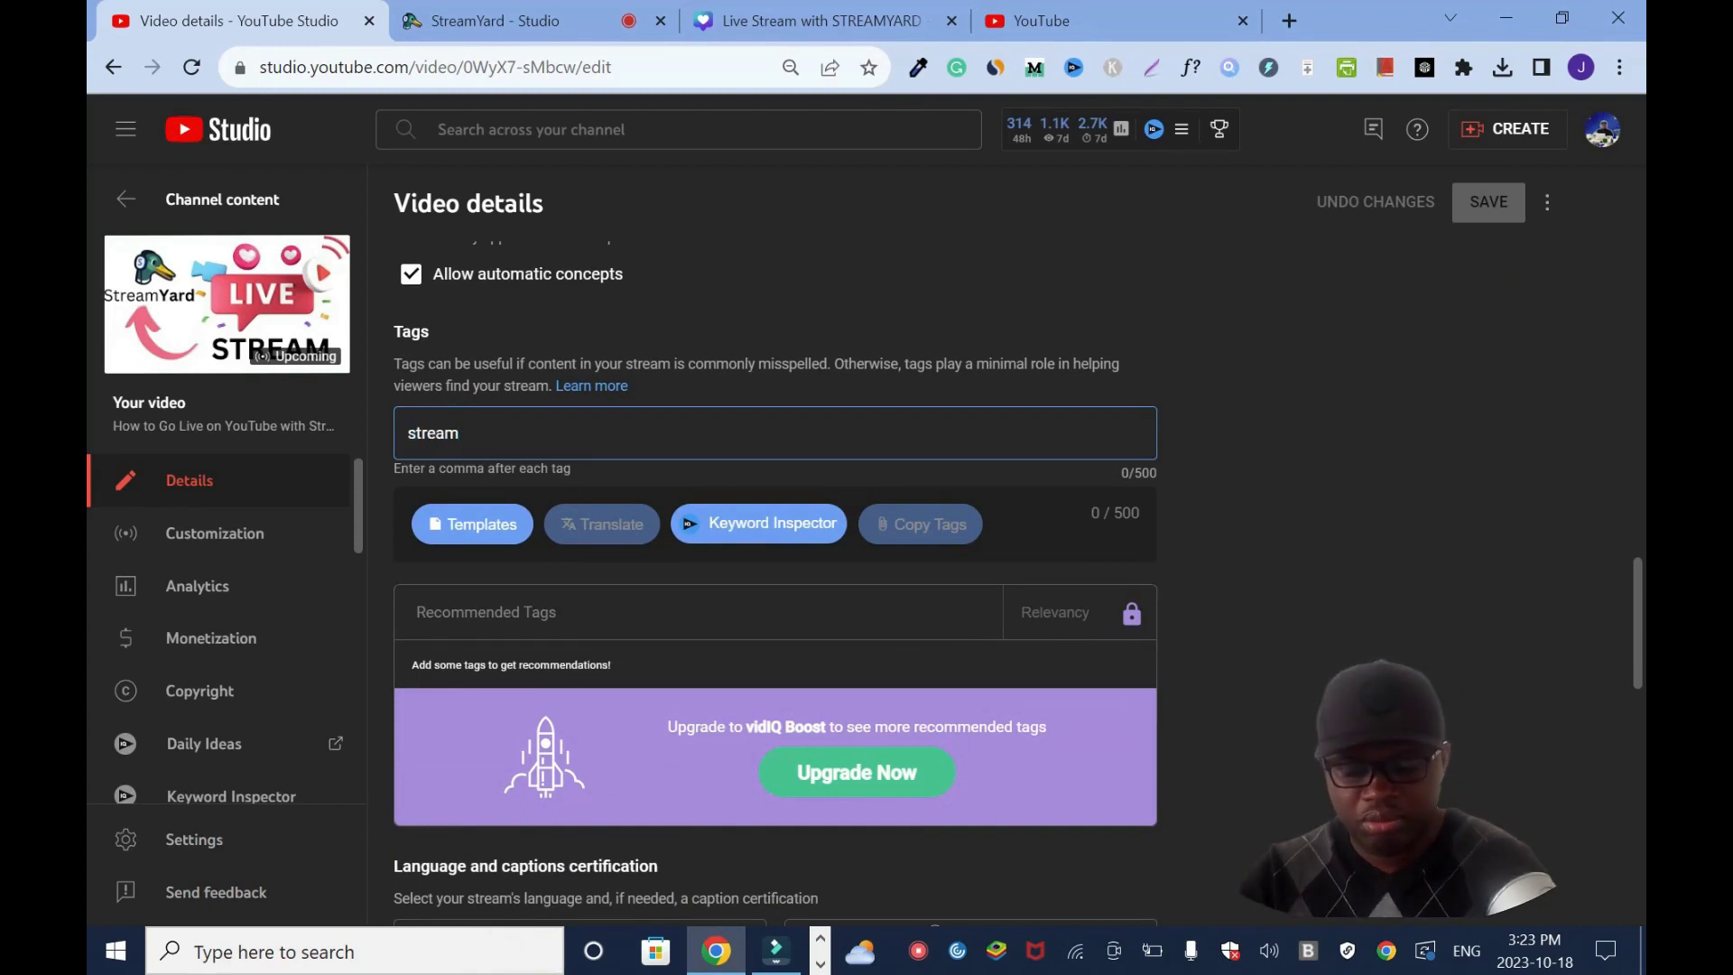
pyautogui.write('yard')
pyautogui.press('Return')
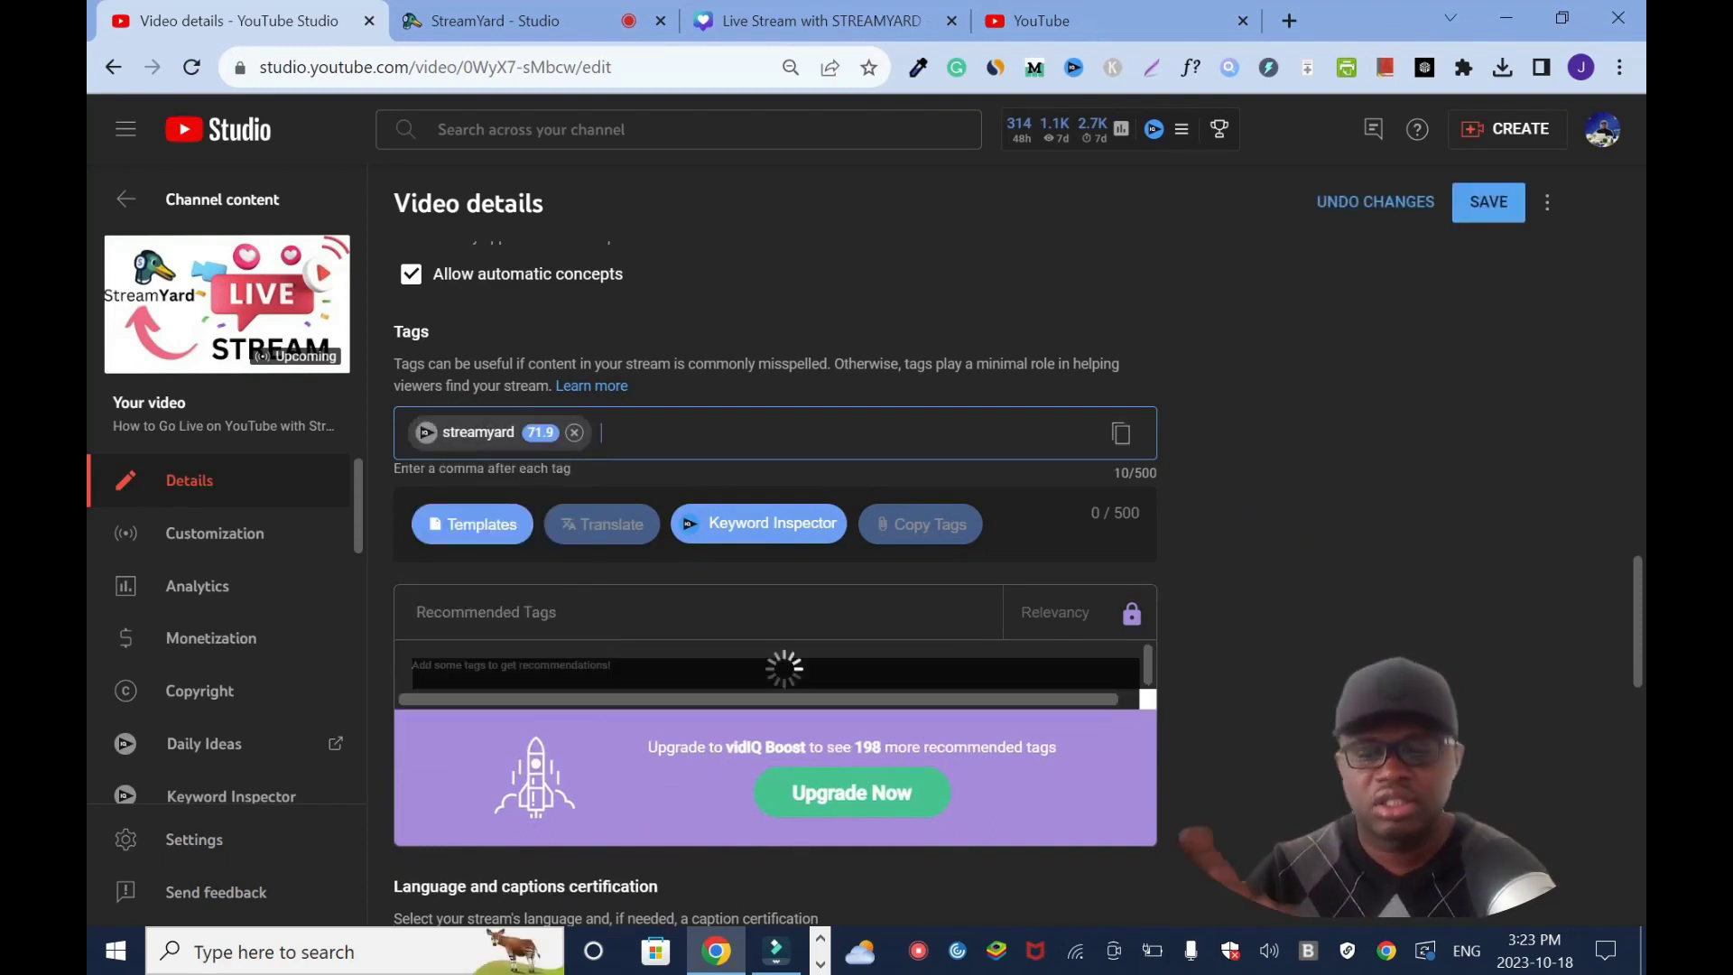
# Step: Check the remaining stream details, and turn monetization on for the upcoming live stream
pyautogui.scroll(-2, 85, 583)
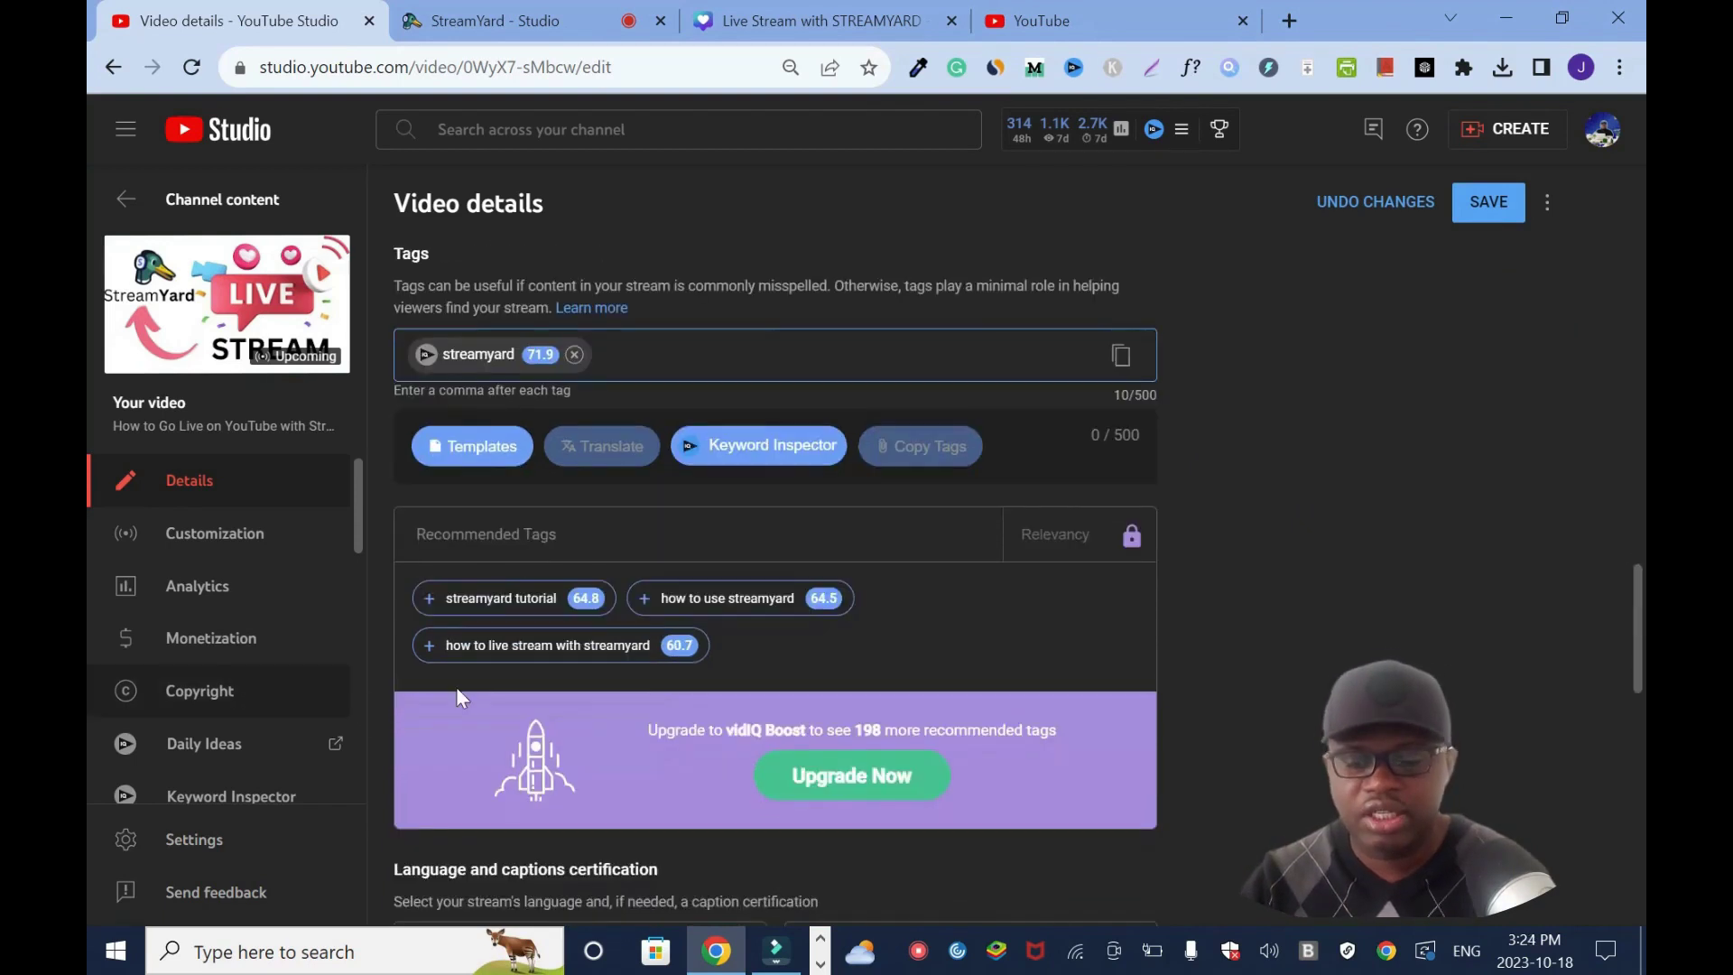
pyautogui.scroll(-8, 85, 598)
pyautogui.scroll(-2, 88, 753)
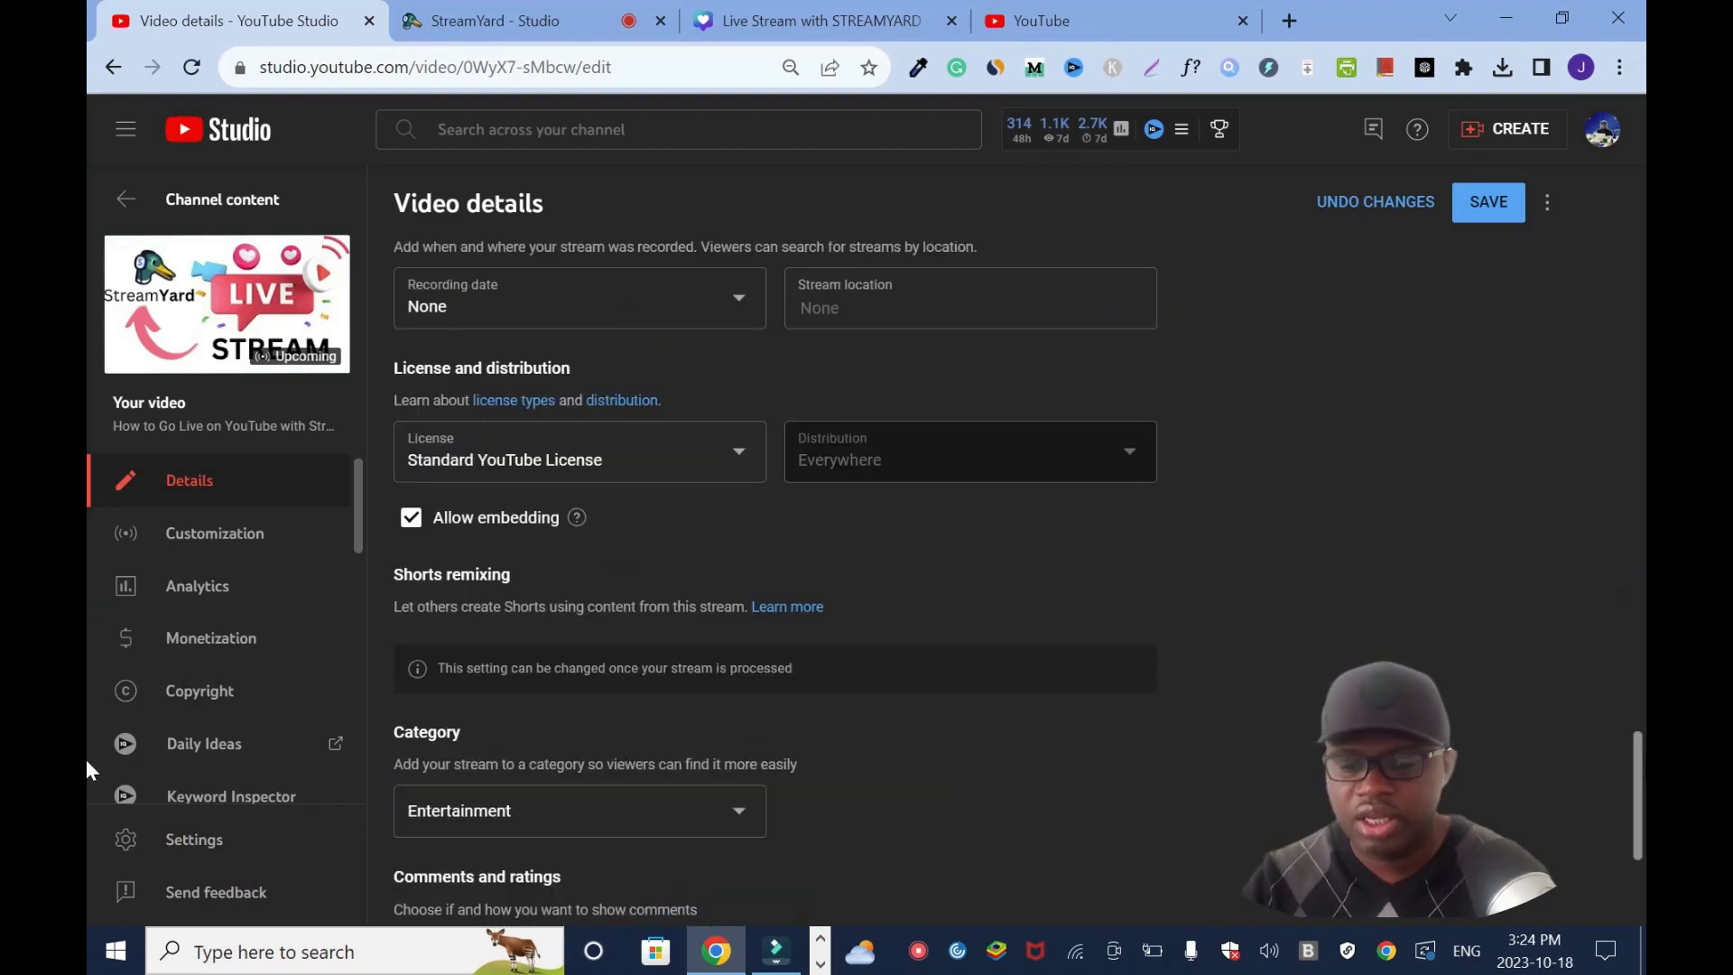
pyautogui.scroll(-4, 87, 812)
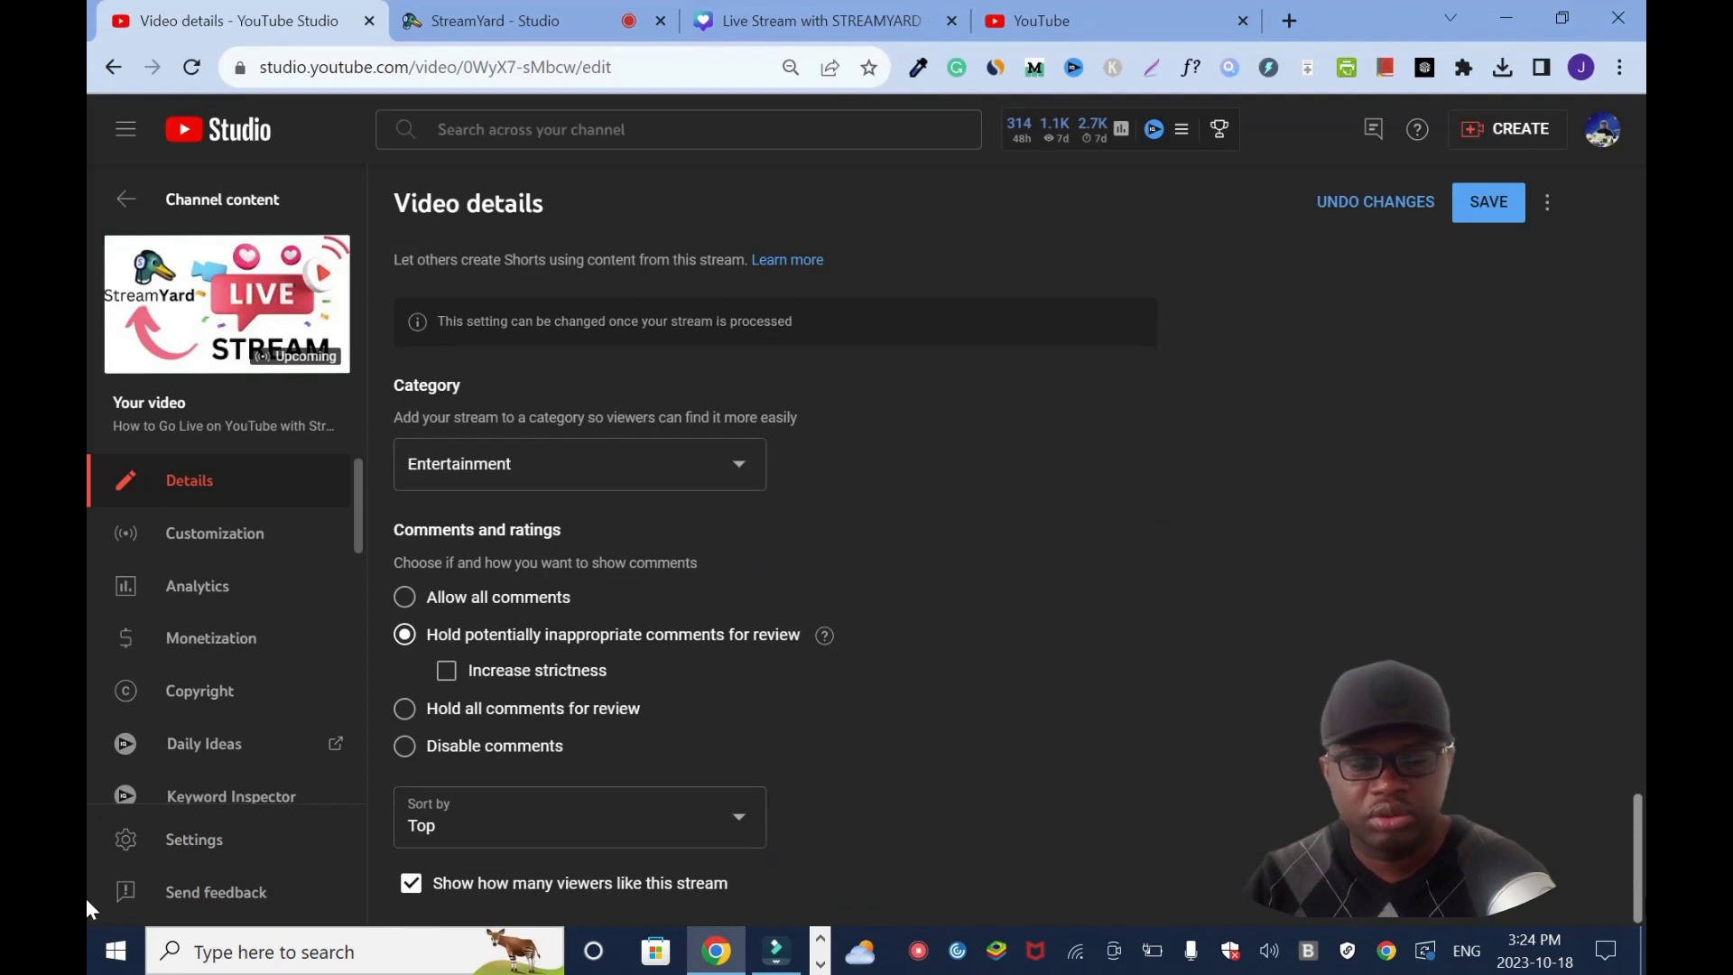
pyautogui.click(259, 639)
pyautogui.click(986, 208)
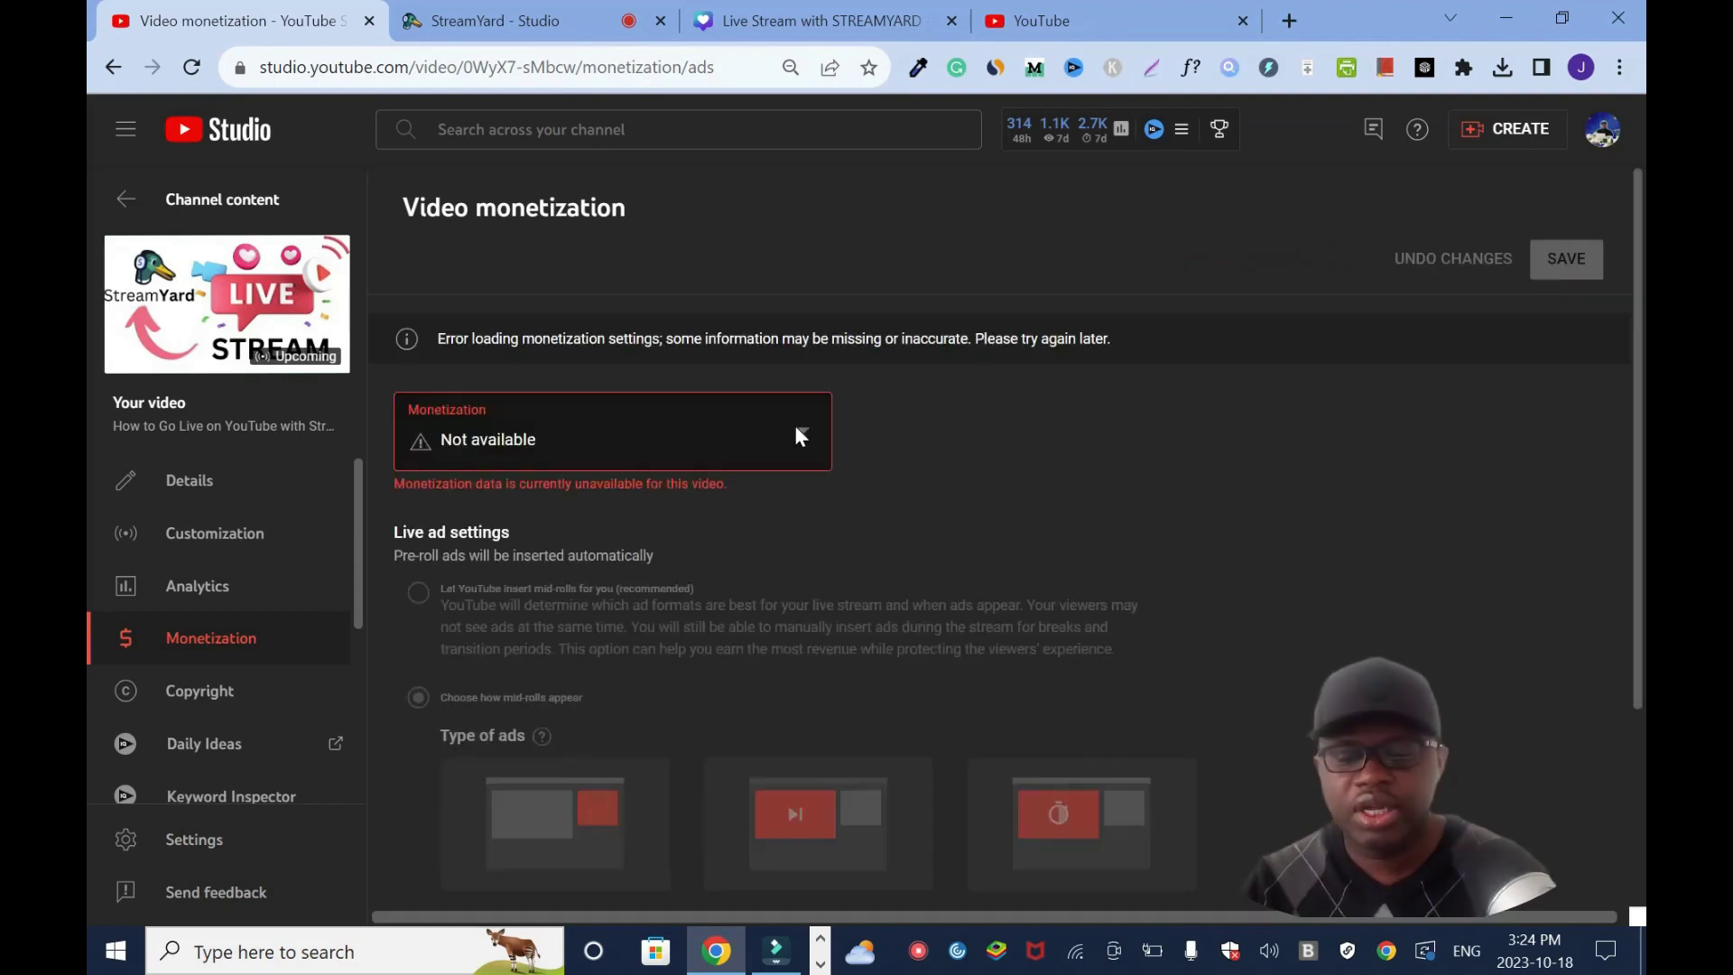
pyautogui.click(797, 432)
pyautogui.click(432, 425)
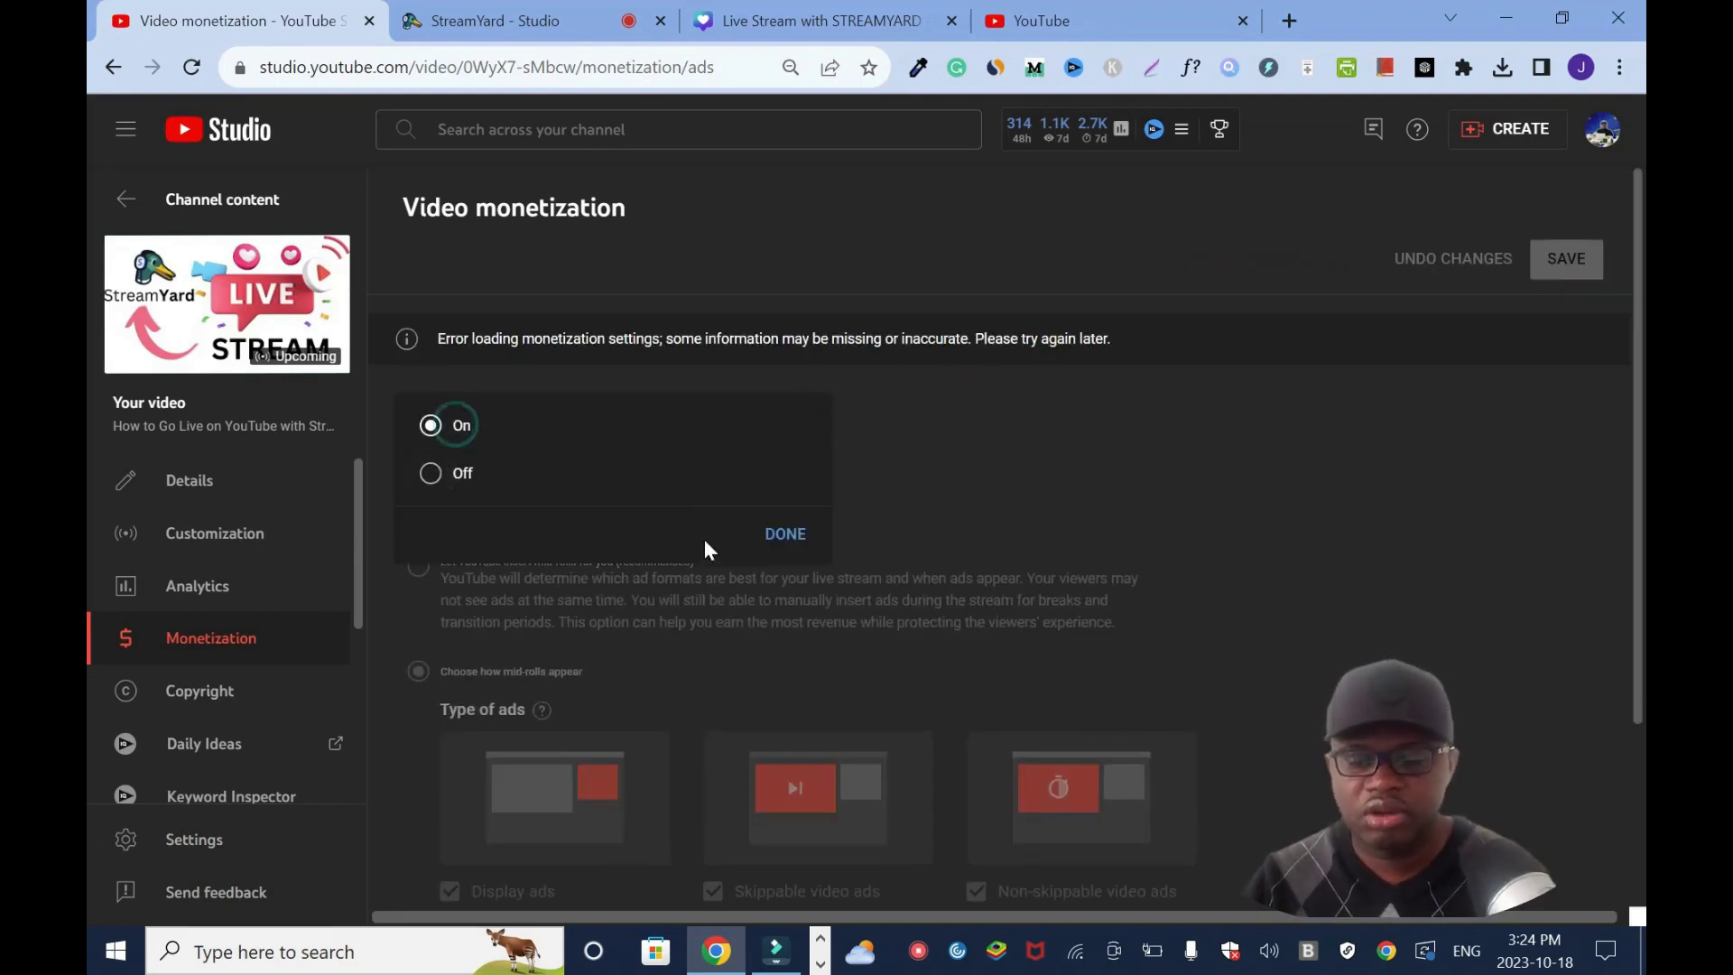
pyautogui.click(785, 534)
pyautogui.scroll(-3, 658, 570)
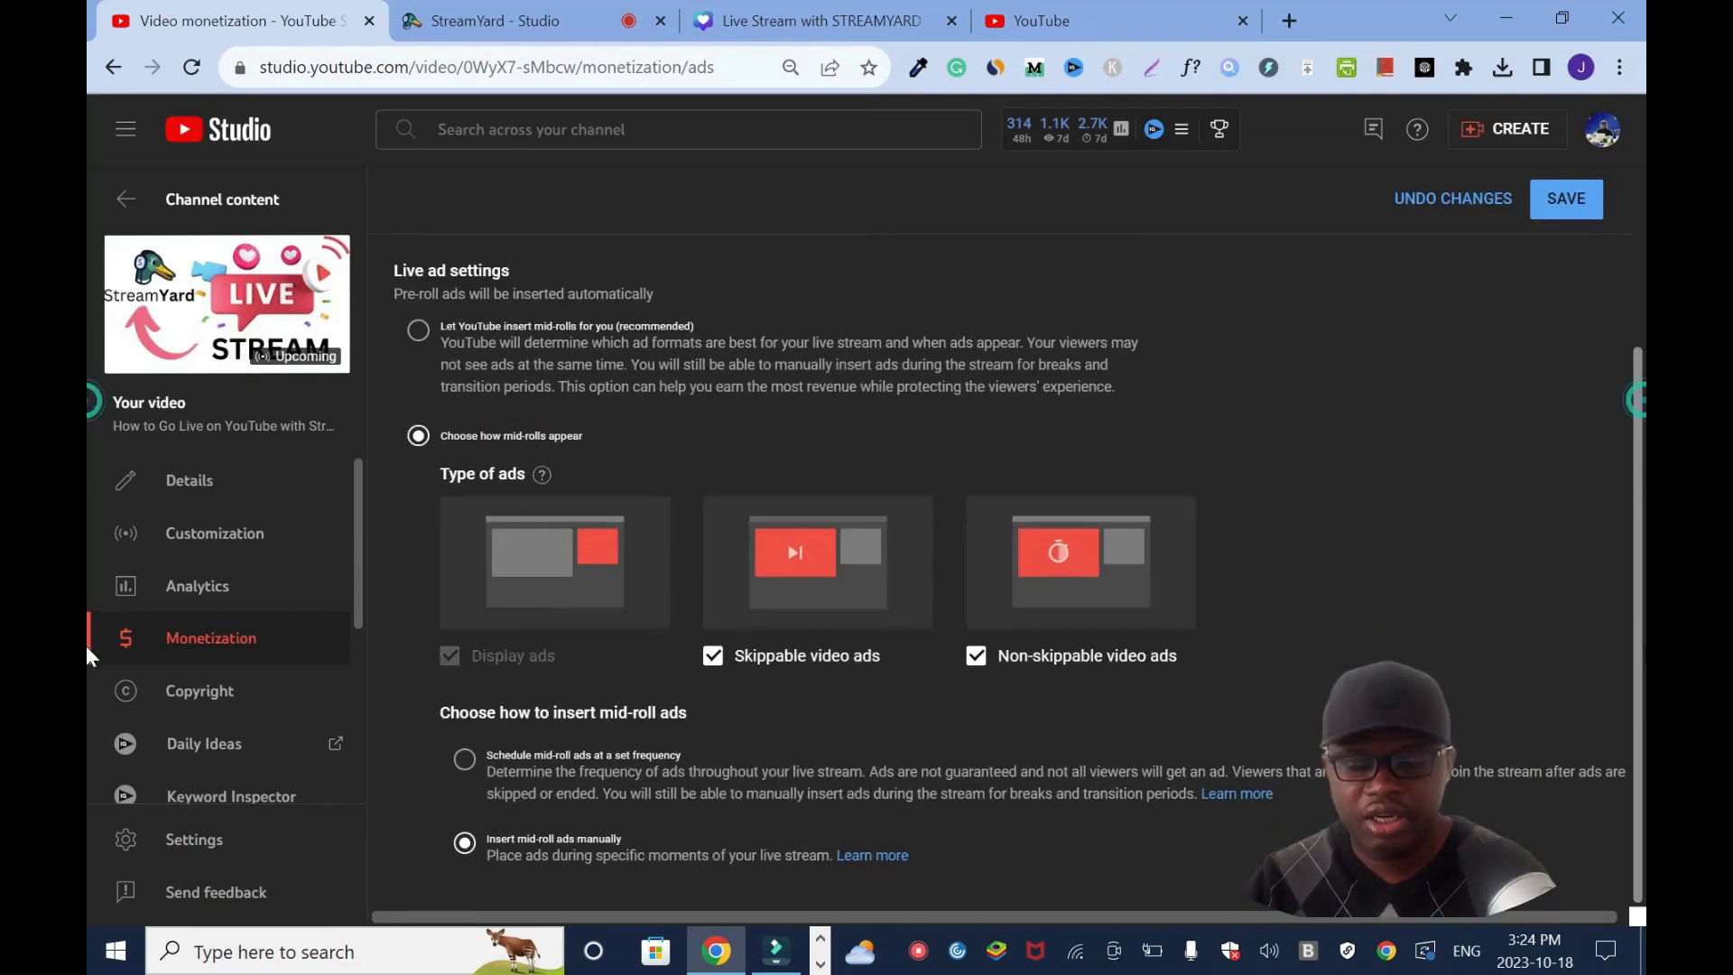
# Step: Try scheduling mid-roll ads at a set frequency of every 6 minutes for the upcoming stream
pyautogui.click(970, 773)
pyautogui.scroll(-1, 943, 724)
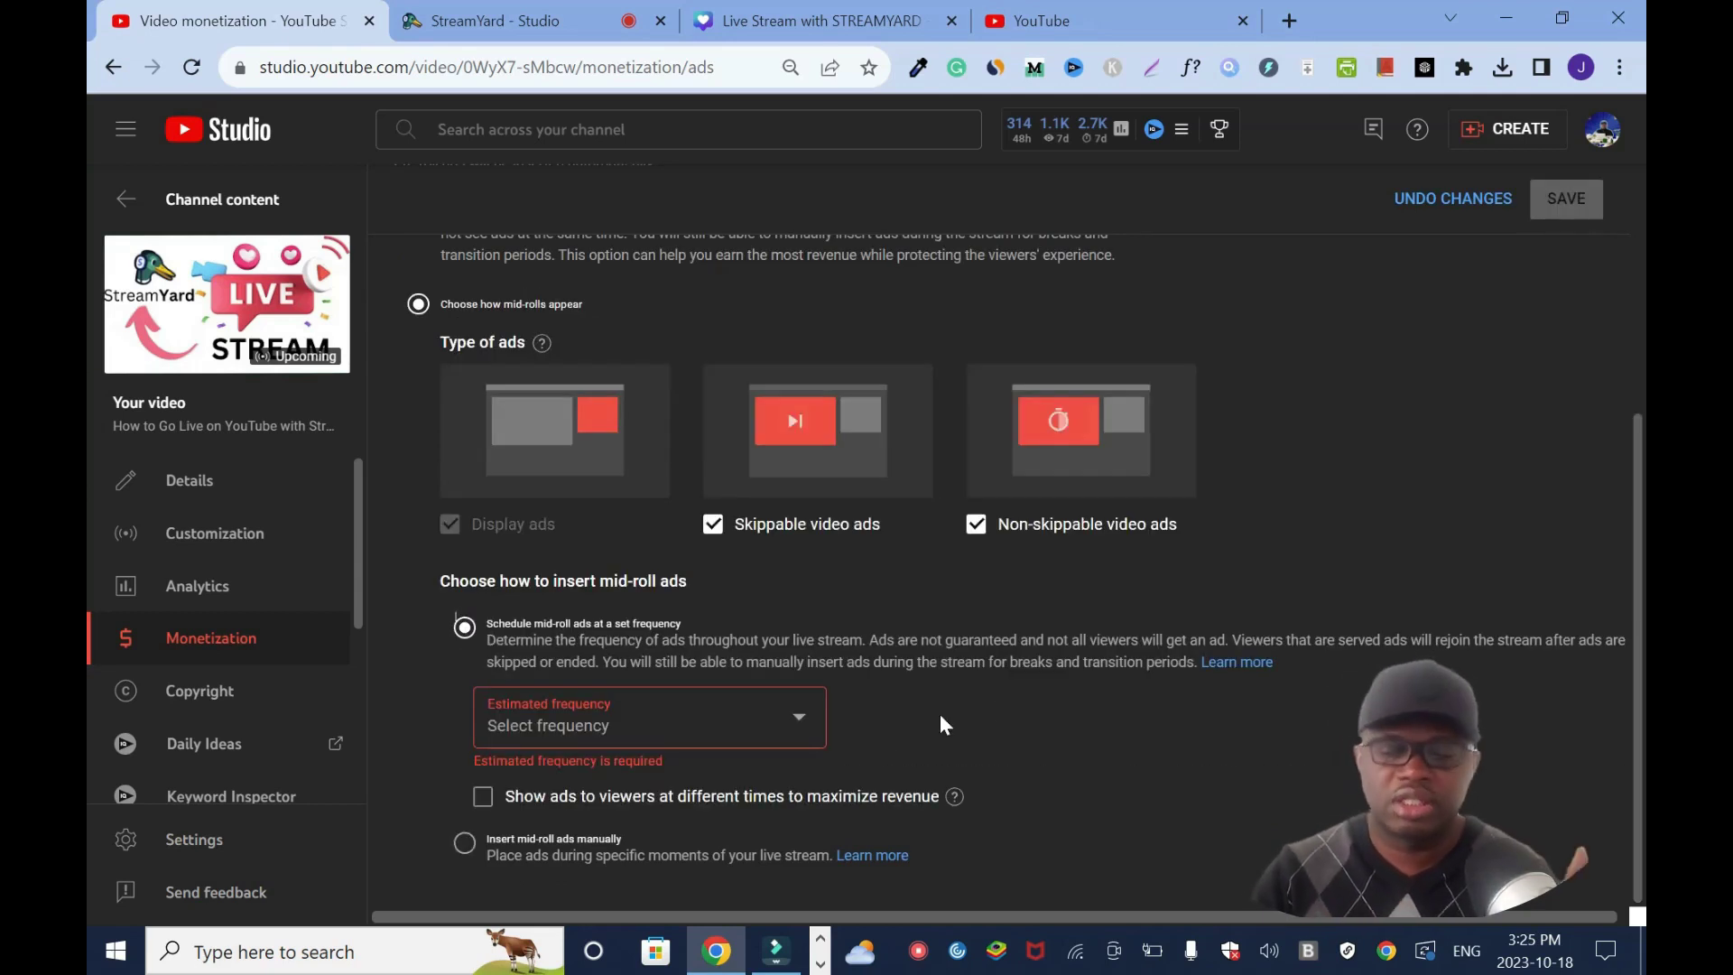
pyautogui.click(781, 727)
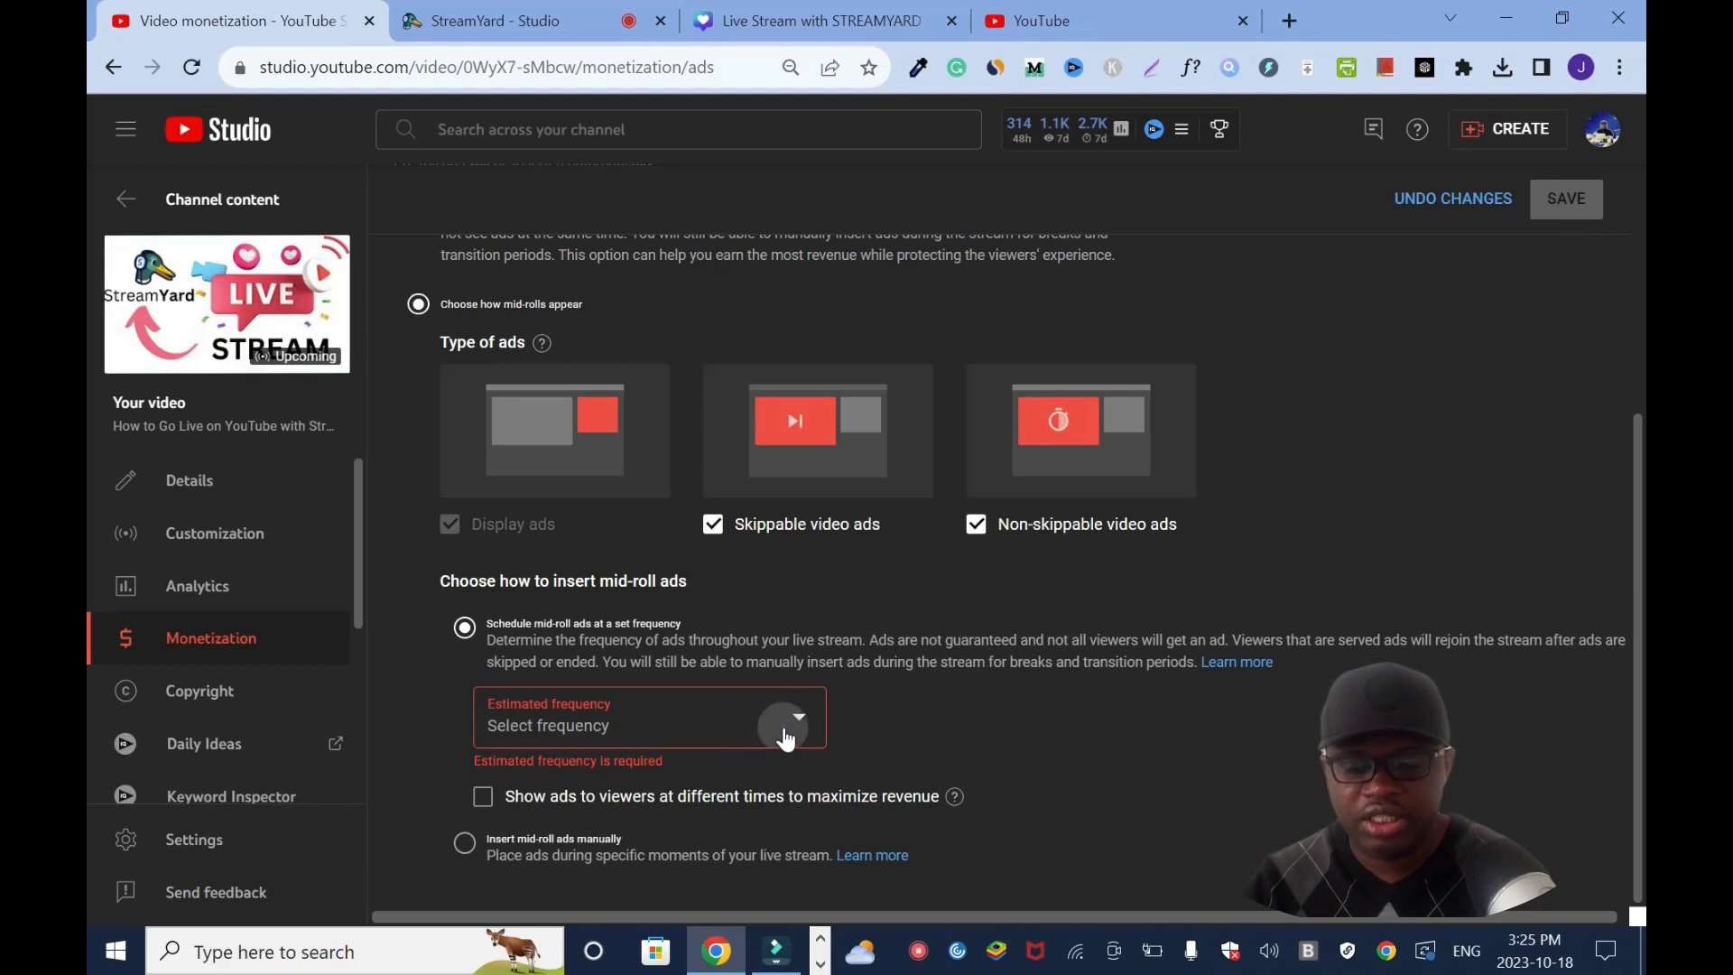
pyautogui.click(567, 722)
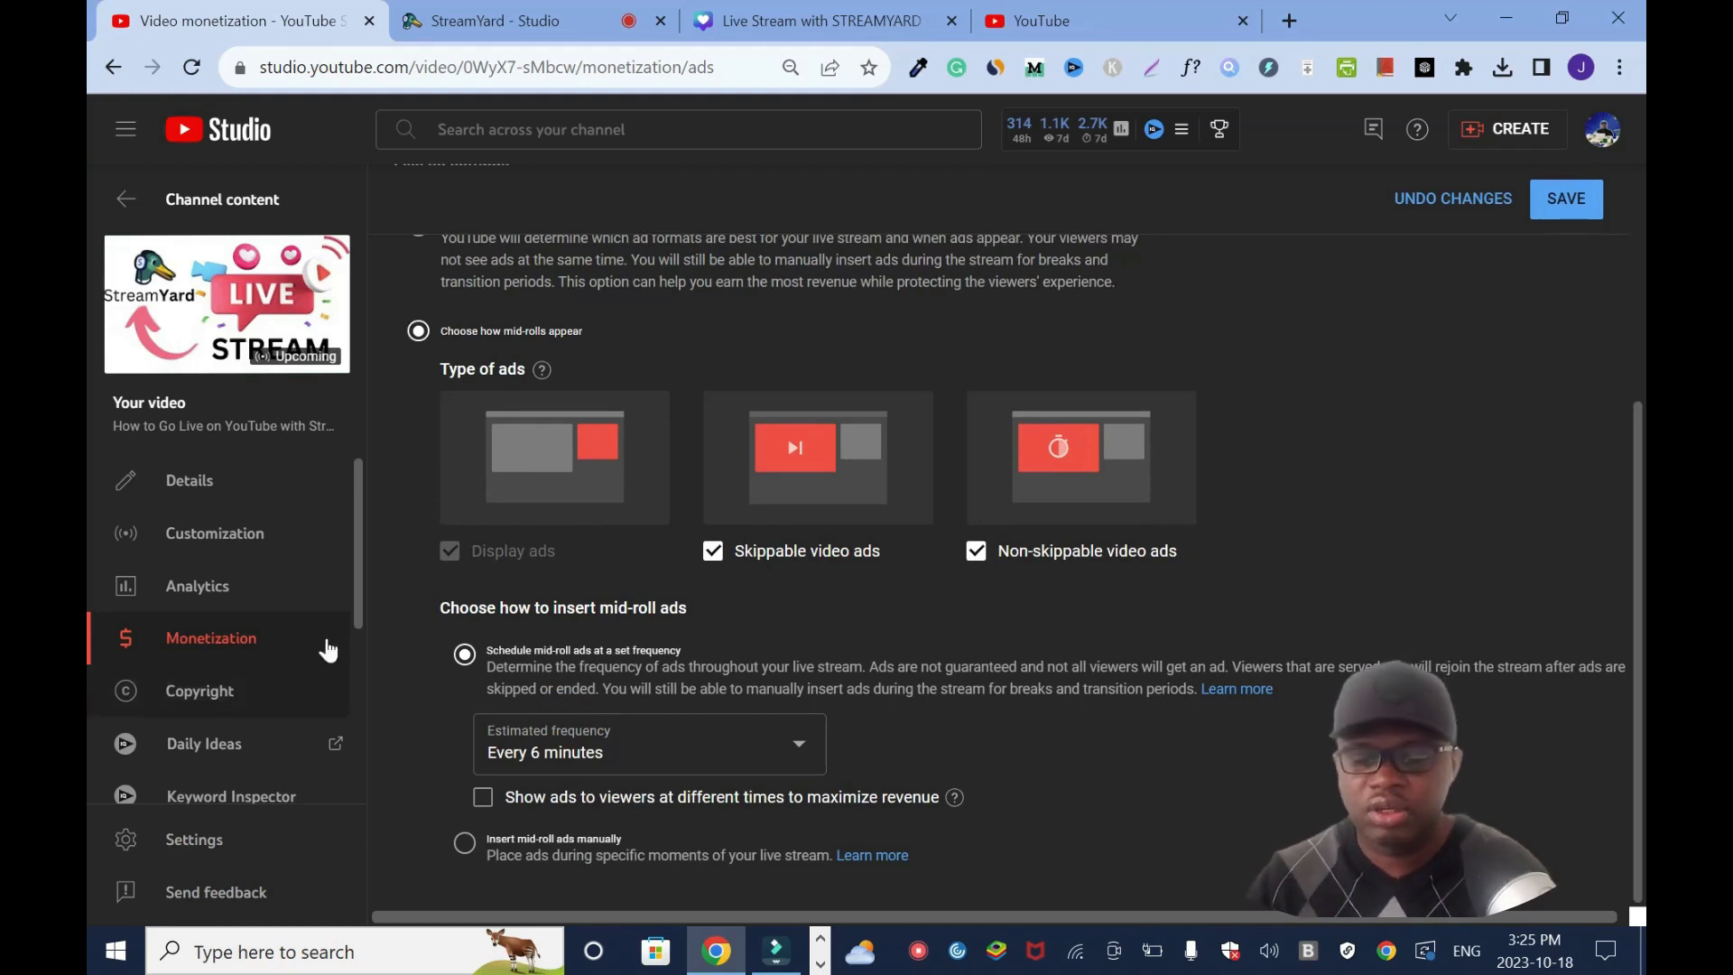
# Step: Set mid-roll ads to be inserted manually and save the stream's monetization settings
pyautogui.click(464, 844)
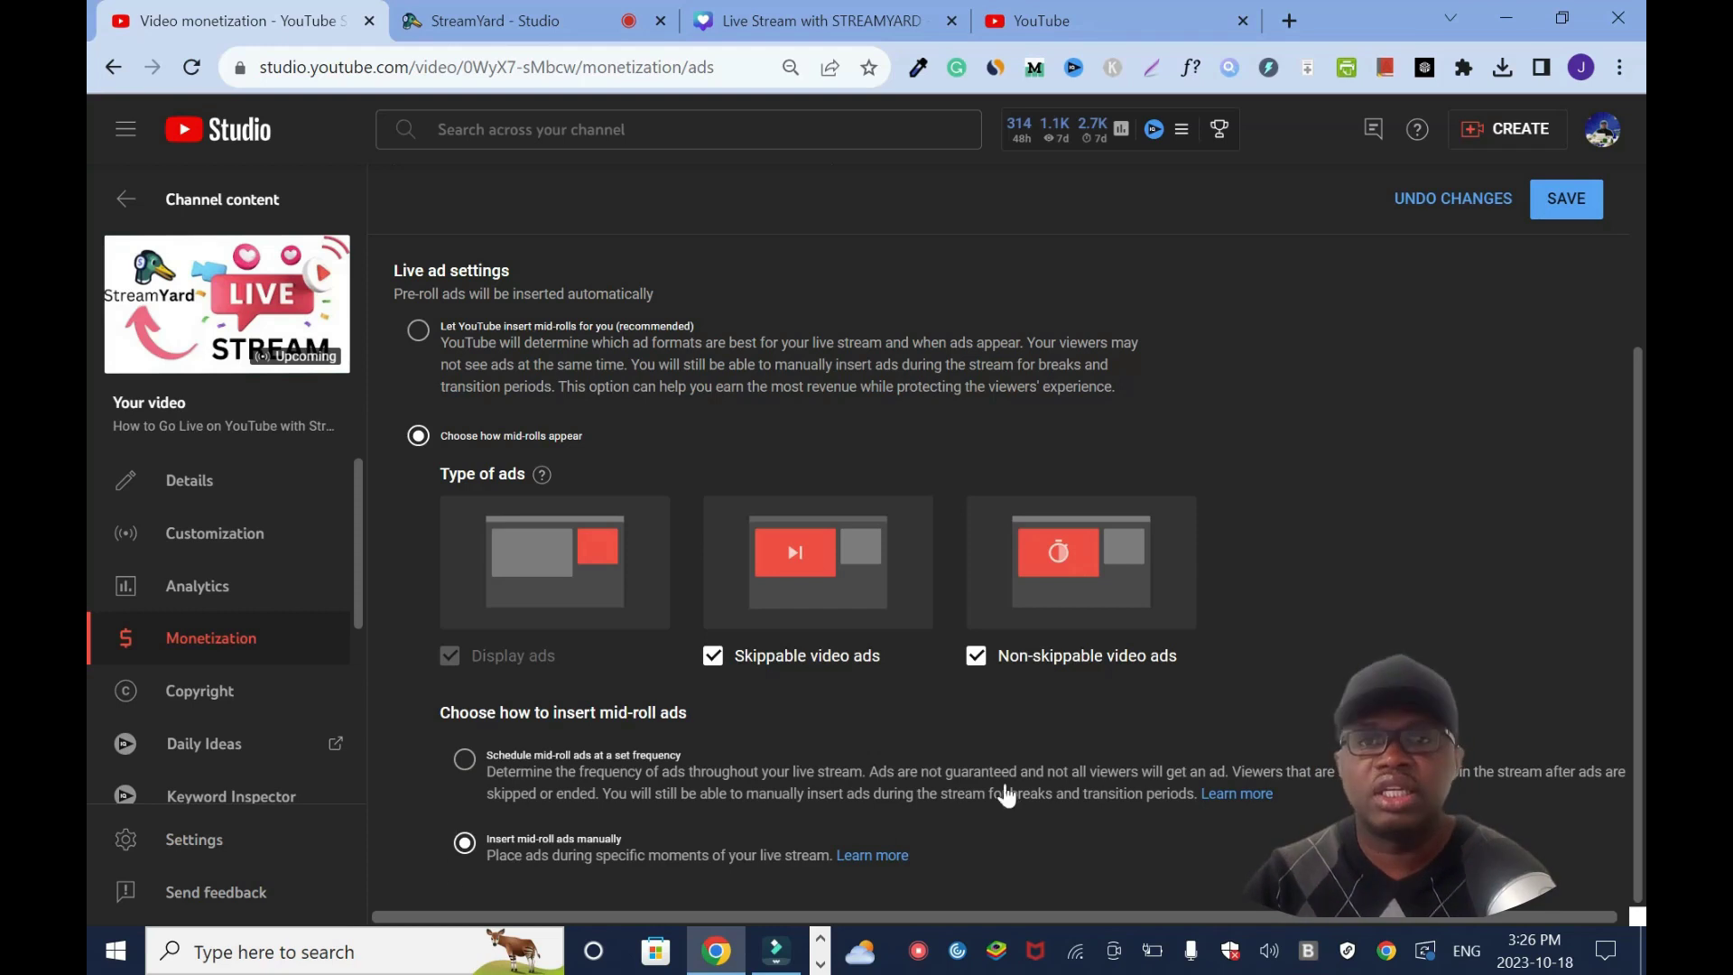
pyautogui.click(1571, 212)
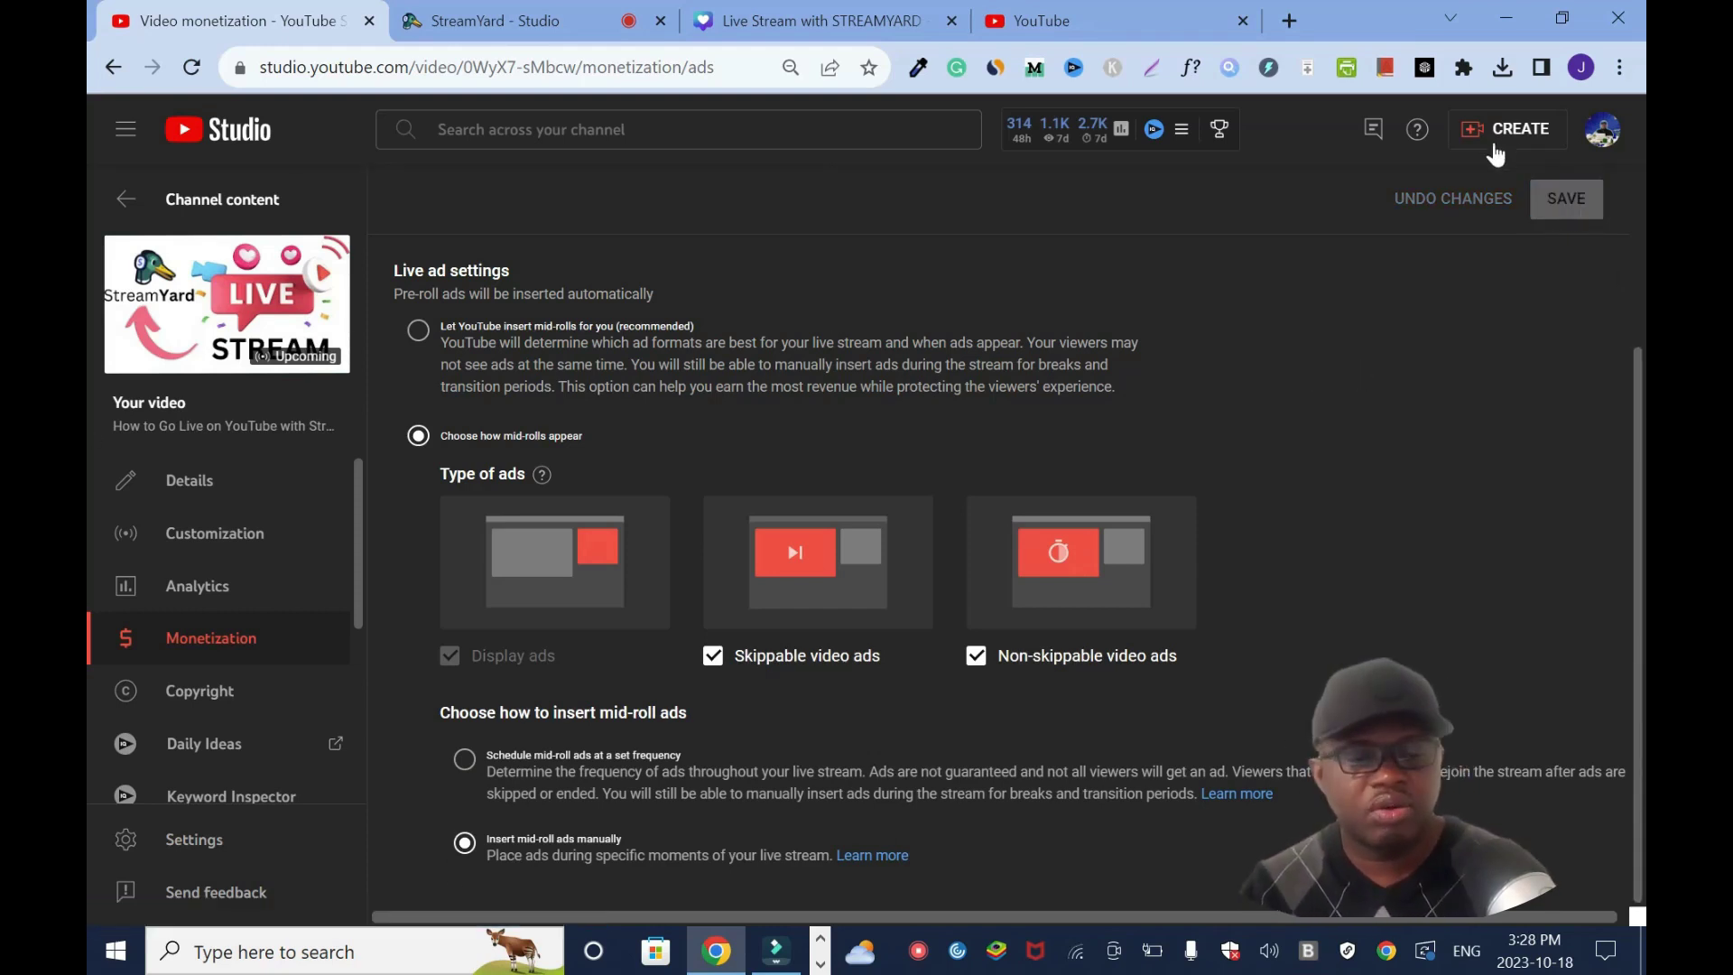
# Step: Go to the Live Control Room, choosing a later date with streaming software, and open the upcoming StreamYard live stream
pyautogui.click(1505, 129)
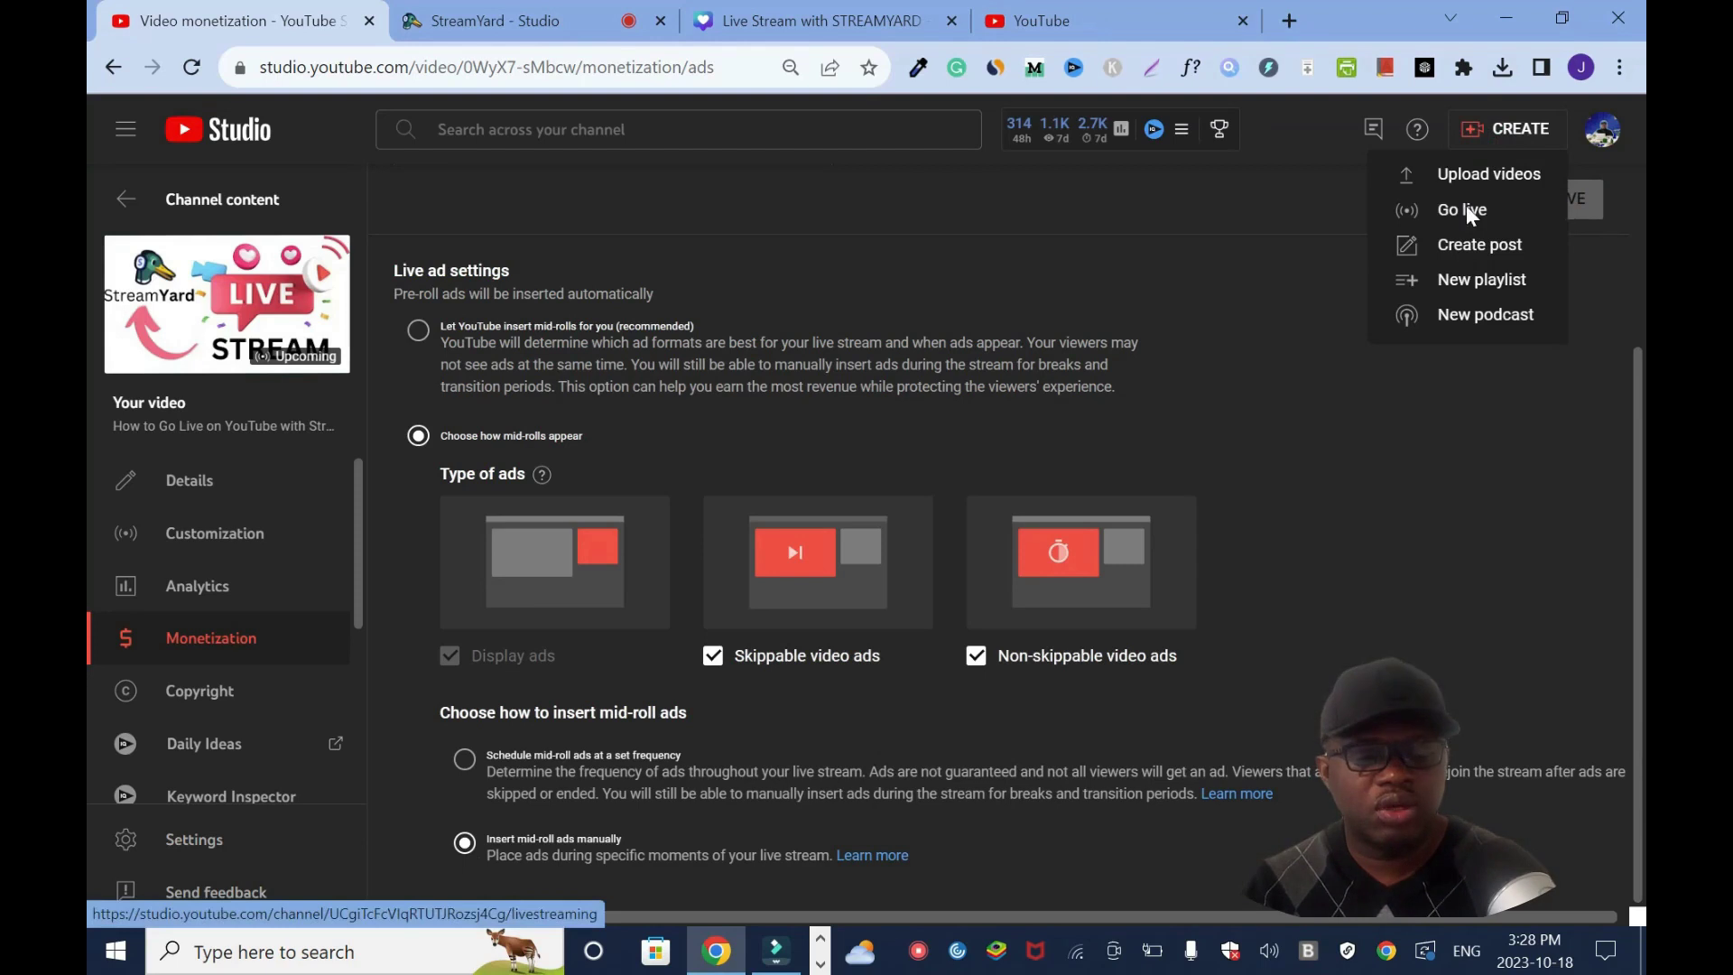
pyautogui.click(1465, 210)
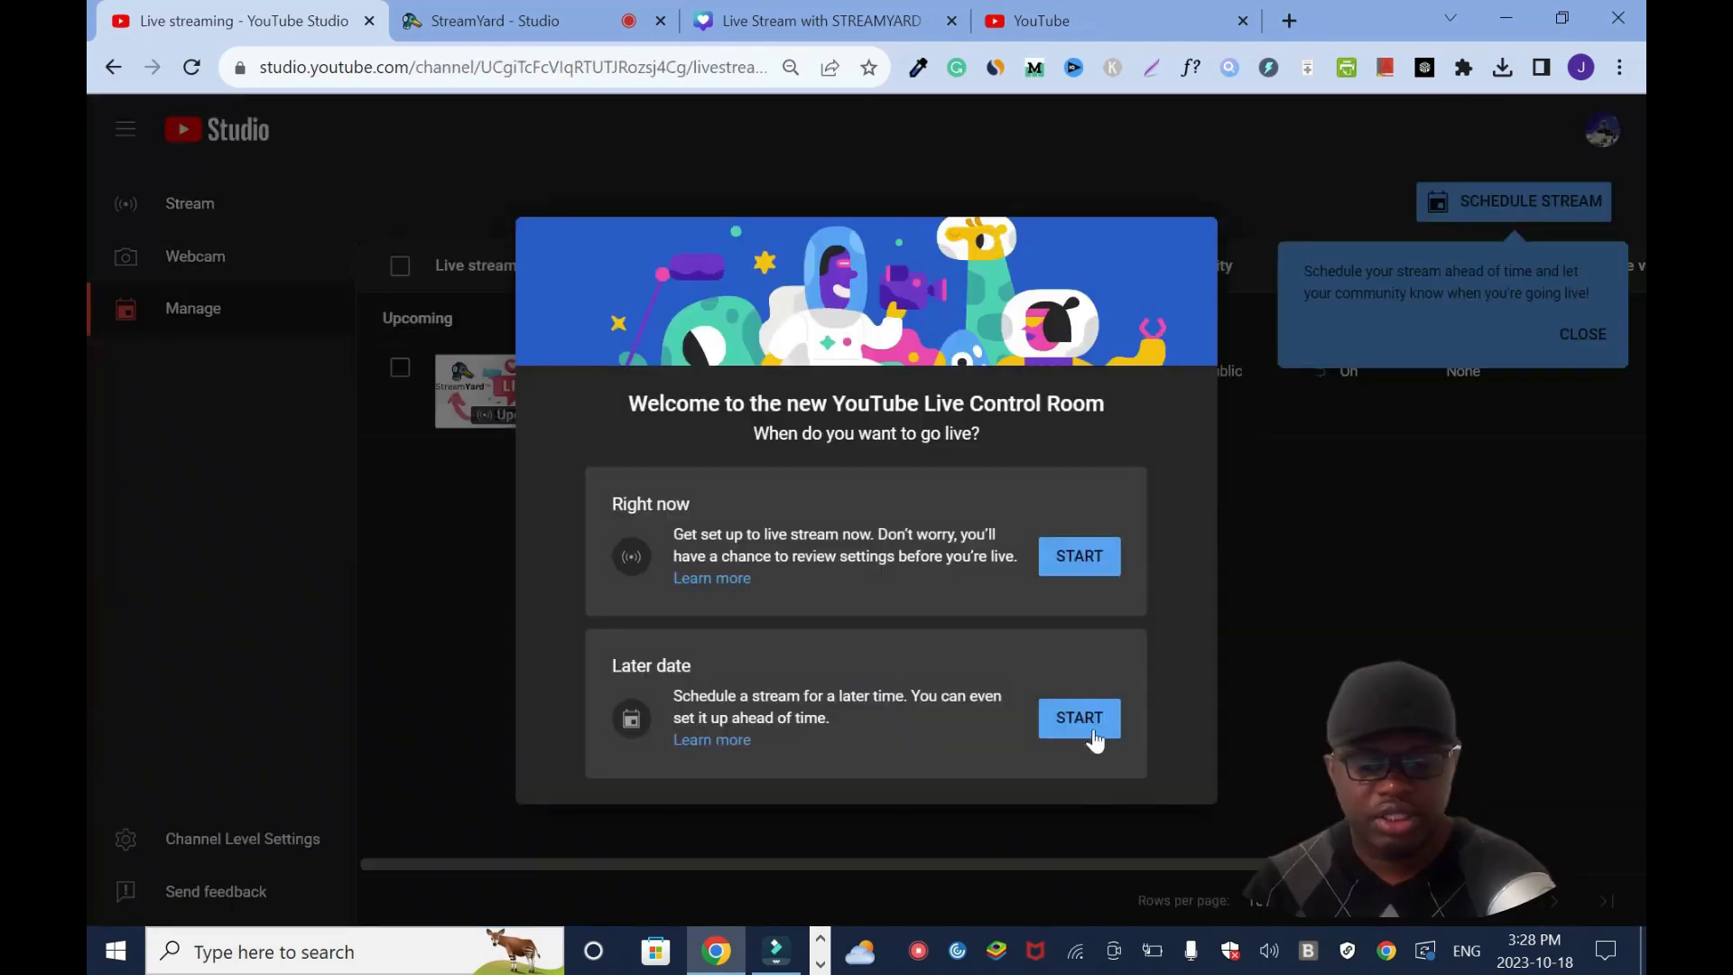
pyautogui.click(1083, 722)
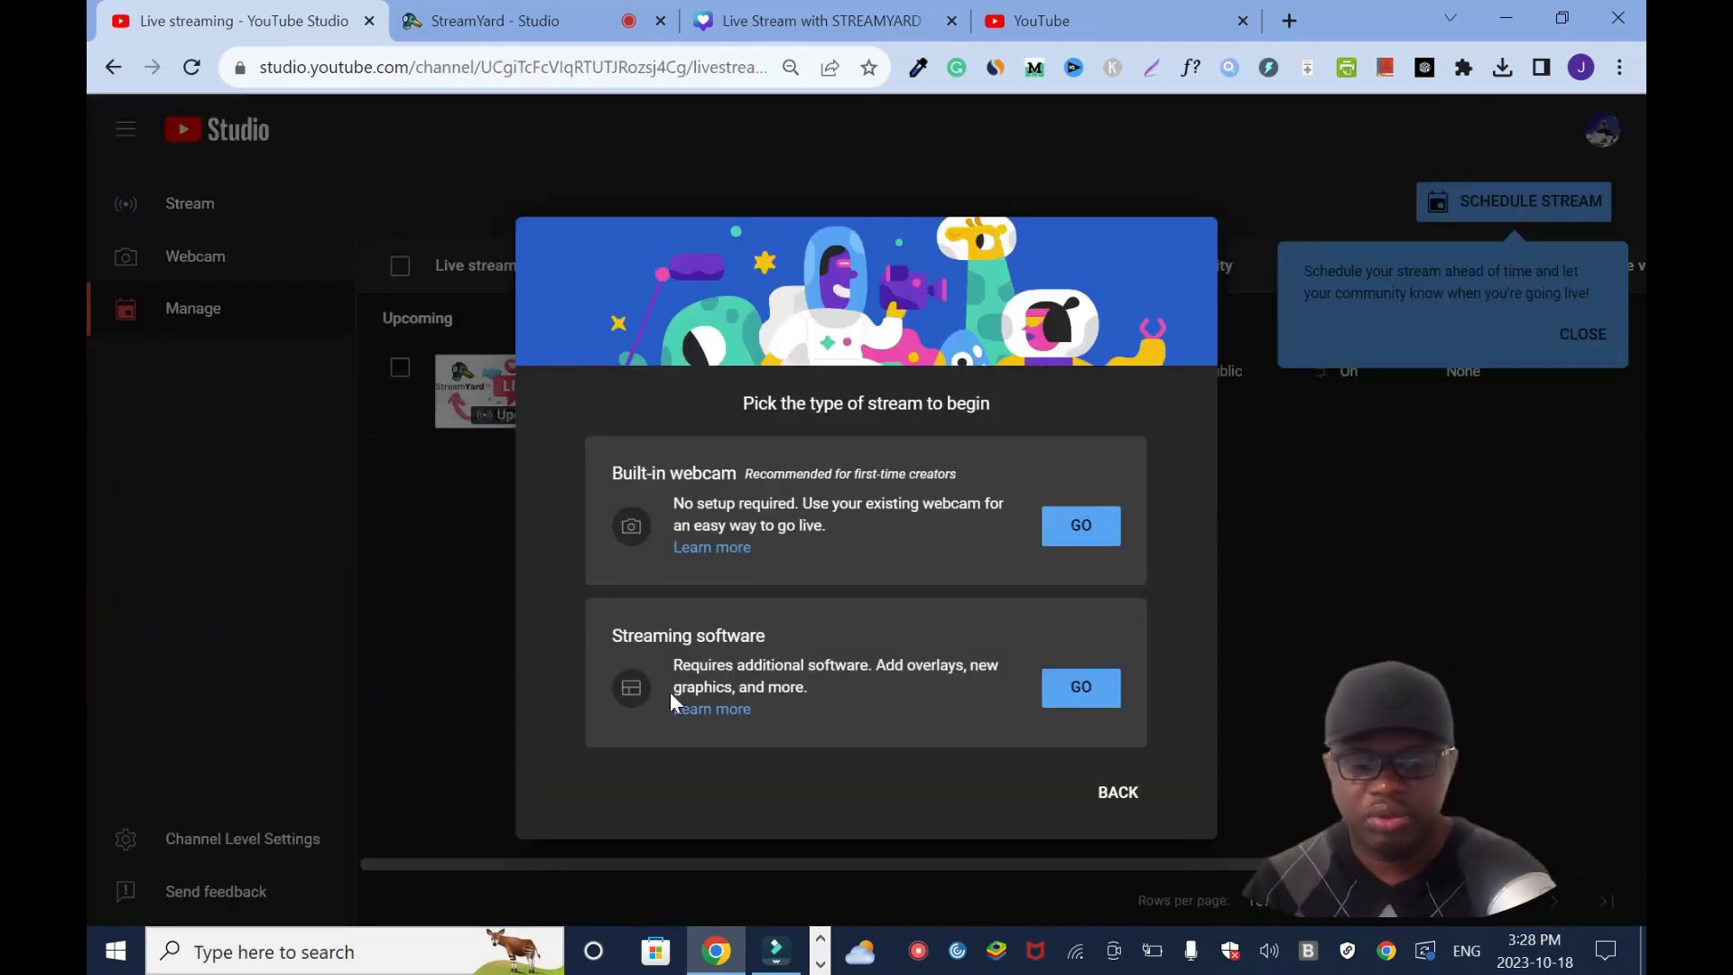
pyautogui.click(1077, 694)
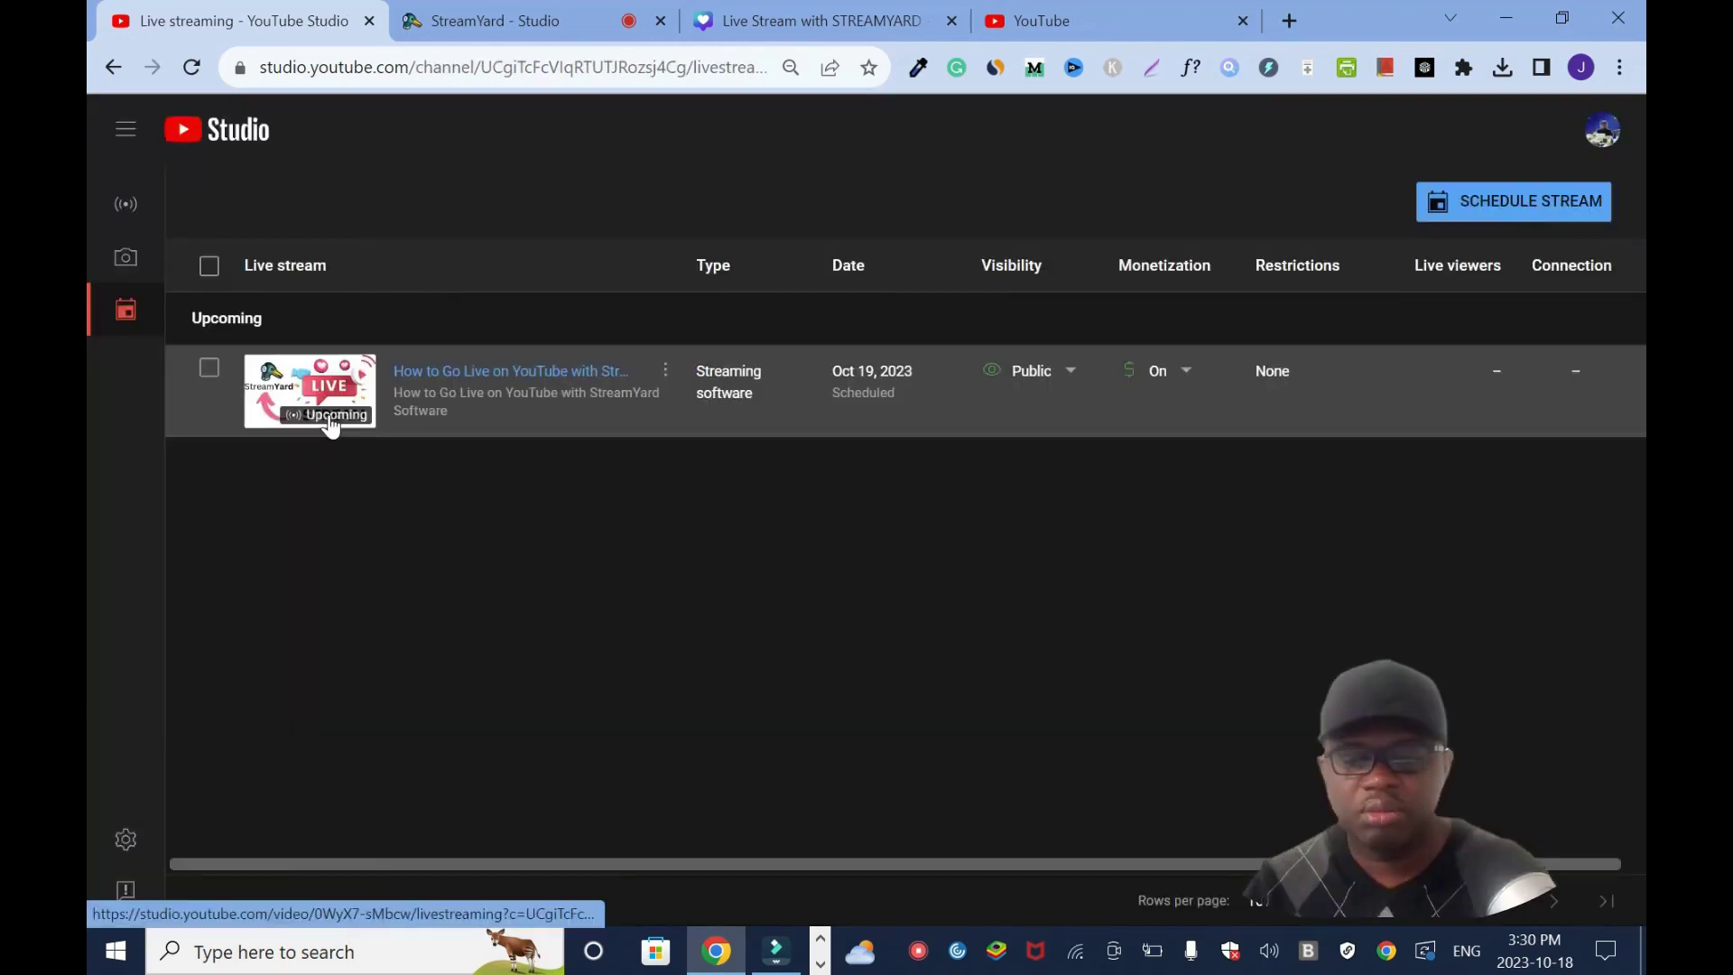
pyautogui.click(331, 422)
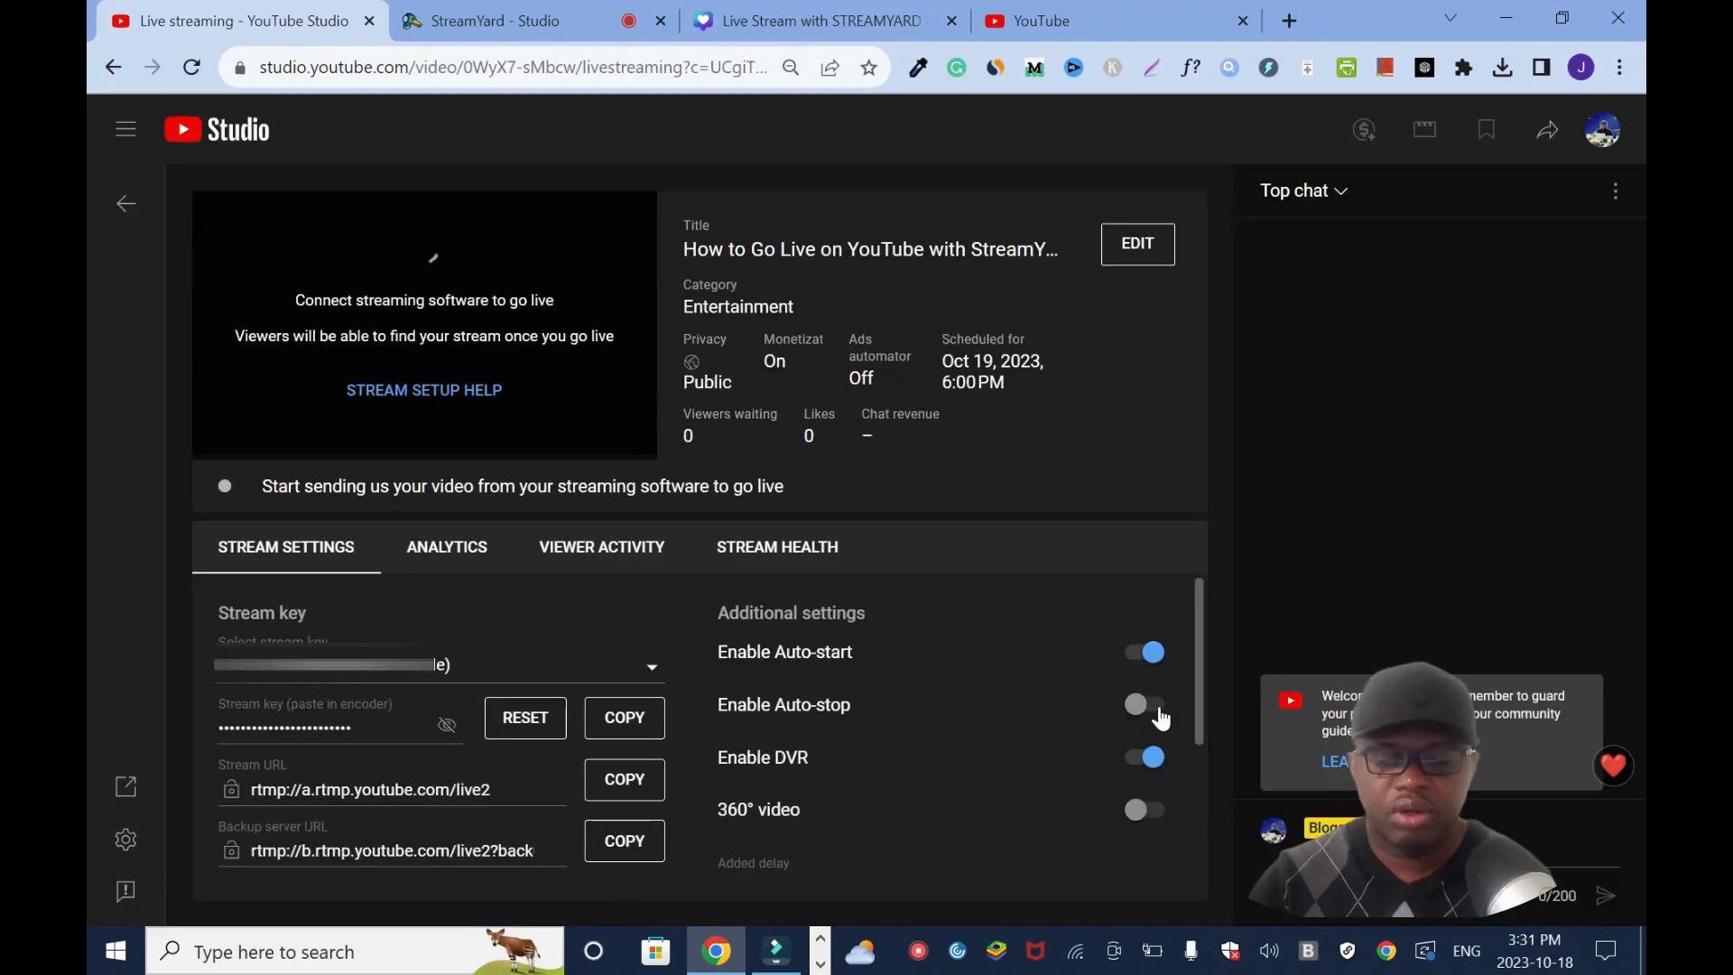
# Step: Turn on Auto-stop for the scheduled stream and return to the list of live streams
pyautogui.click(1160, 716)
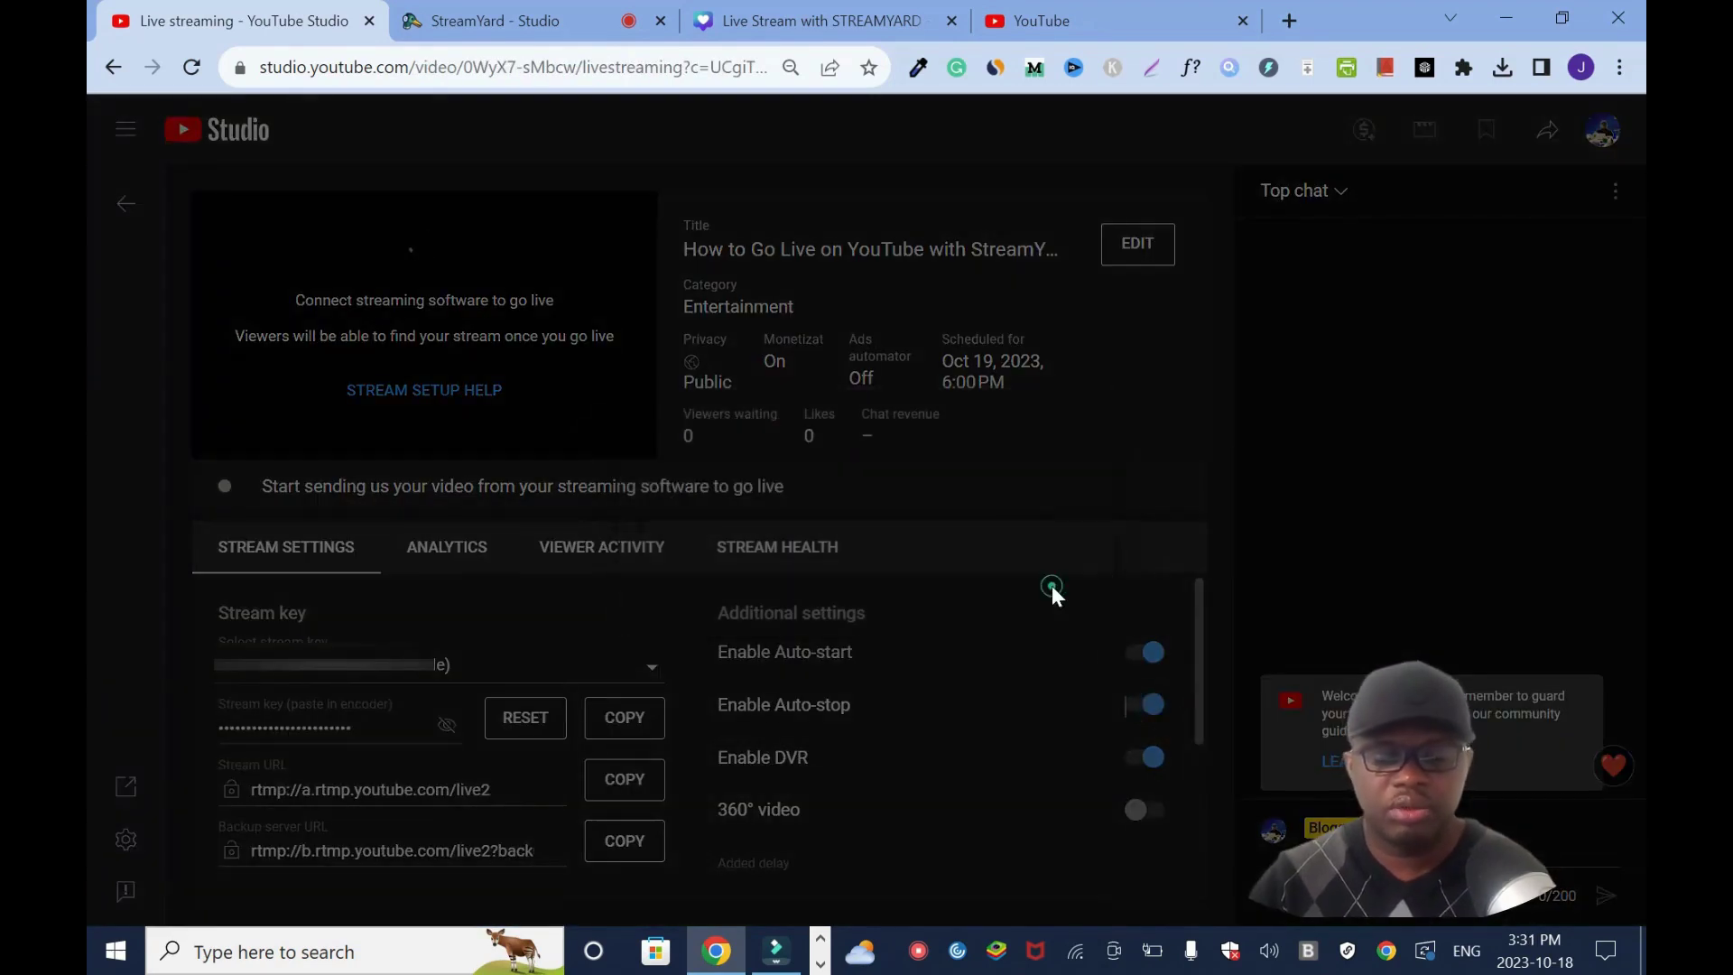
pyautogui.click(1052, 587)
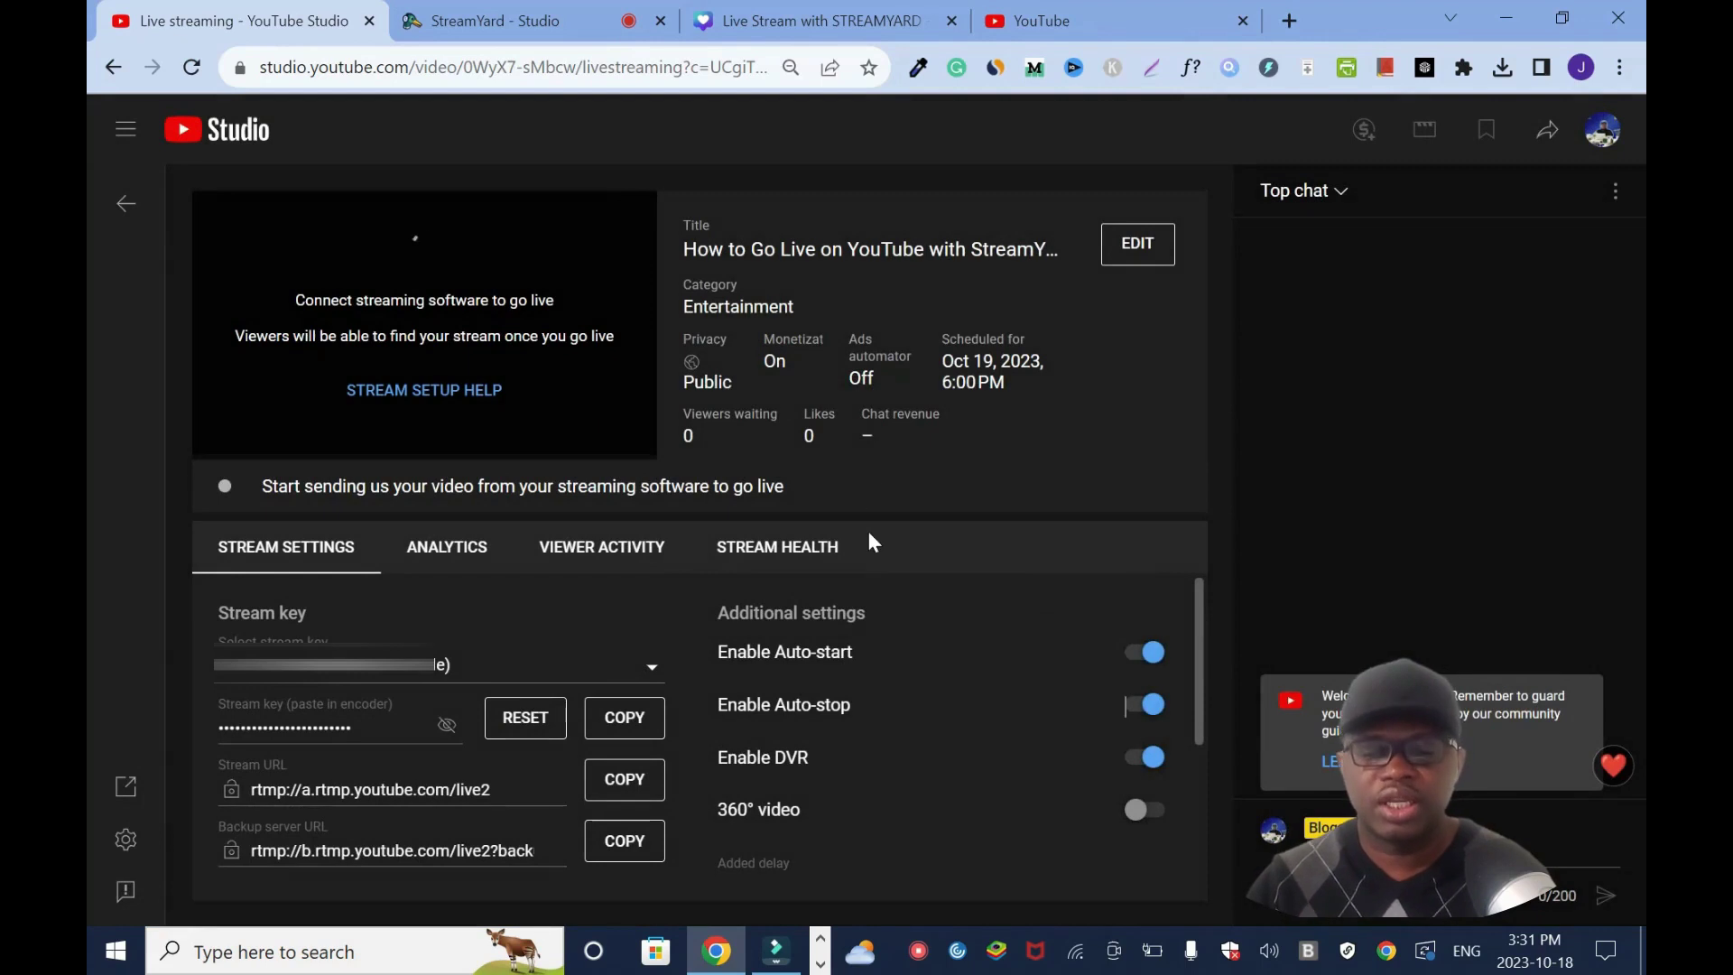
pyautogui.click(135, 215)
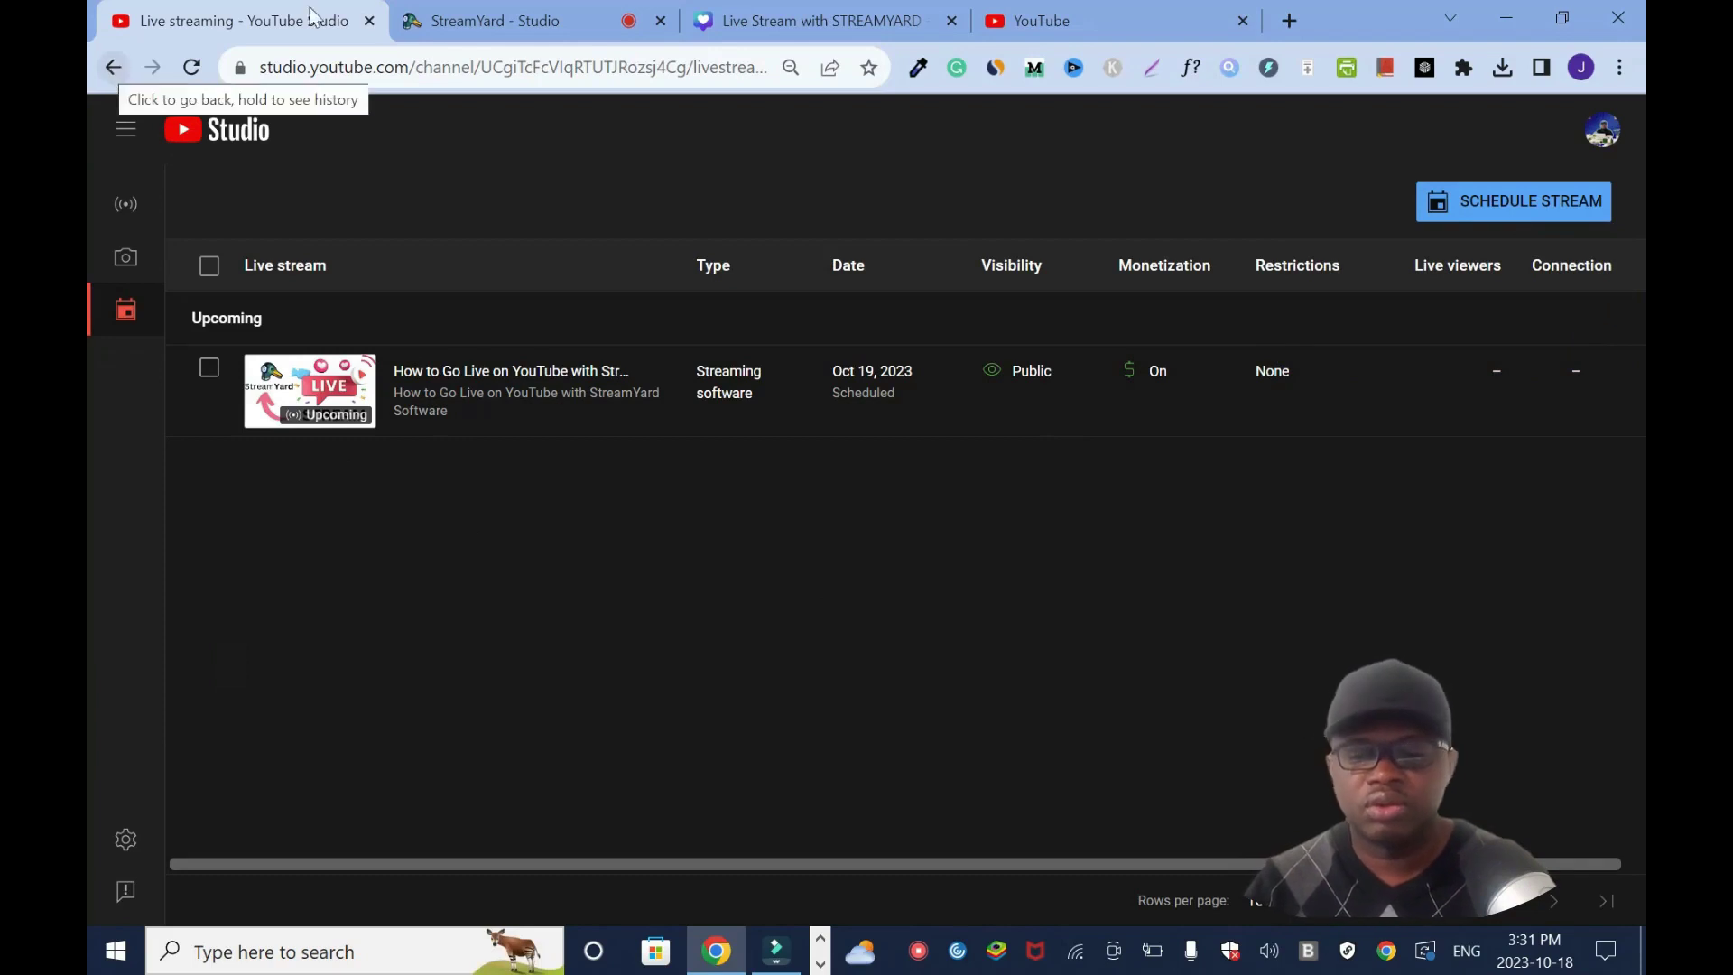
# Step: Switch to the StreamYard studio and look at the scheduled broadcast's option for going live
pyautogui.click(505, 20)
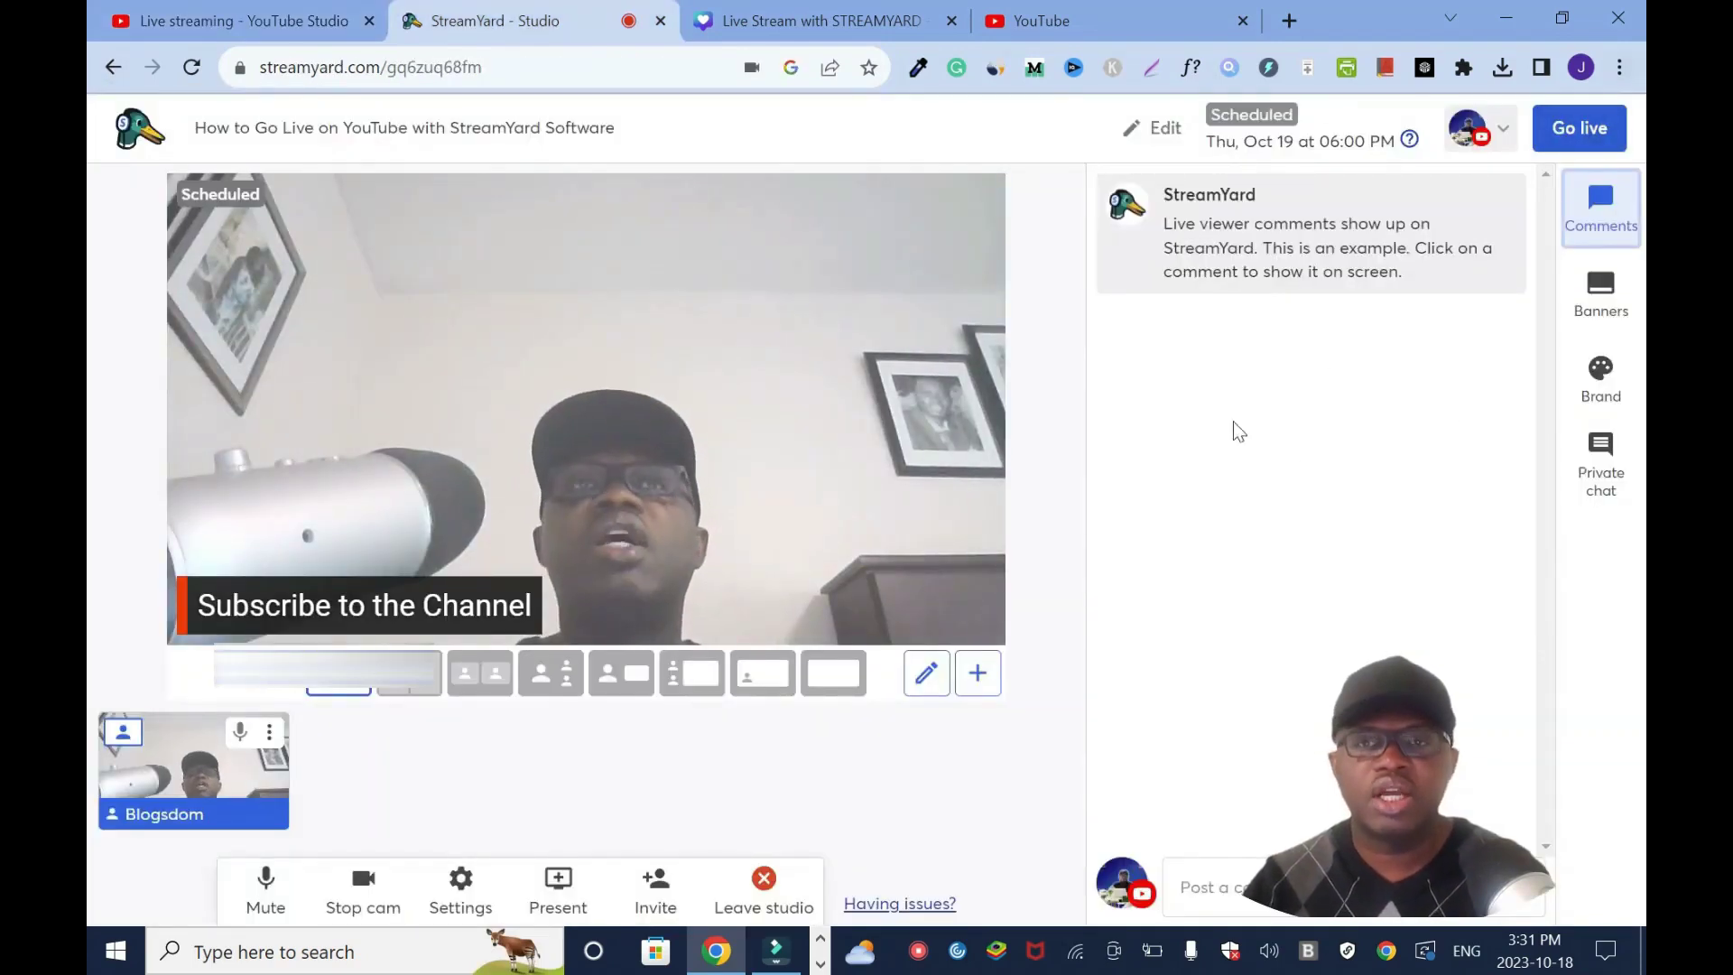
pyautogui.moveTo(1548, 205)
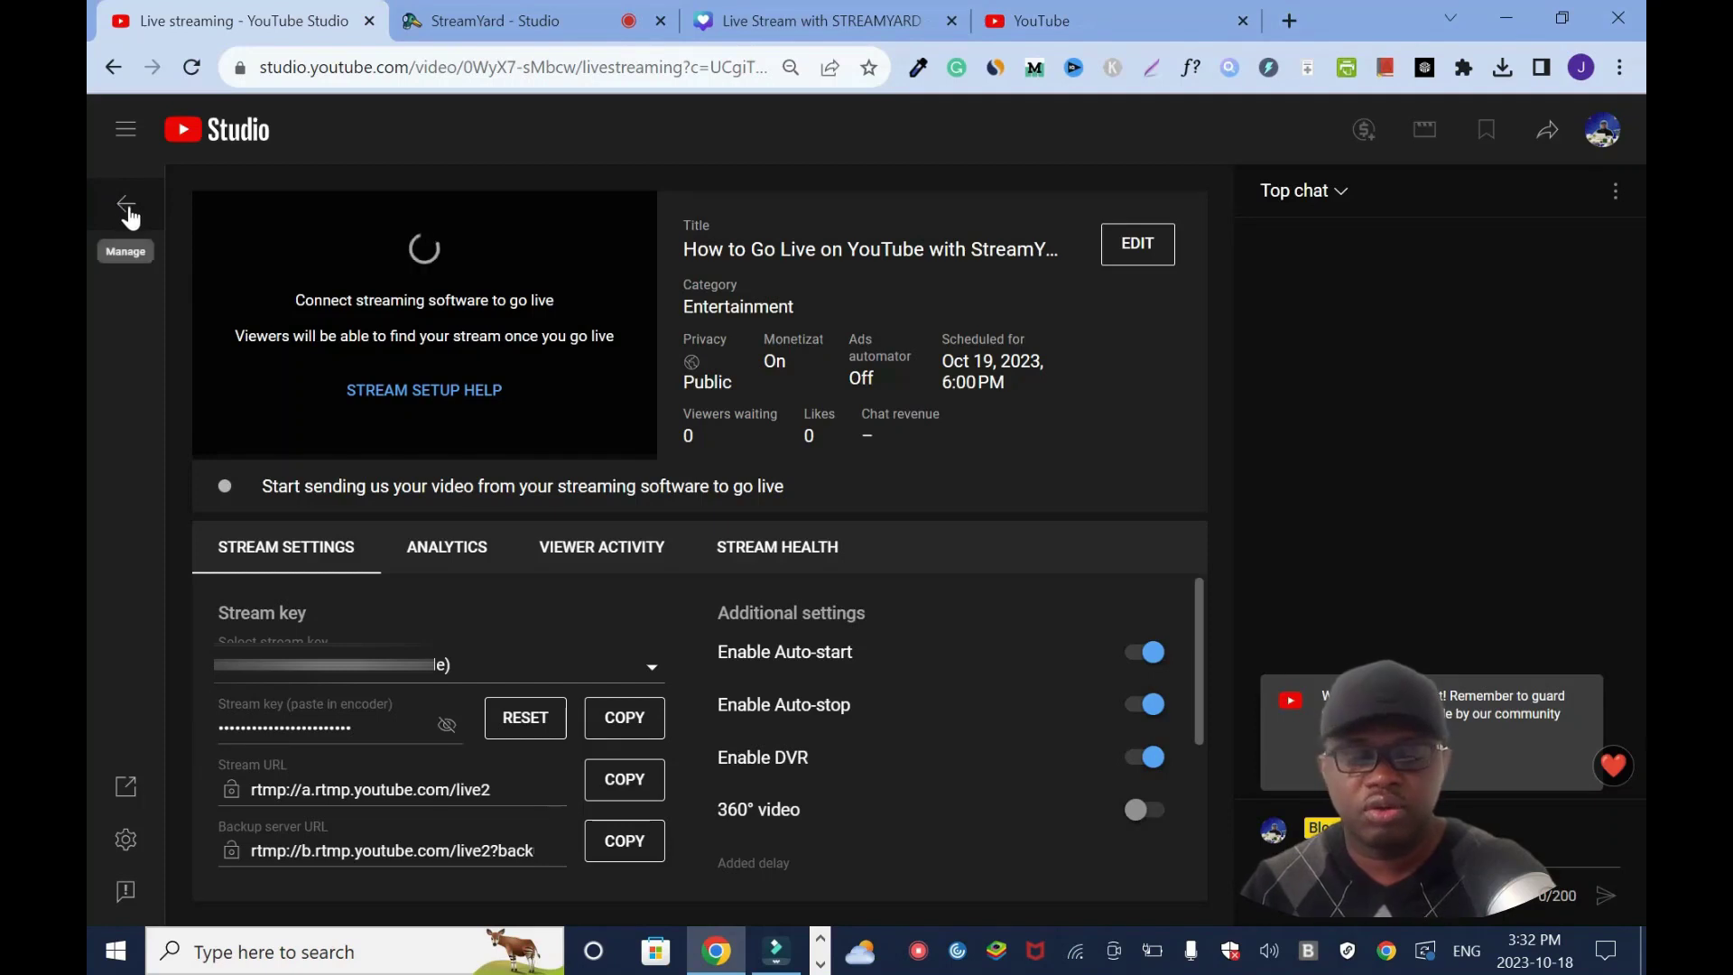
# Step: Return to the list of live streams in YouTube Studio and copy the upcoming stream's shareable link
pyautogui.click(128, 209)
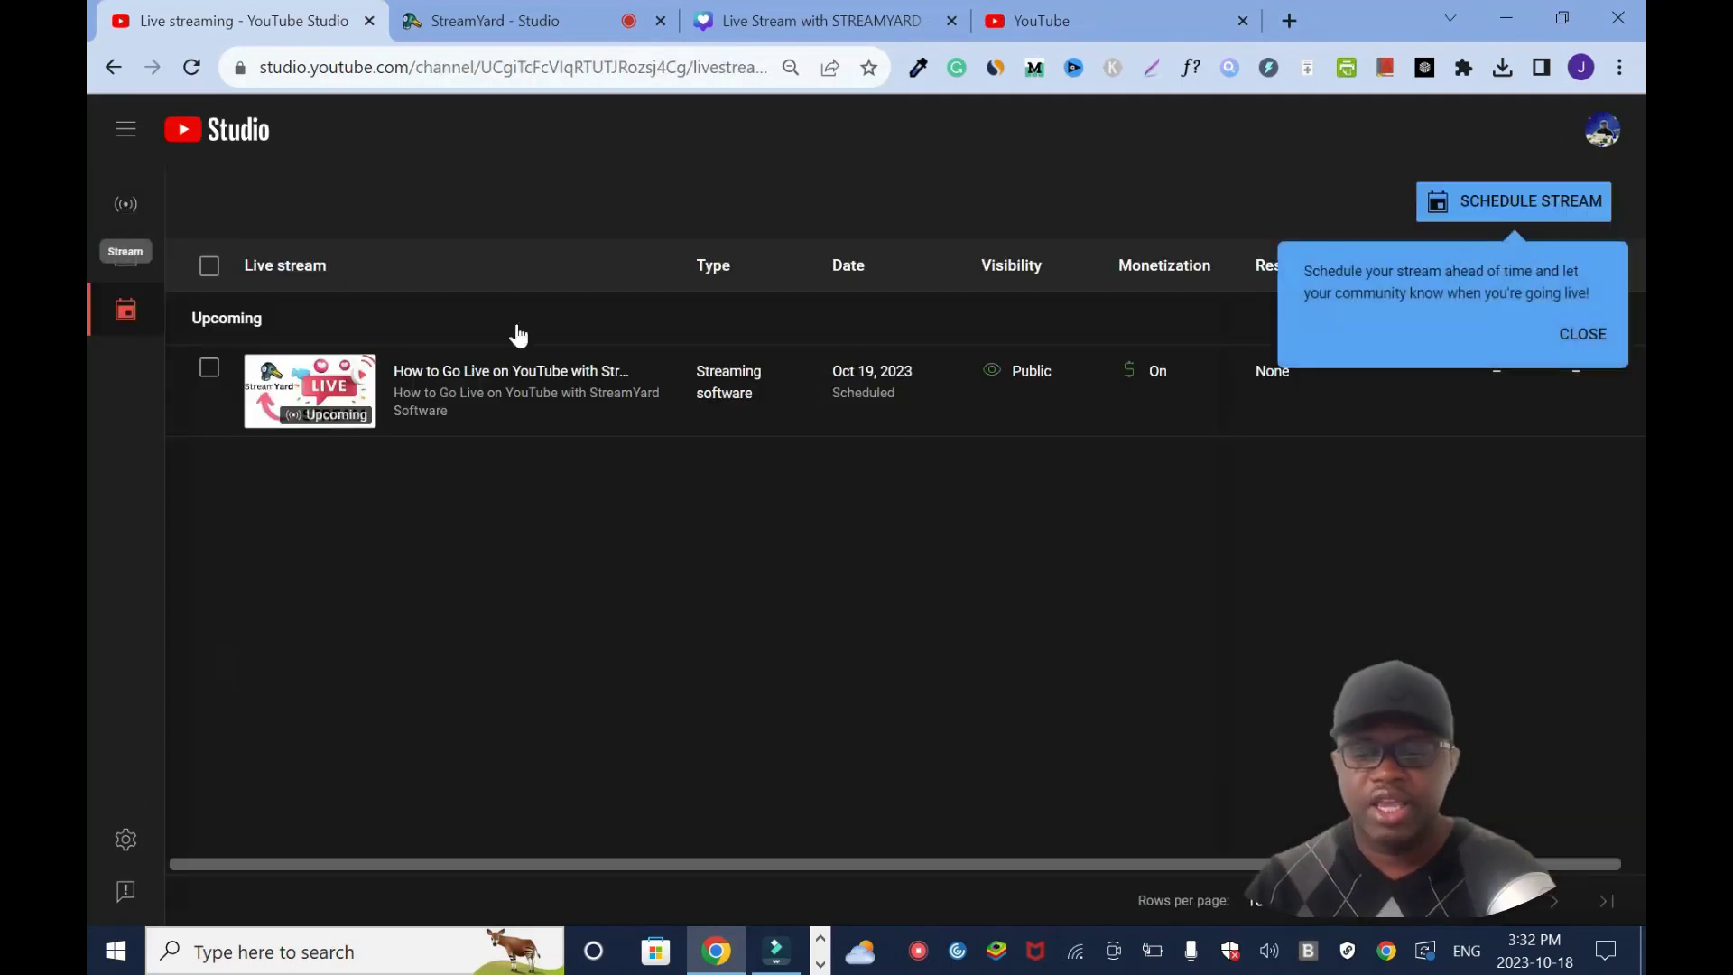
pyautogui.click(1588, 331)
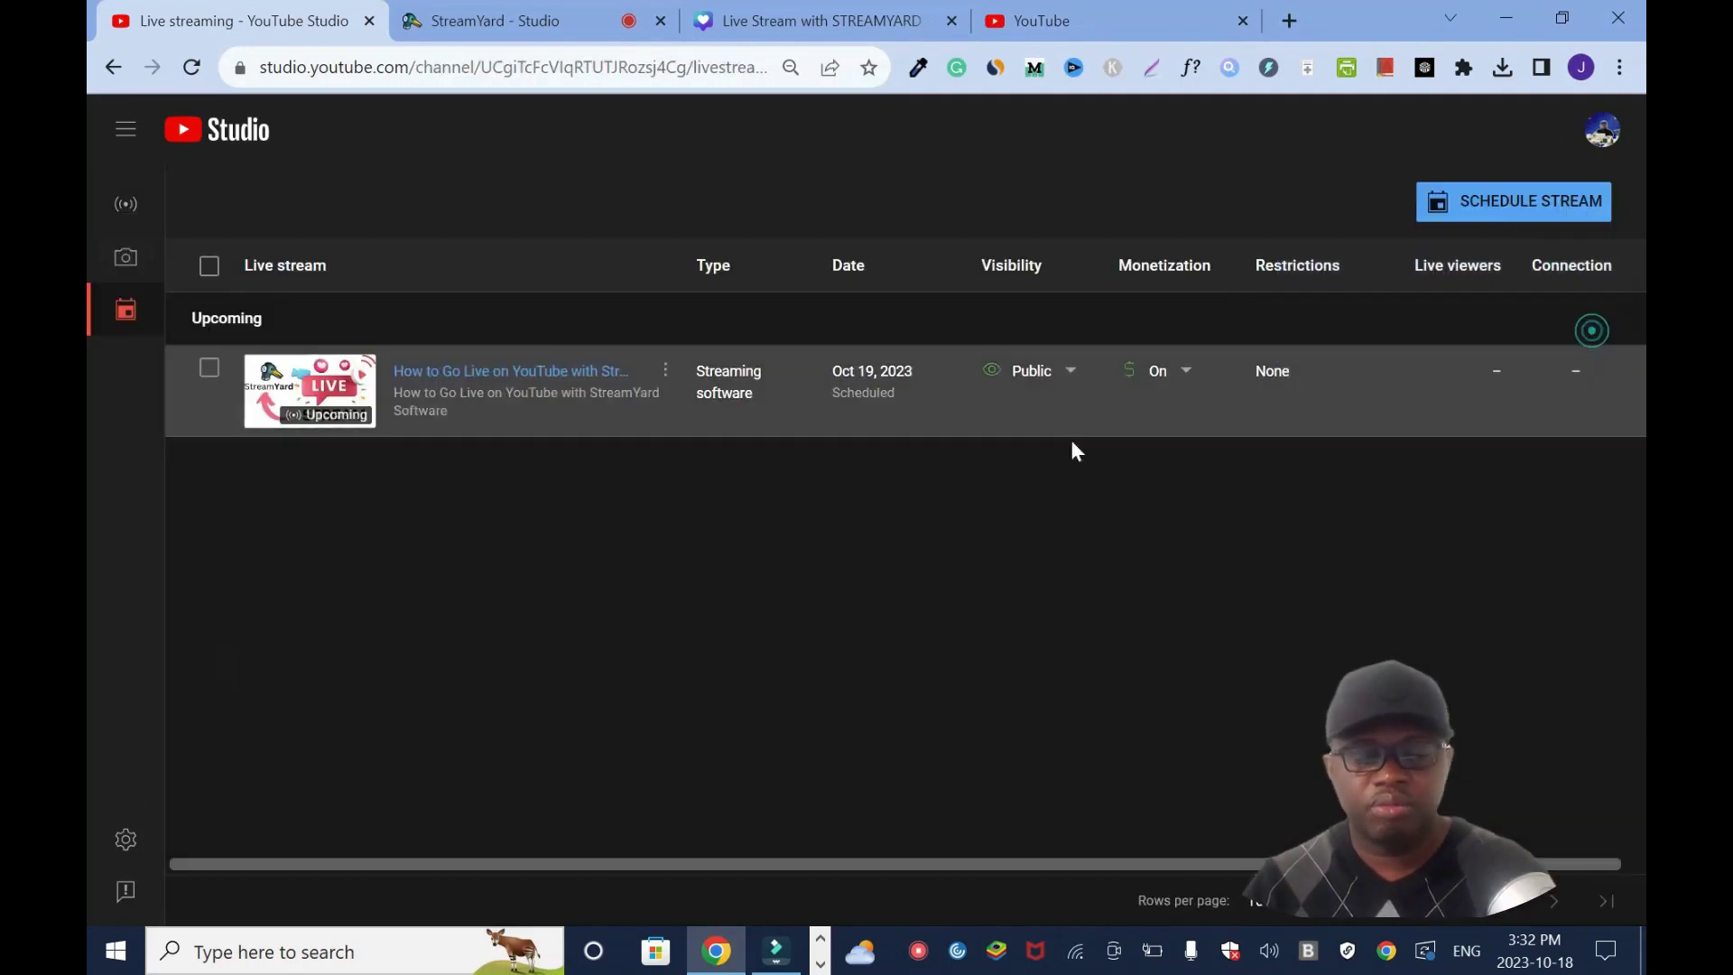
pyautogui.click(670, 374)
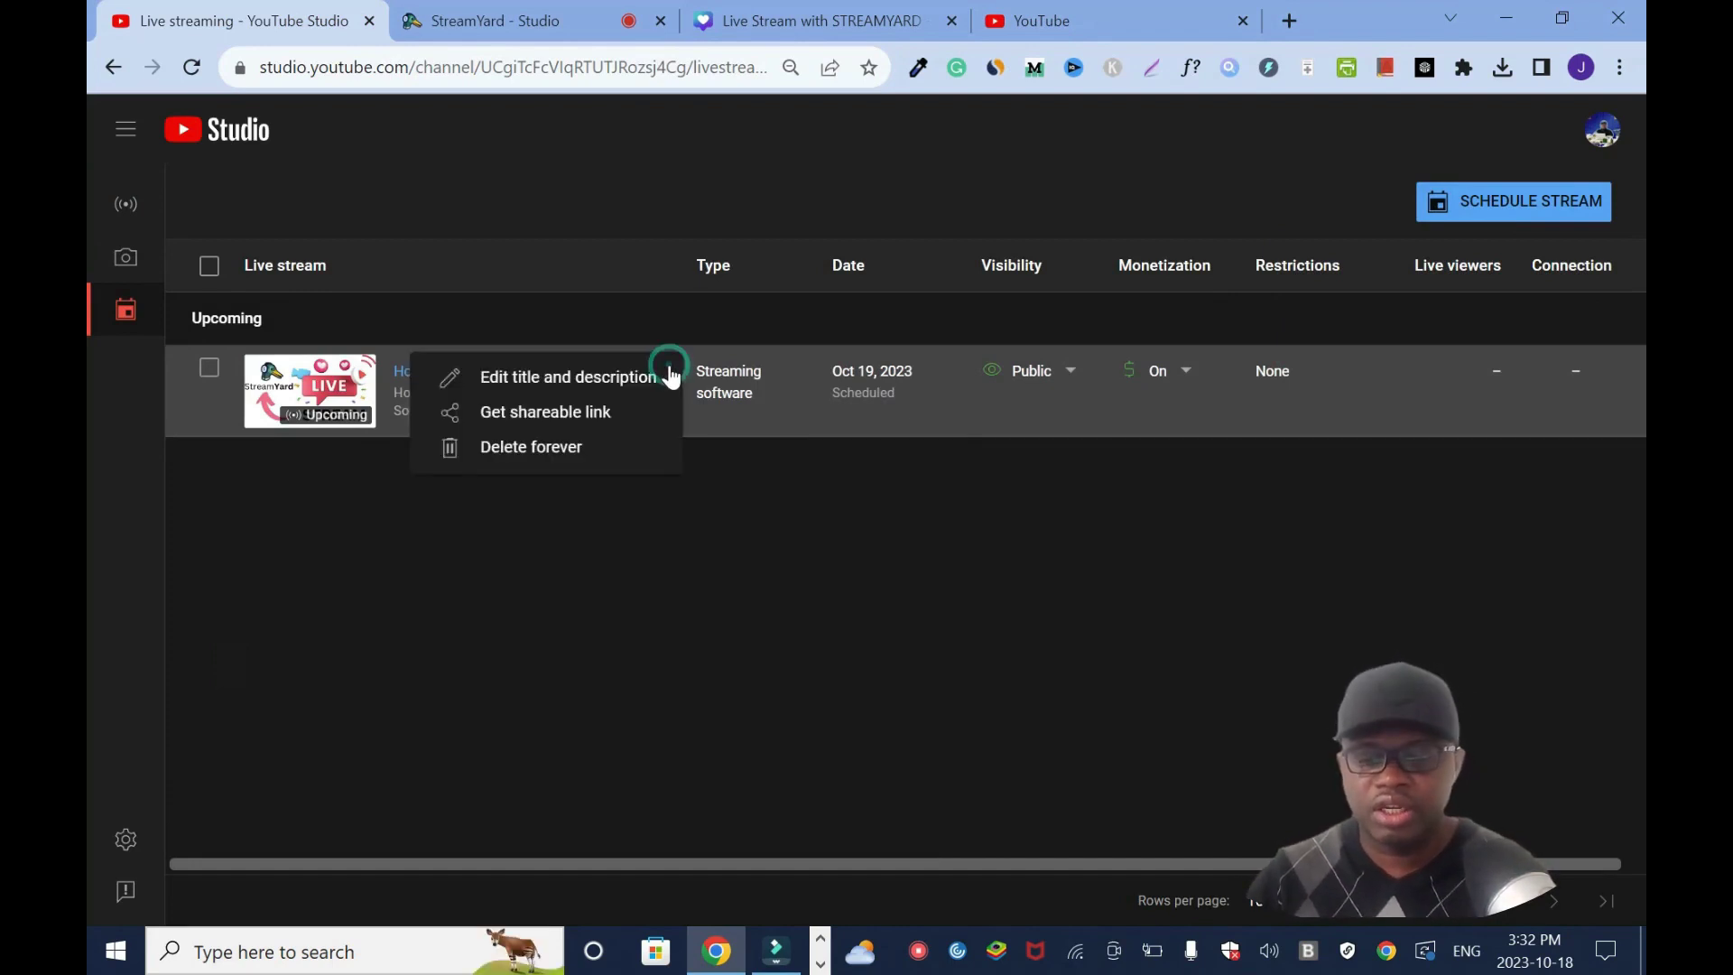
pyautogui.click(600, 418)
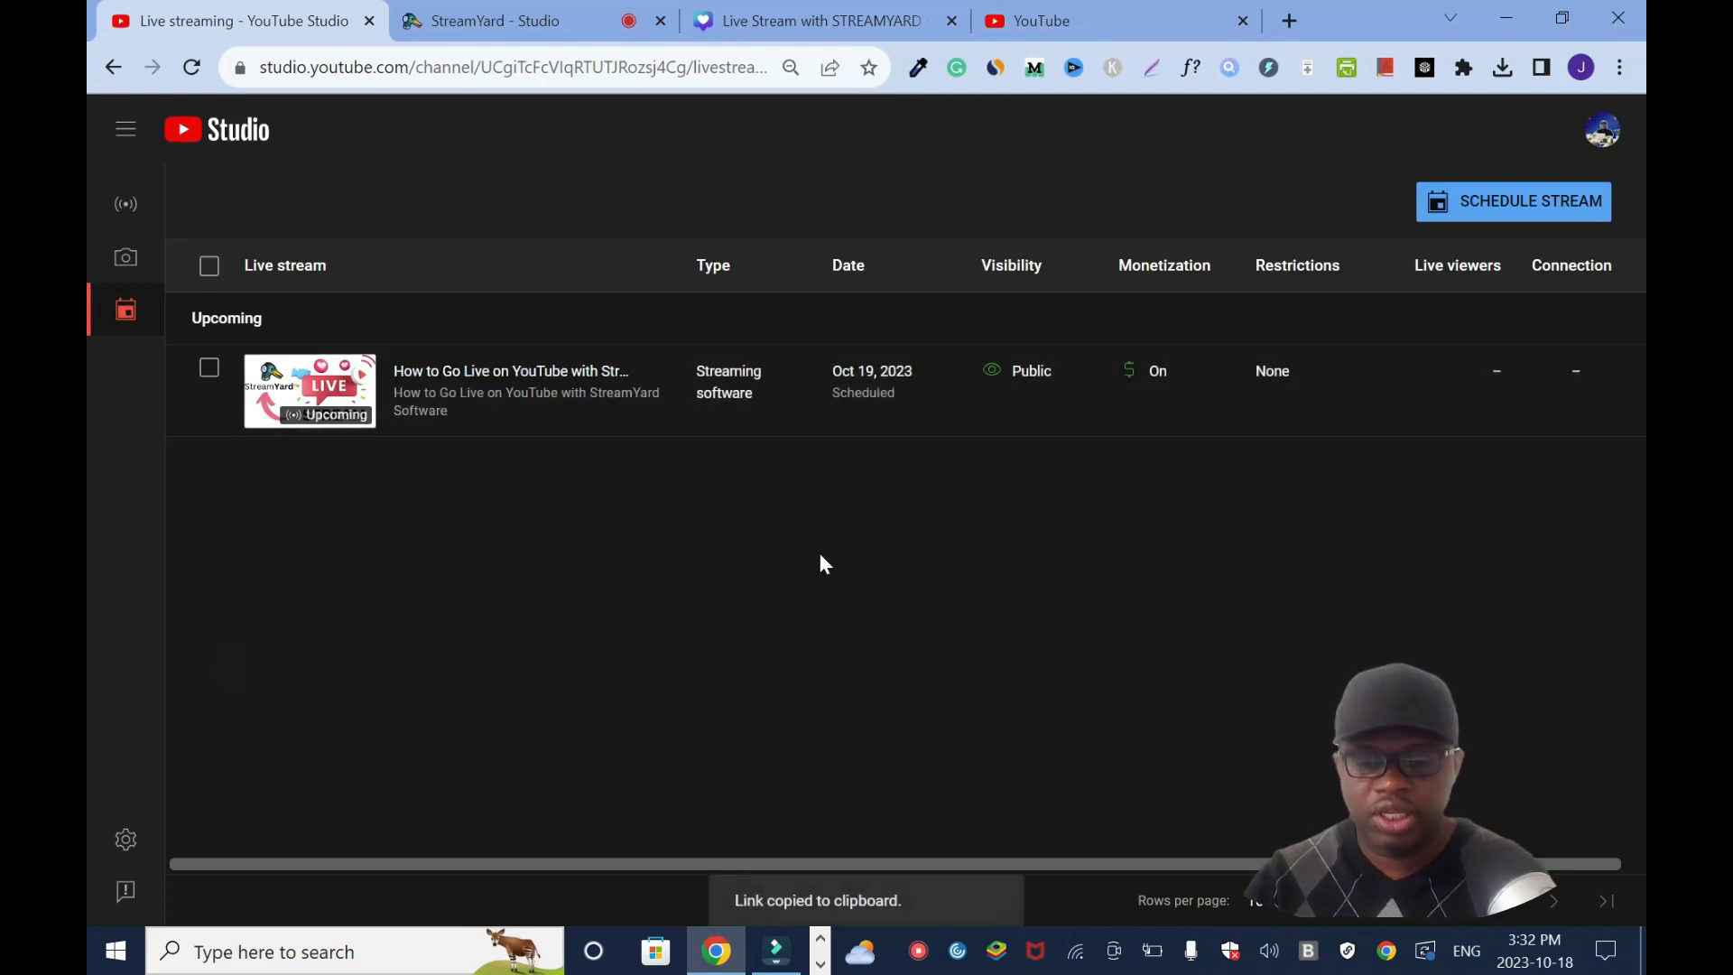
# Step: Open a new Grammarly document and paste the live stream's shareable link into it
pyautogui.click(957, 68)
pyautogui.click(632, 778)
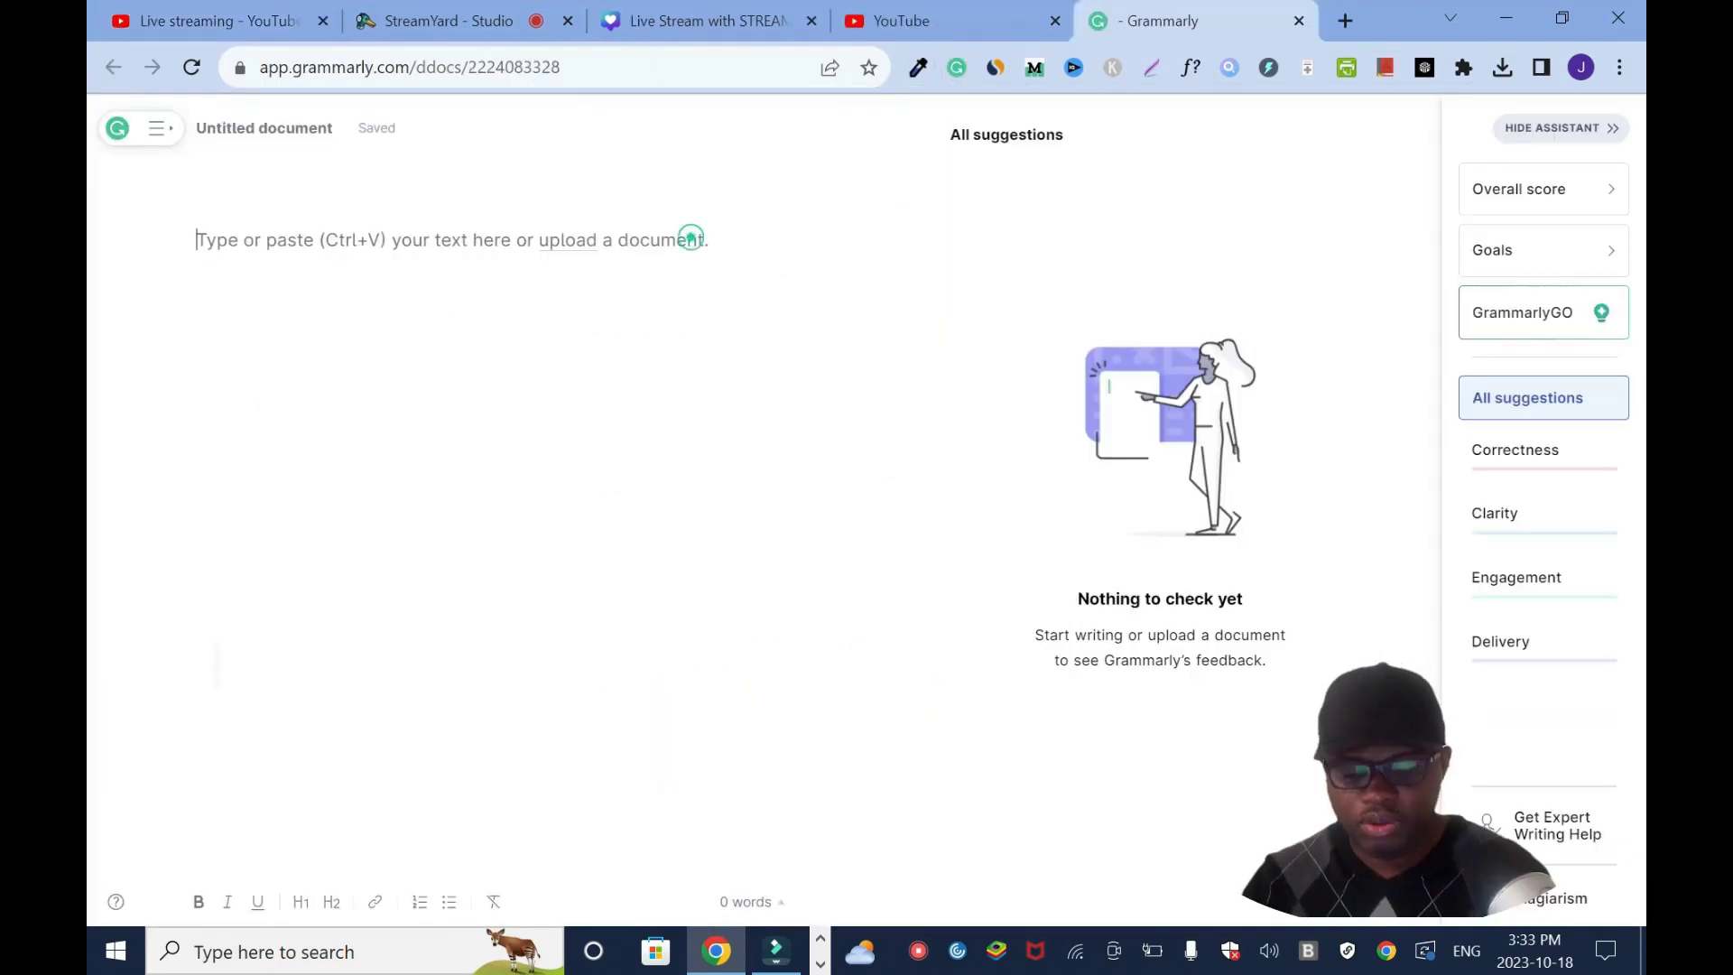
pyautogui.hotkey('ctrl', 'v')
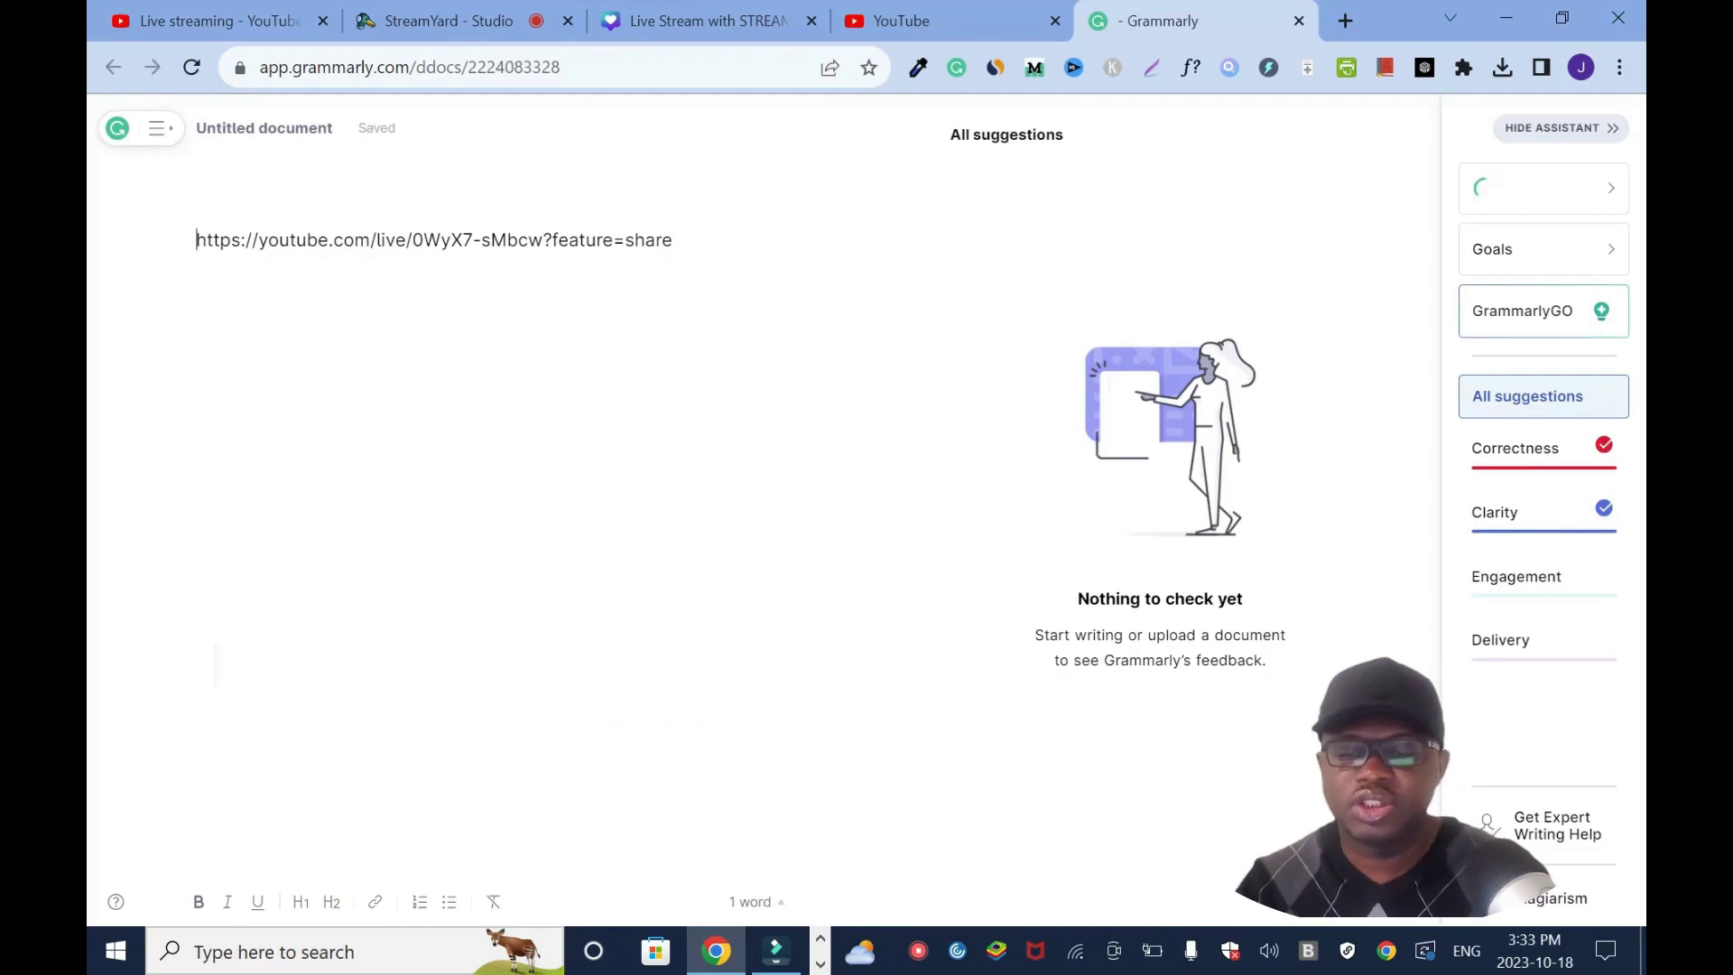